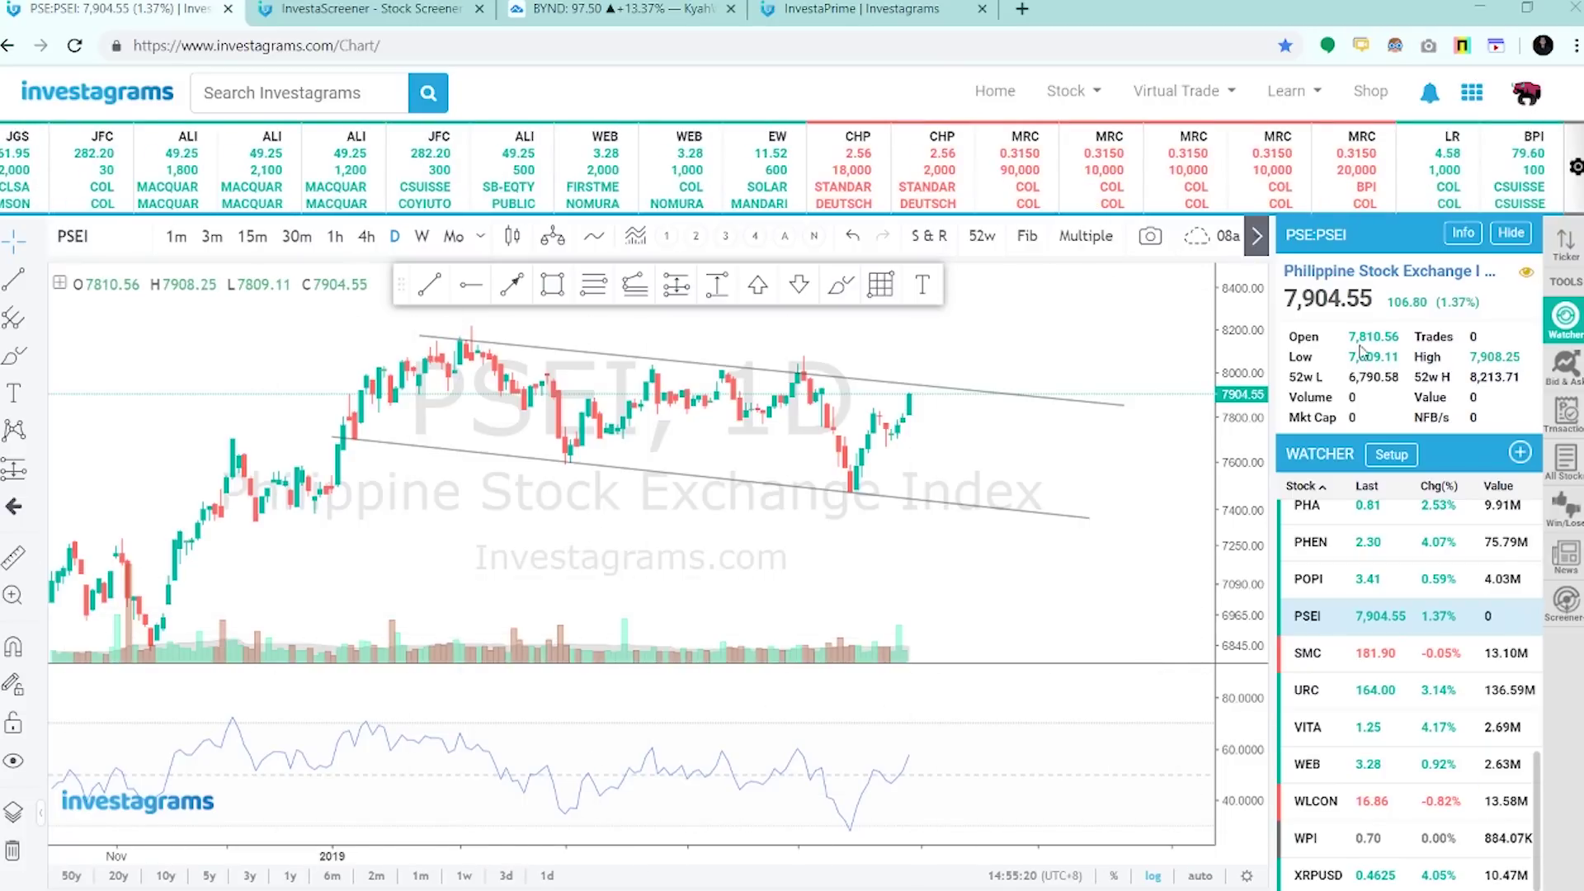
# - From the PSEi daily chart, open the Investagrams apps grid in the top bar
pyautogui.click(1476, 98)
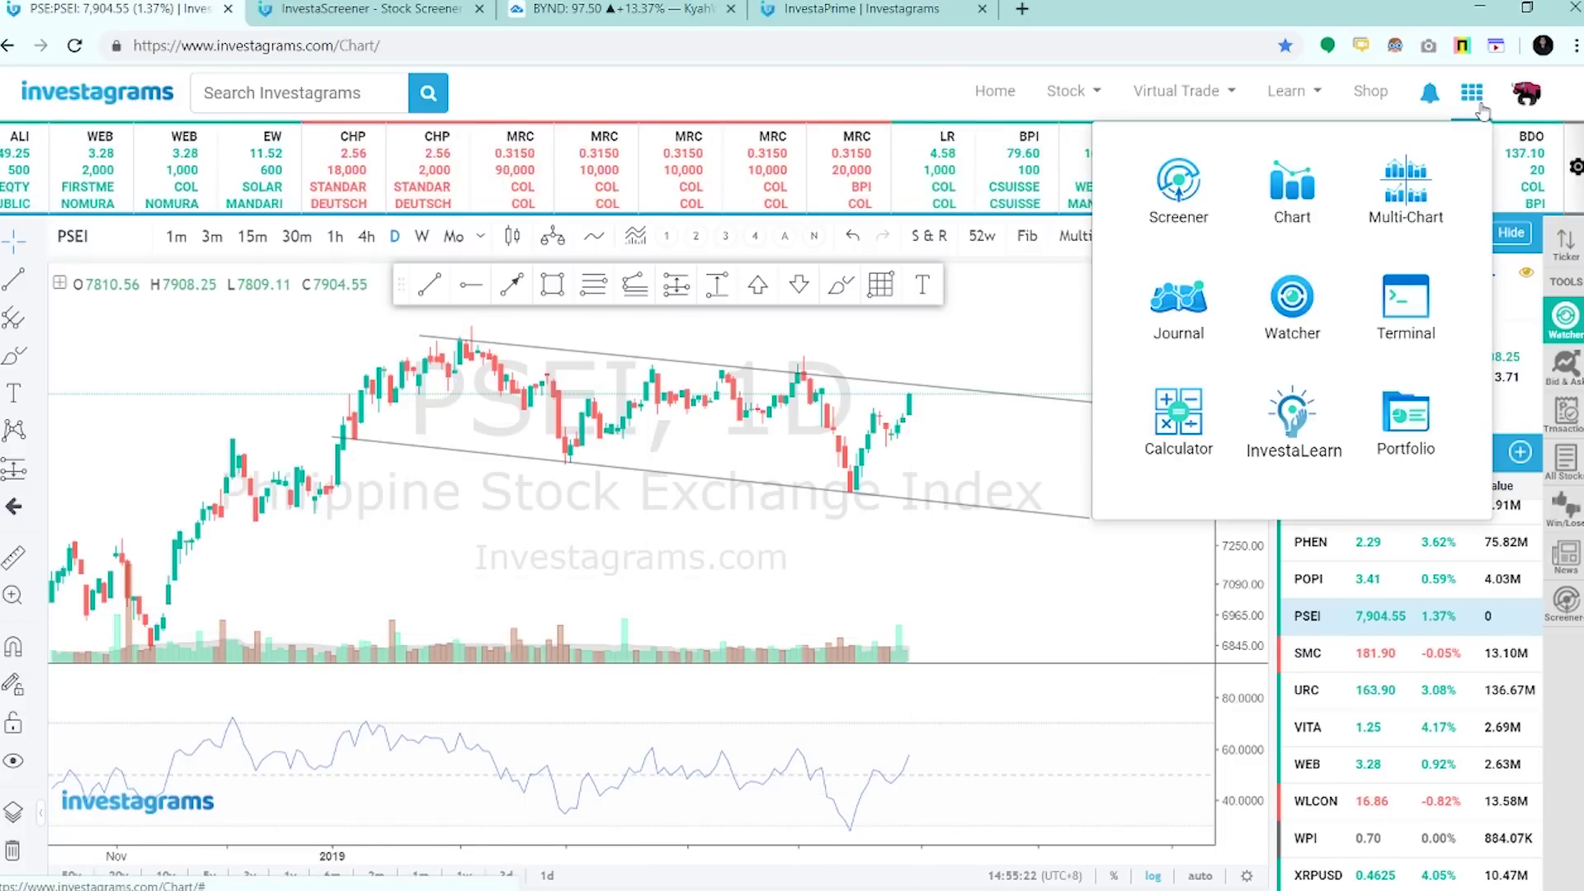
# - Open the Screener in a new tab and review My Screeners, keeping New Screener
pyautogui.rightClick(1171, 206)
pyautogui.click(1190, 210)
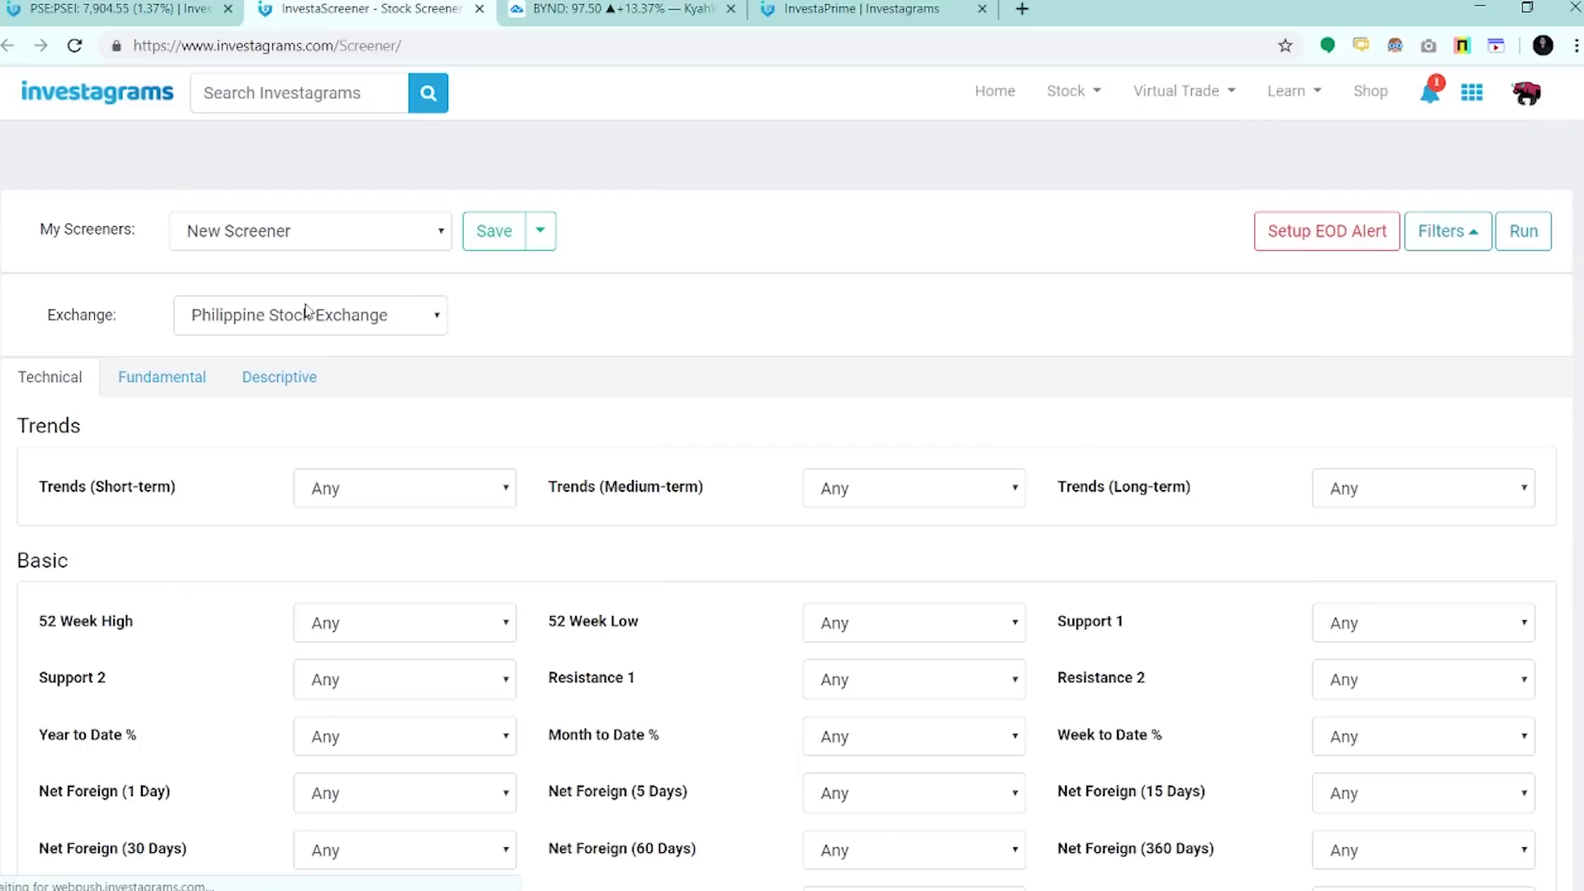
pyautogui.click(386, 232)
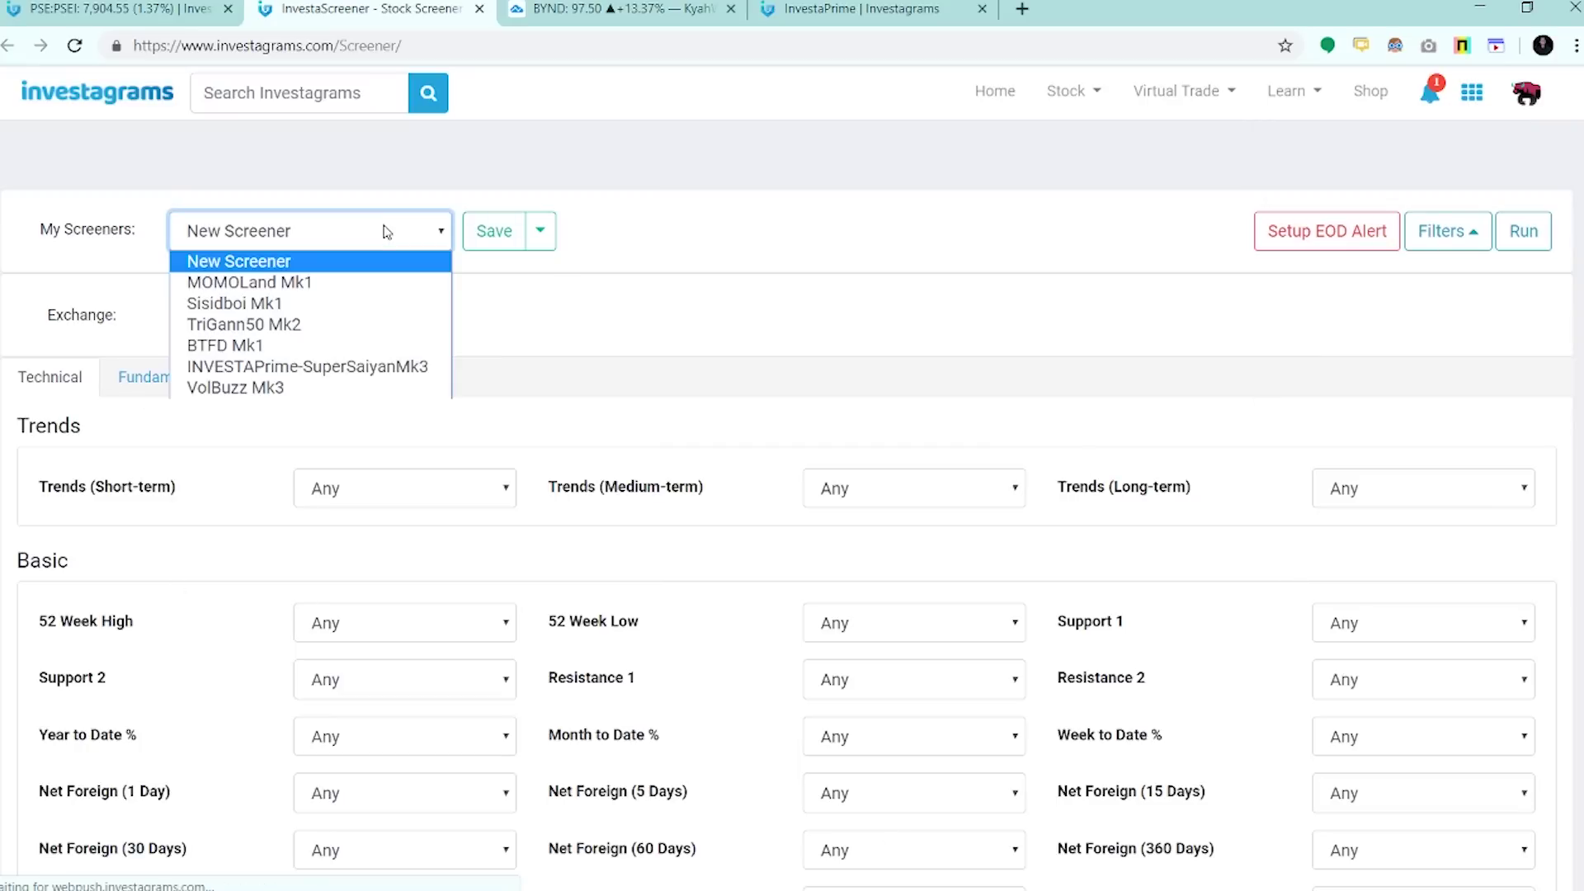
pyautogui.click(386, 232)
pyautogui.click(383, 230)
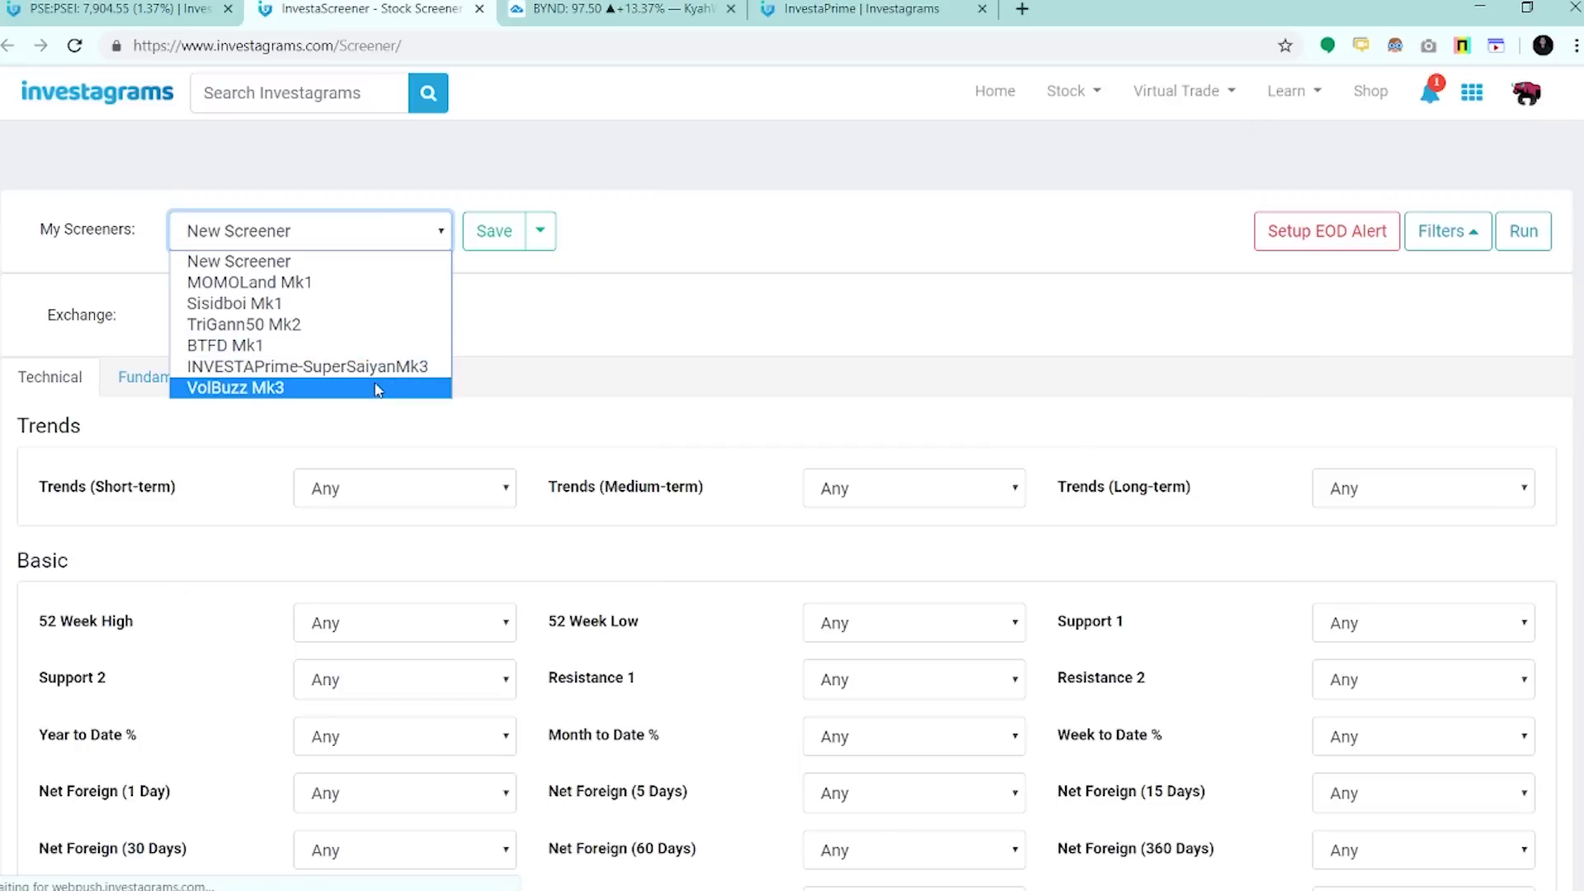
pyautogui.click(532, 340)
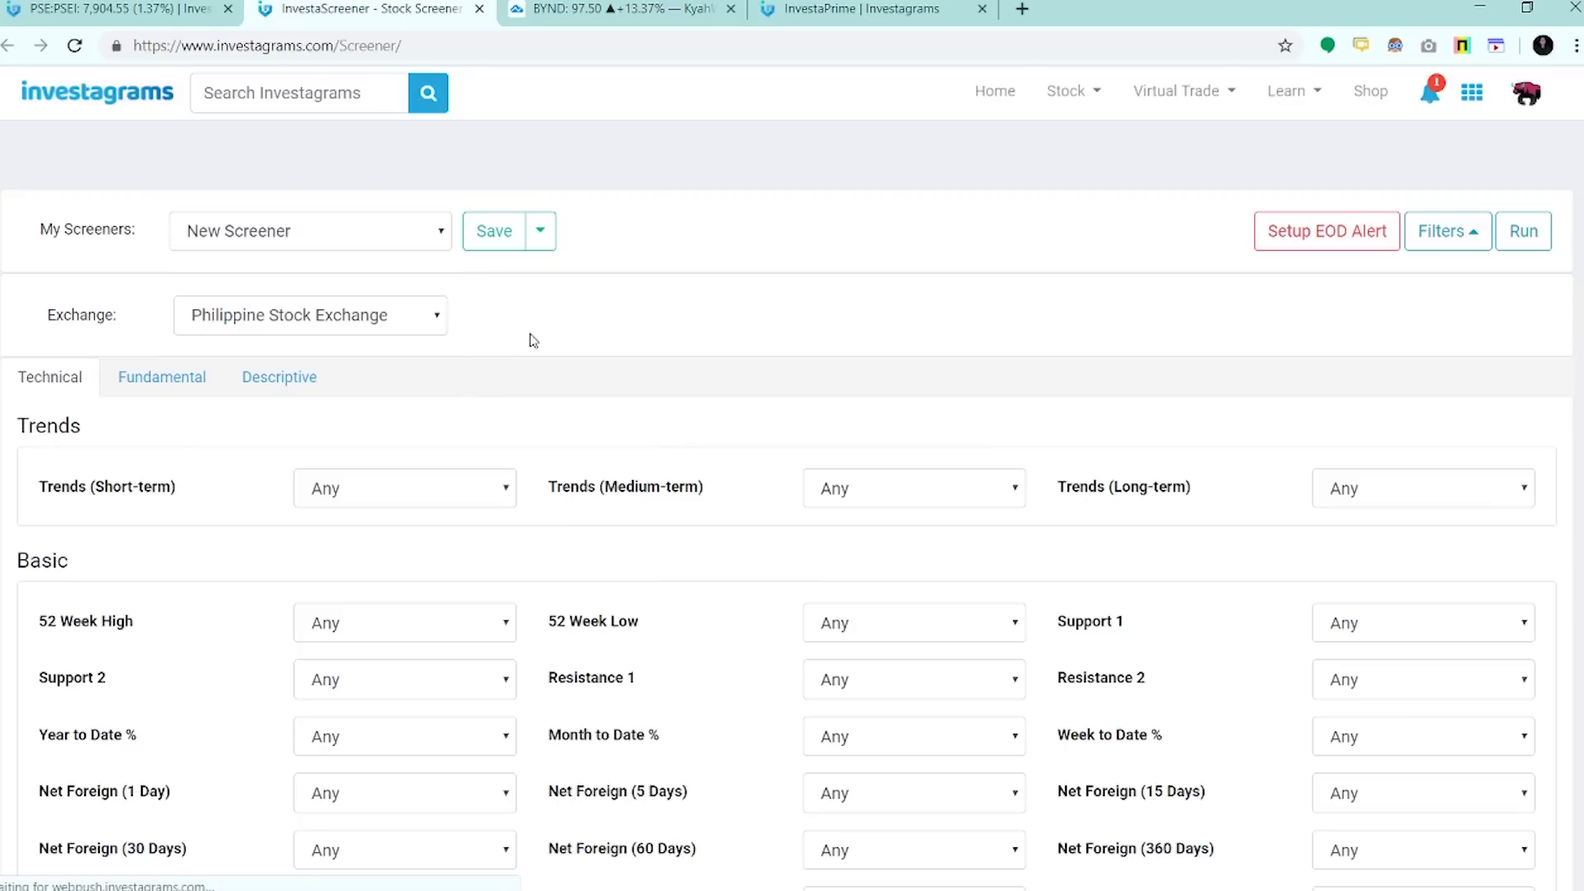
pyautogui.click(541, 231)
pyautogui.click(596, 225)
# - Keep Philippine Stock Exchange as the screener's exchange
pyautogui.click(406, 328)
pyautogui.click(555, 368)
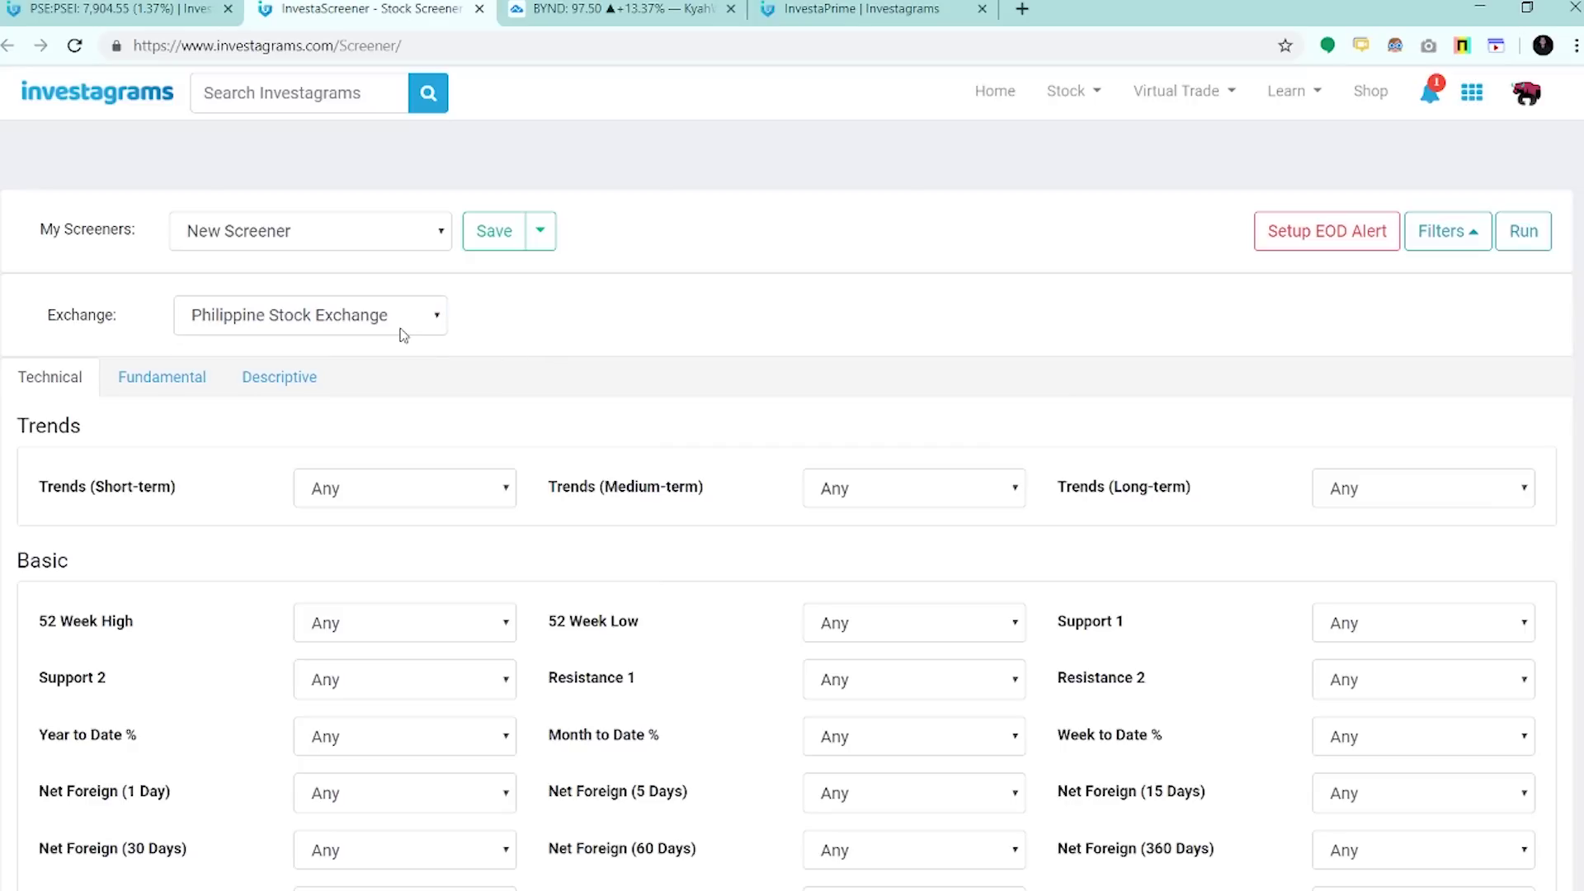
pyautogui.click(401, 333)
pyautogui.click(414, 354)
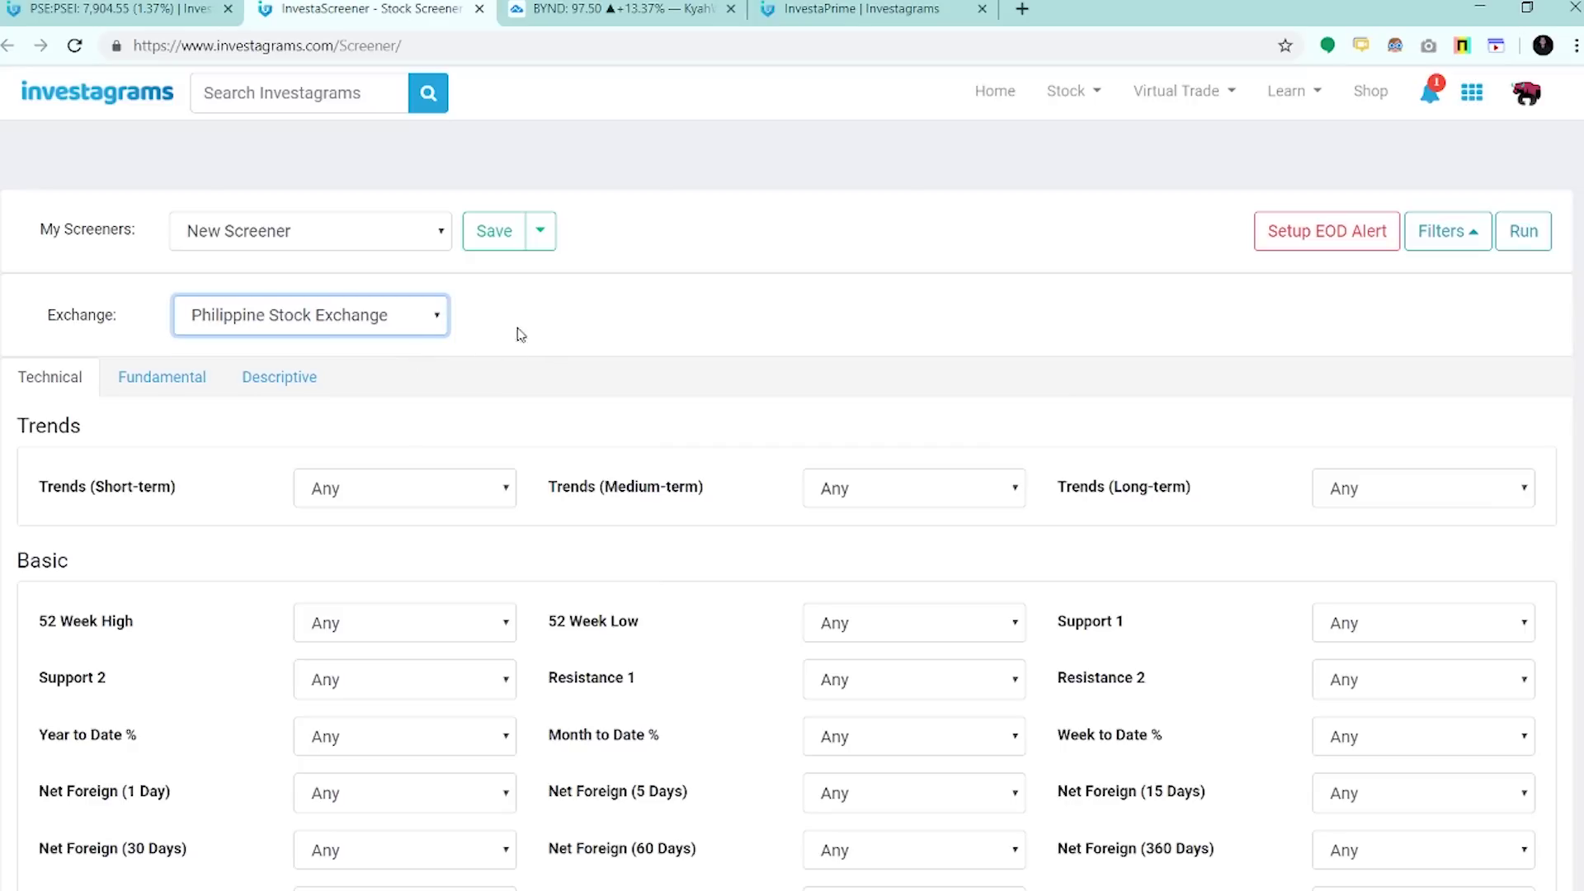
pyautogui.click(380, 315)
pyautogui.click(638, 356)
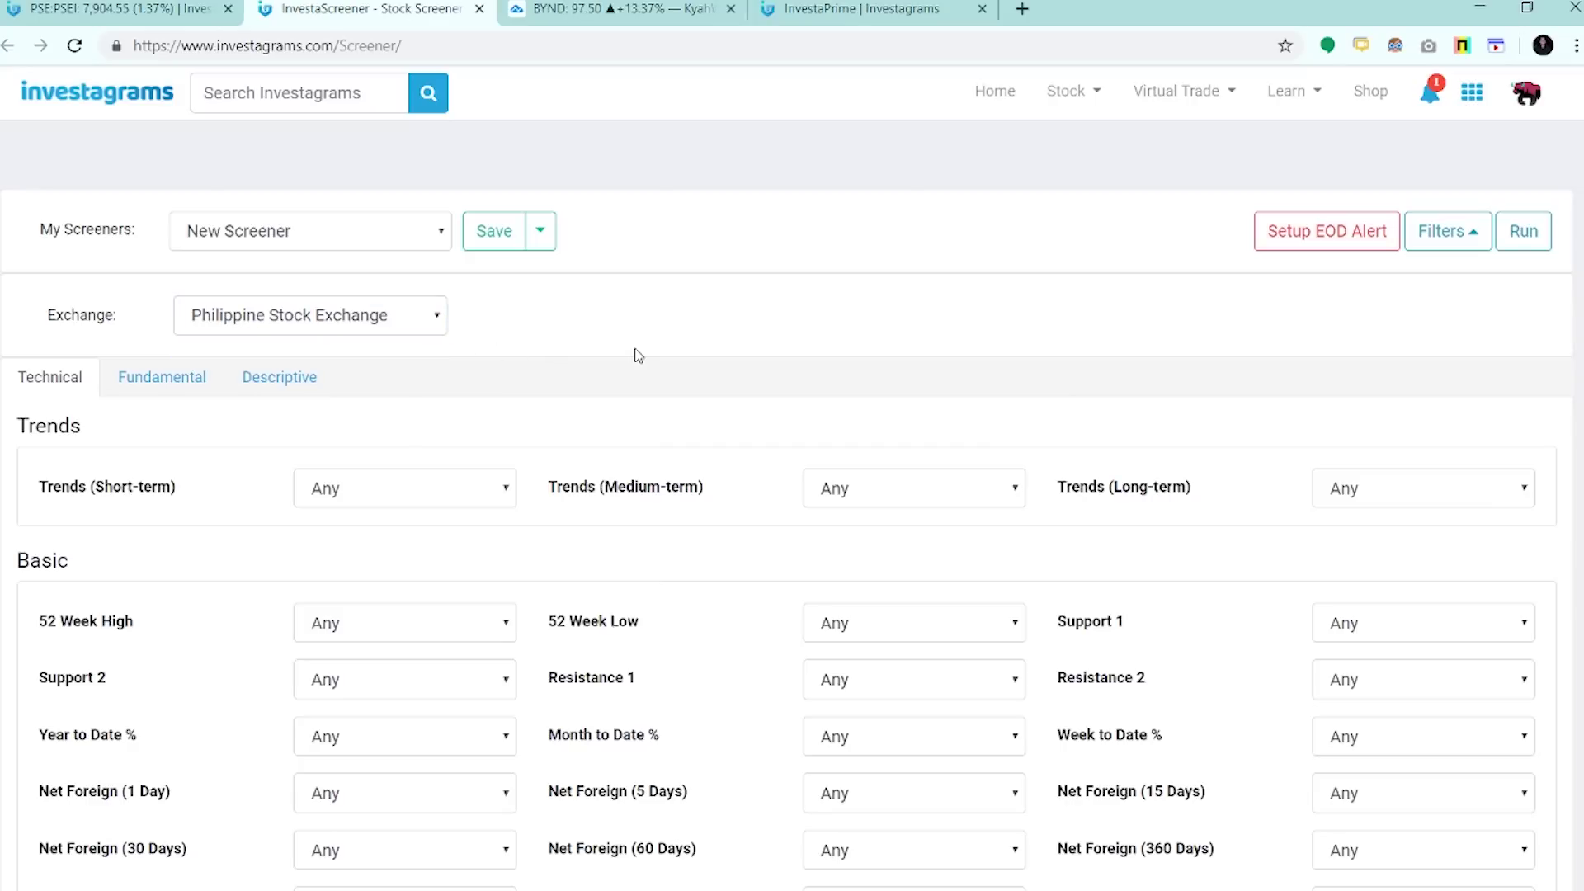
pyautogui.scroll(-3, 610, 381)
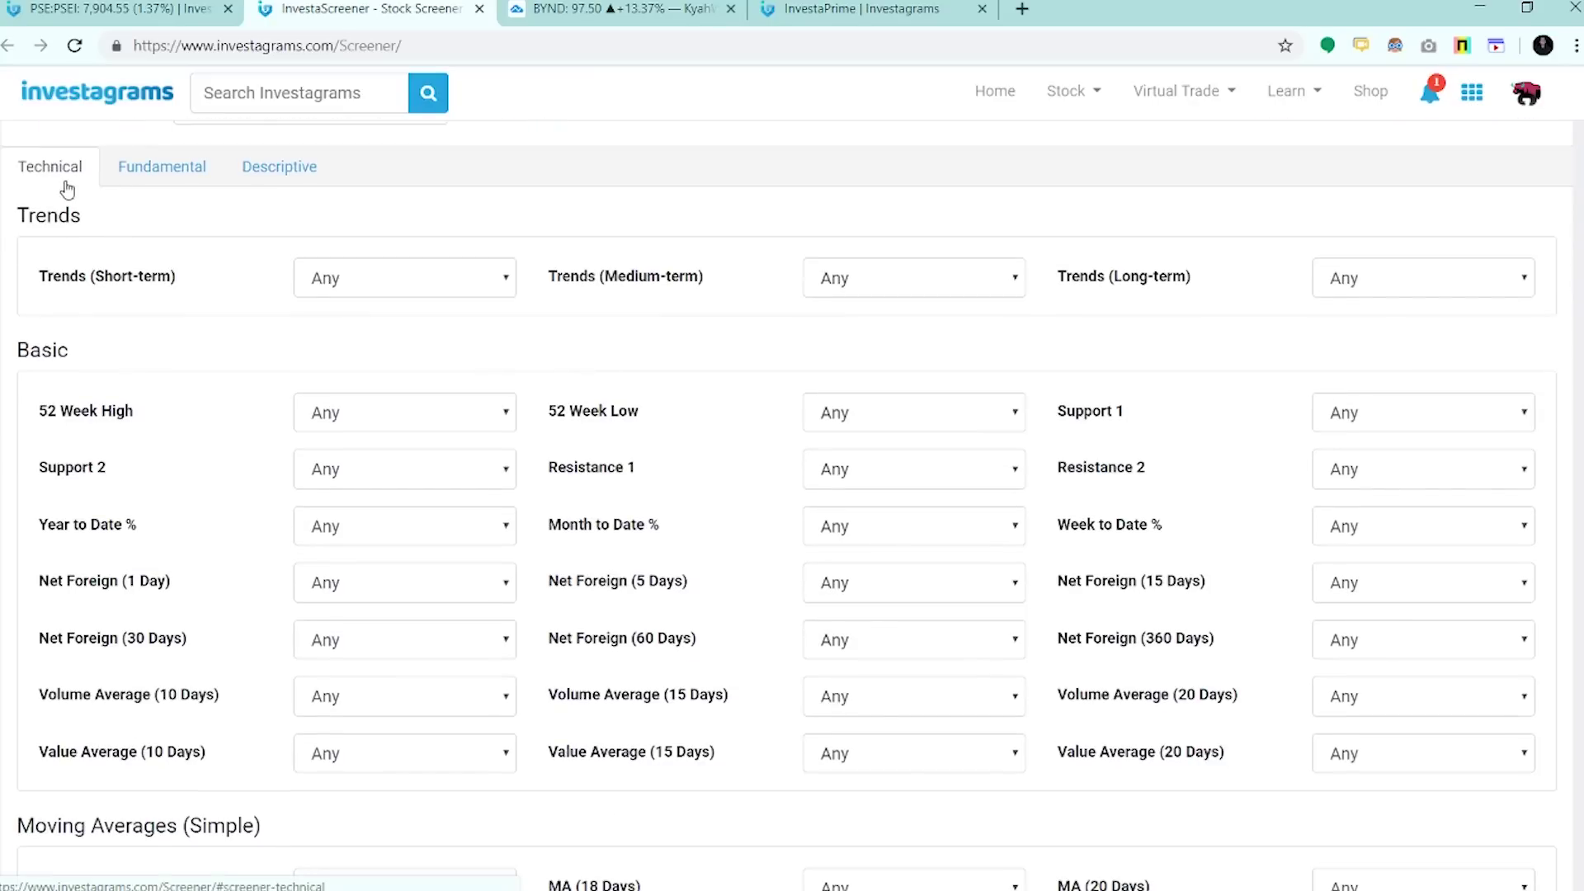
pyautogui.click(133, 186)
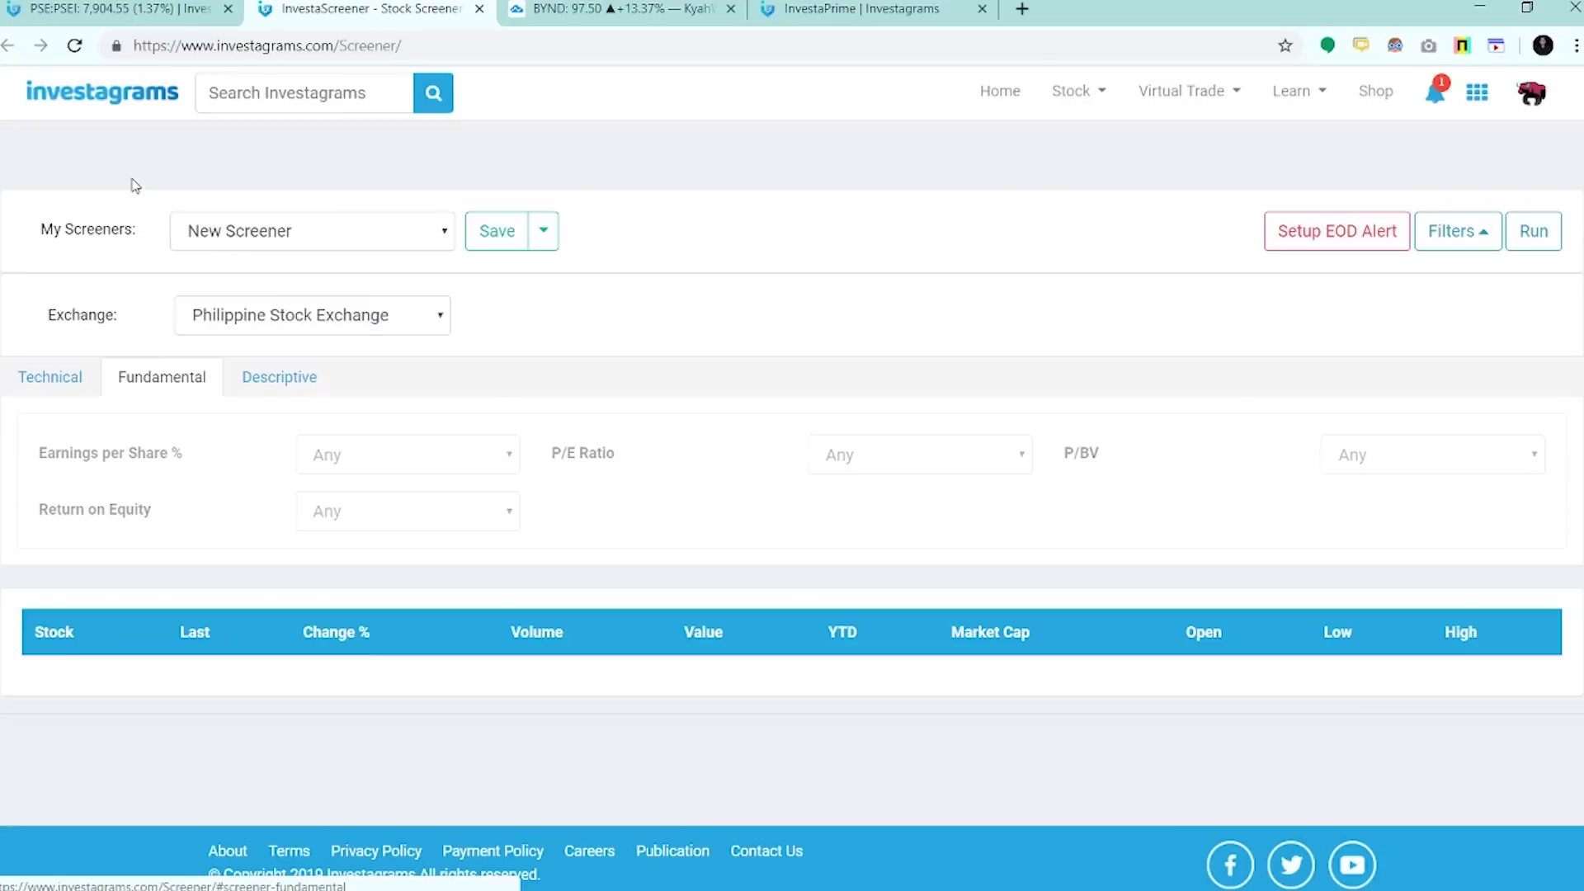
pyautogui.click(280, 381)
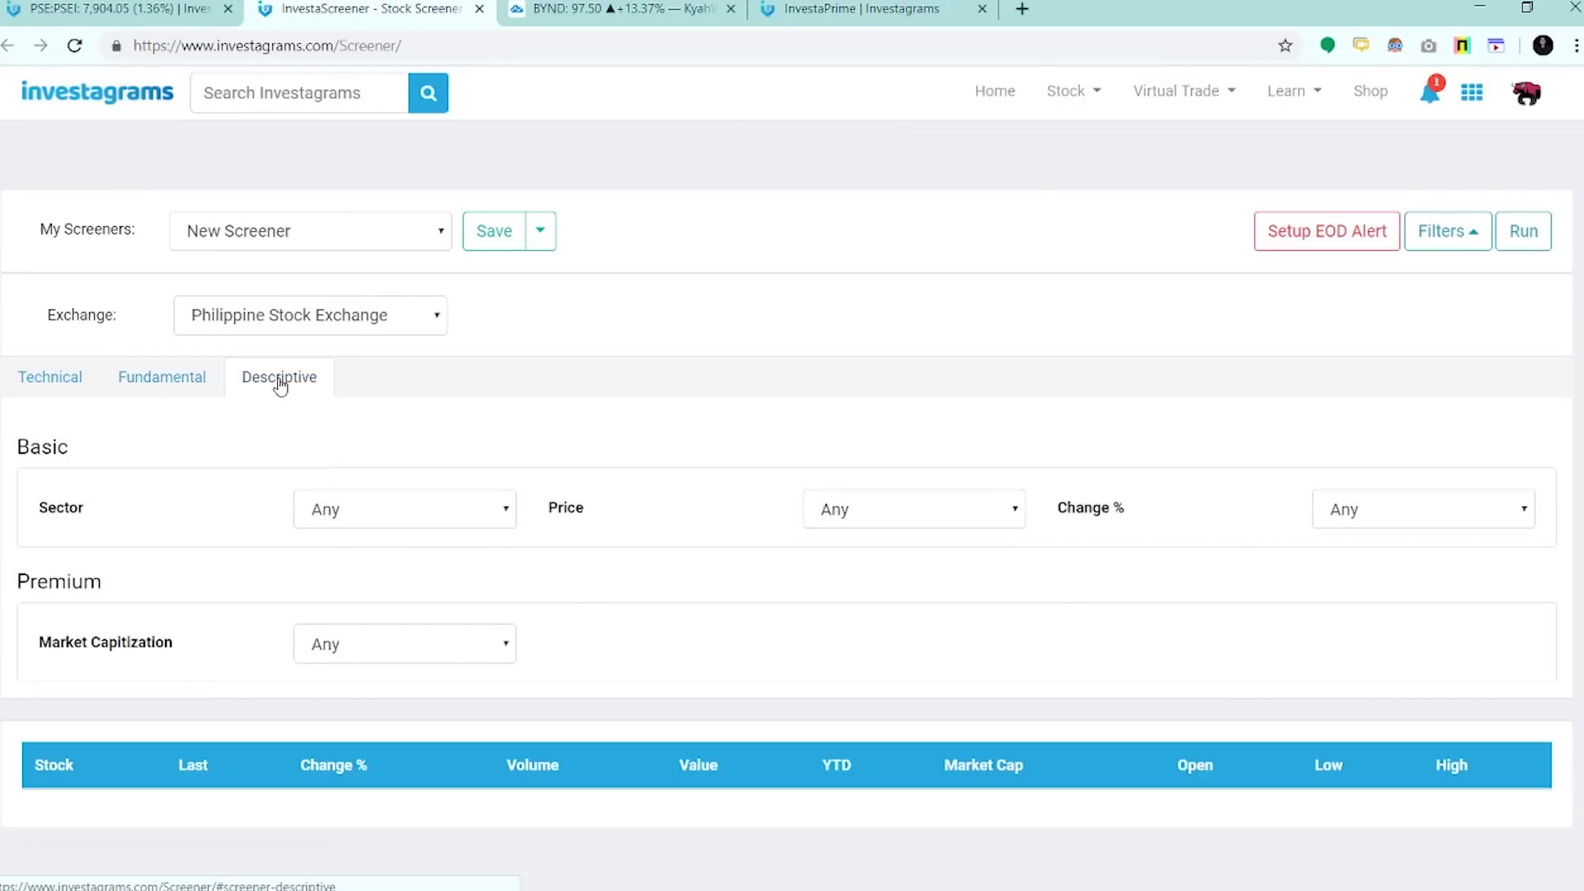
pyautogui.click(52, 378)
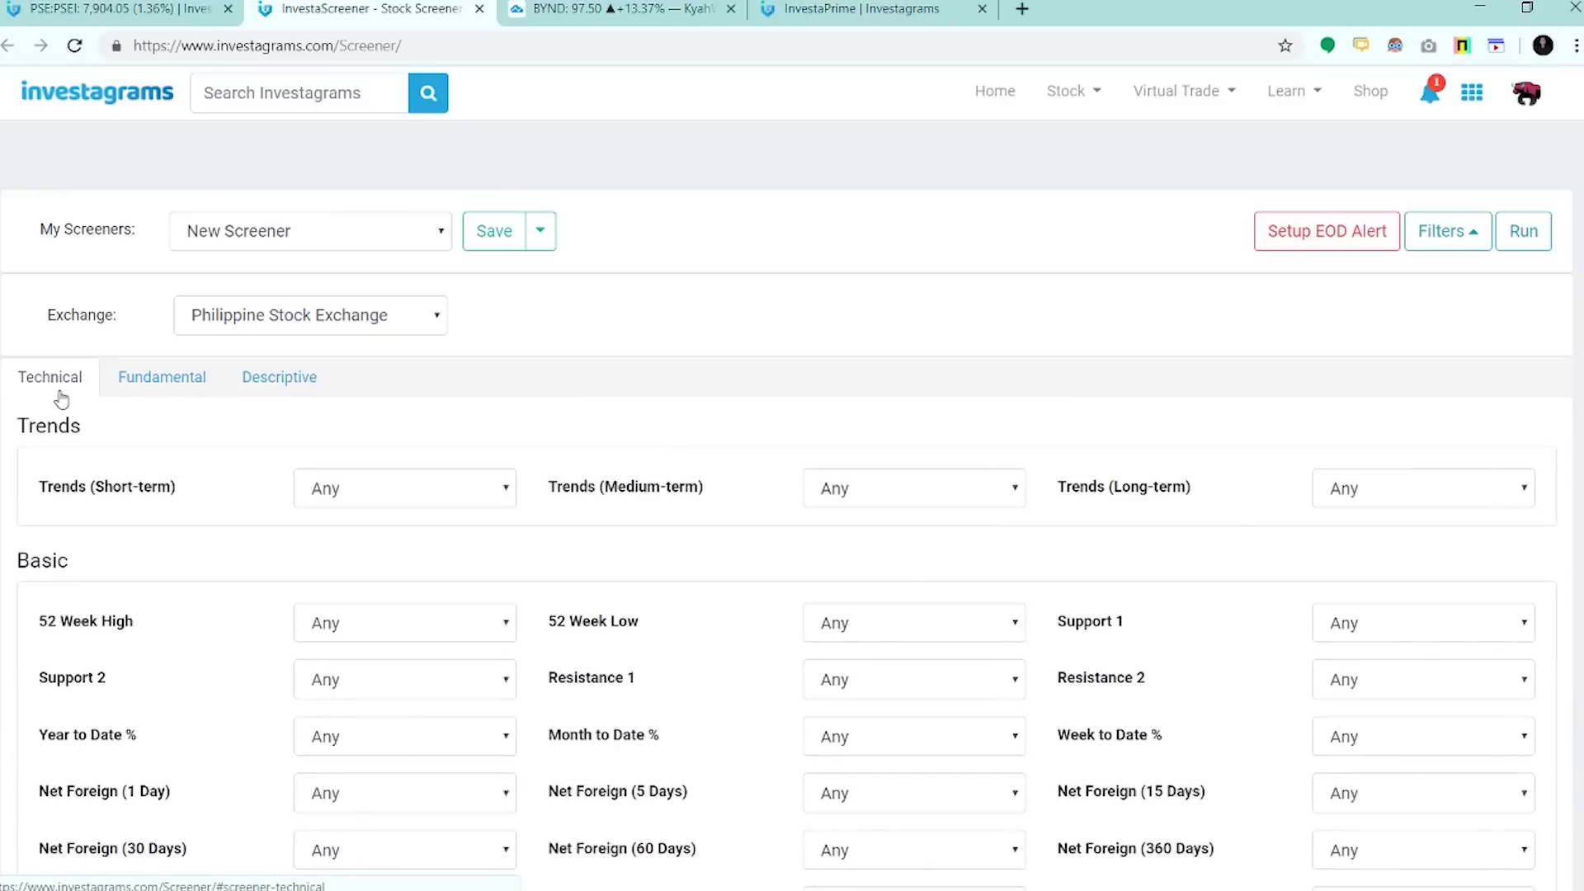
pyautogui.scroll(-3, 24, 532)
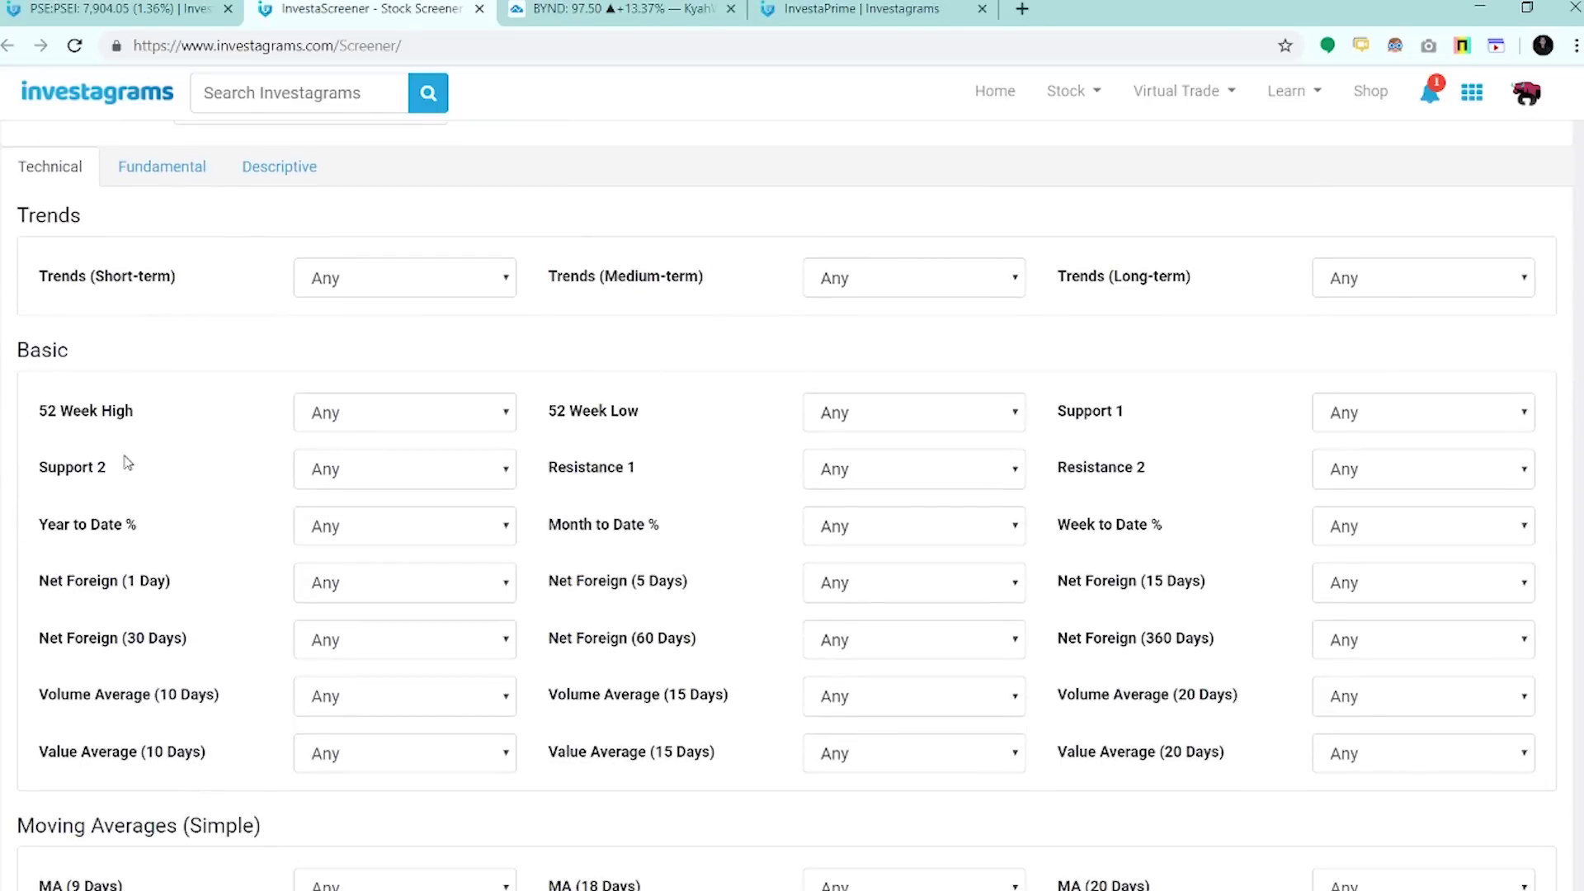
pyautogui.moveTo(39, 283)
pyautogui.mouseDown()
pyautogui.moveTo(176, 285)
pyautogui.moveTo(61, 291)
pyautogui.mouseUp()
pyautogui.click(177, 285)
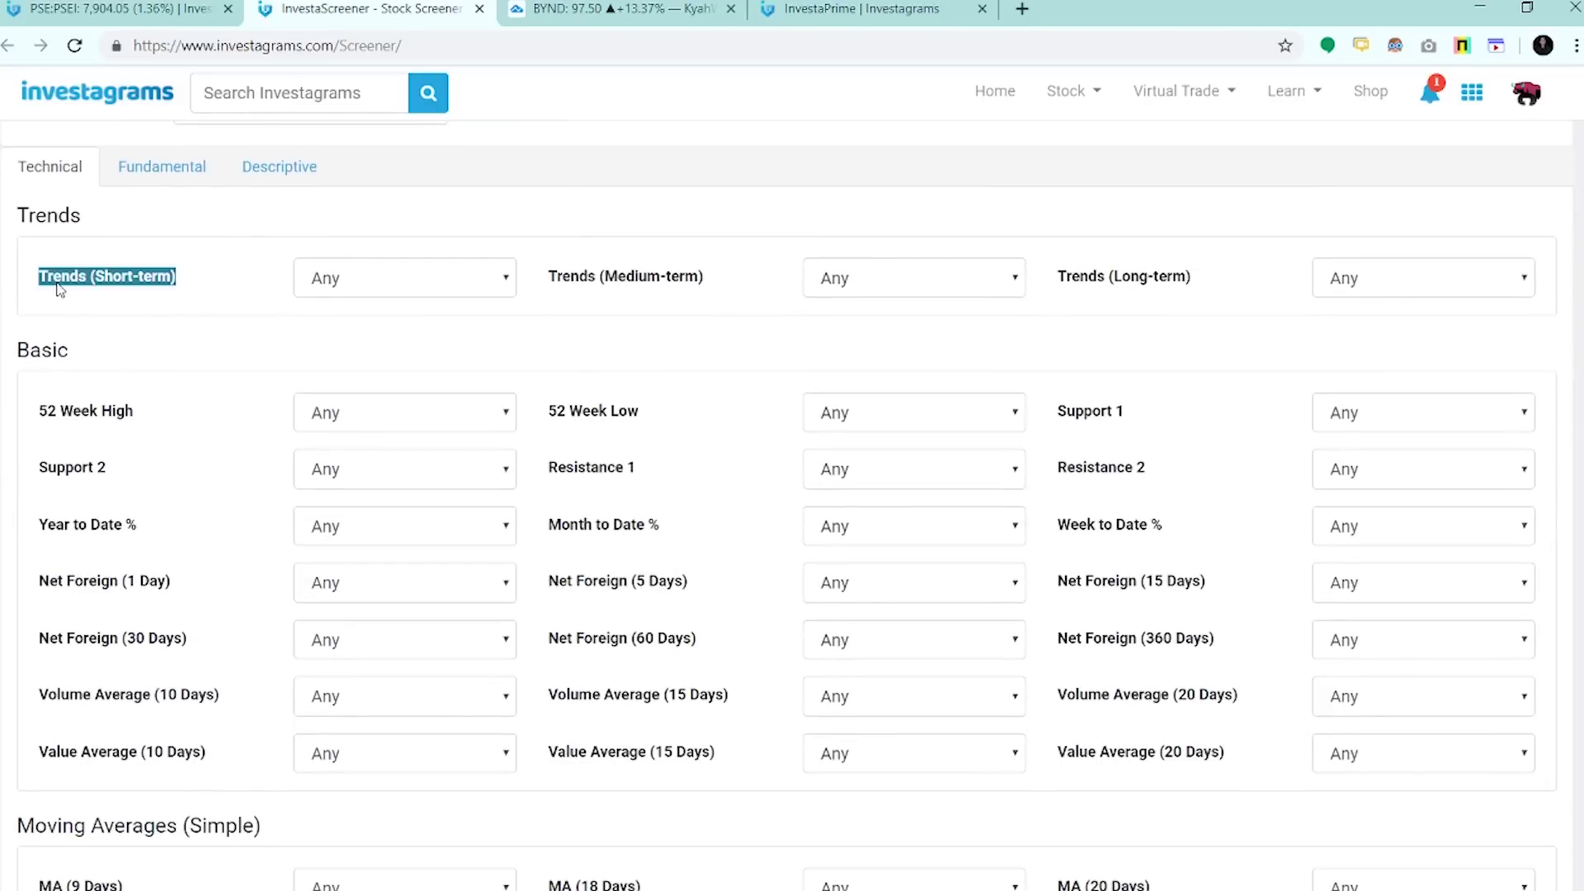
pyautogui.click(113, 324)
pyautogui.click(369, 295)
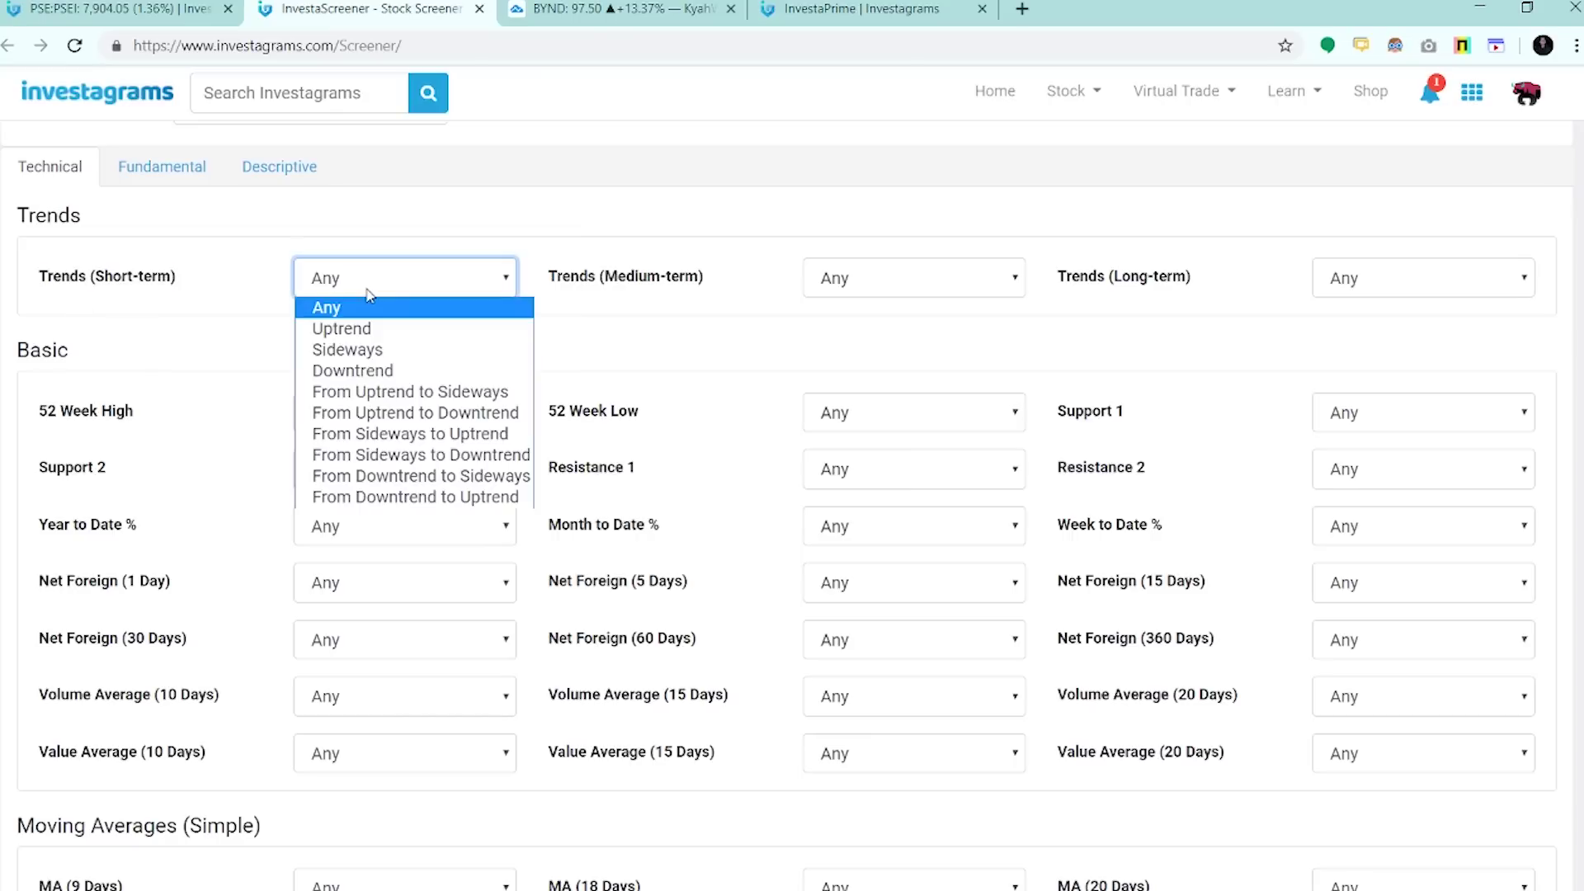
pyautogui.click(177, 325)
pyautogui.click(332, 279)
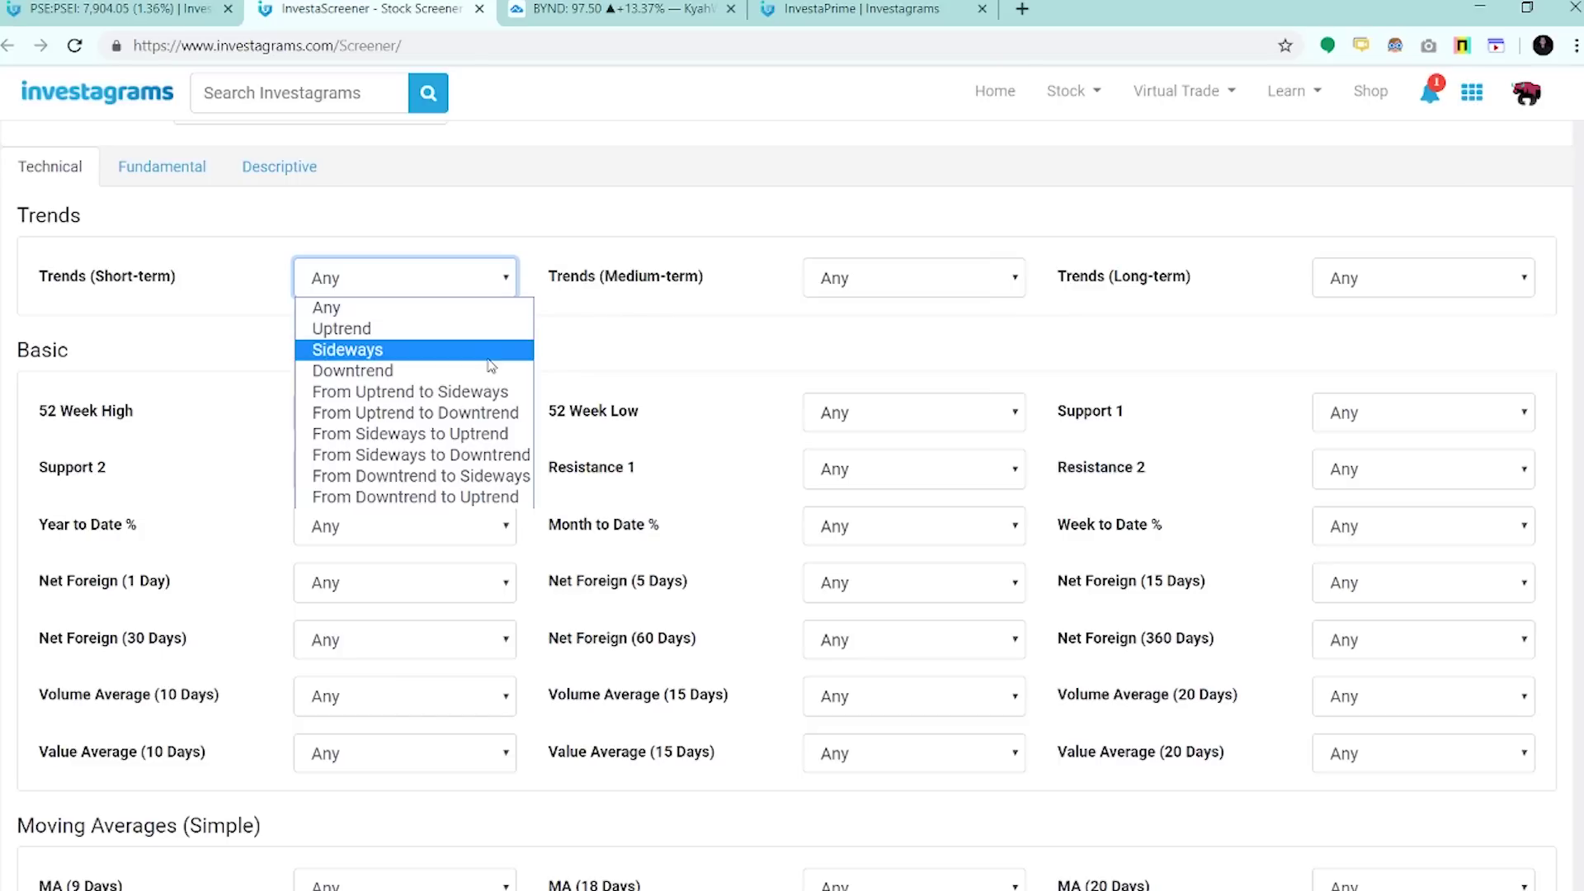
pyautogui.click(631, 356)
pyautogui.click(837, 276)
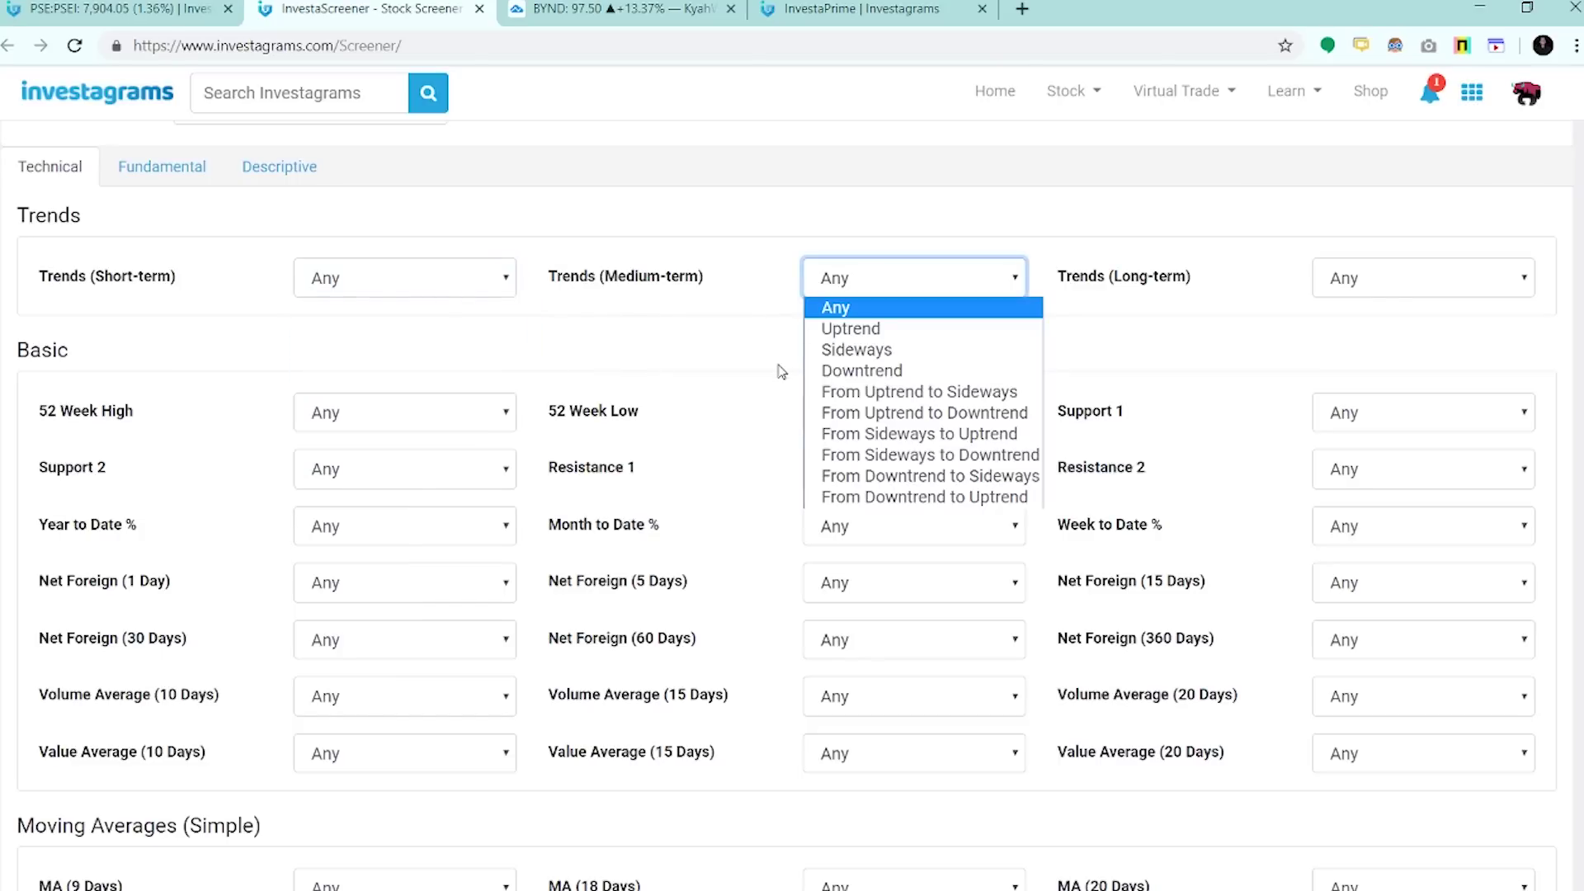
pyautogui.click(849, 436)
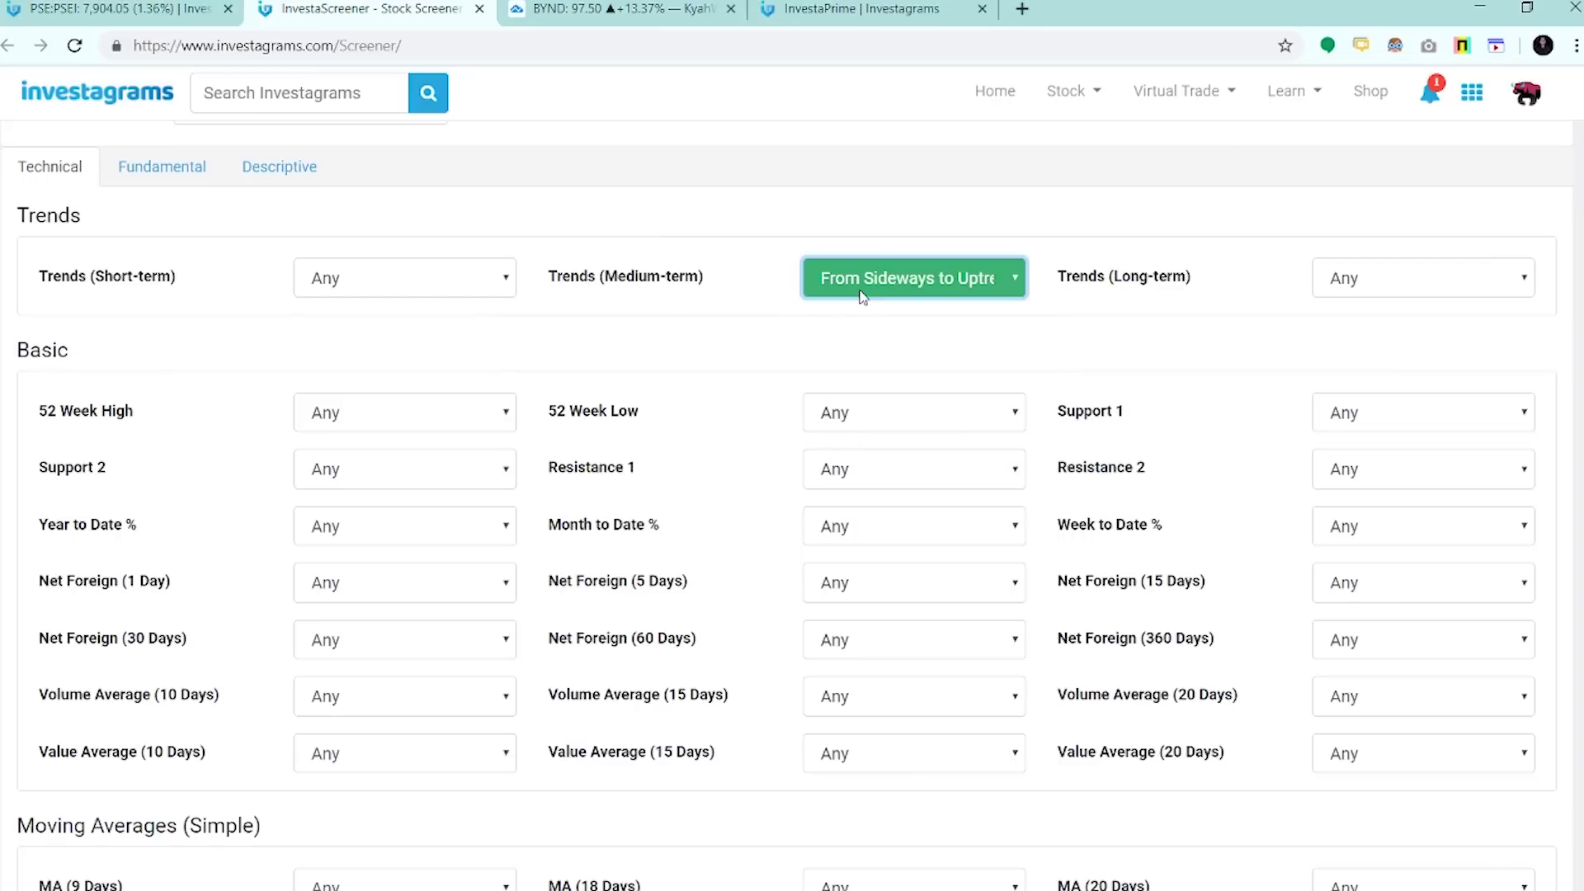
pyautogui.click(862, 295)
pyautogui.click(853, 308)
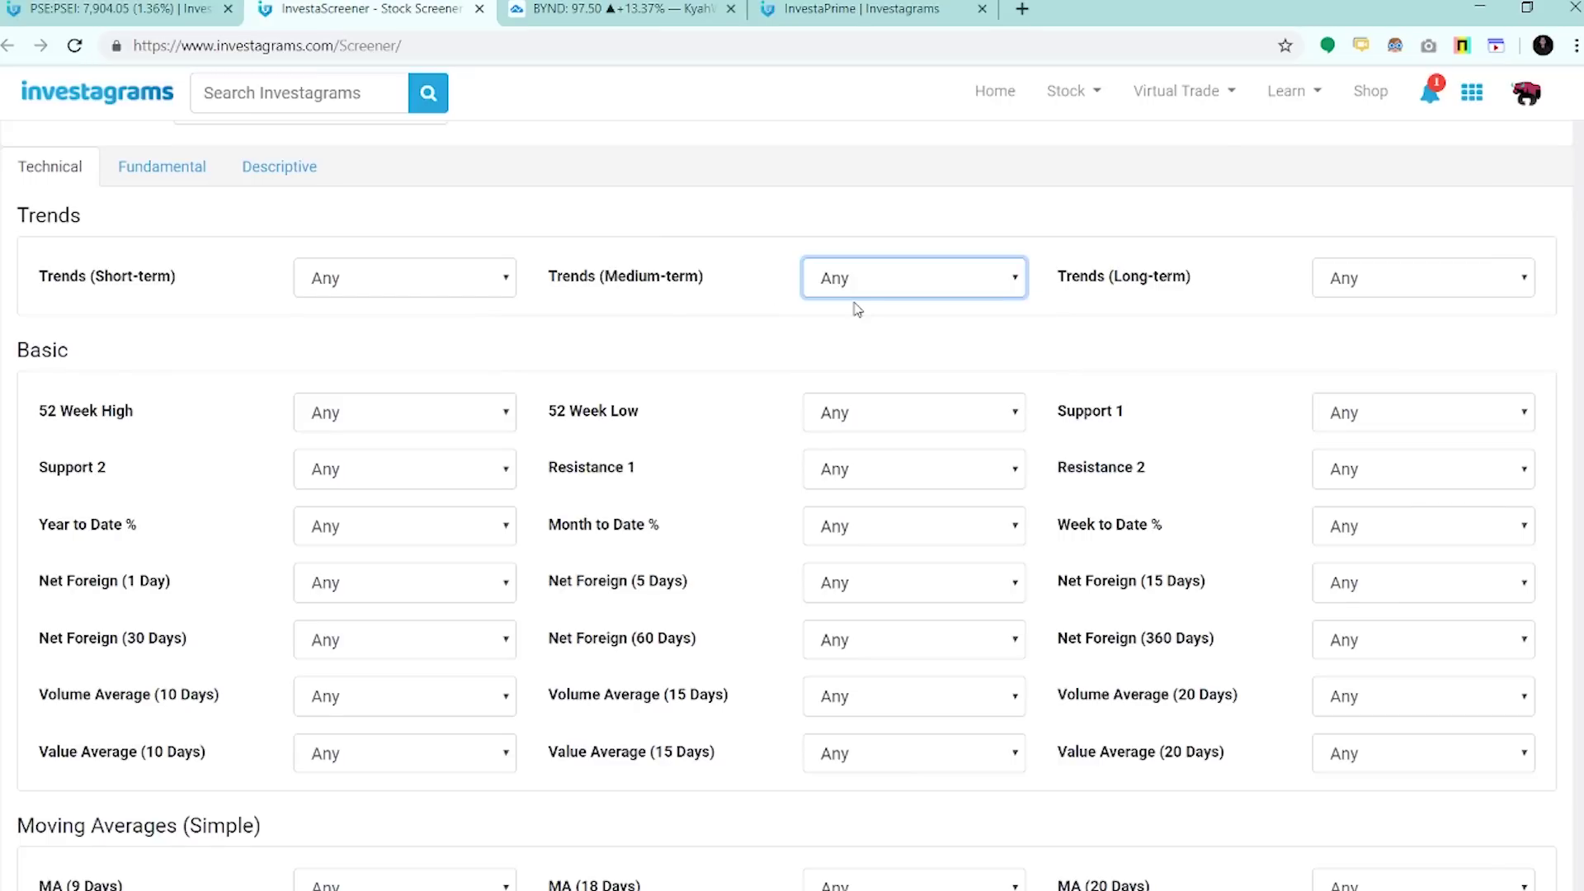
pyautogui.click(406, 427)
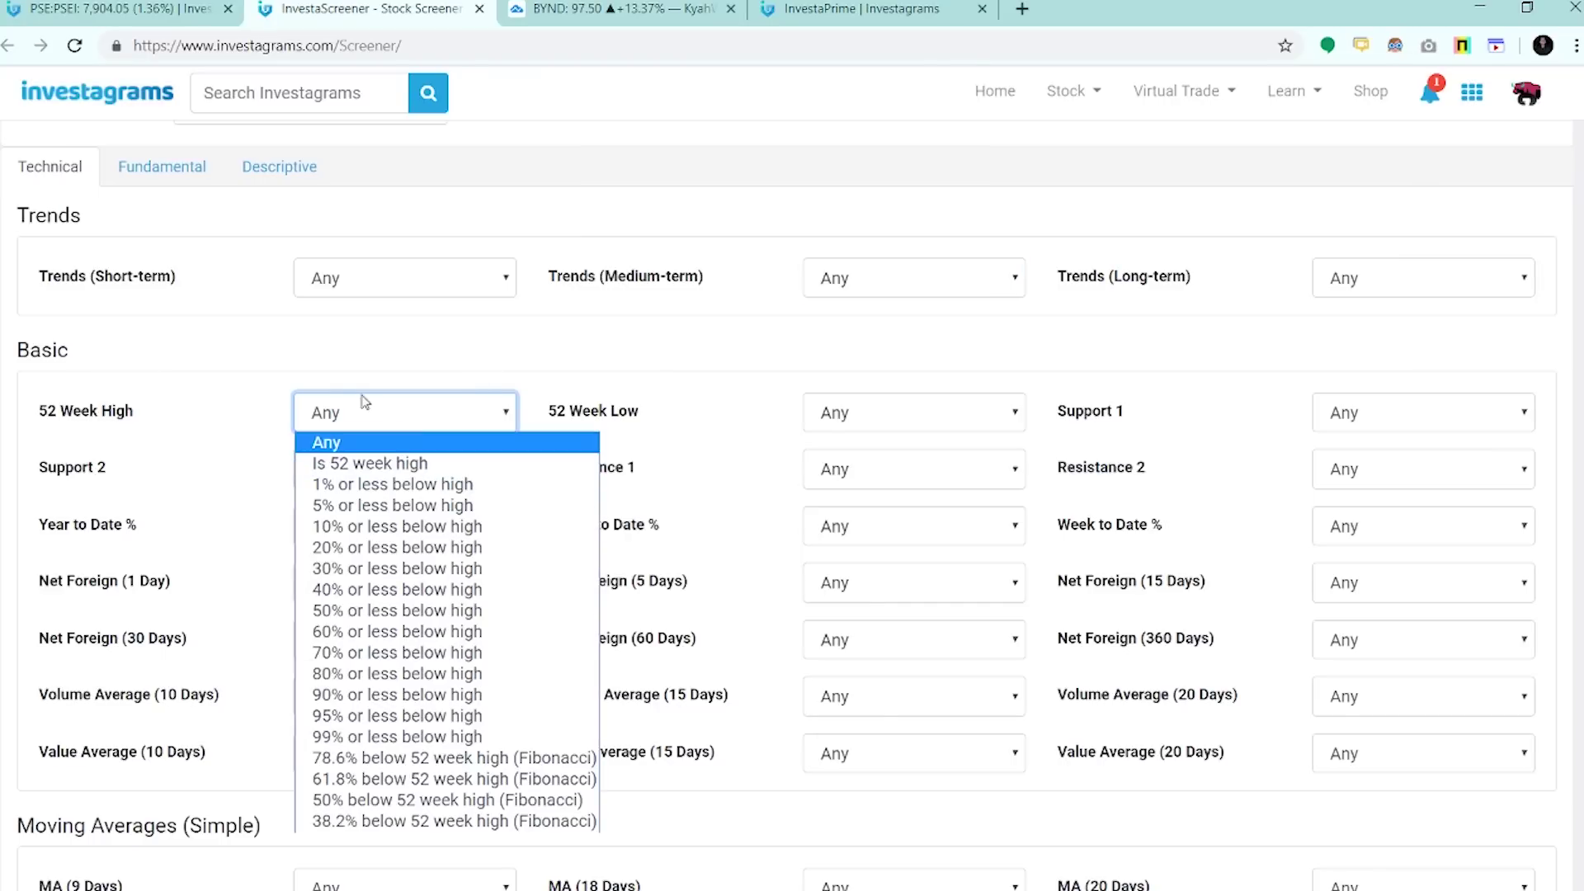
pyautogui.click(267, 344)
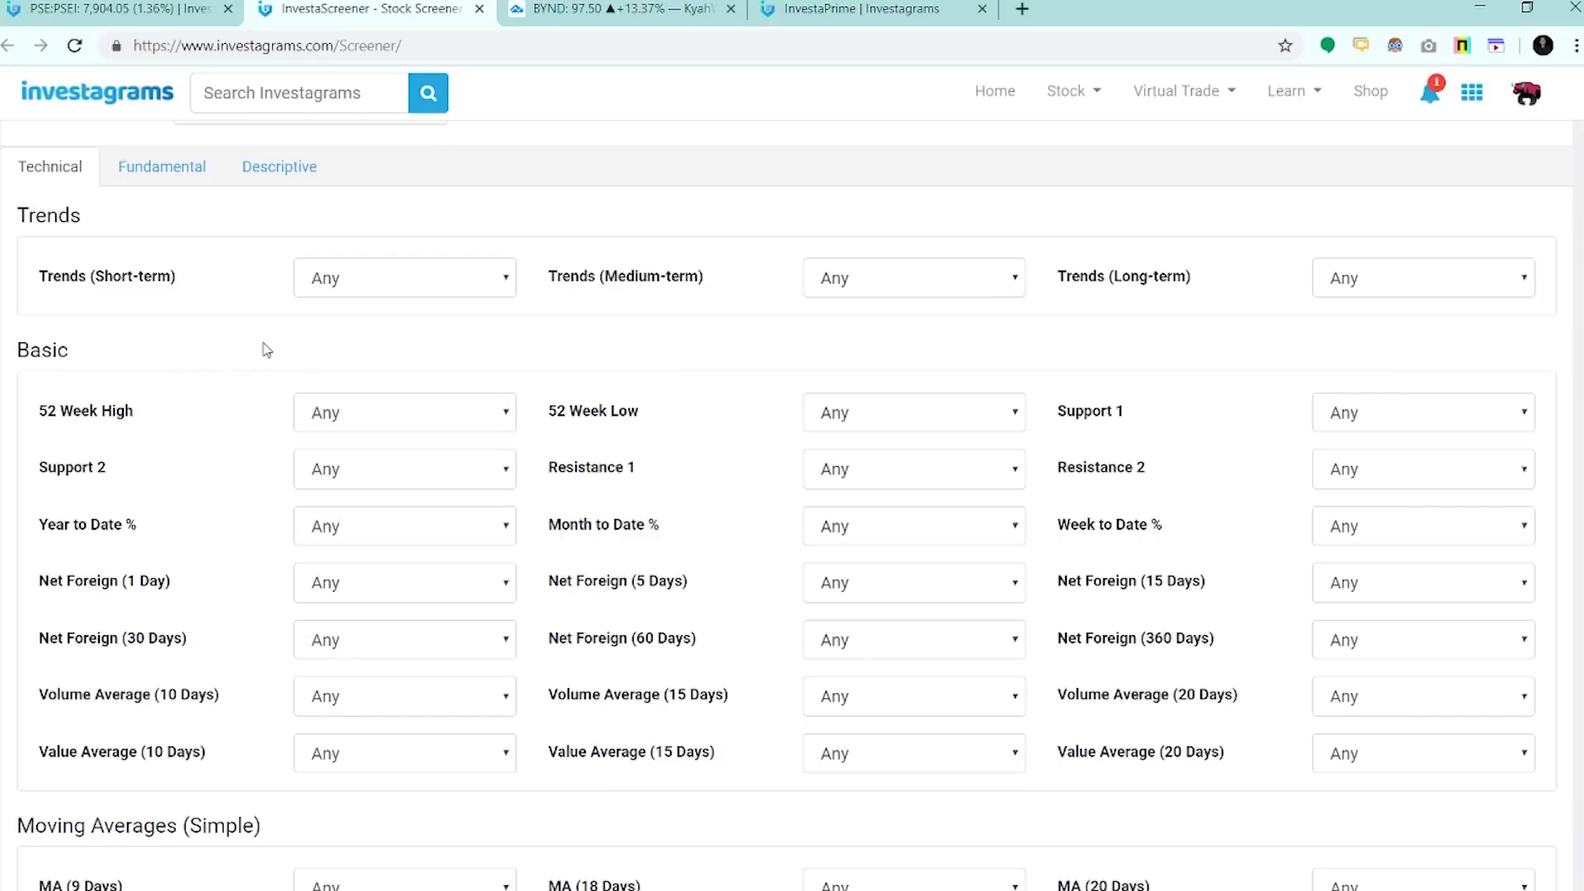
pyautogui.click(350, 540)
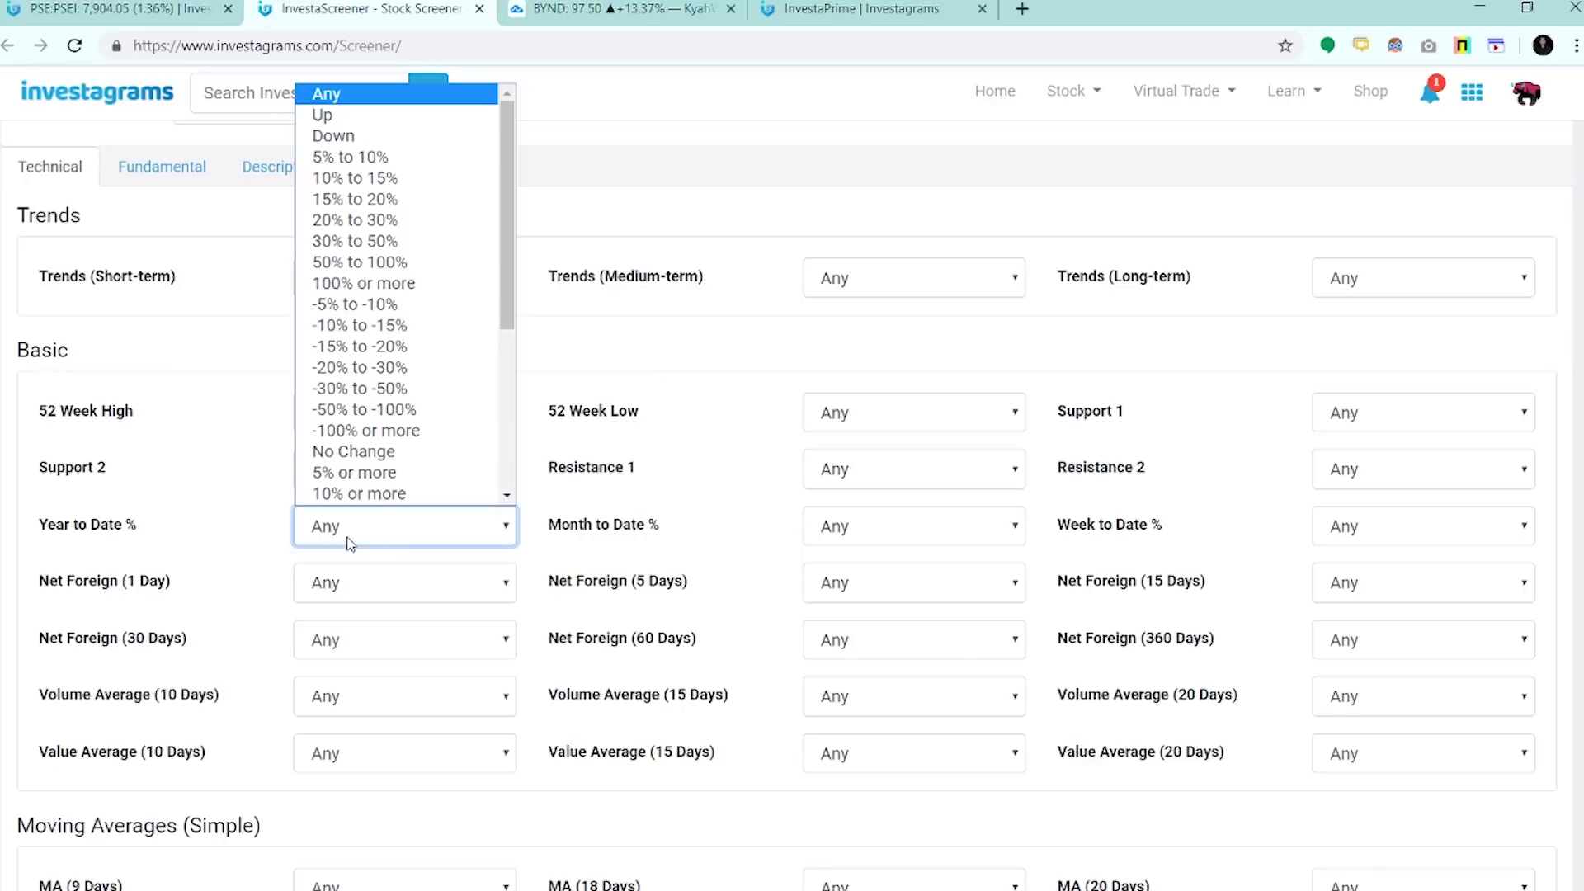
pyautogui.click(961, 538)
pyautogui.click(1400, 538)
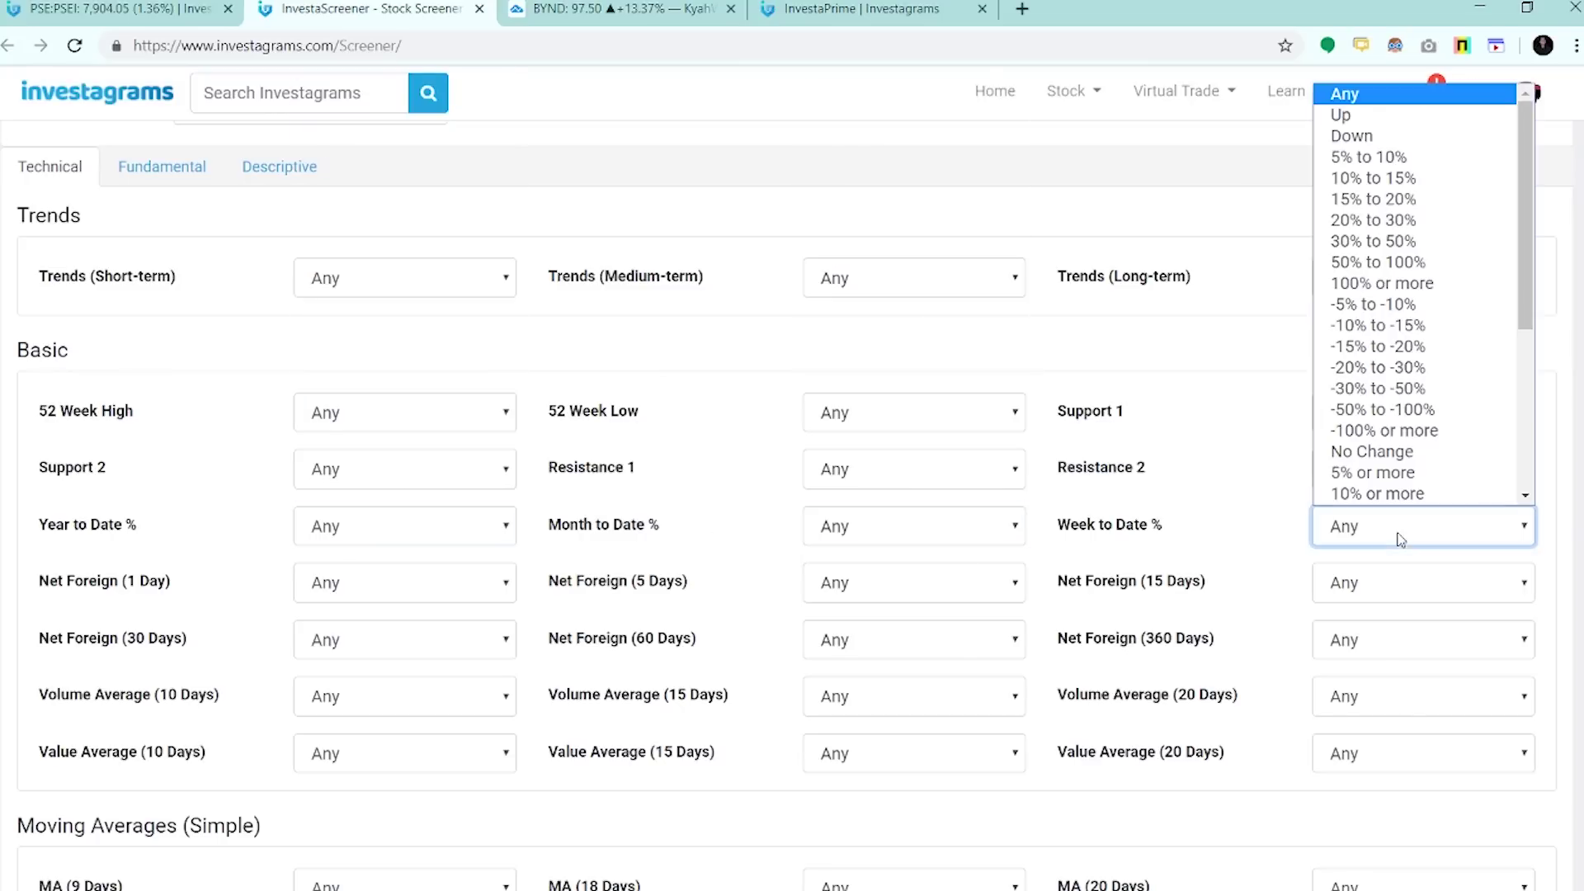
pyautogui.click(438, 535)
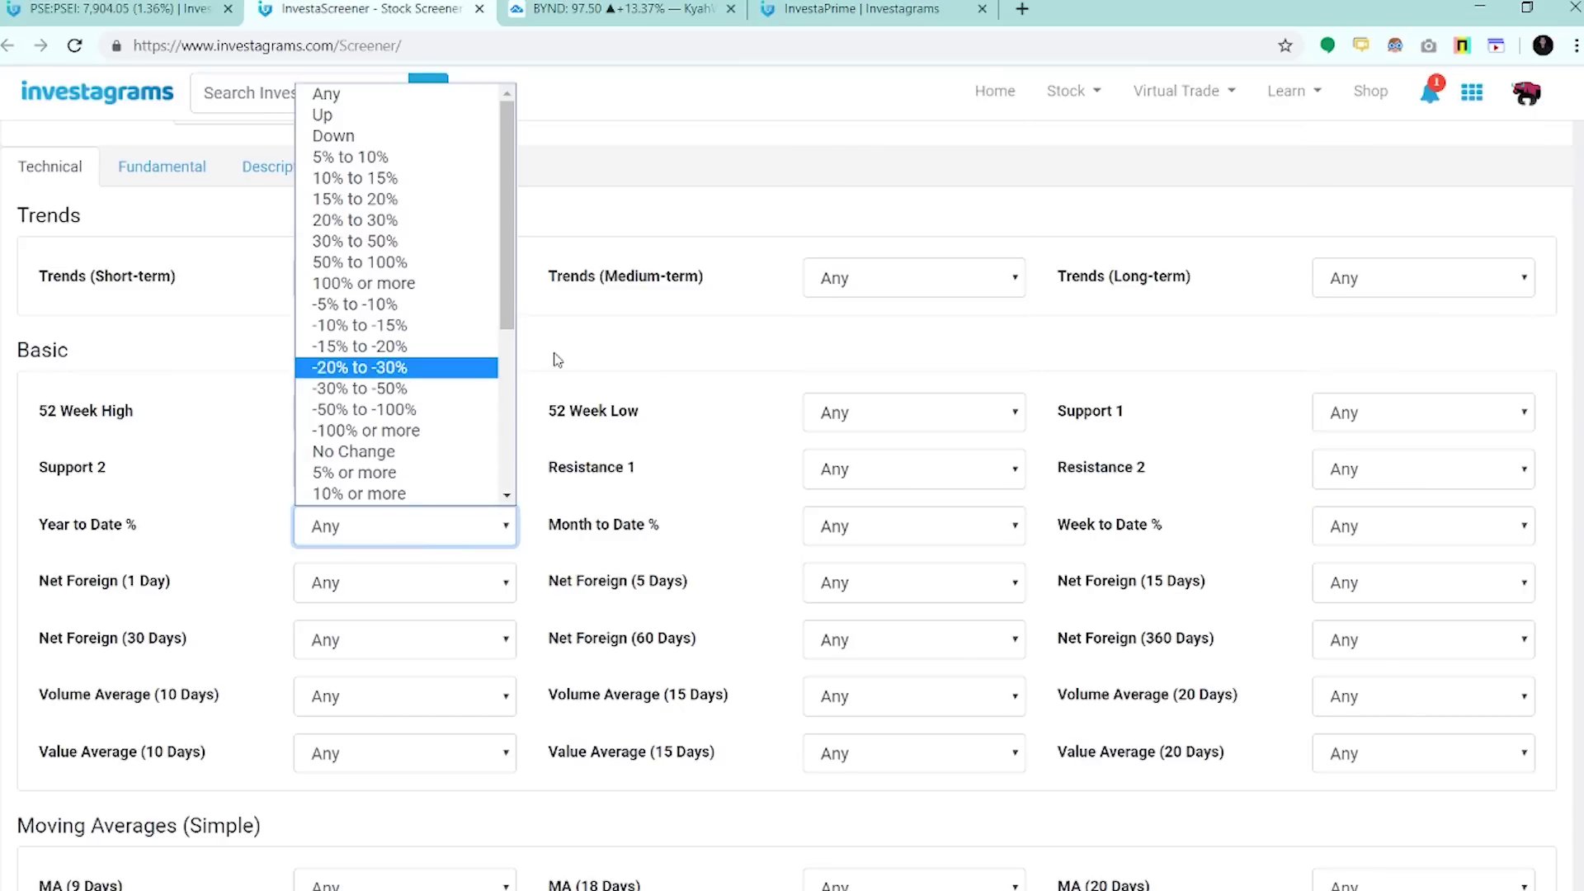
pyautogui.click(438, 115)
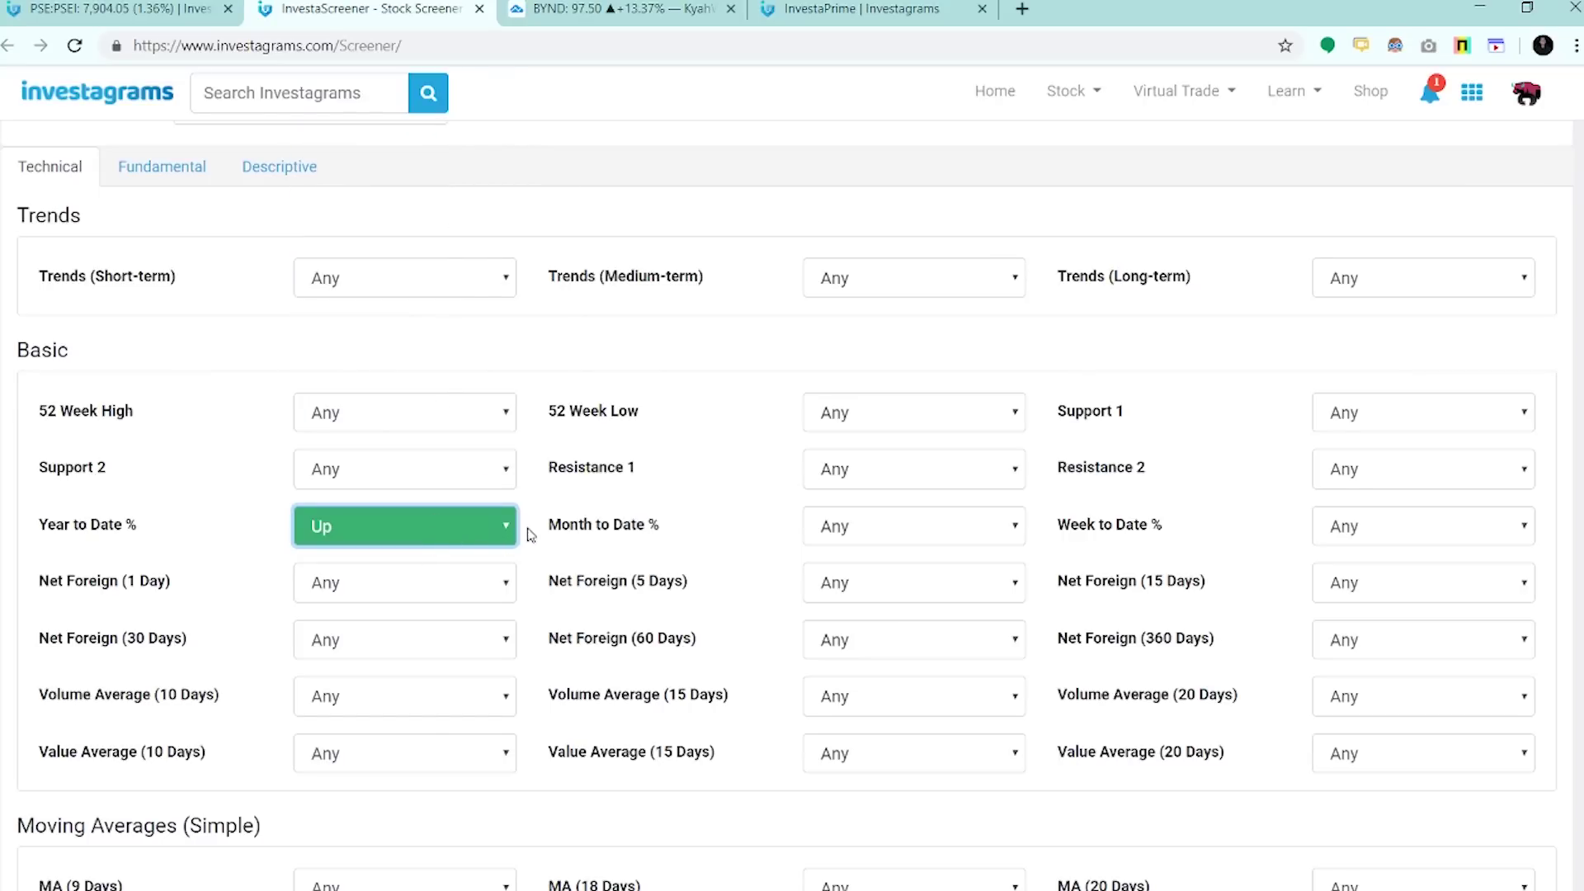
pyautogui.click(488, 543)
pyautogui.scroll(-3, 460, 444)
pyautogui.scroll(3, 459, 438)
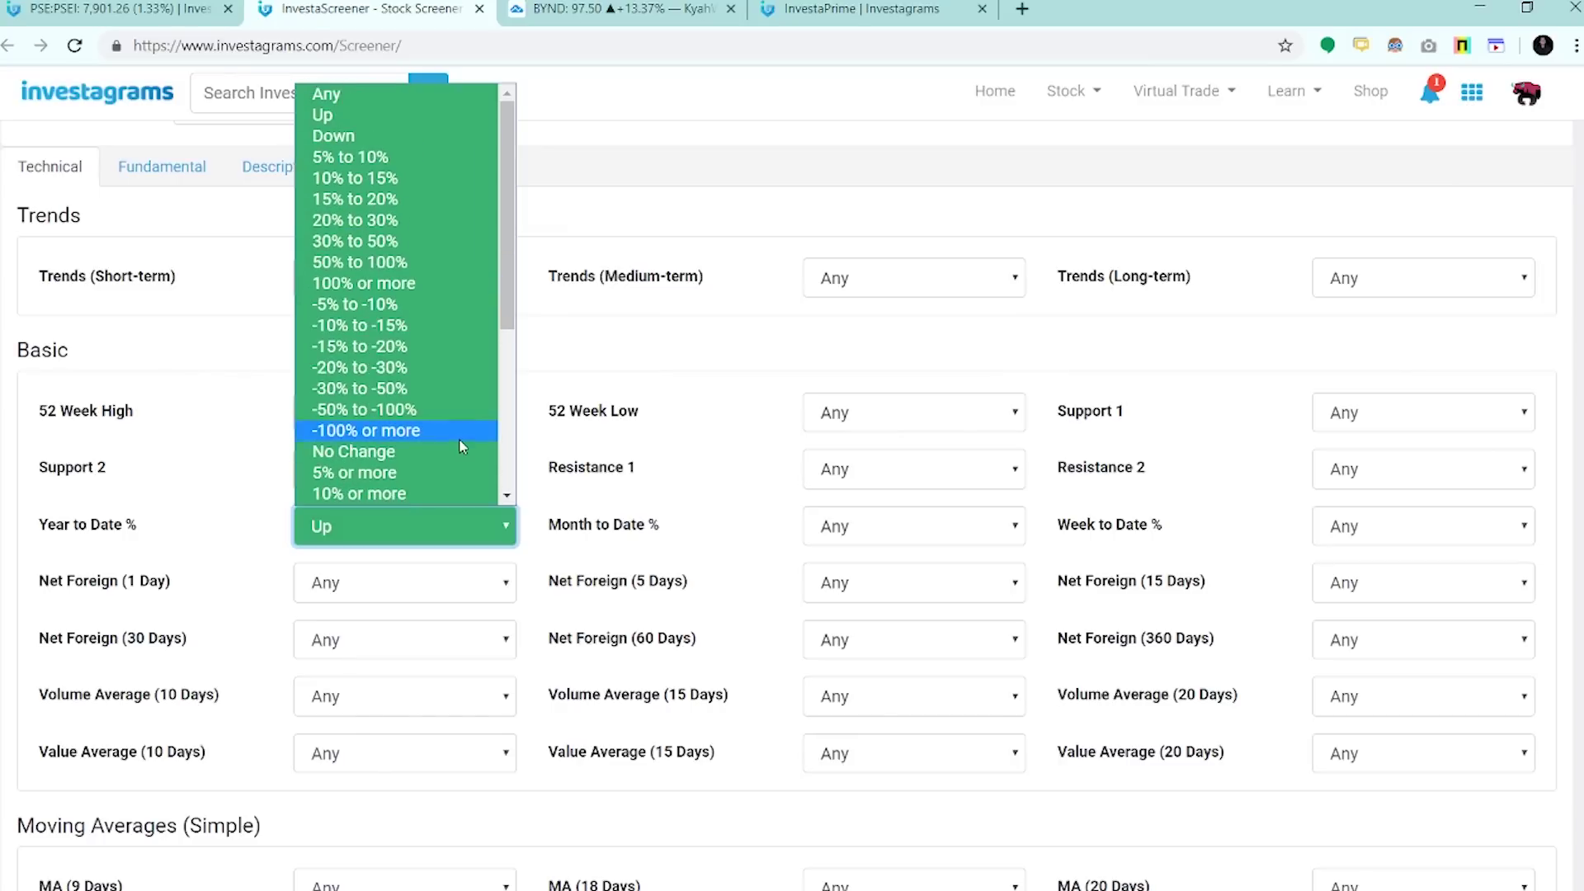
pyautogui.click(421, 177)
pyautogui.click(399, 541)
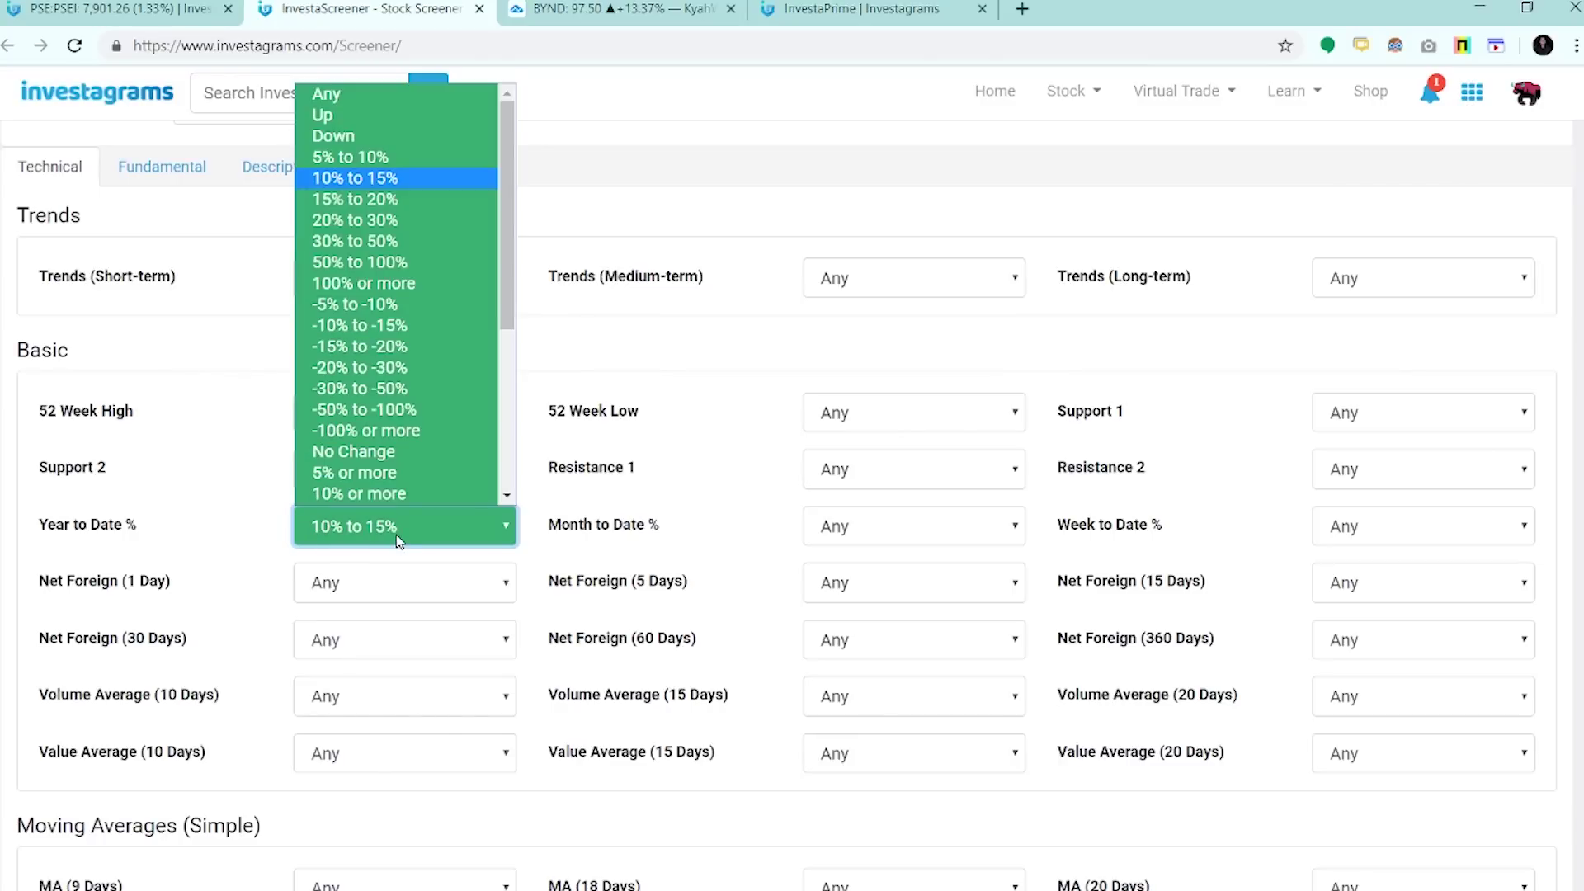
pyautogui.click(381, 138)
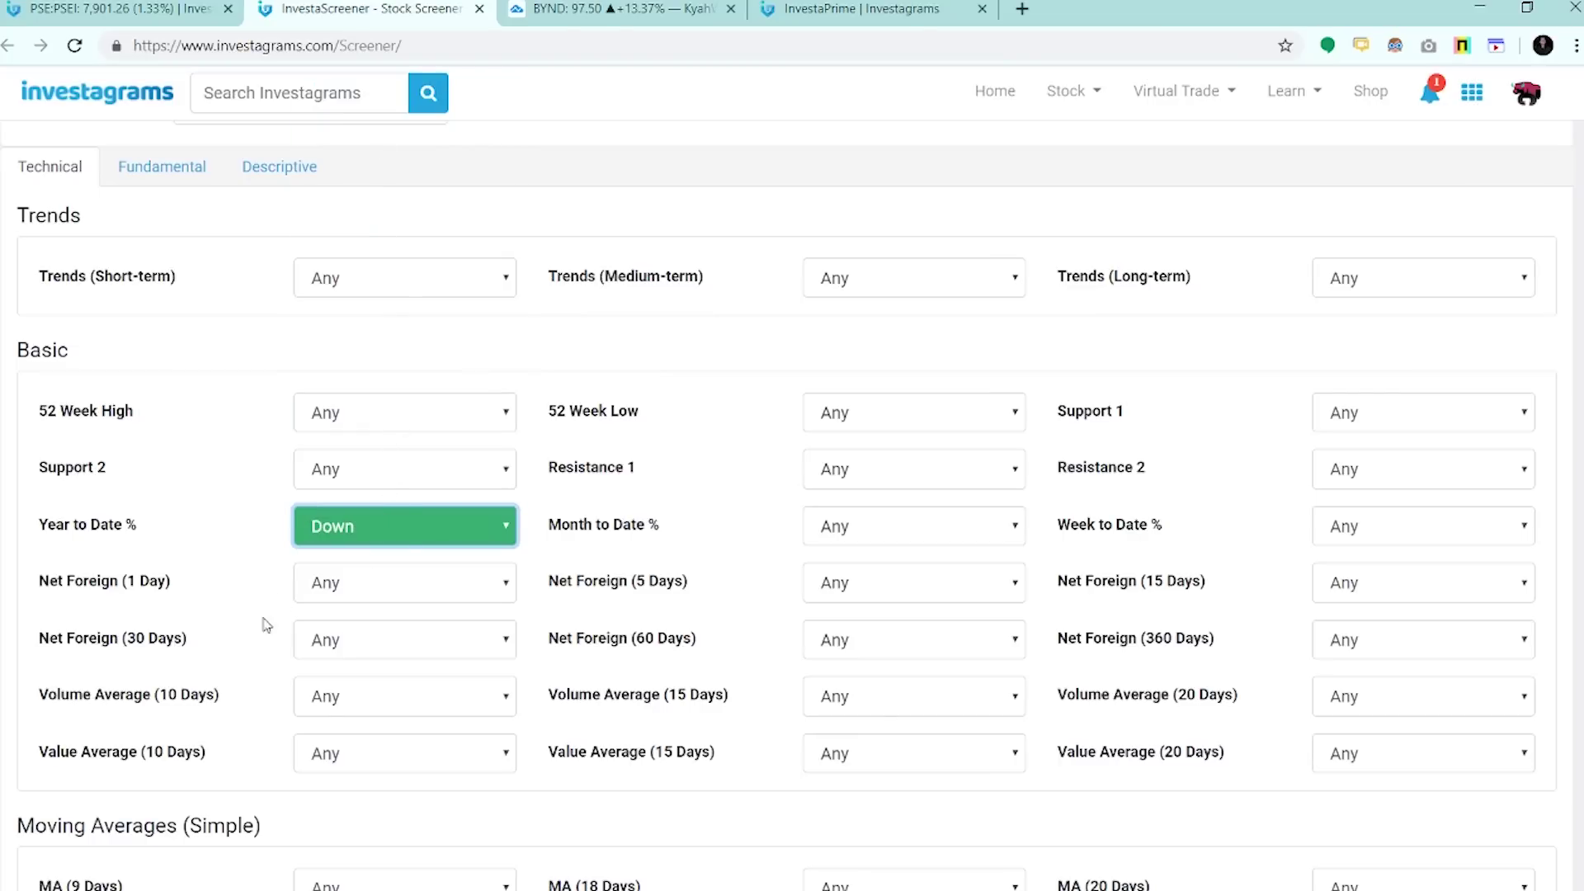
pyautogui.click(412, 539)
pyautogui.click(384, 96)
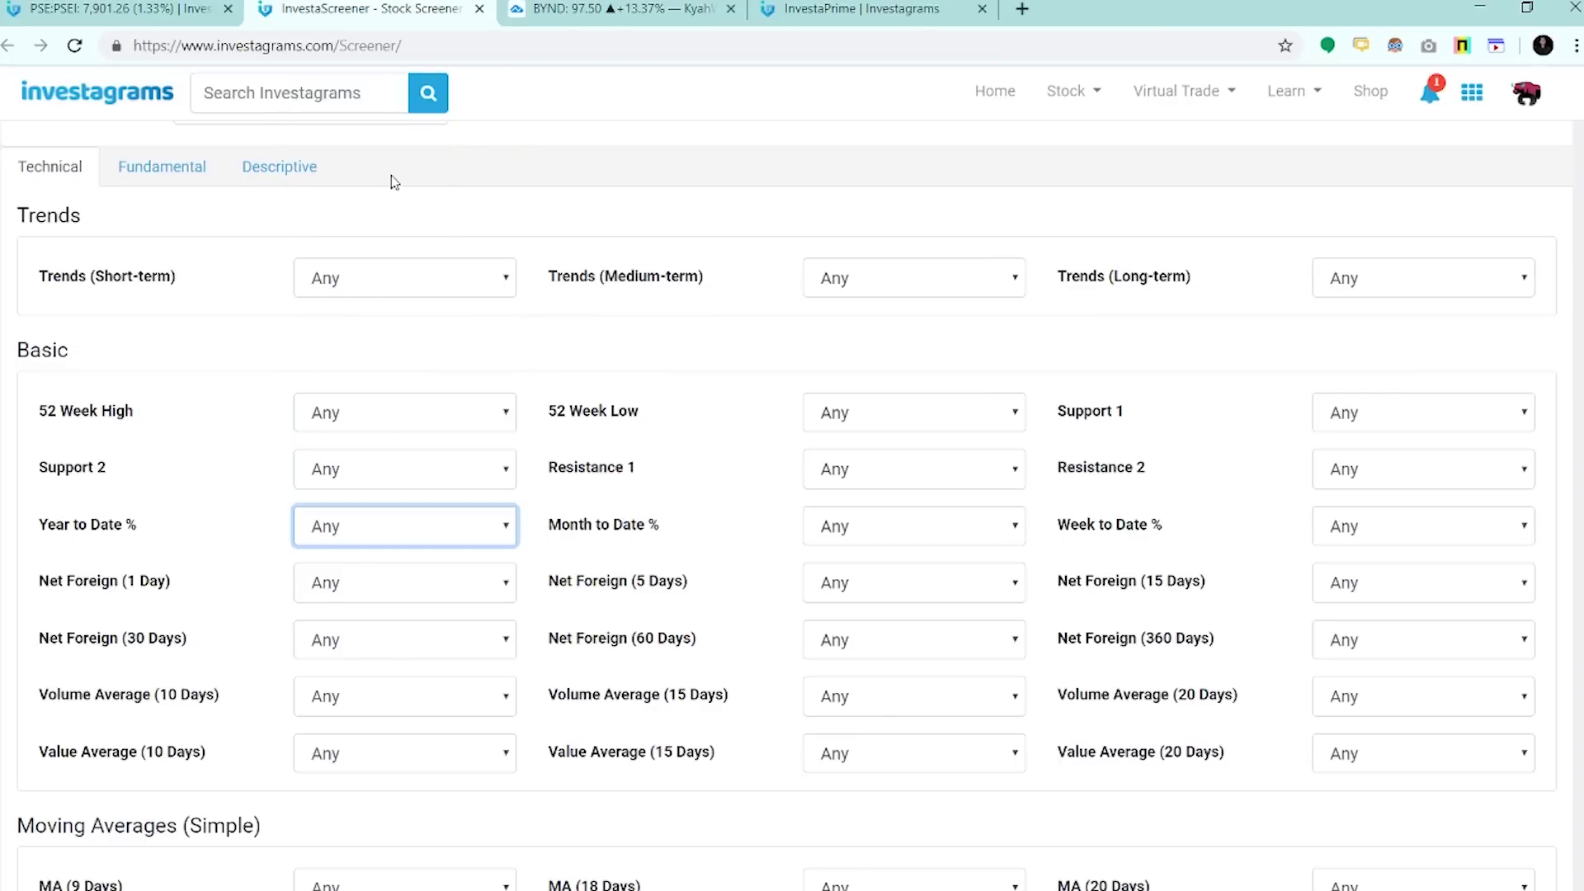
pyautogui.moveTo(48, 584); pyautogui.dragTo(1344, 593)
pyautogui.click(692, 589)
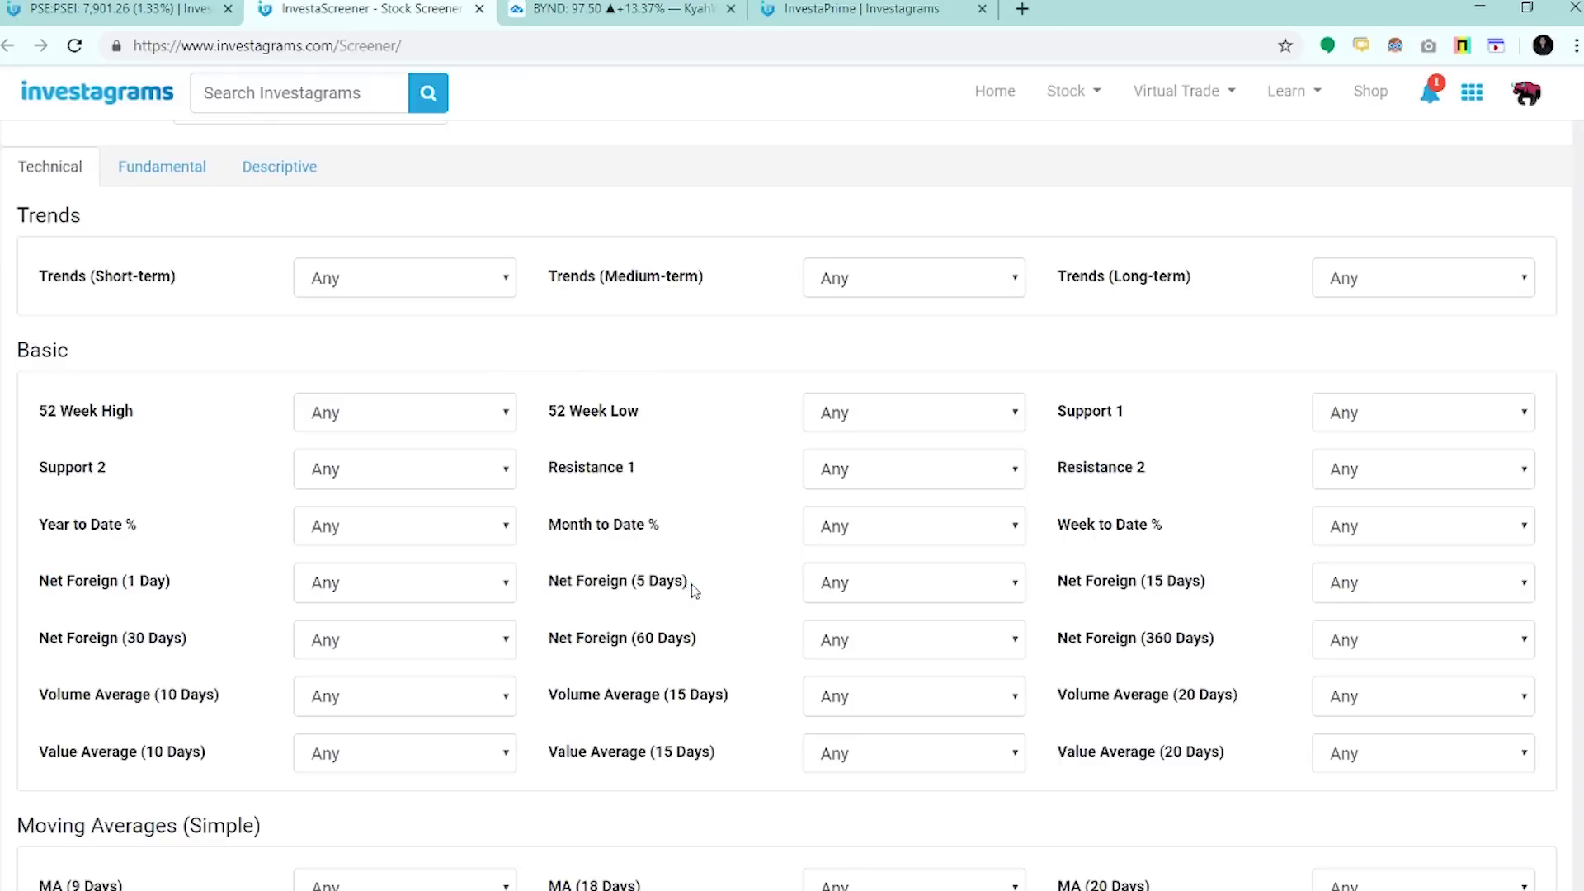
pyautogui.click(821, 593)
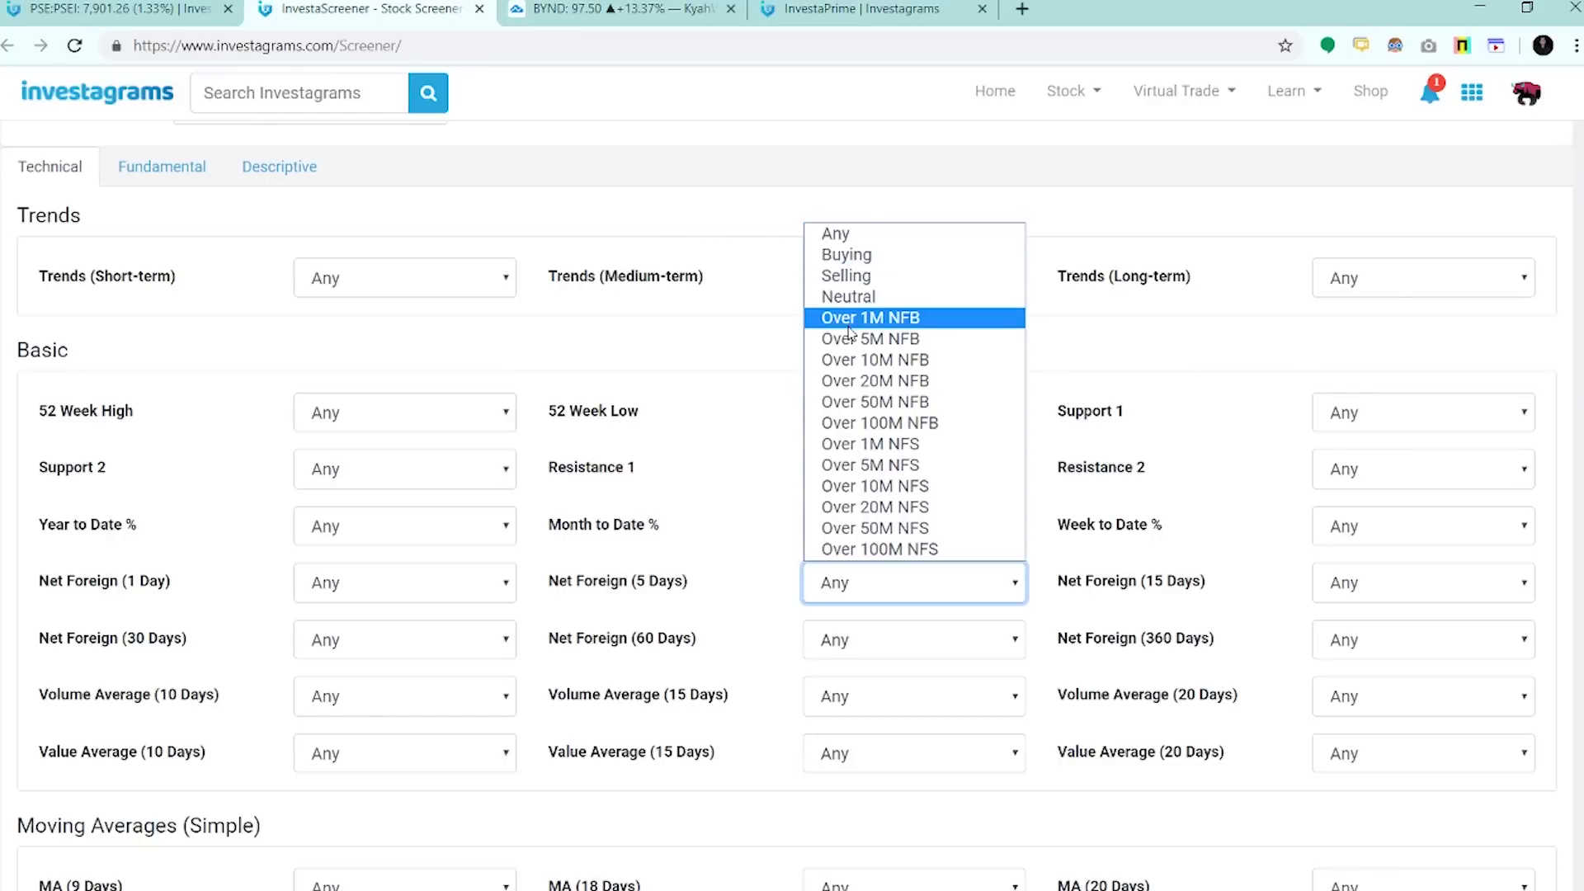
pyautogui.click(867, 257)
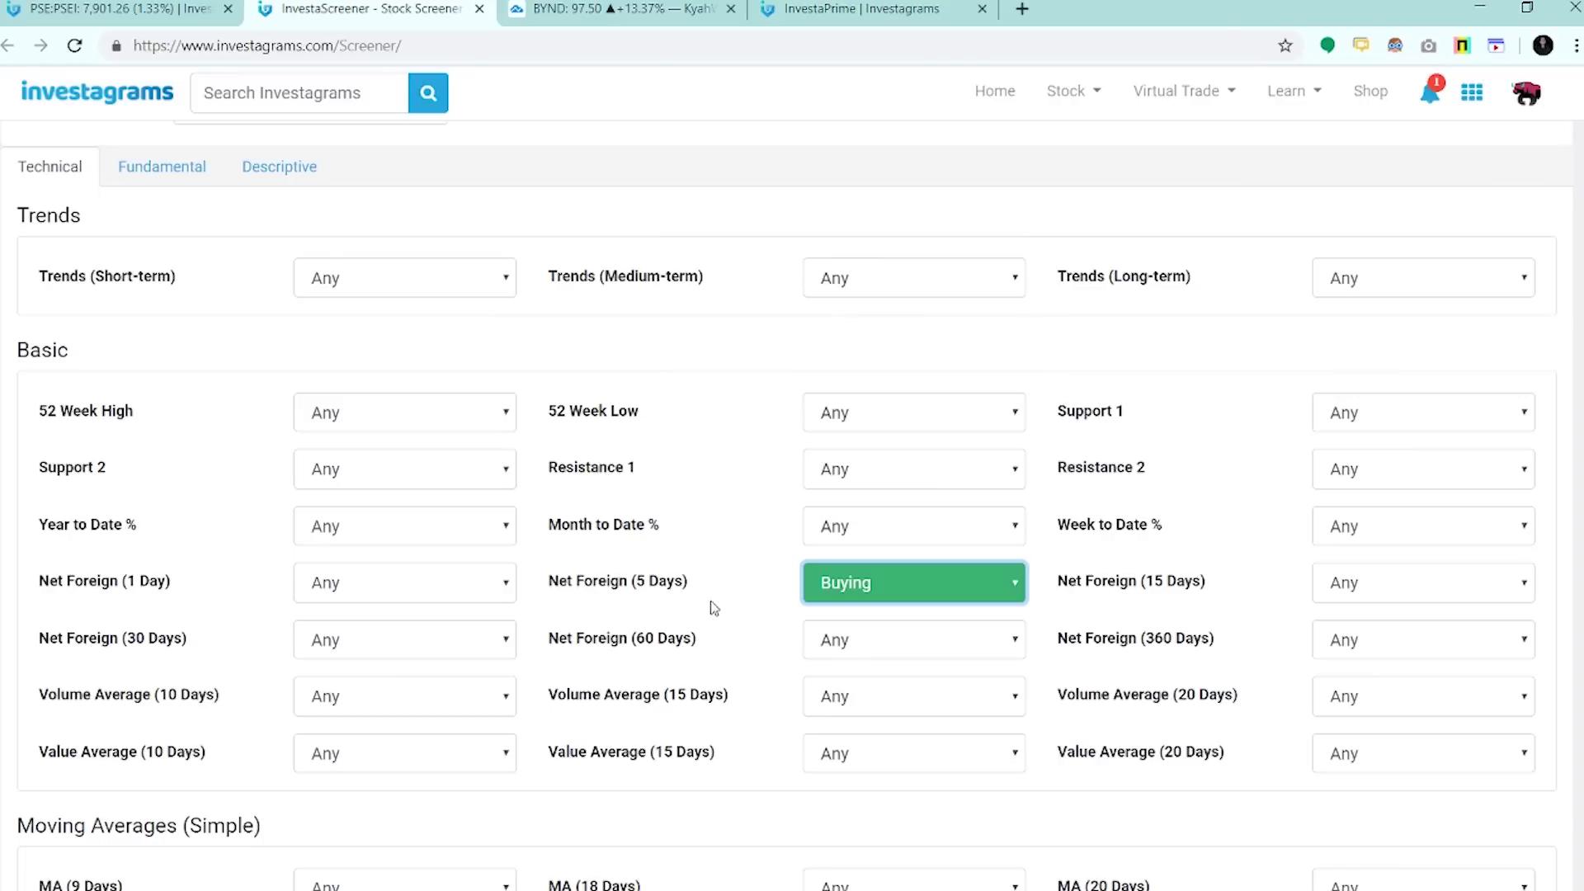
pyautogui.click(411, 599)
pyautogui.click(416, 235)
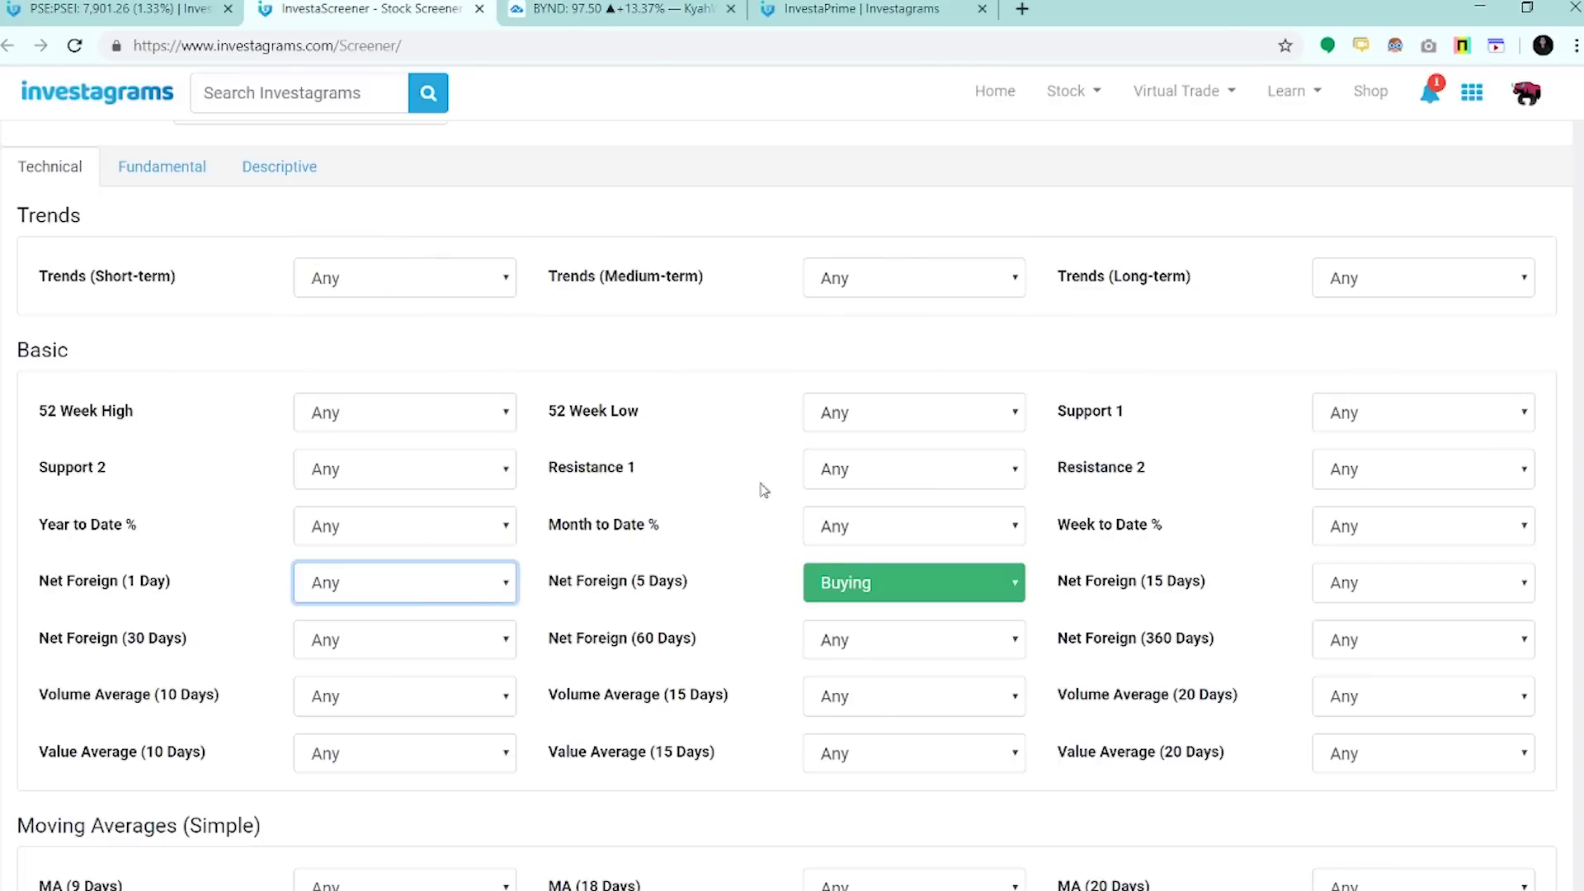
pyautogui.click(845, 572)
pyautogui.click(870, 236)
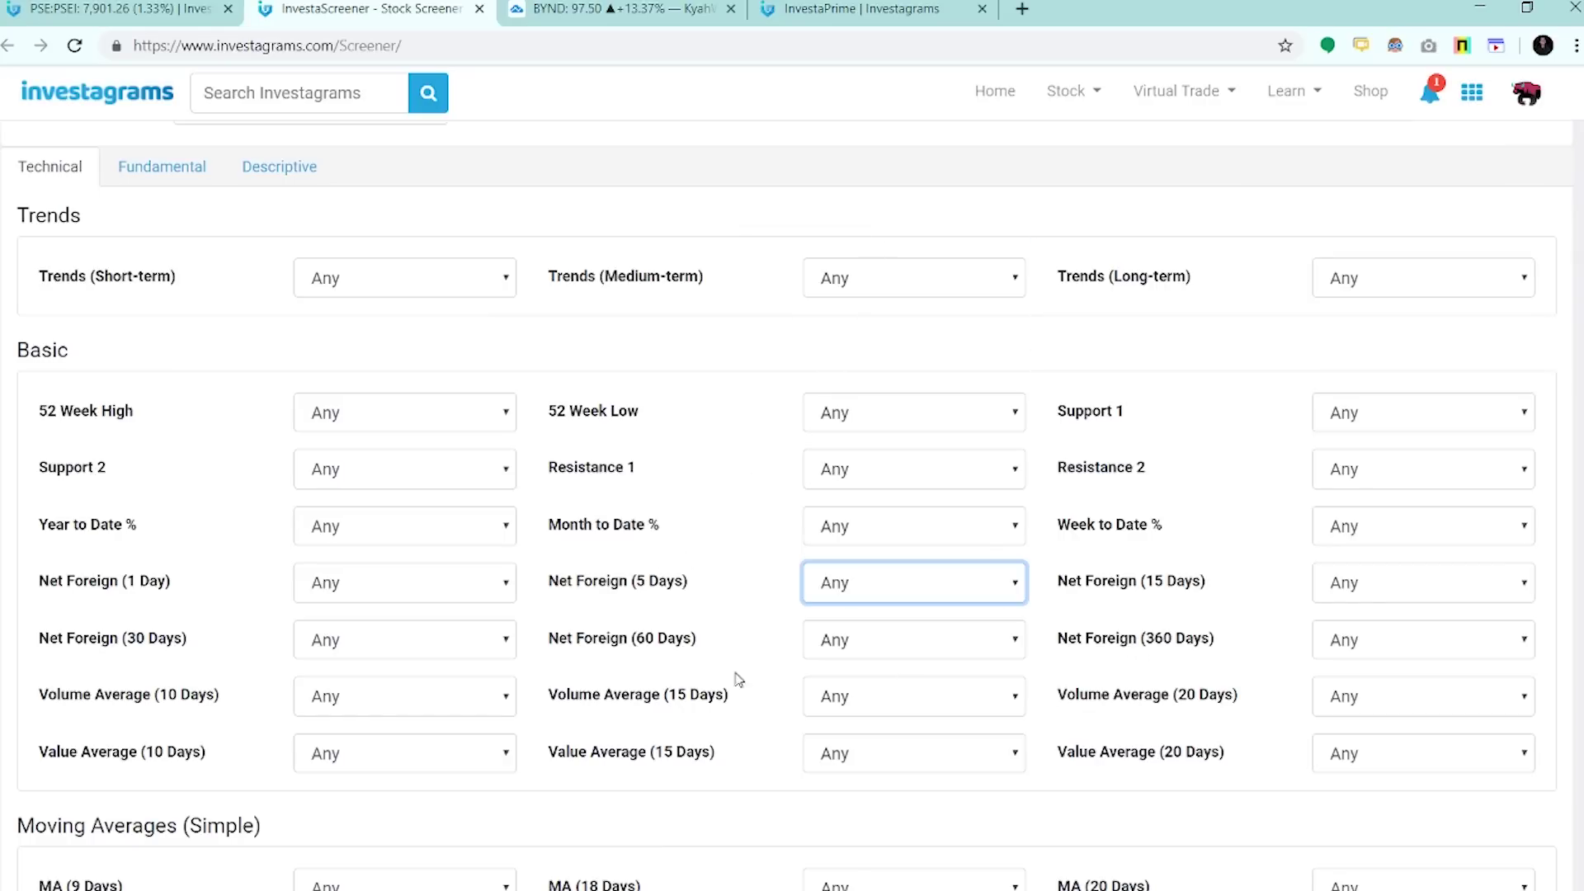
pyautogui.scroll(-3, 697, 686)
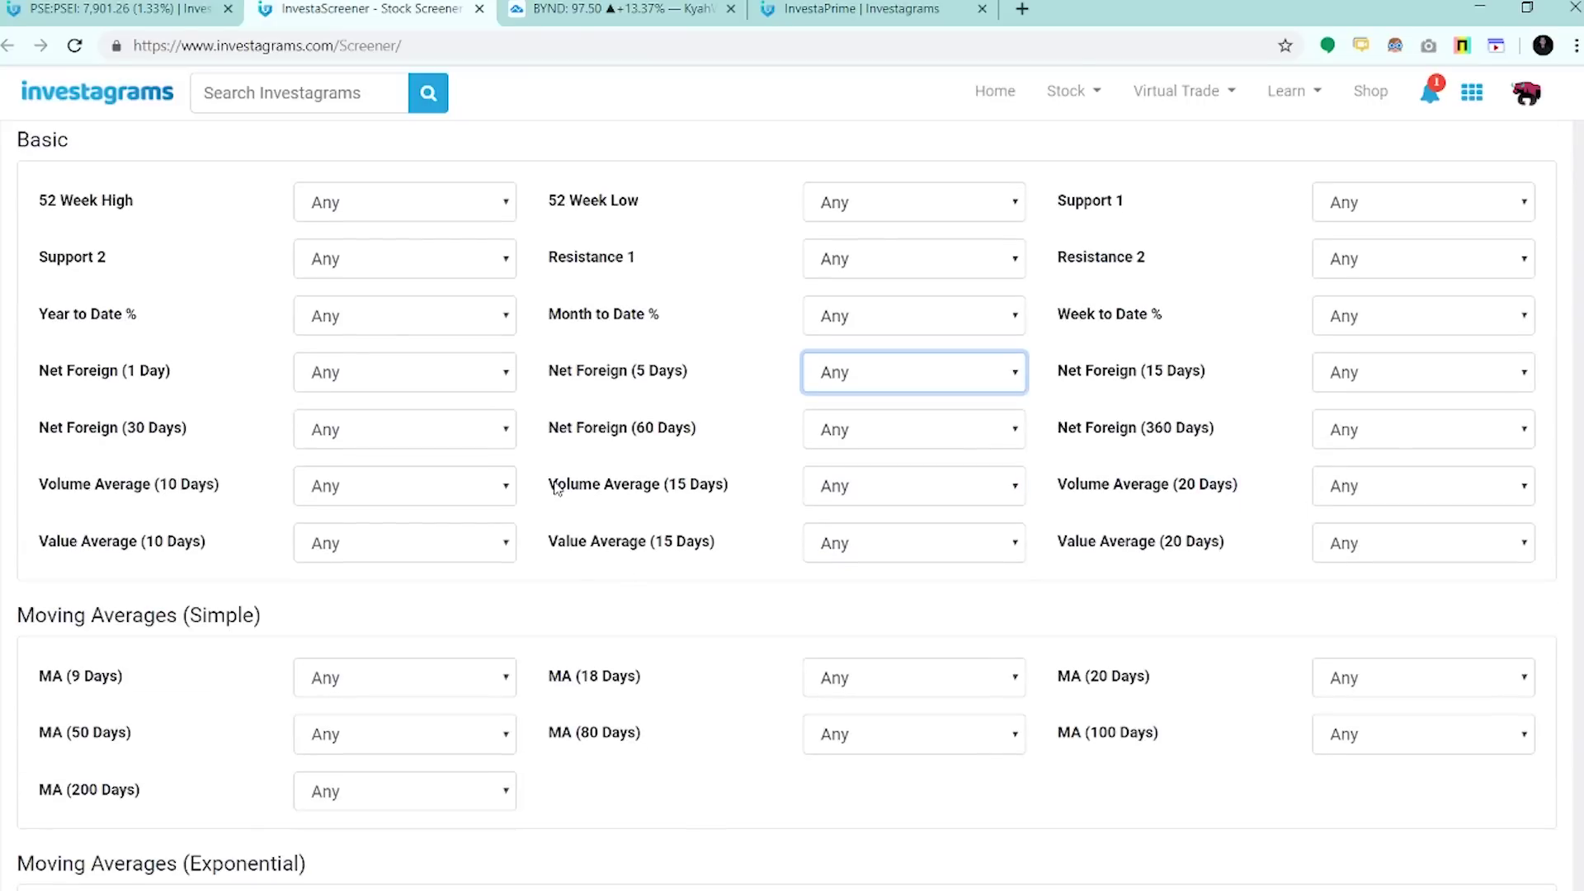
pyautogui.moveTo(555, 486); pyautogui.dragTo(727, 487)
pyautogui.click(727, 486)
pyautogui.moveTo(532, 483); pyautogui.dragTo(729, 485)
pyautogui.click(755, 494)
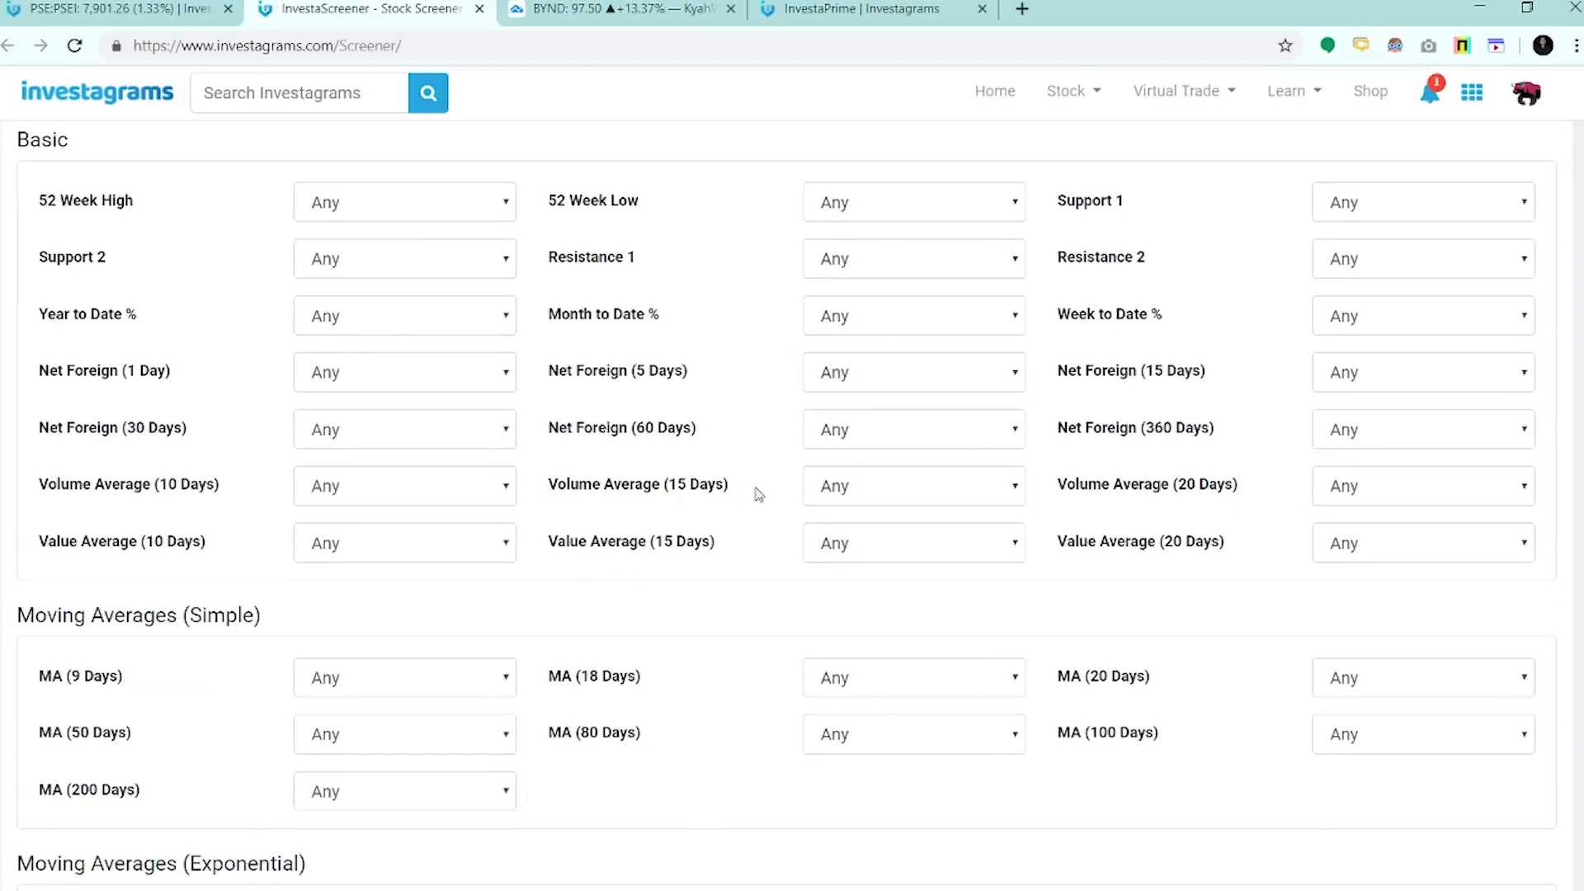
pyautogui.click(872, 498)
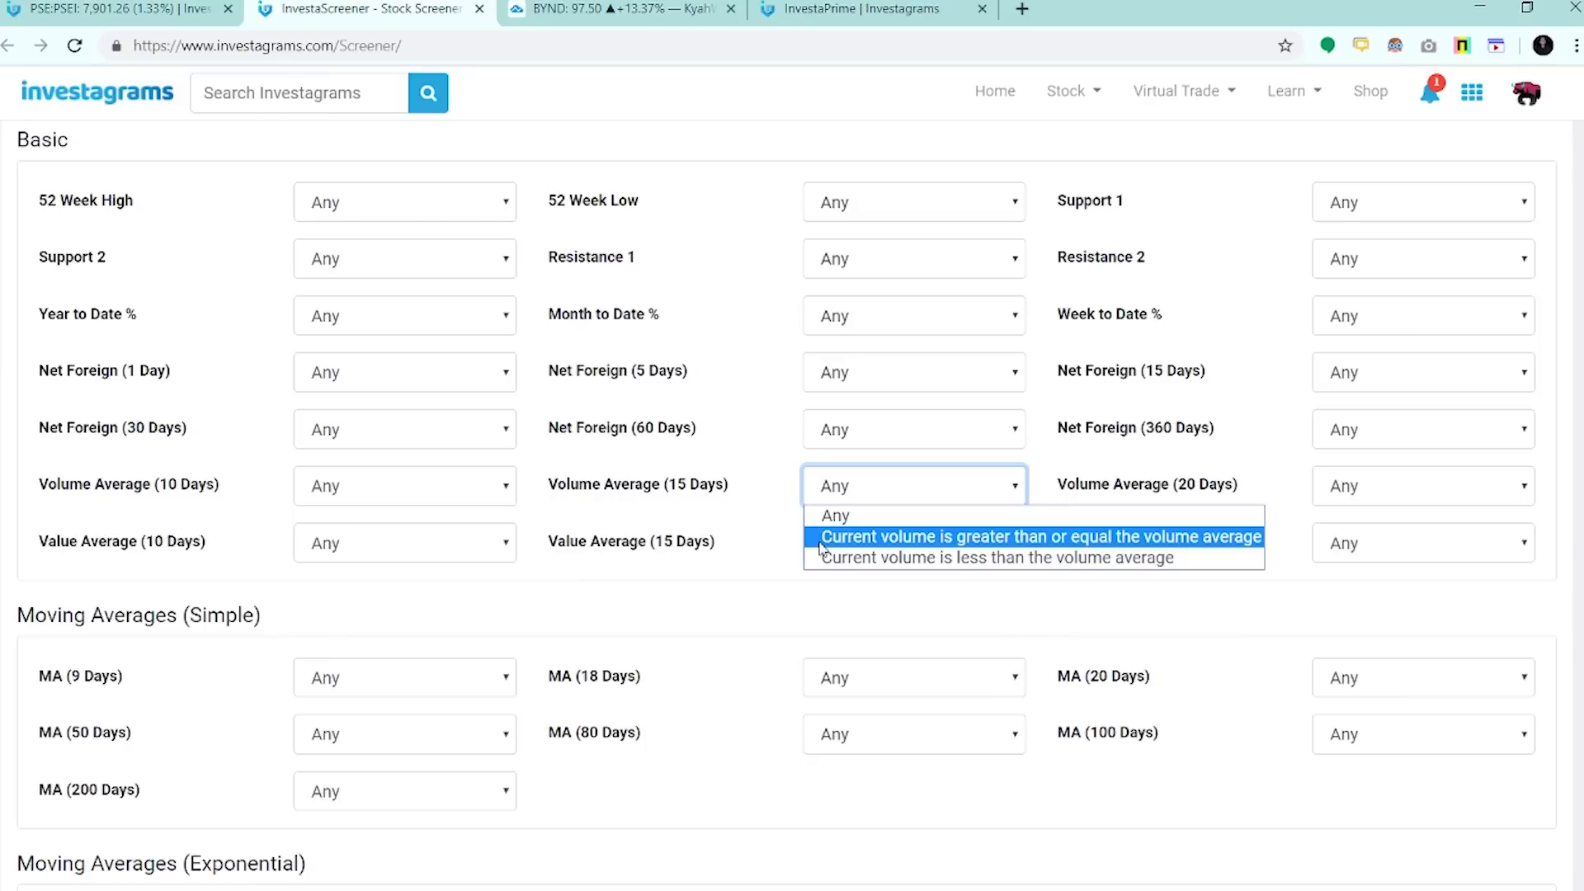
pyautogui.click(667, 468)
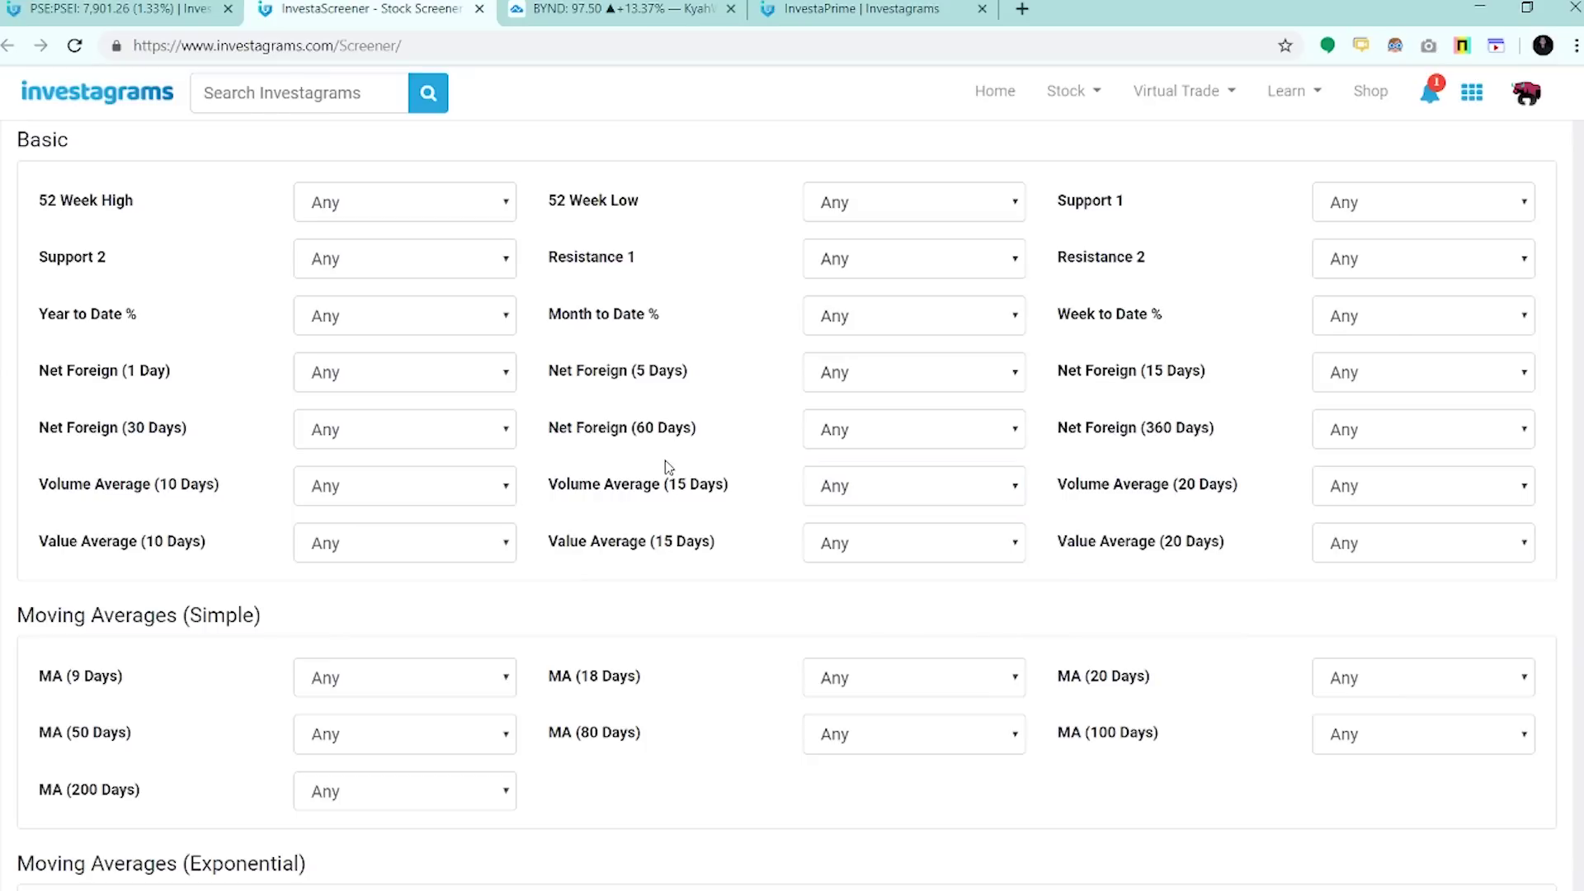
pyautogui.scroll(-1, 363, 528)
pyautogui.scroll(-3, 363, 528)
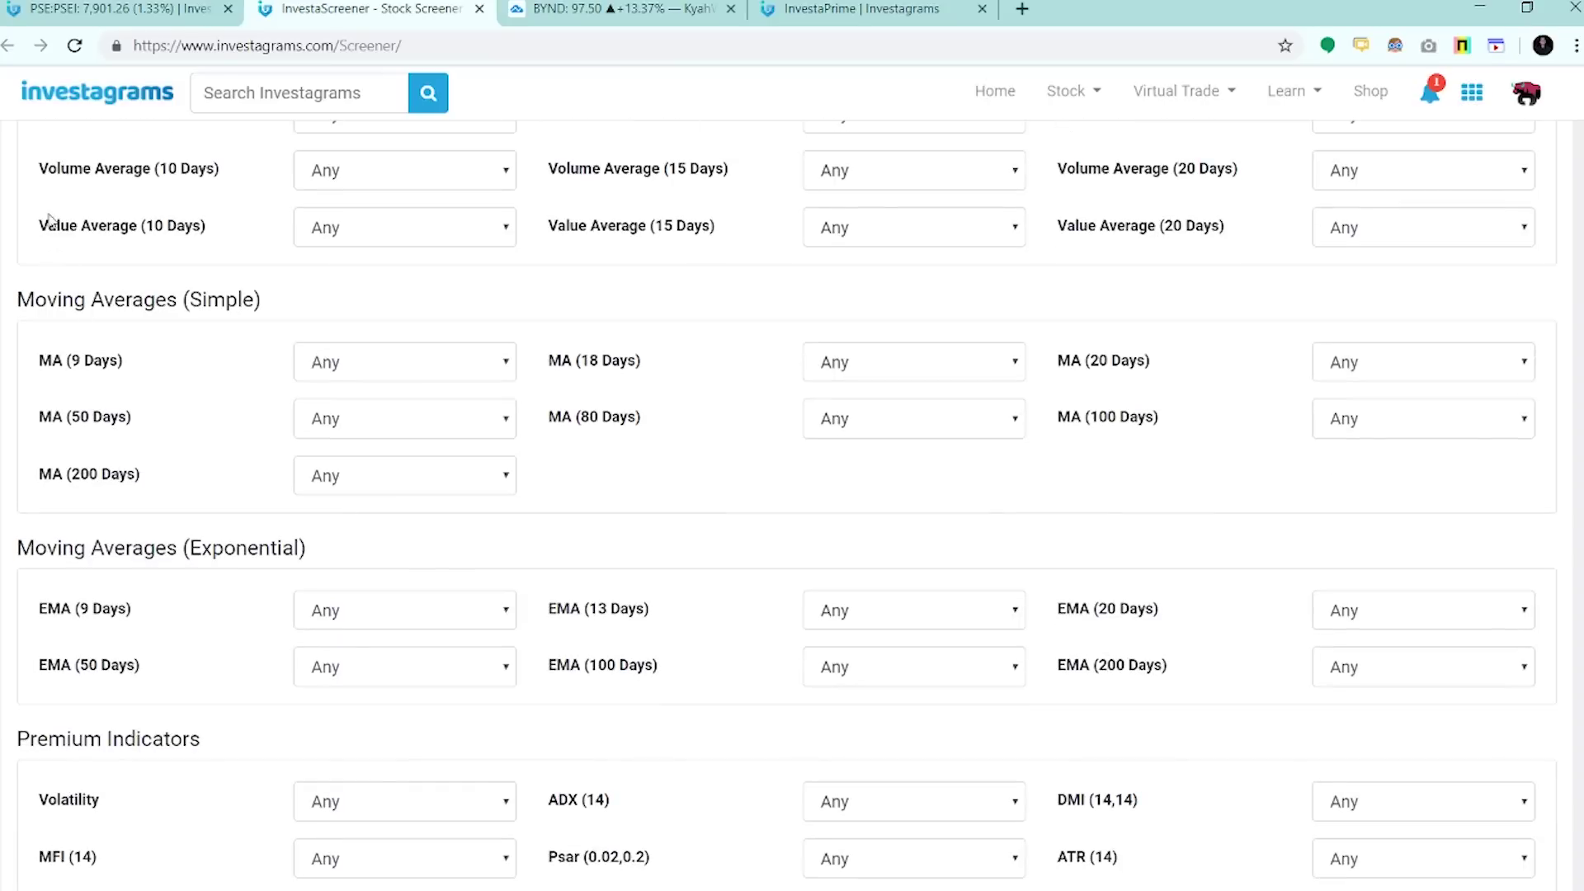
pyautogui.moveTo(47, 225); pyautogui.dragTo(487, 257)
pyautogui.click(913, 276)
pyautogui.scroll(3, 873, 438)
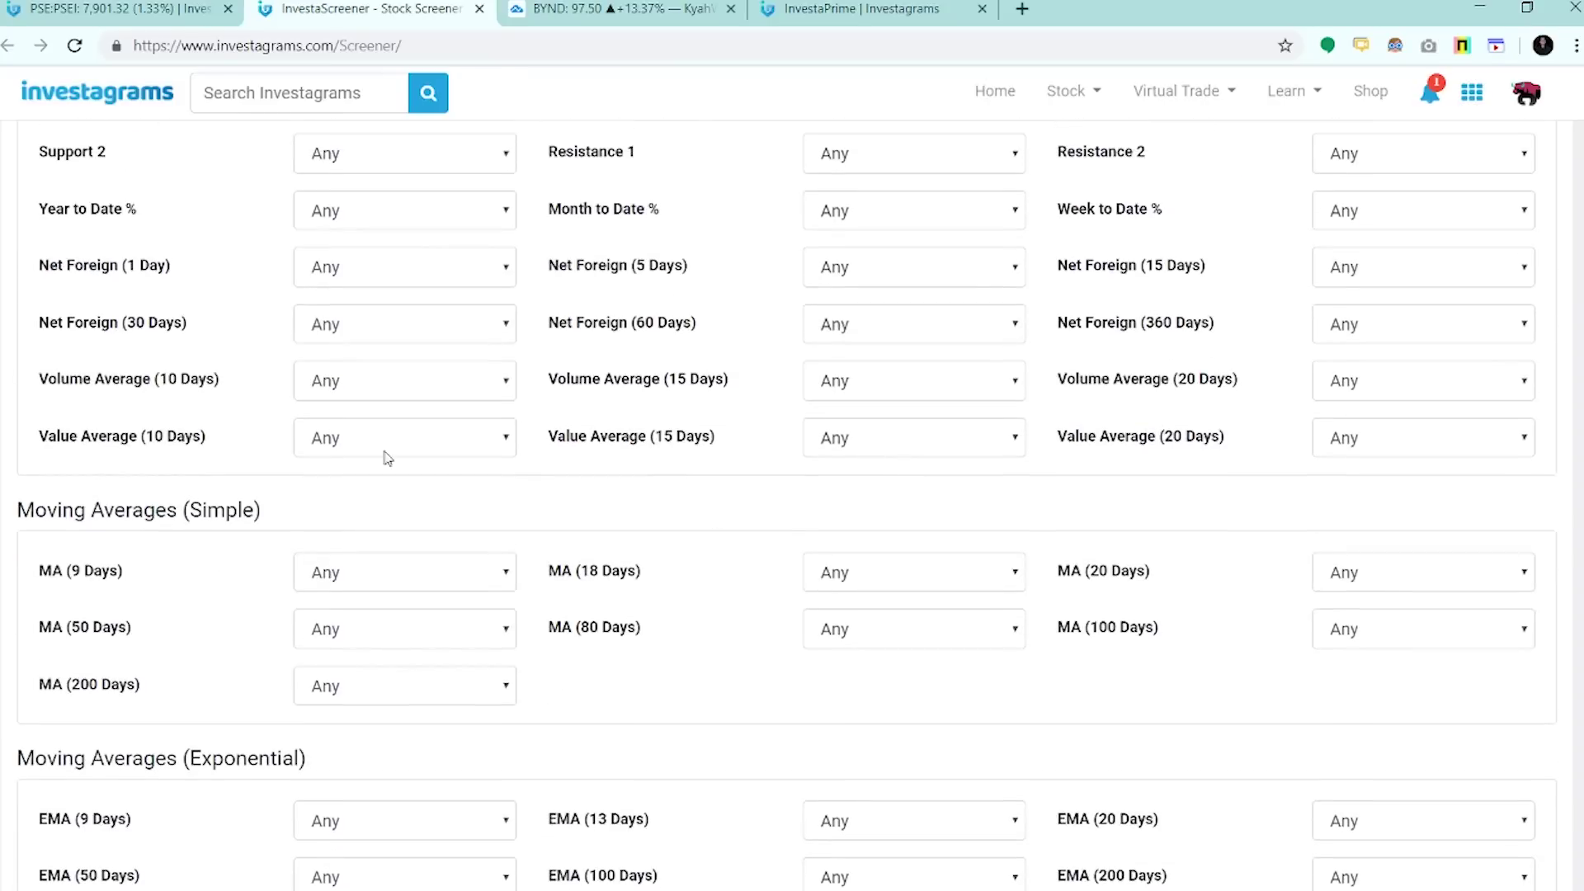
pyautogui.moveTo(1230, 438); pyautogui.dragTo(923, 449)
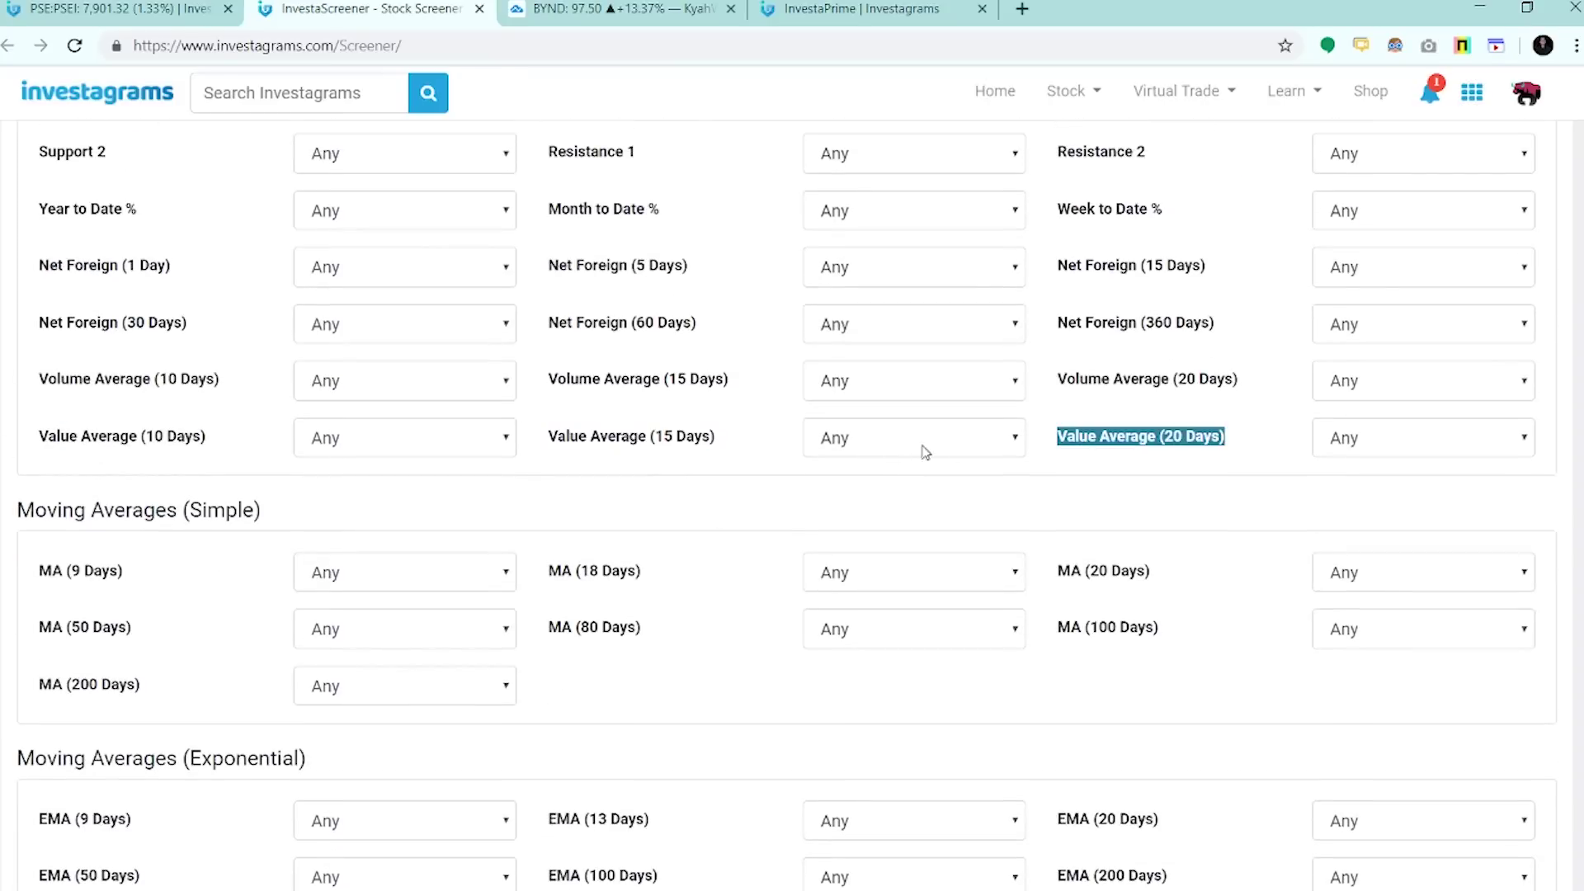
pyautogui.click(726, 455)
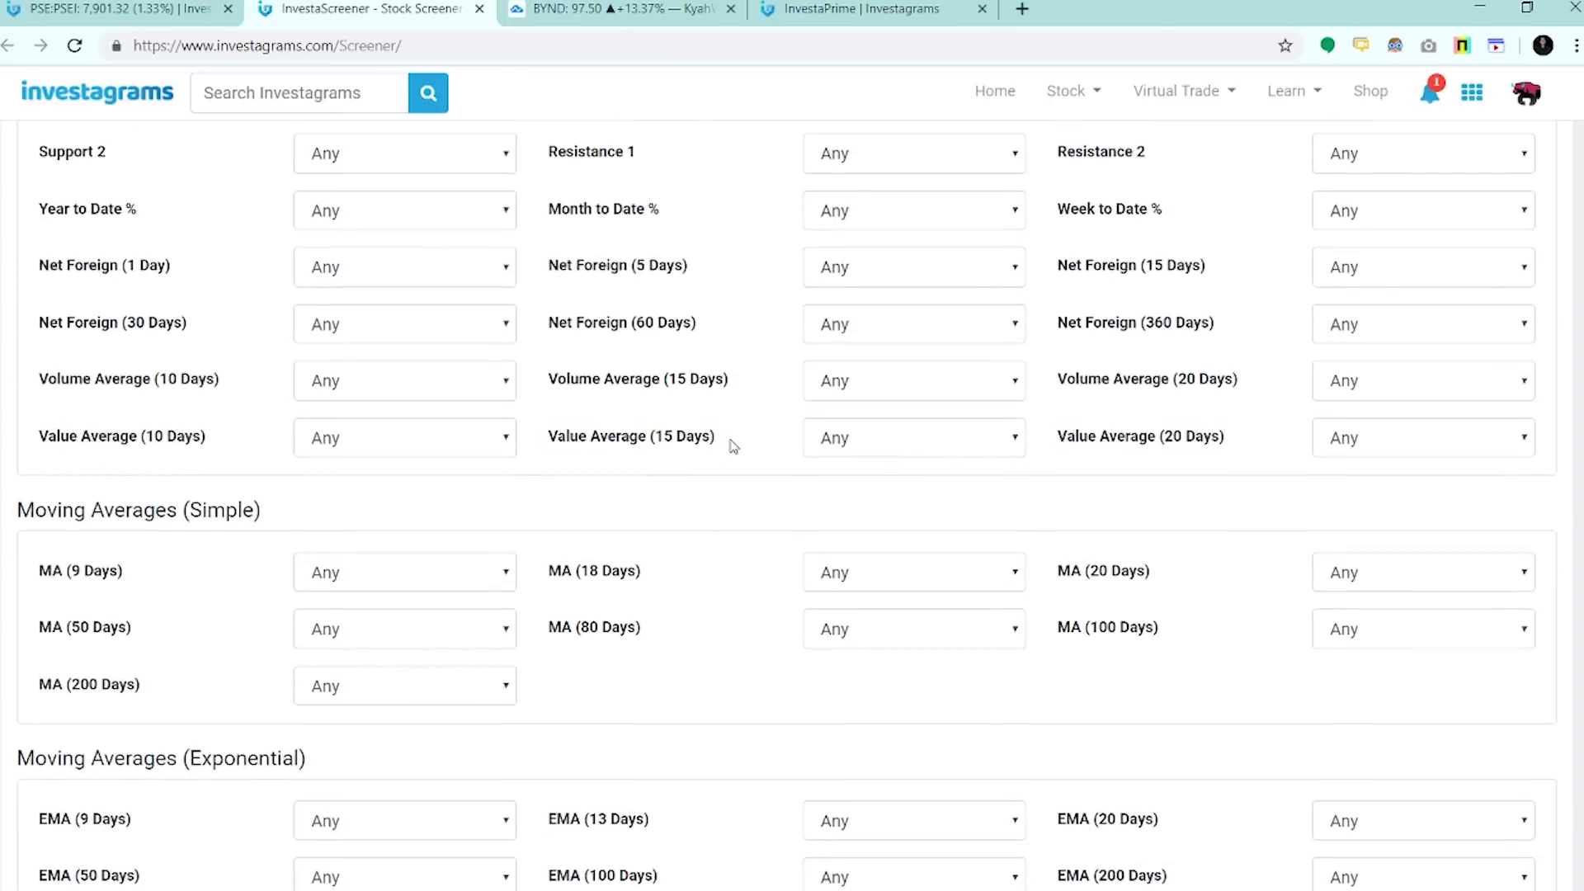
pyautogui.moveTo(570, 448); pyautogui.dragTo(548, 449)
pyautogui.click(558, 456)
pyautogui.click(869, 446)
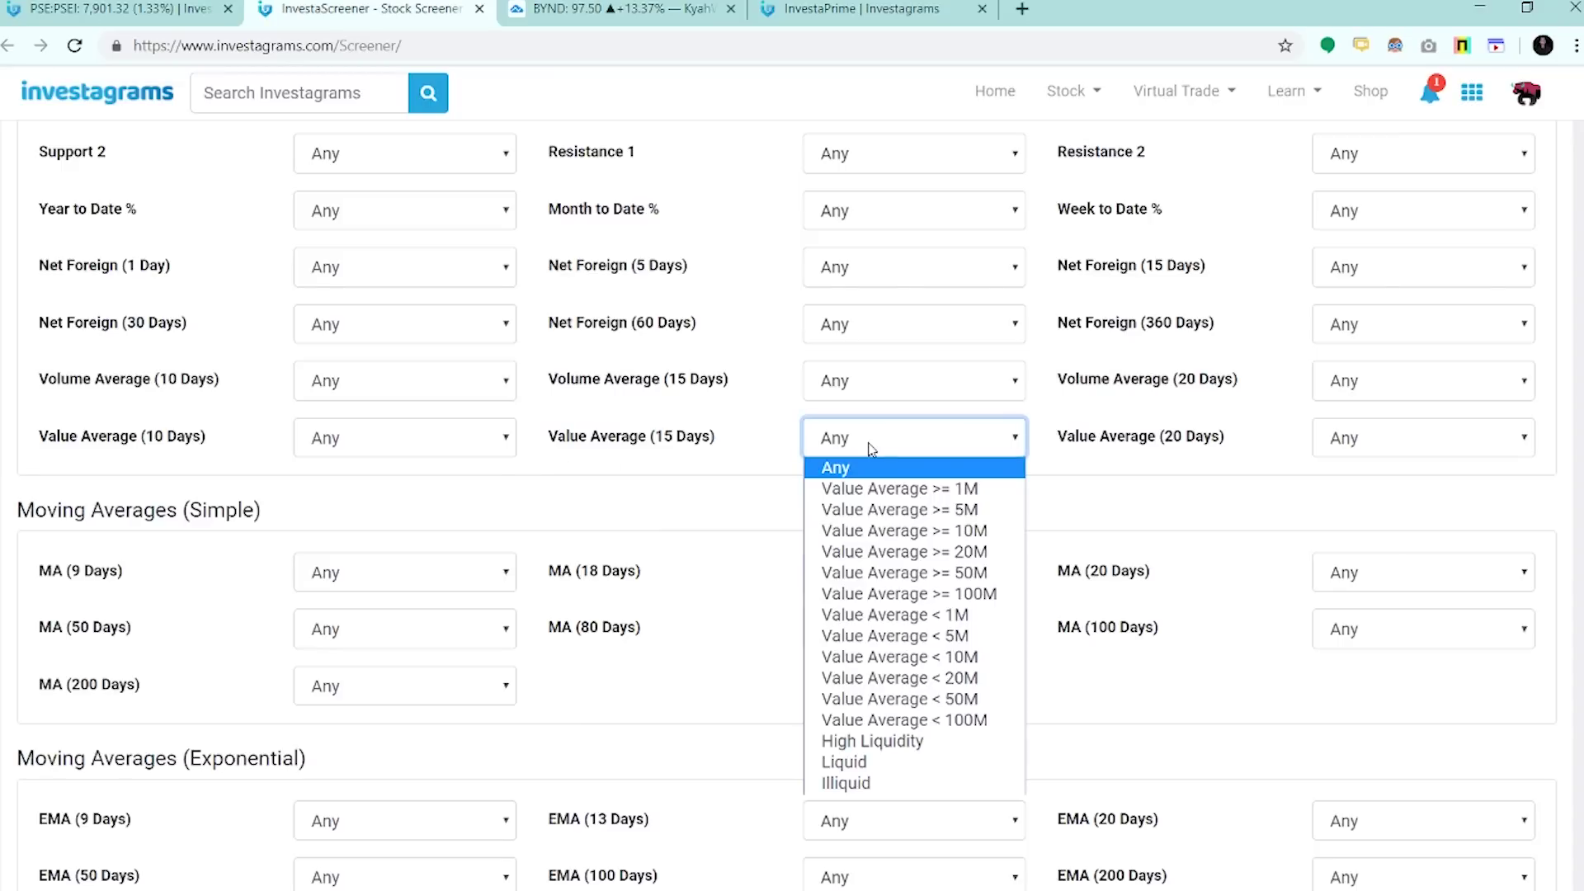
pyautogui.click(869, 447)
pyautogui.tripleClick(706, 454)
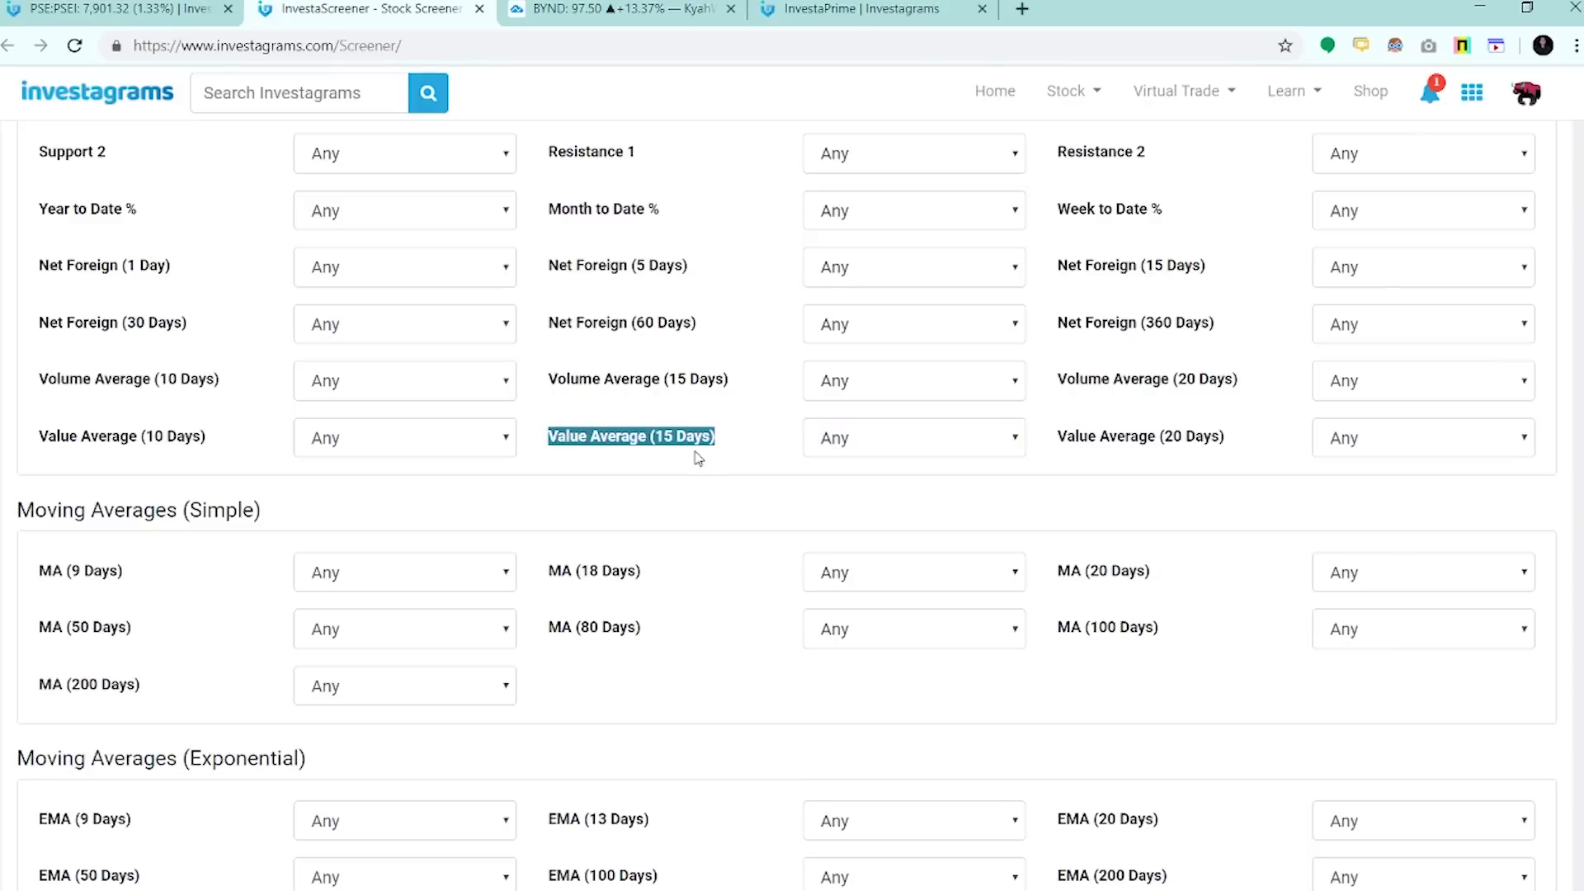
pyautogui.click(748, 455)
pyautogui.click(835, 448)
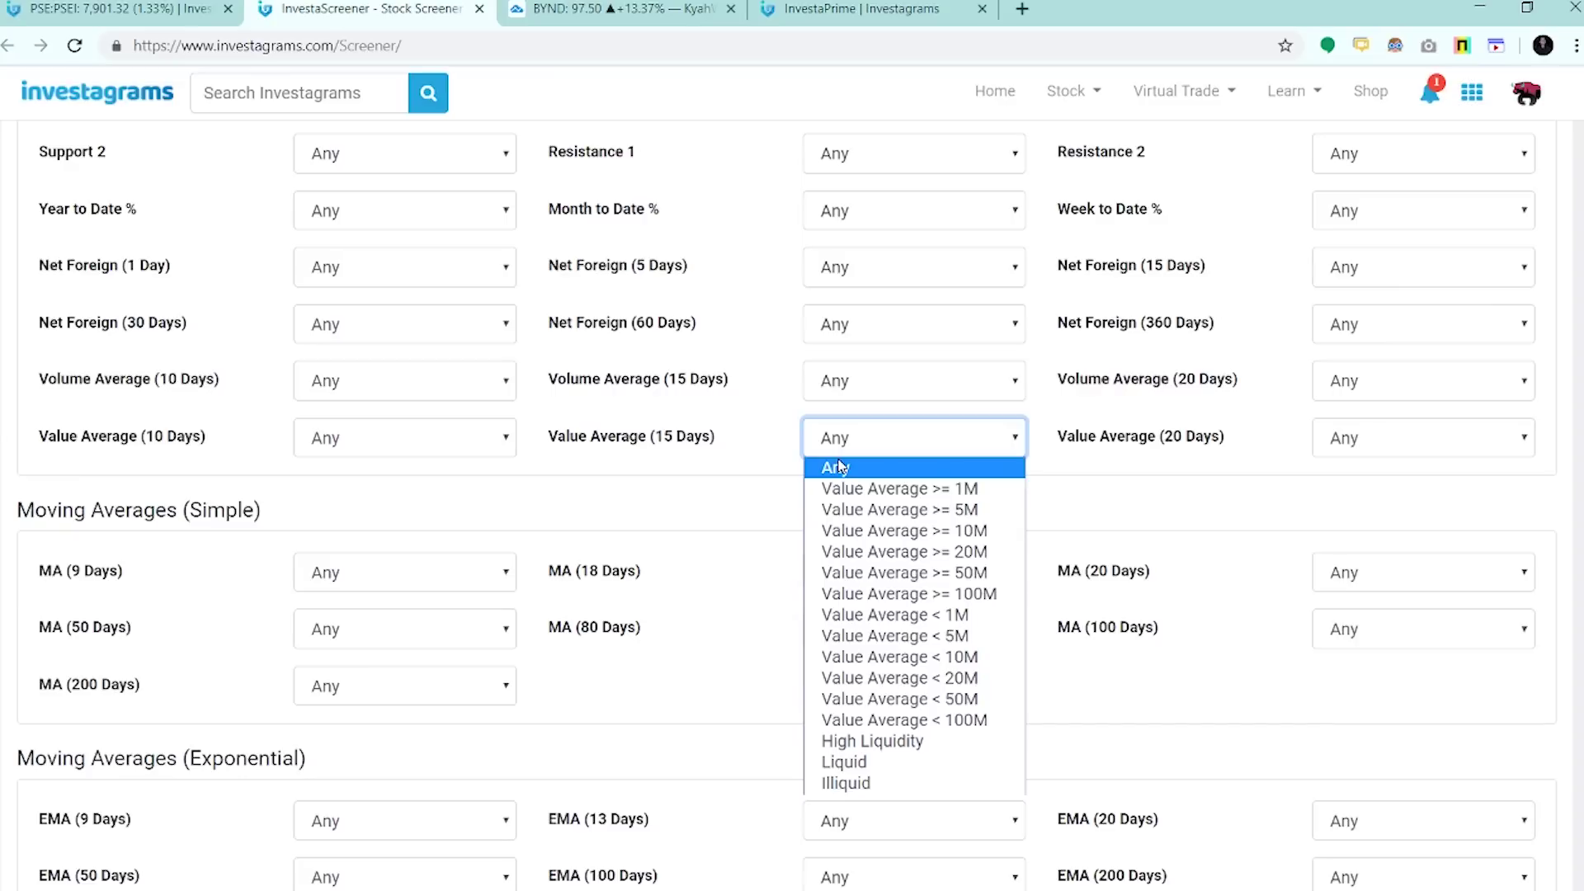
pyautogui.click(866, 515)
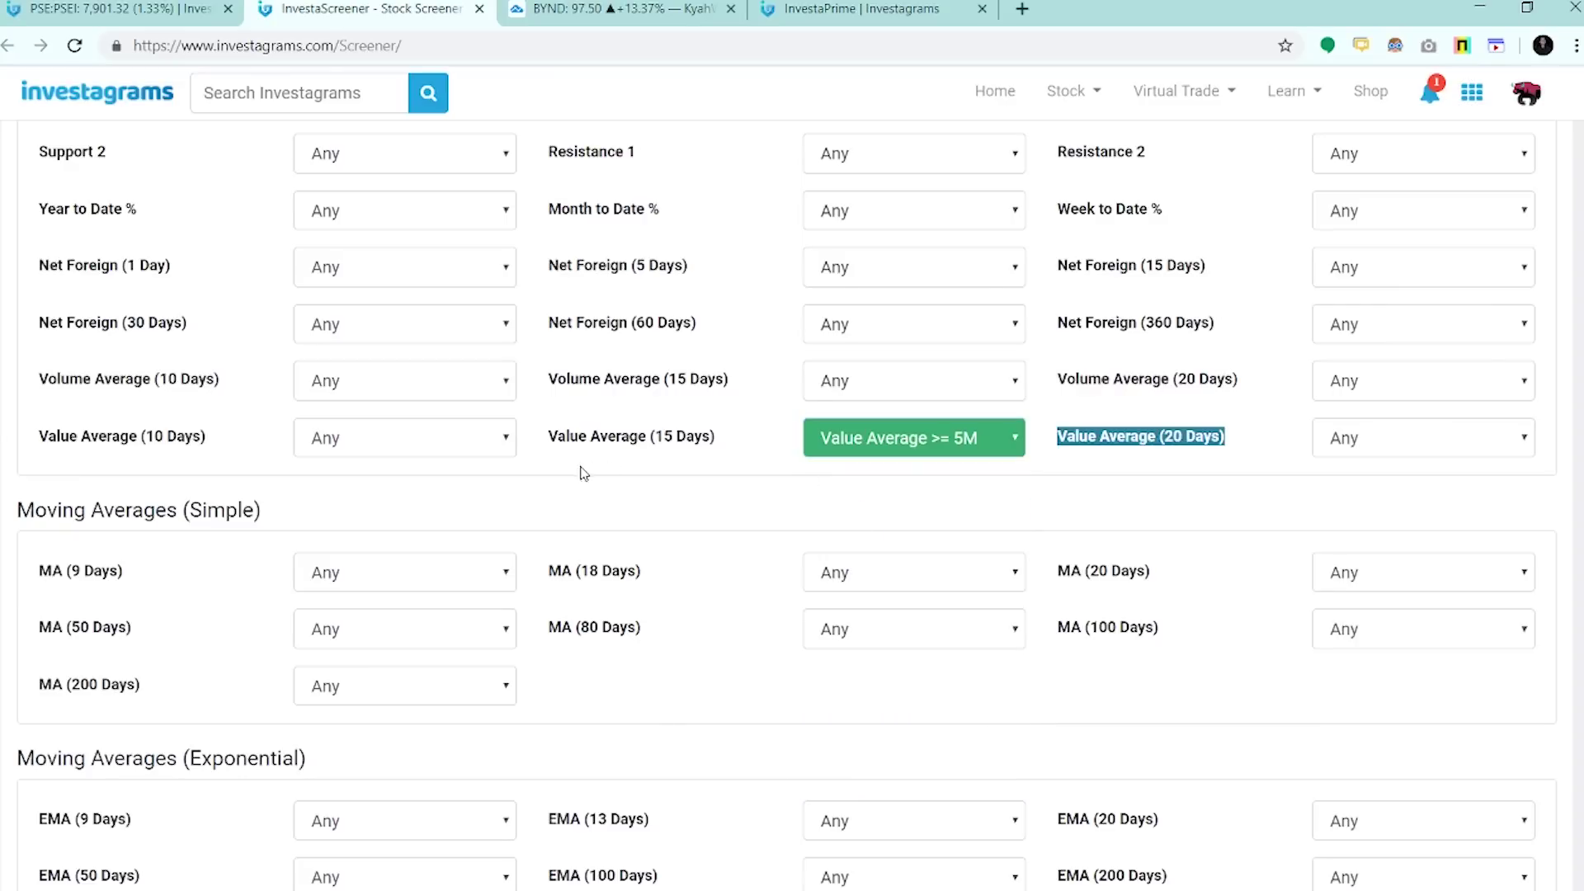
pyautogui.click(982, 448)
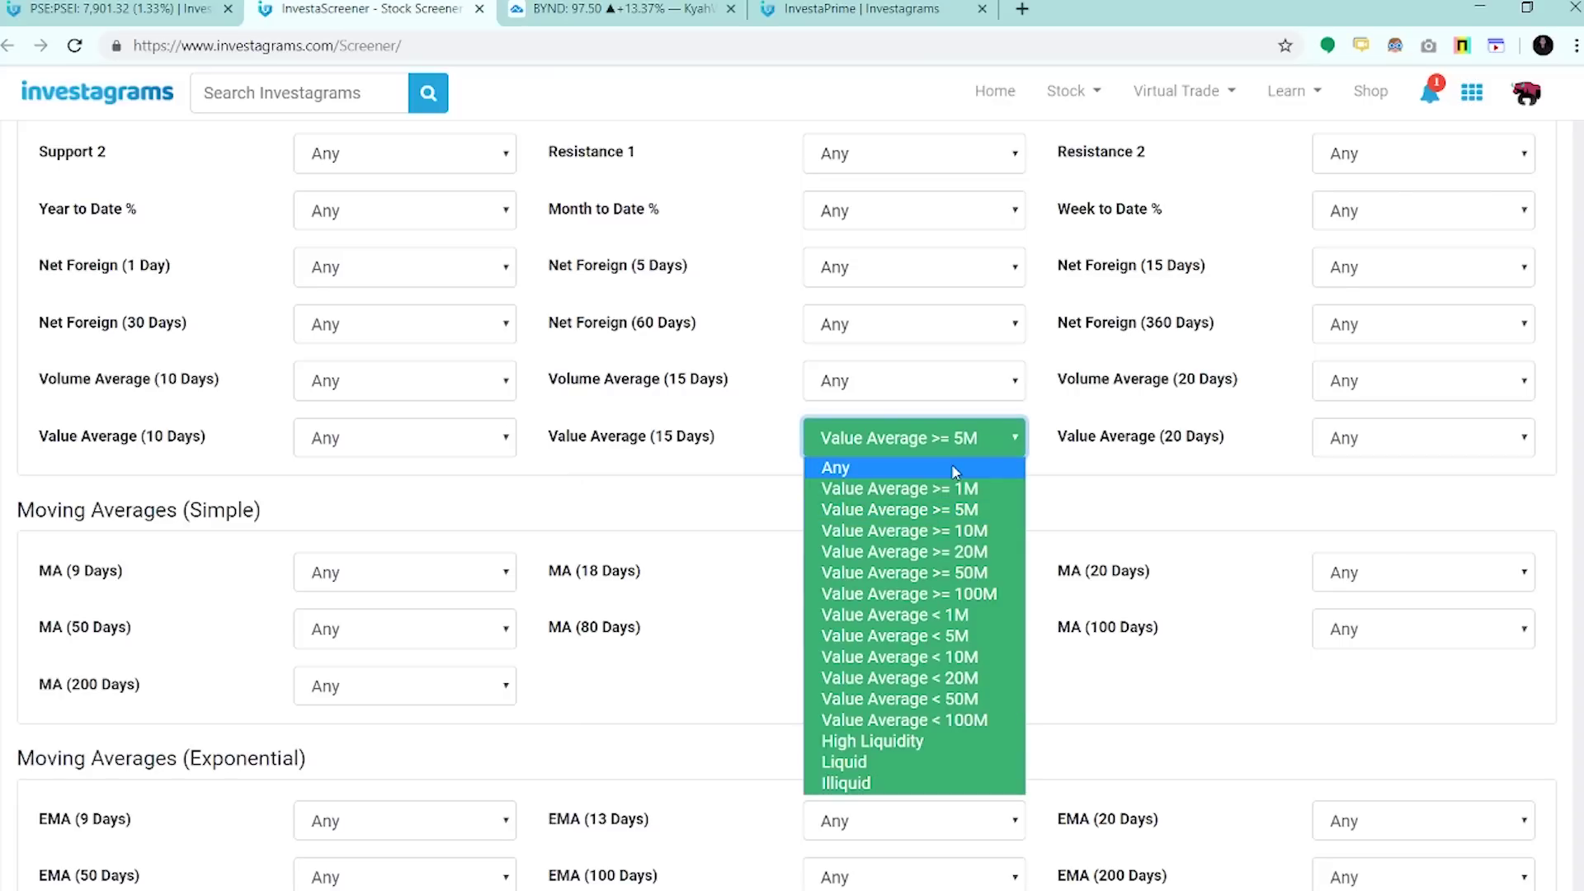
pyautogui.click(834, 510)
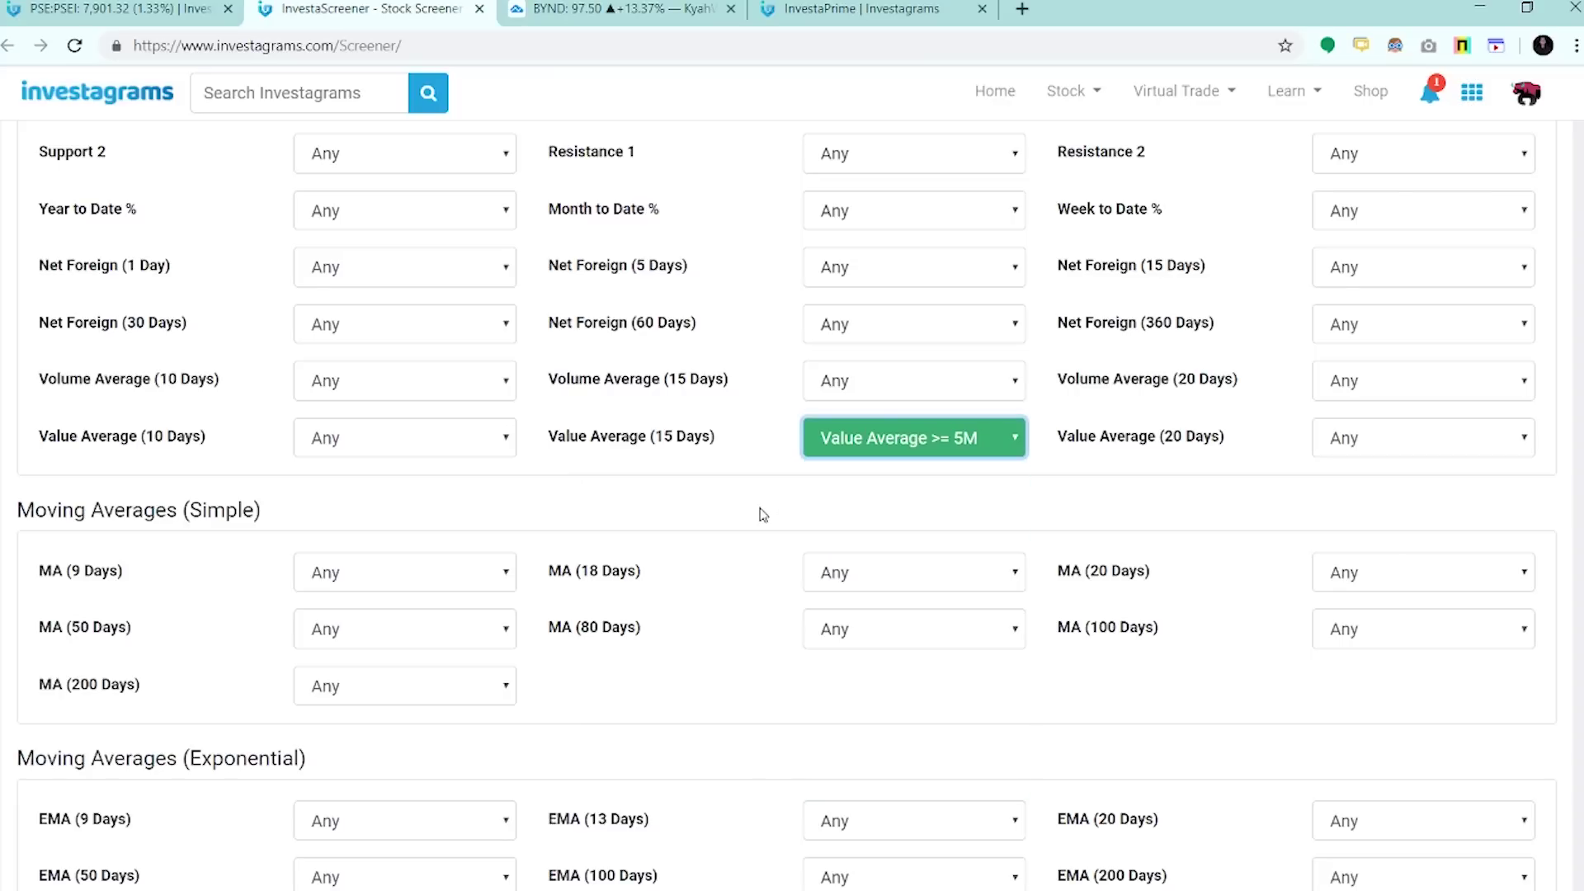
pyautogui.click(859, 454)
pyautogui.click(852, 467)
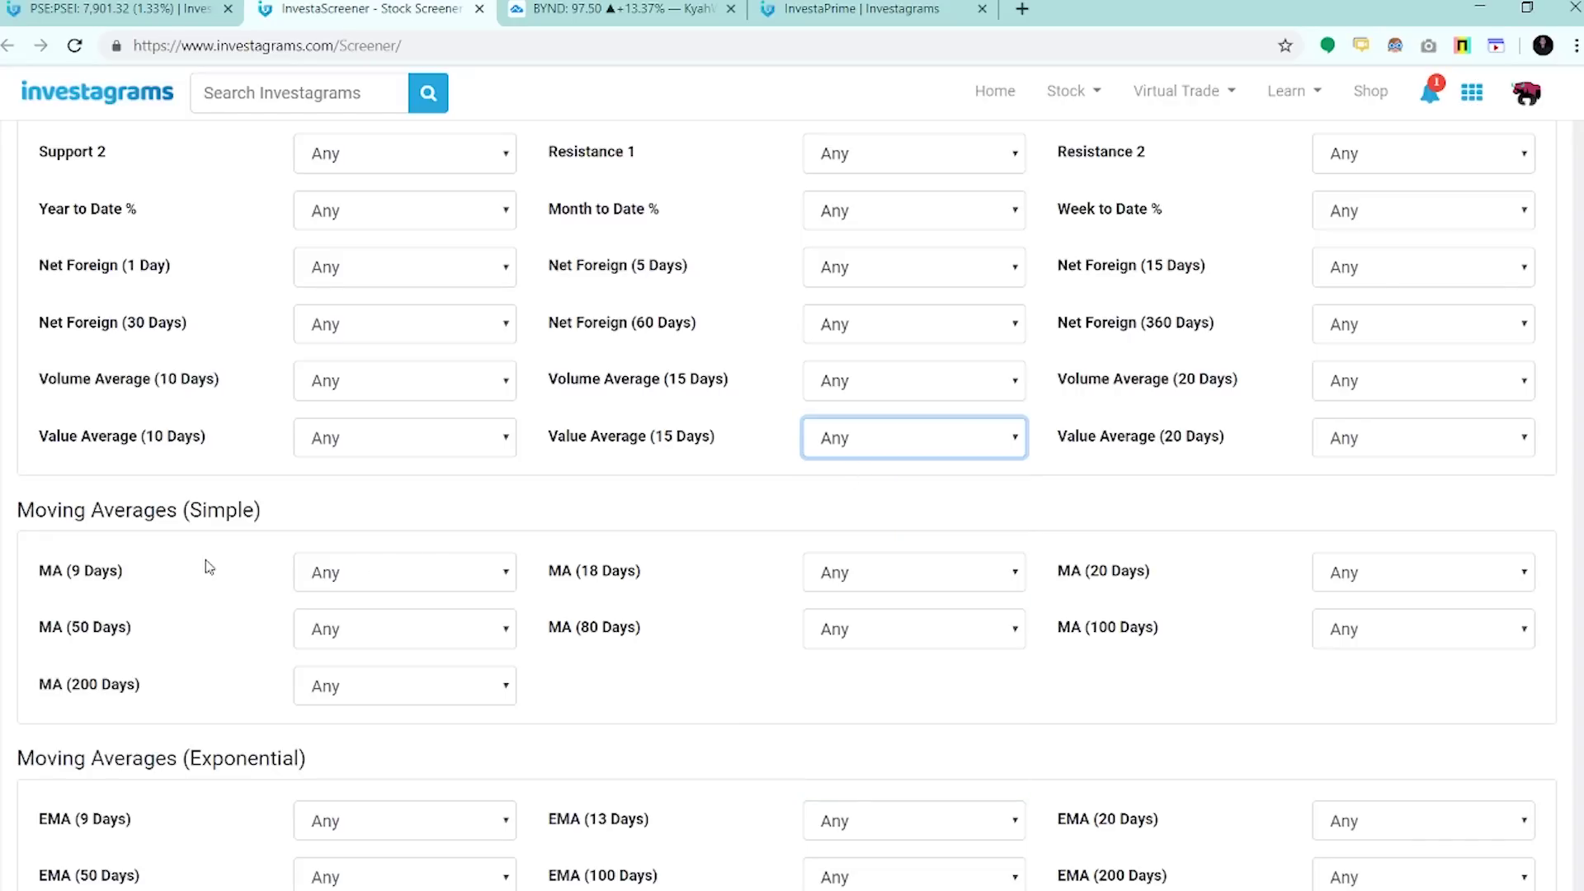
pyautogui.moveTo(179, 505); pyautogui.dragTo(234, 547)
pyautogui.click(234, 547)
pyautogui.scroll(-1, 226, 625)
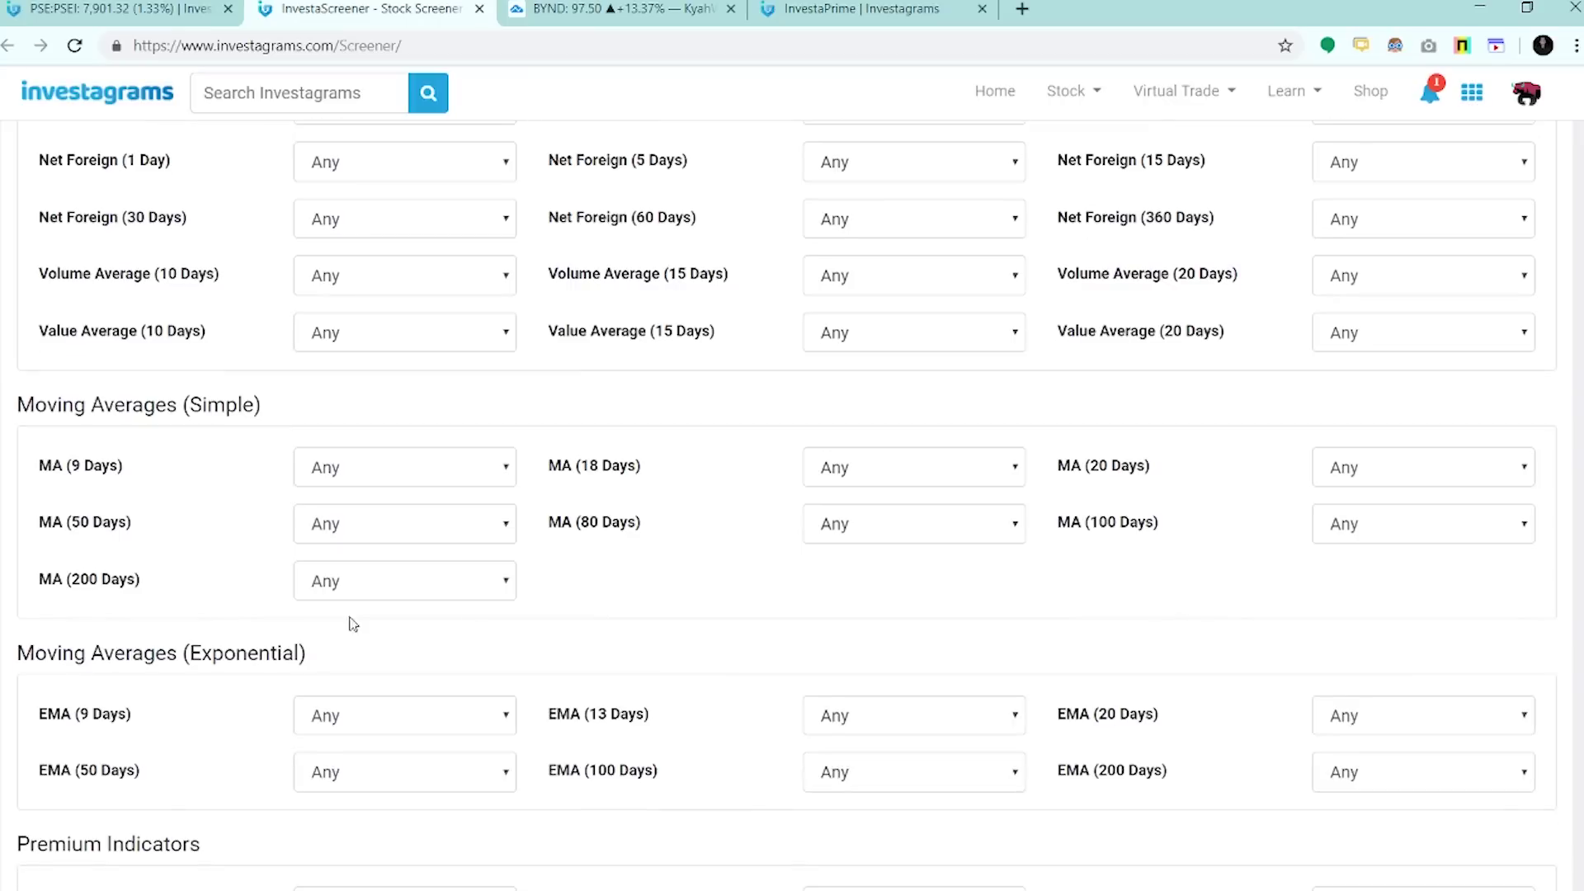
pyautogui.click(1370, 538)
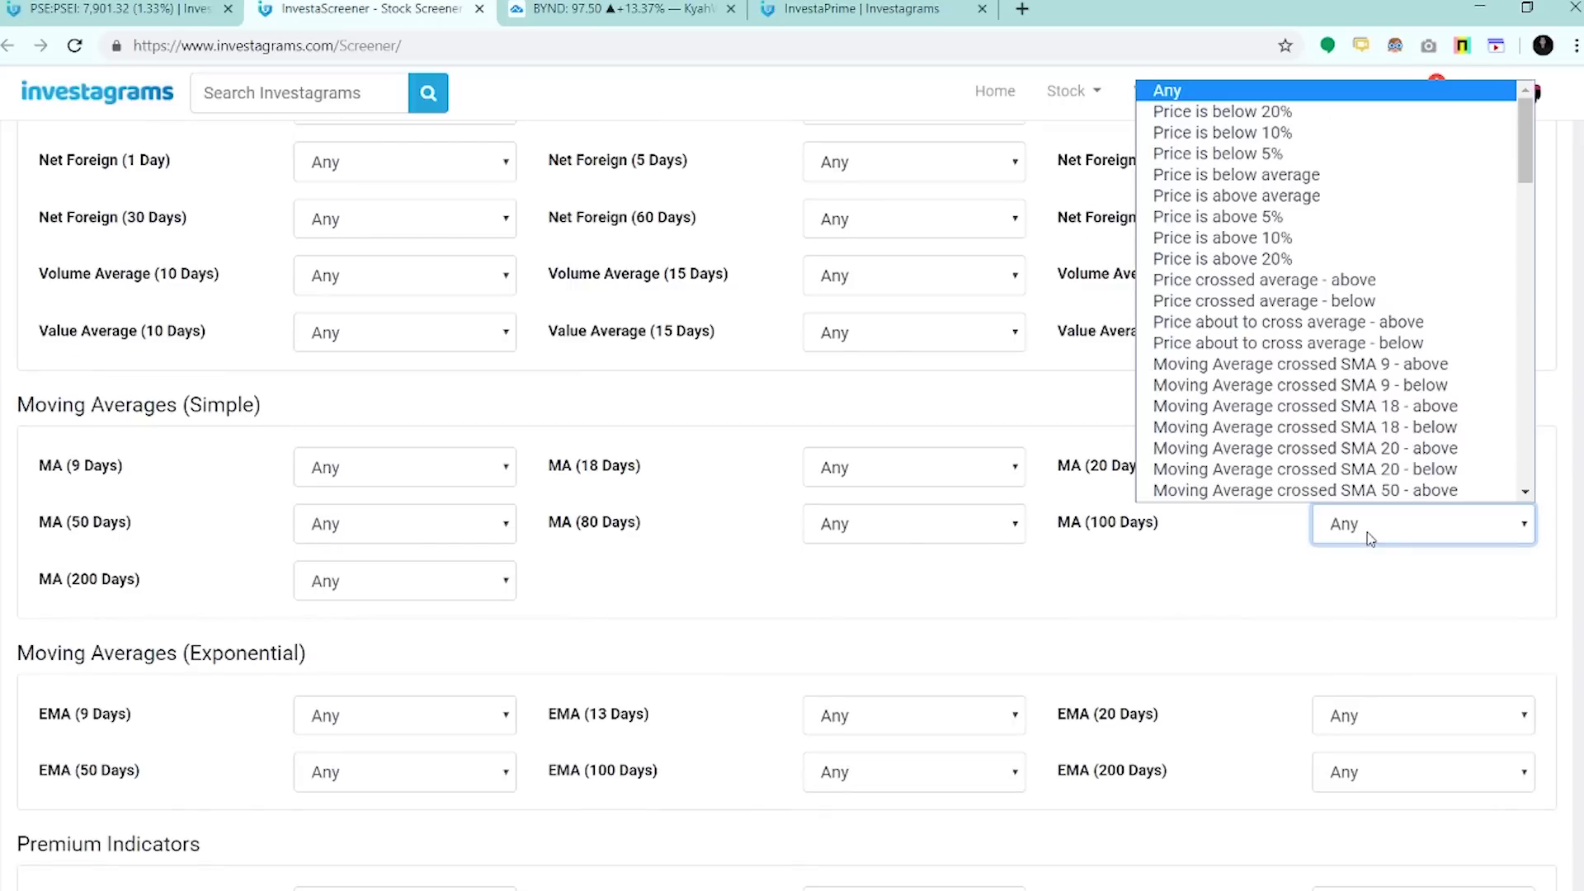
pyautogui.click(1329, 199)
pyautogui.click(1442, 535)
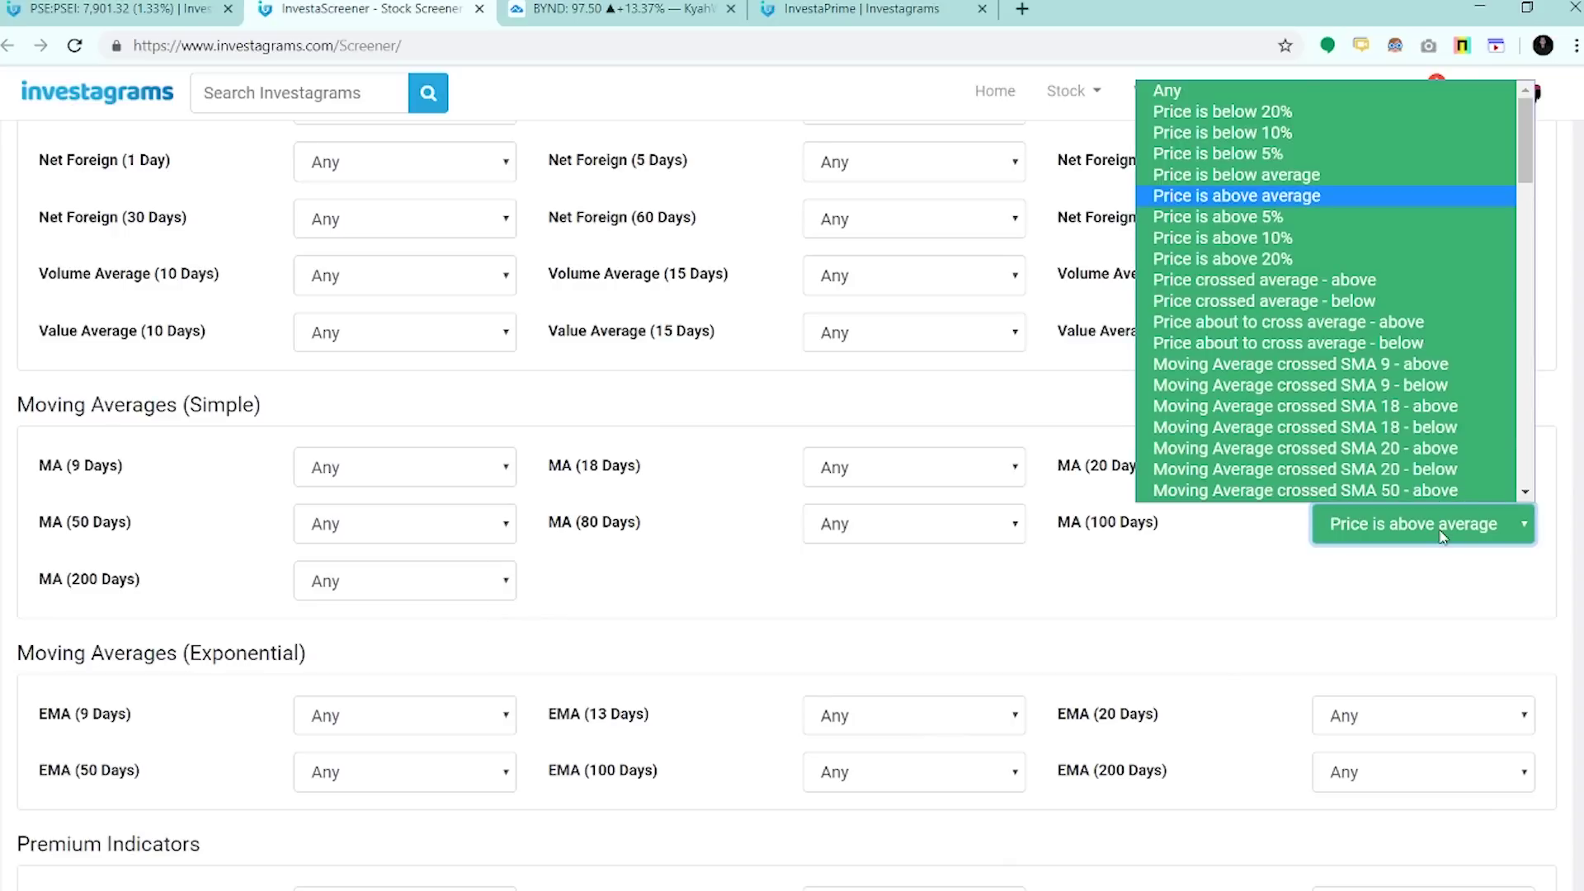
pyautogui.click(1320, 221)
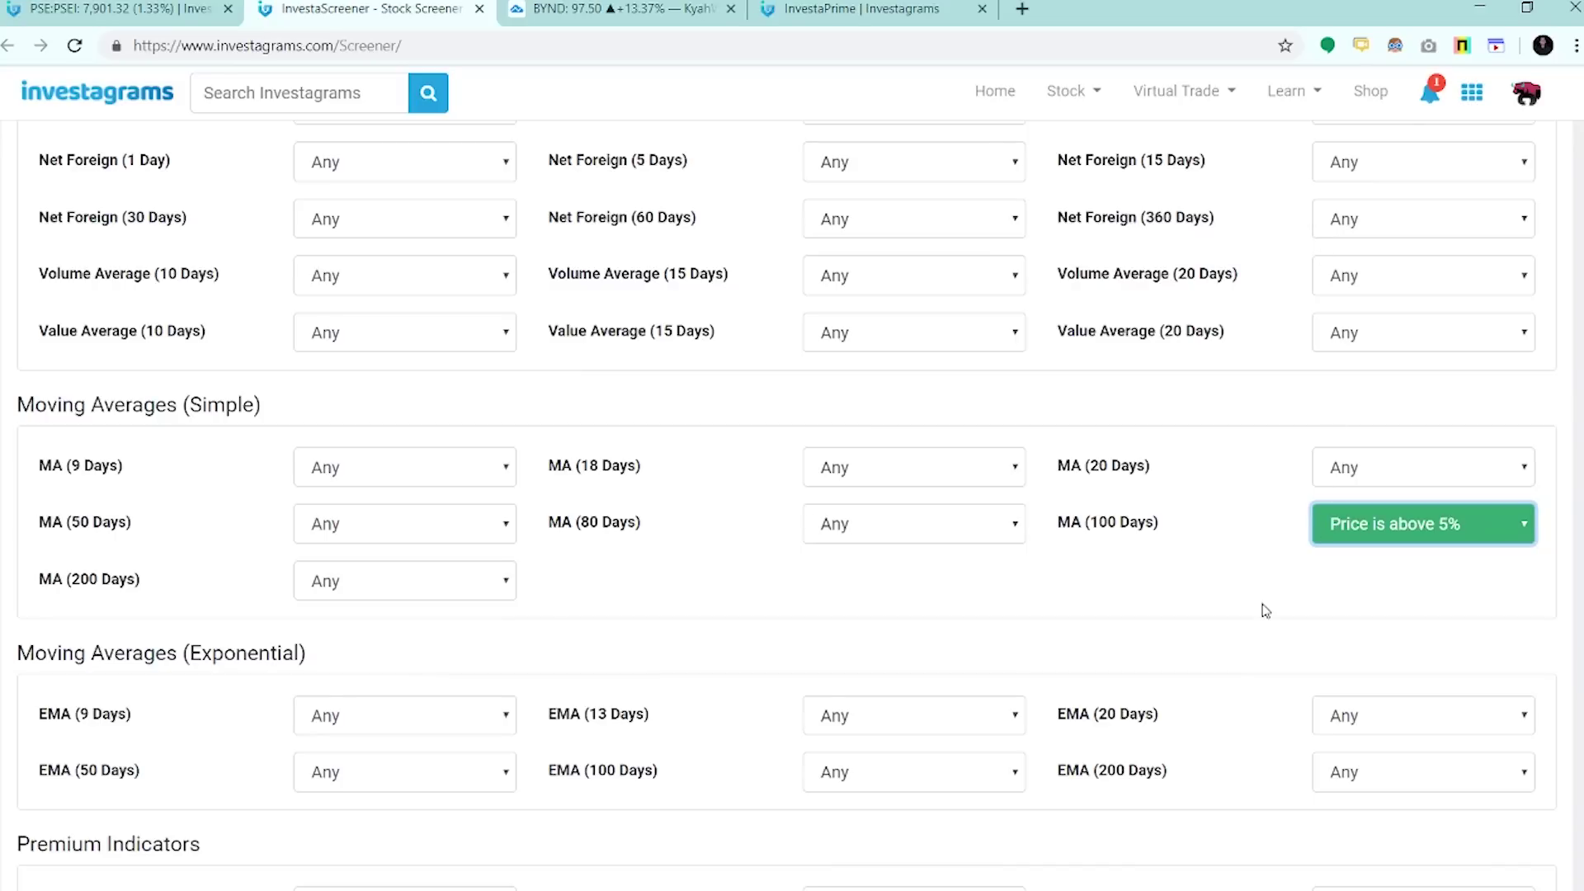
pyautogui.scroll(-1, 1266, 611)
pyautogui.click(1392, 419)
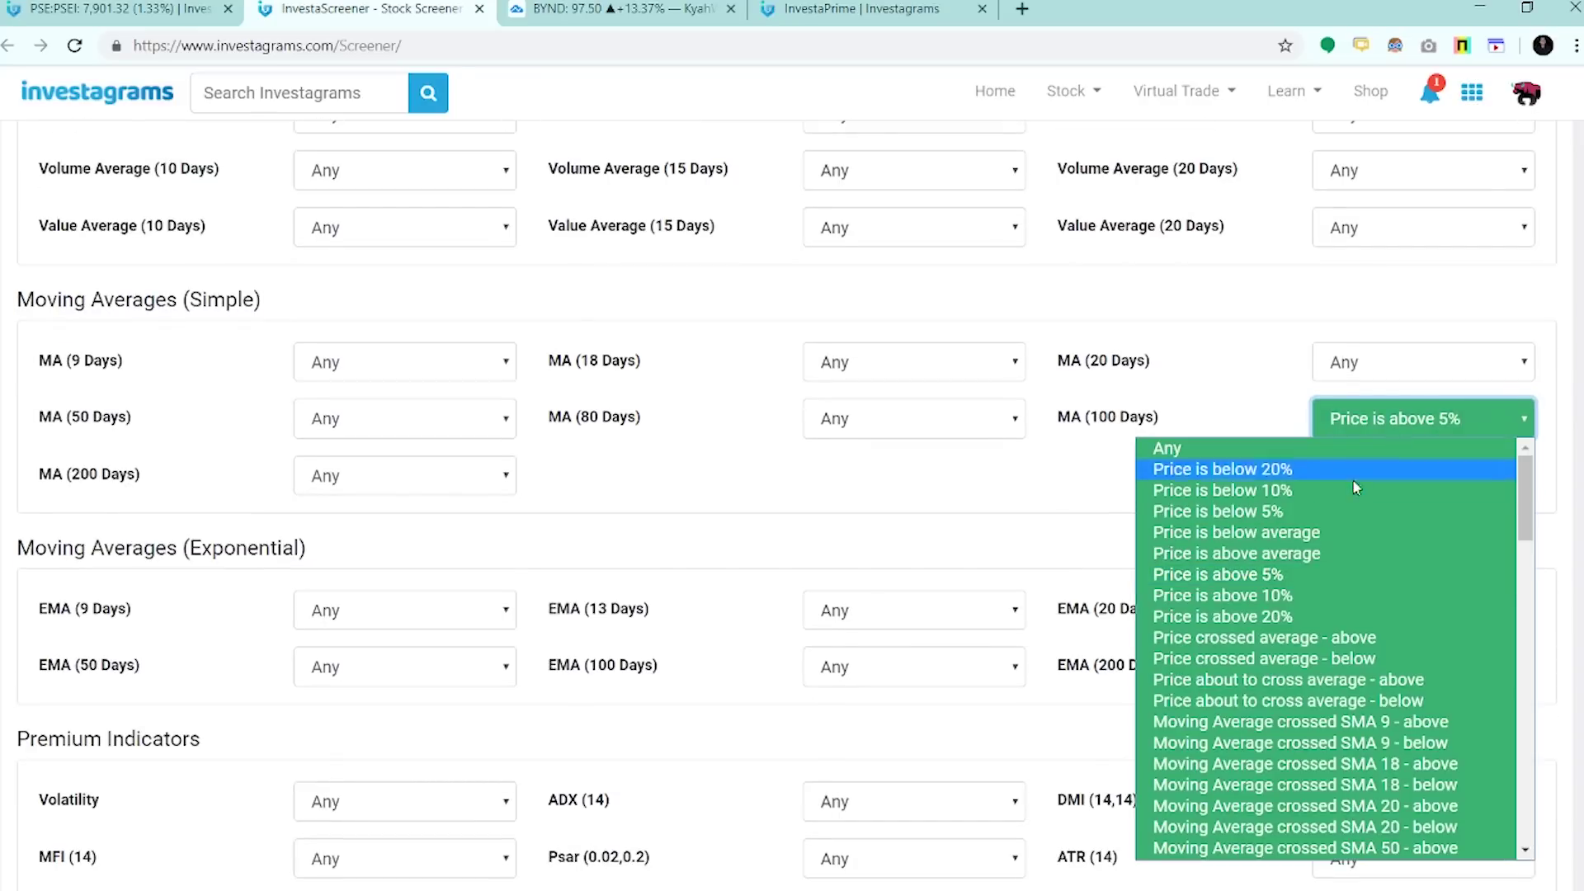
pyautogui.click(1355, 448)
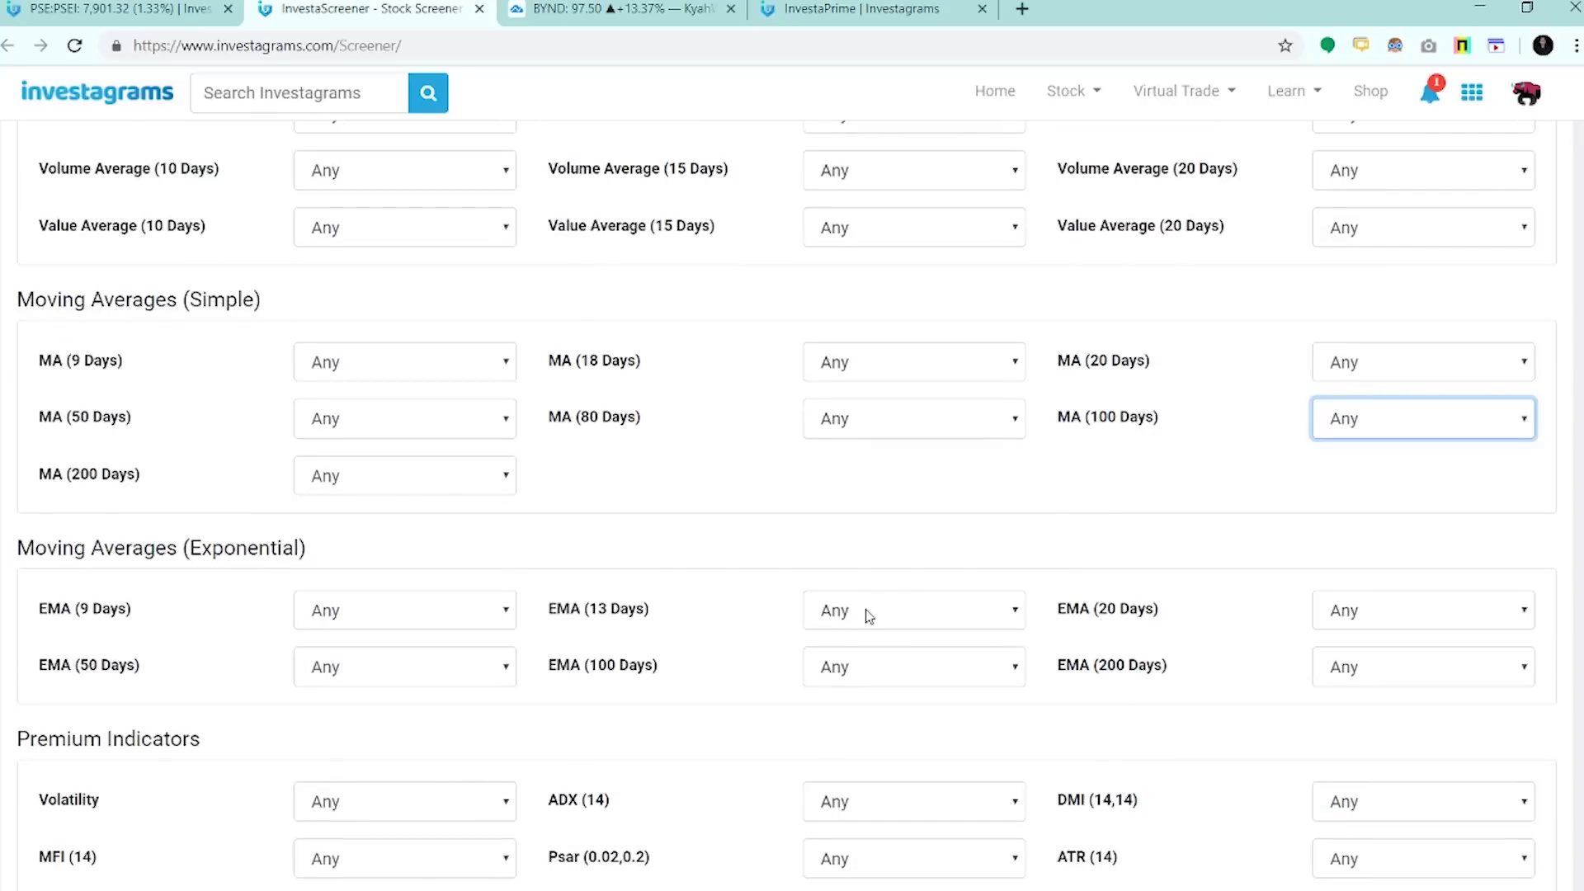
pyautogui.moveTo(135, 551); pyautogui.dragTo(312, 558)
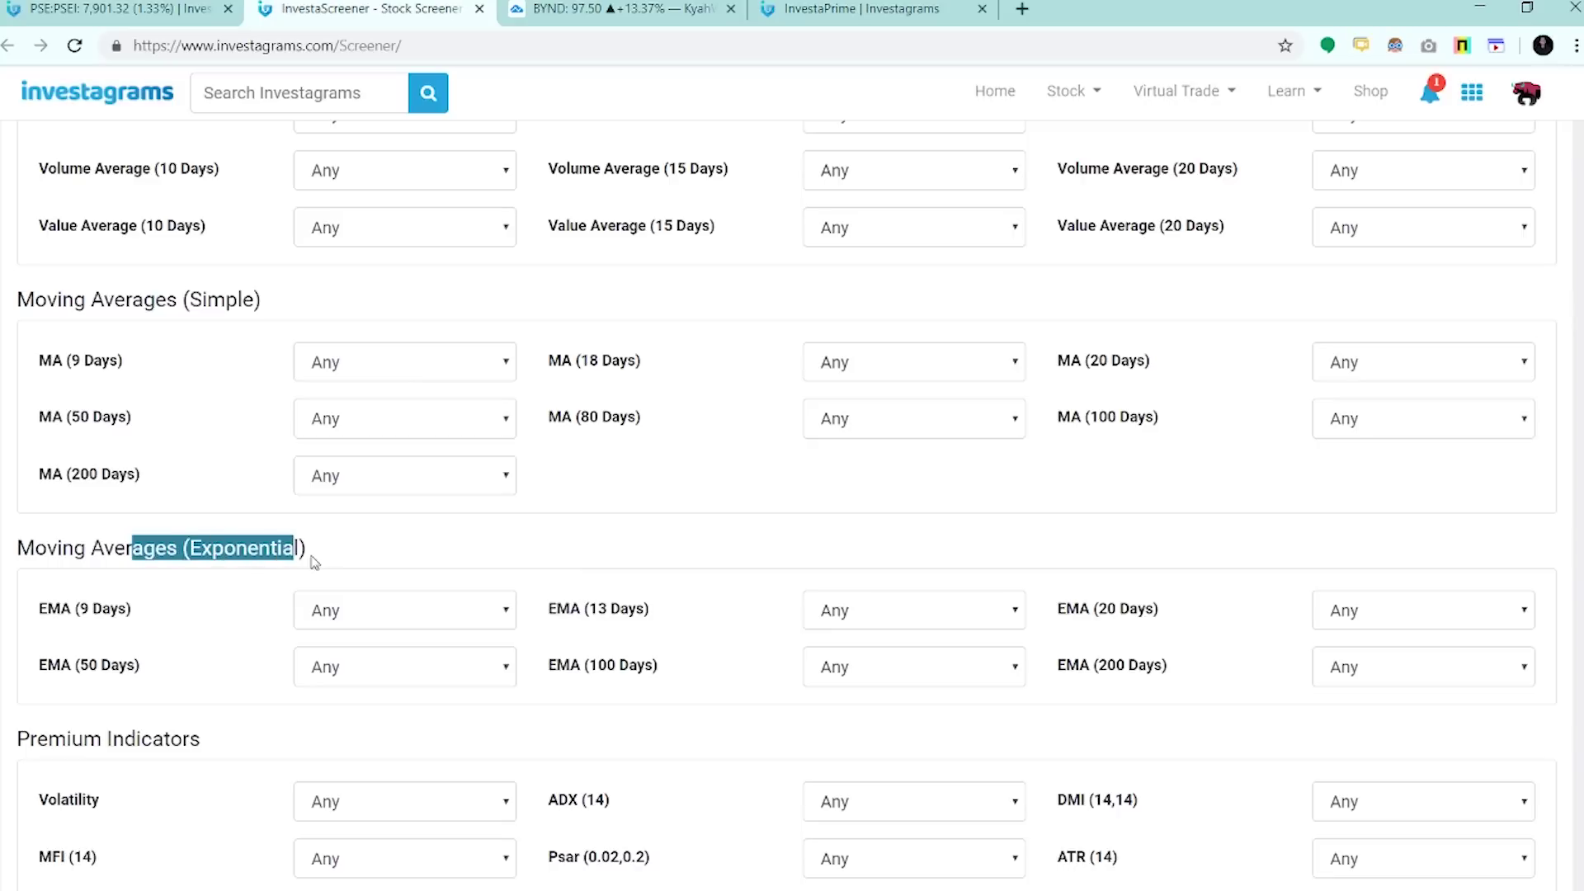
pyautogui.click(318, 552)
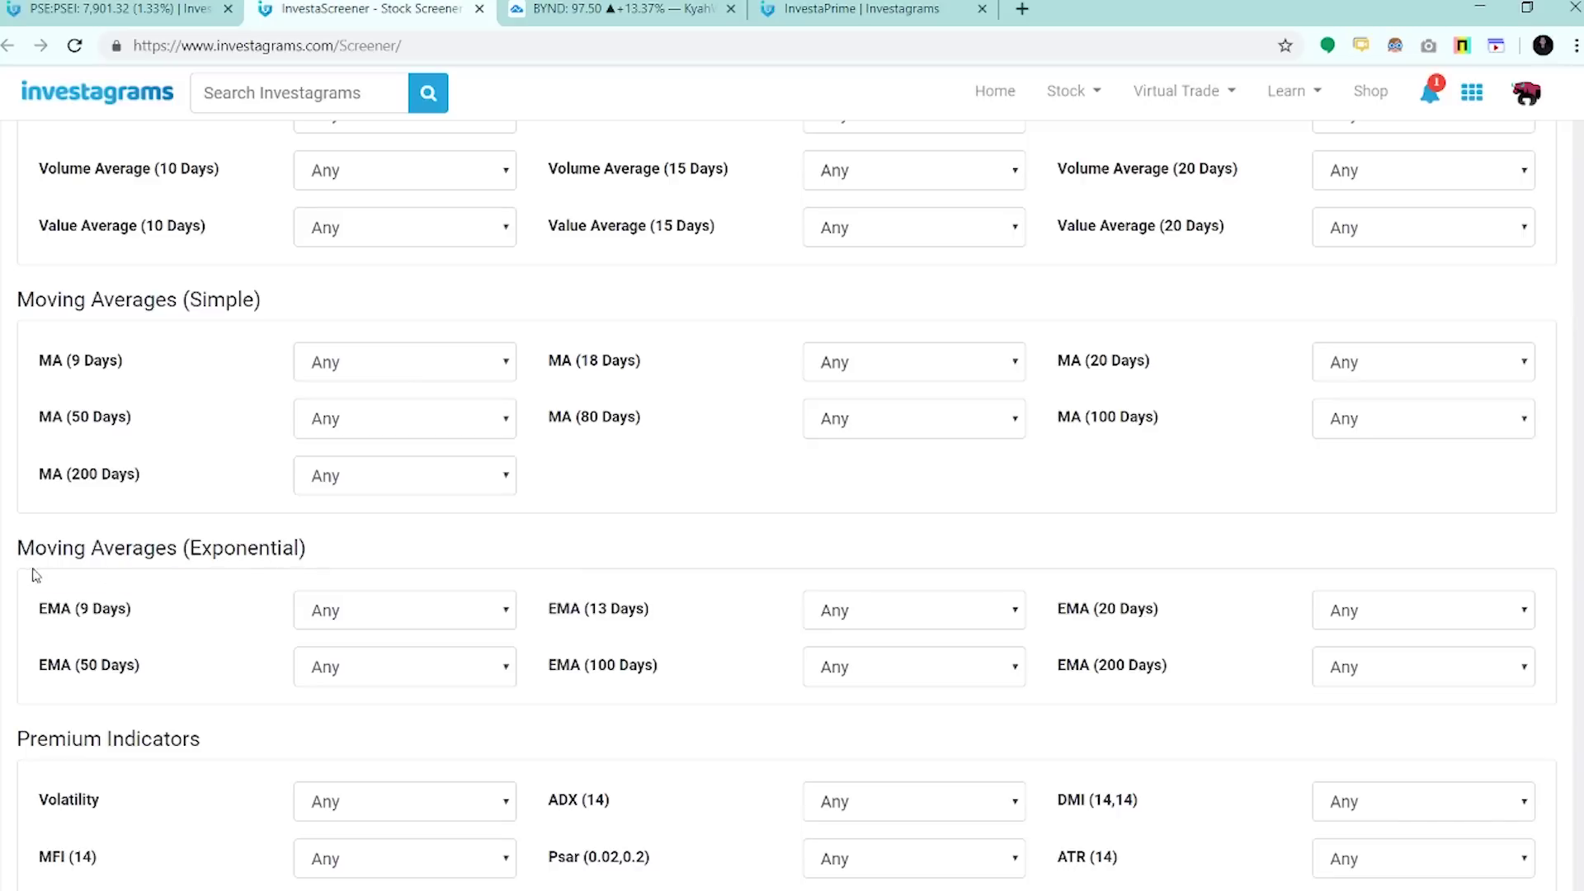
pyautogui.scroll(-2, 389, 760)
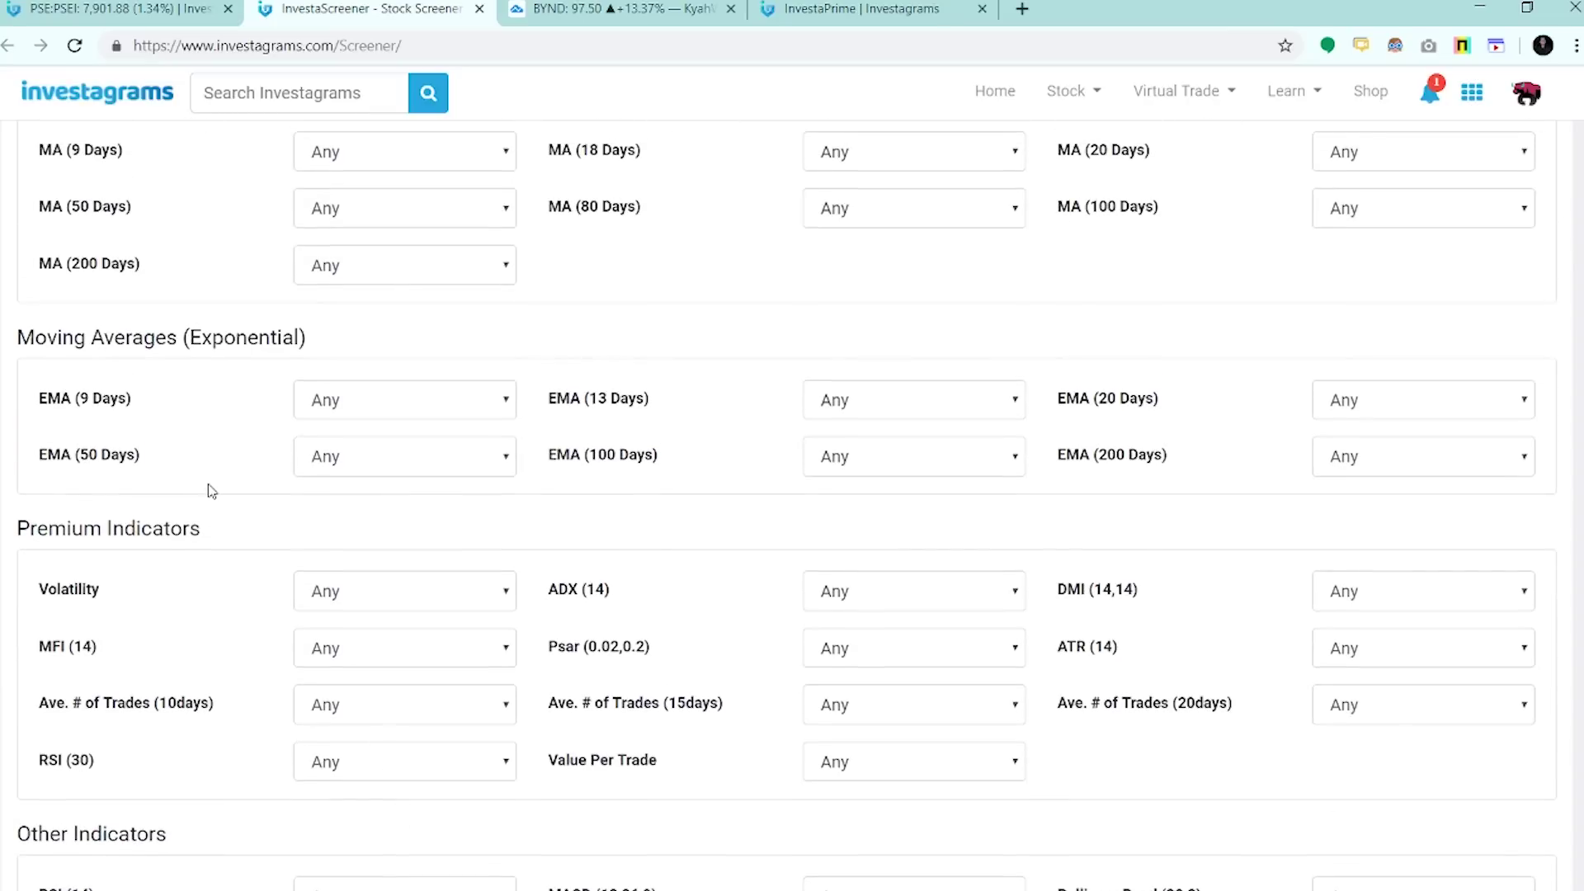
pyautogui.scroll(1, 210, 490)
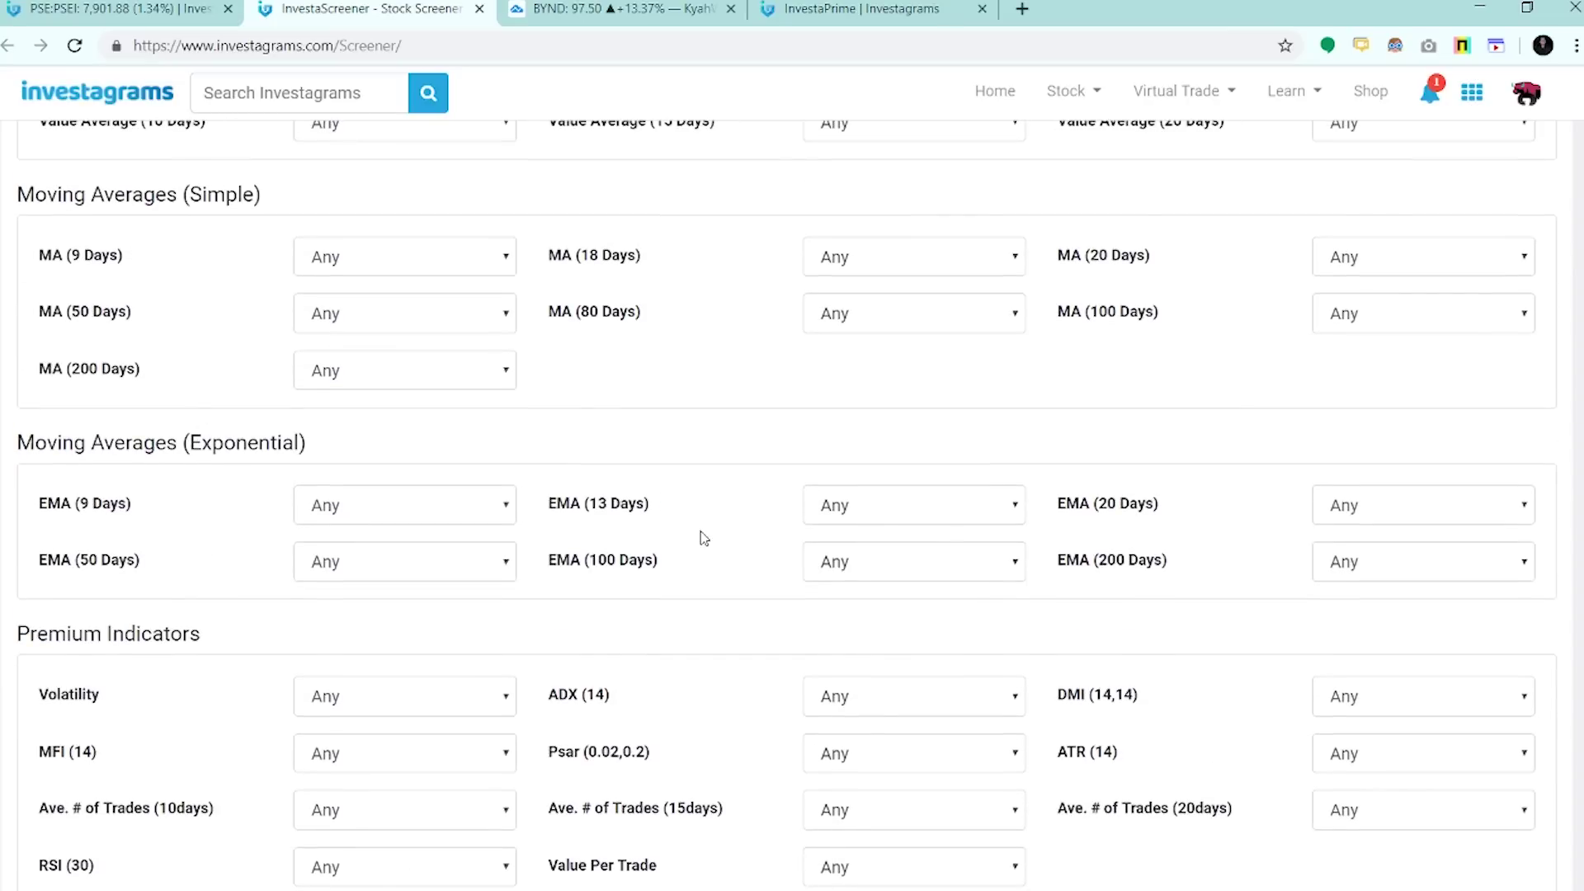
pyautogui.scroll(-2, 710, 690)
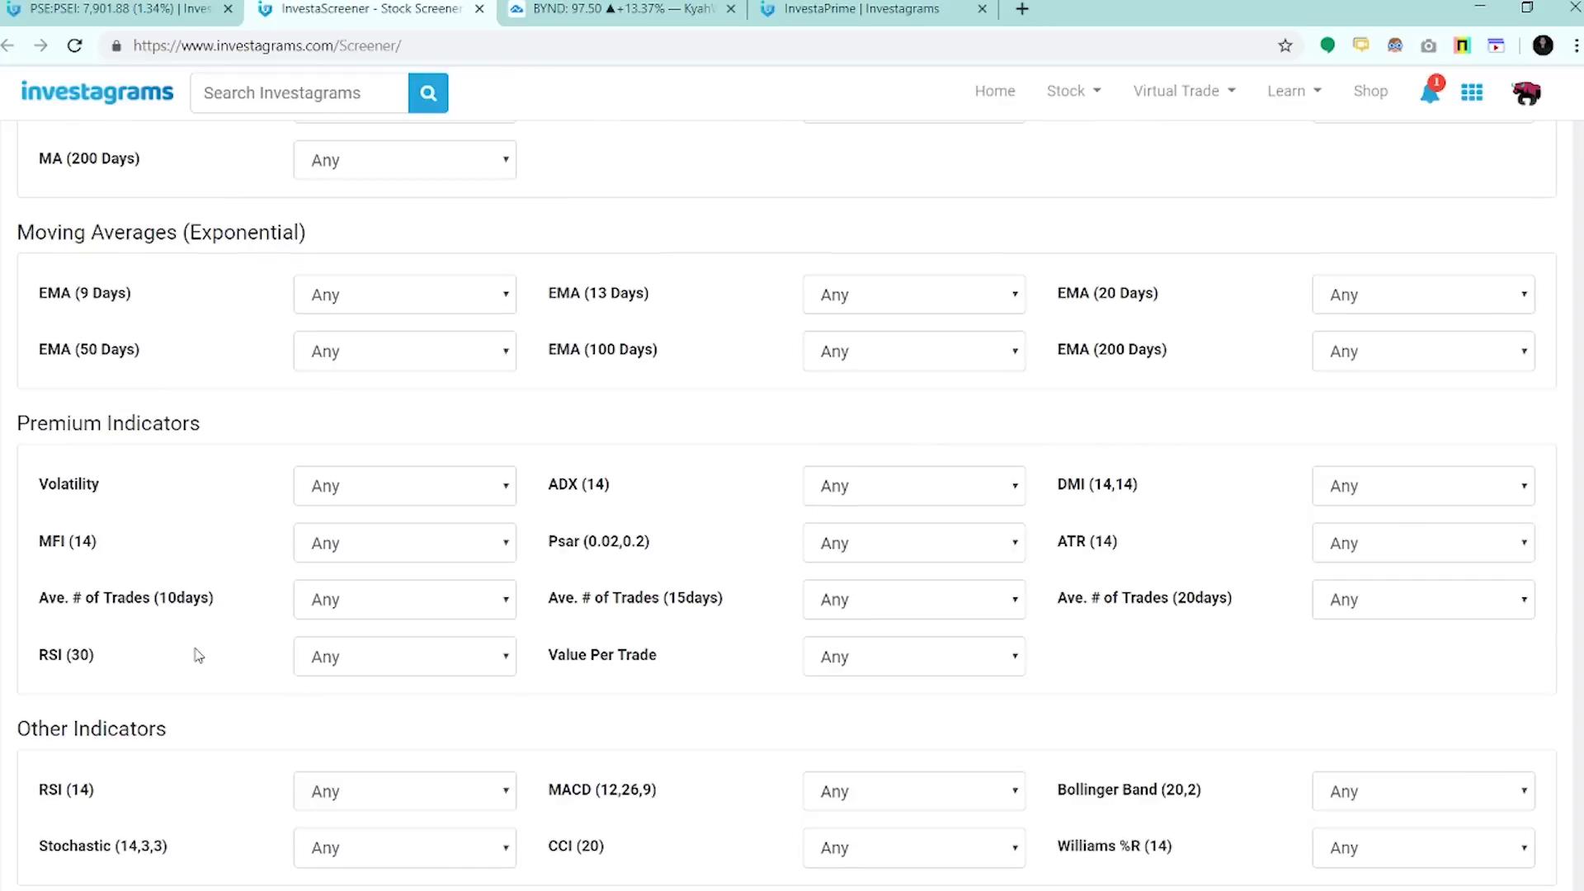
pyautogui.moveTo(54, 485)
pyautogui.click(502, 660)
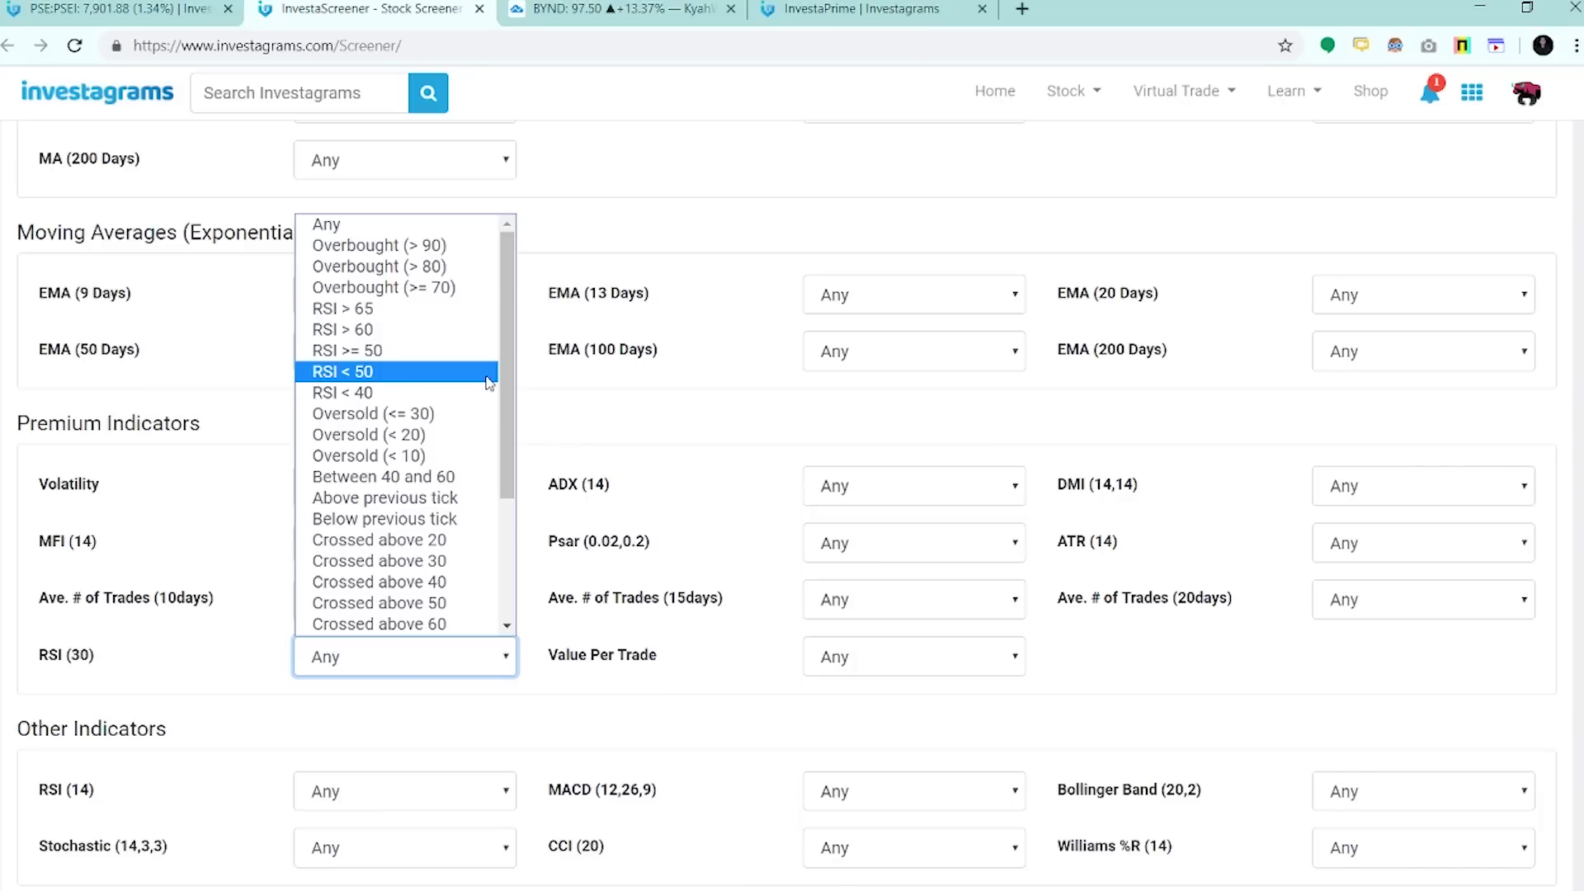
pyautogui.click(568, 417)
pyautogui.moveTo(99, 673); pyautogui.dragTo(37, 669)
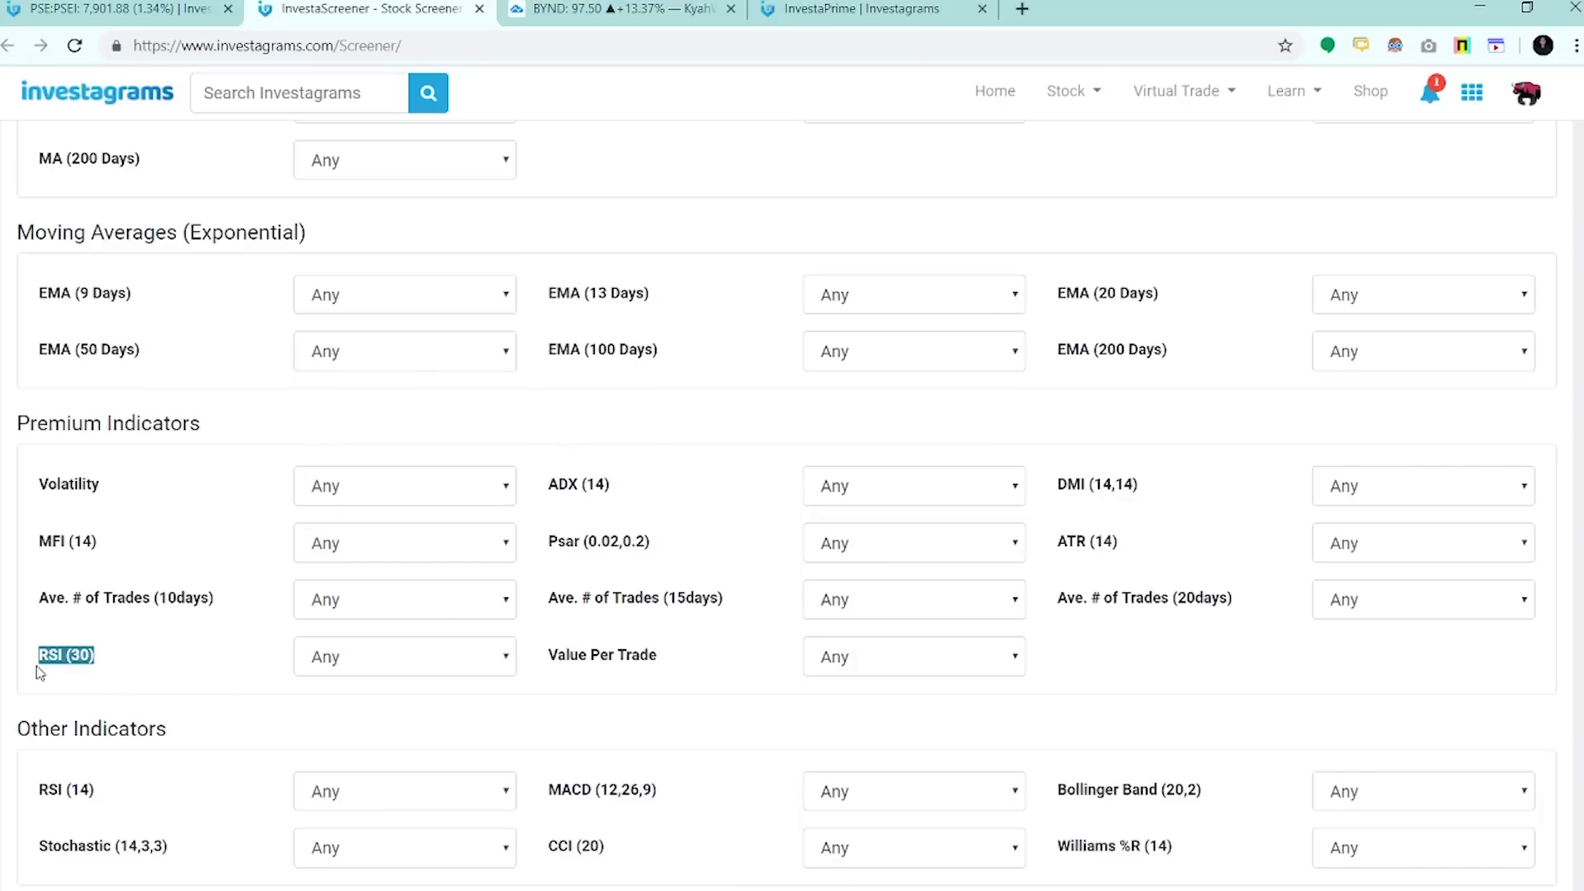
pyautogui.click(85, 664)
pyautogui.click(323, 660)
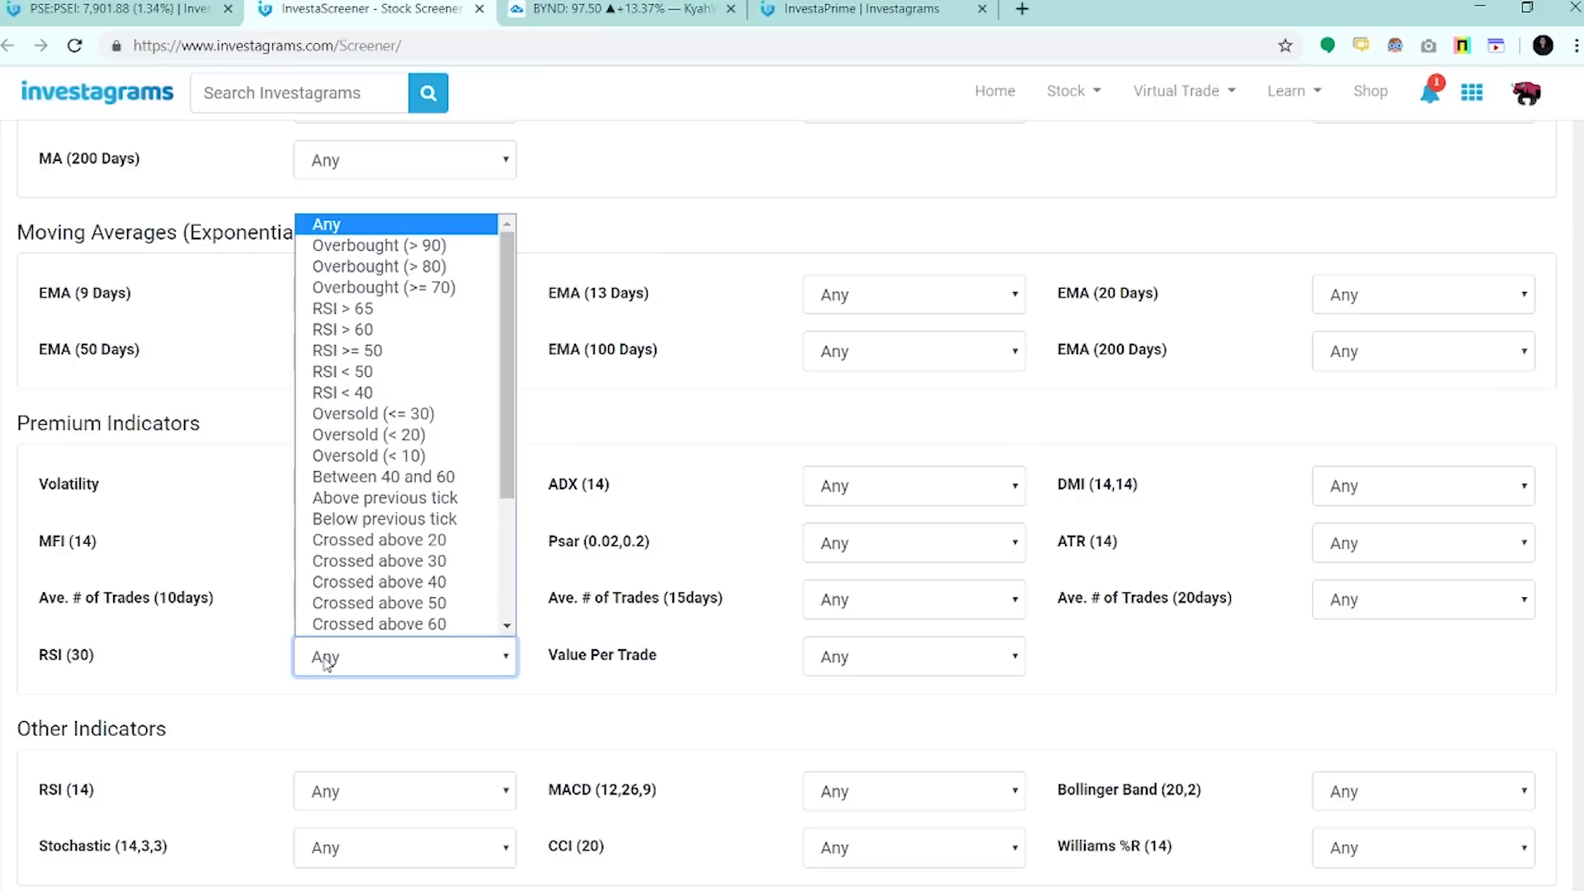
pyautogui.scroll(-3, 380, 569)
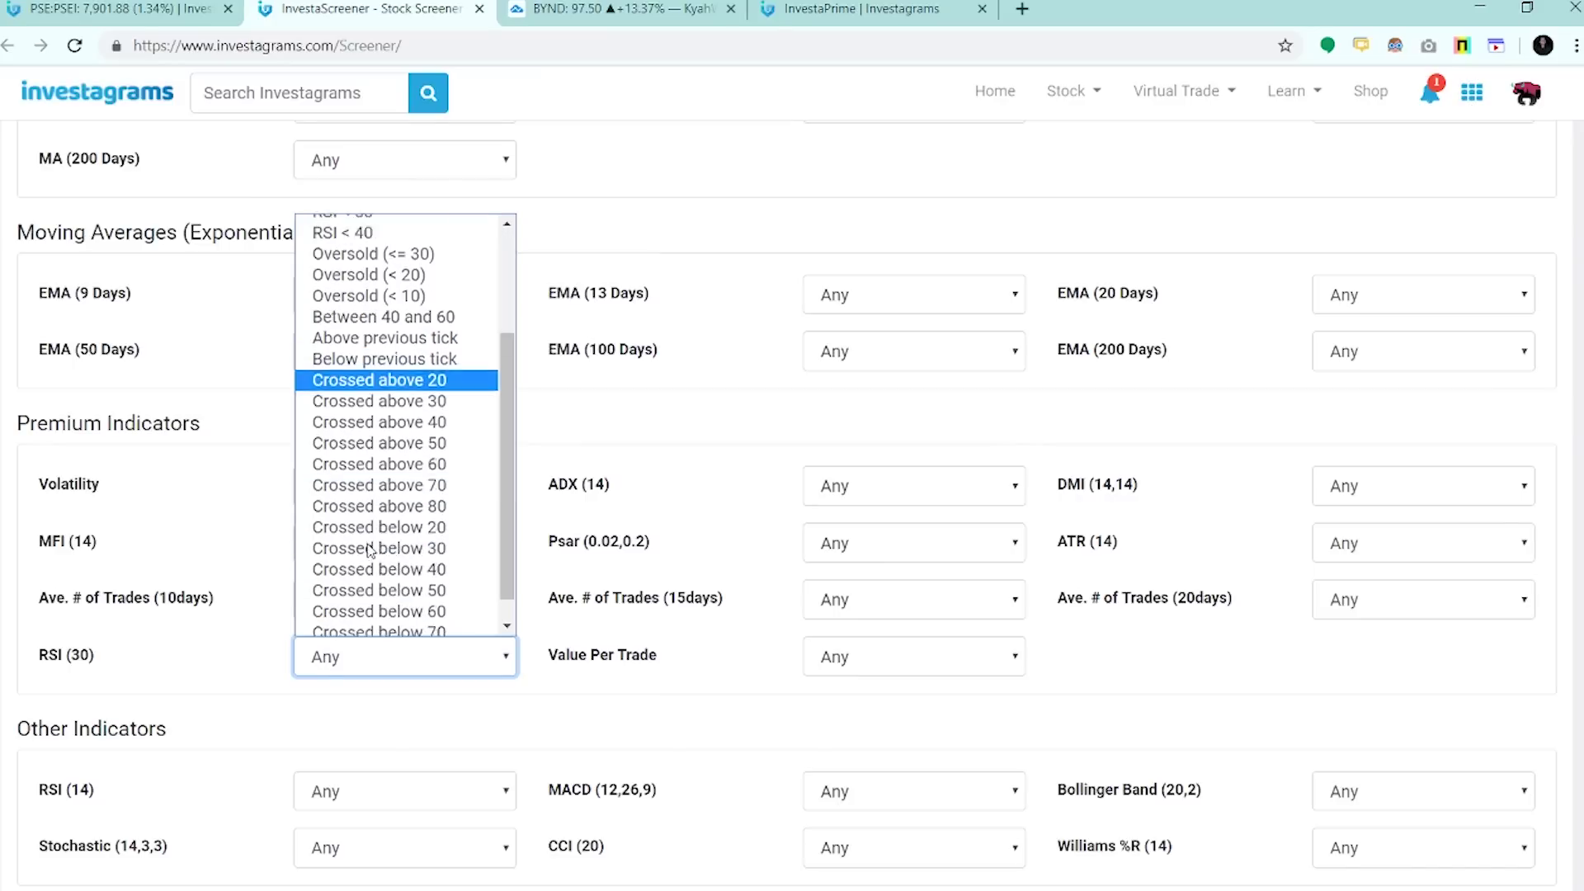
pyautogui.scroll(3, 380, 538)
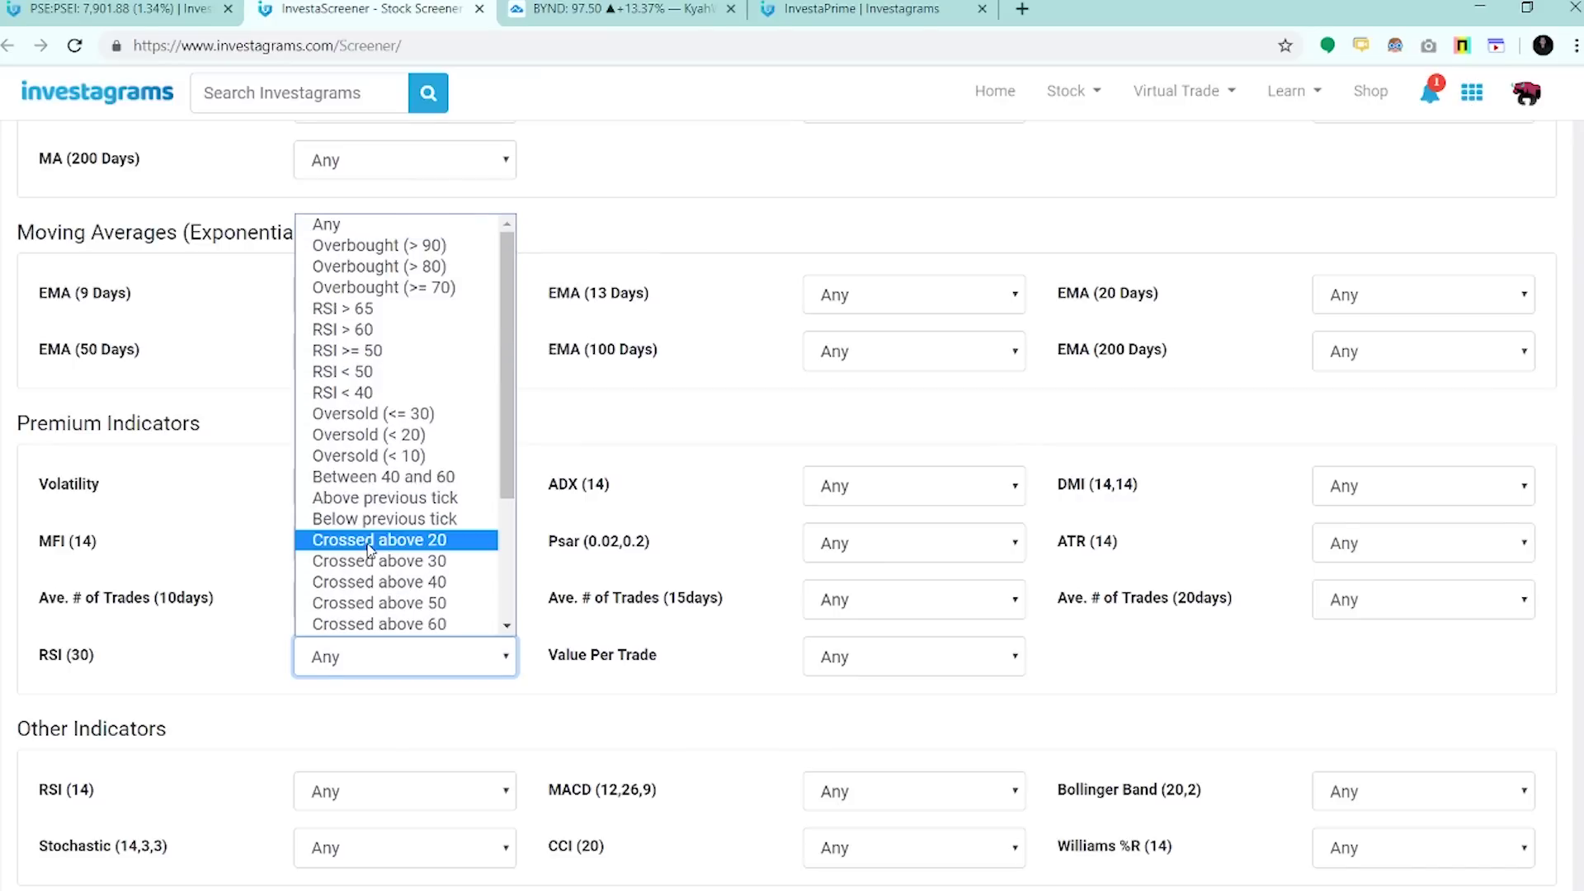
pyautogui.click(441, 289)
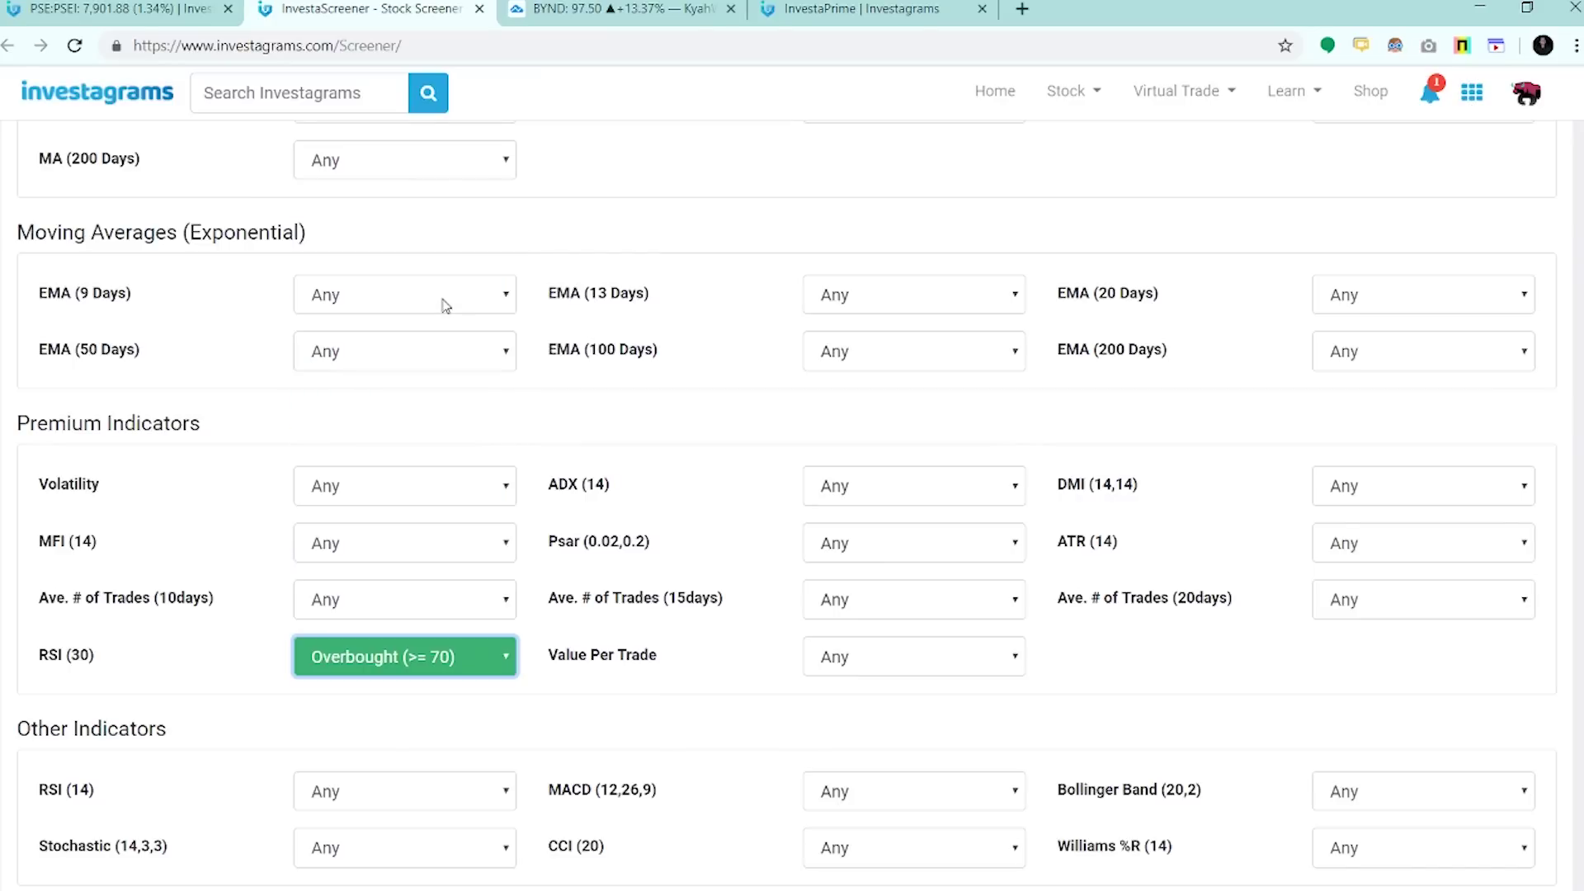
pyautogui.click(463, 678)
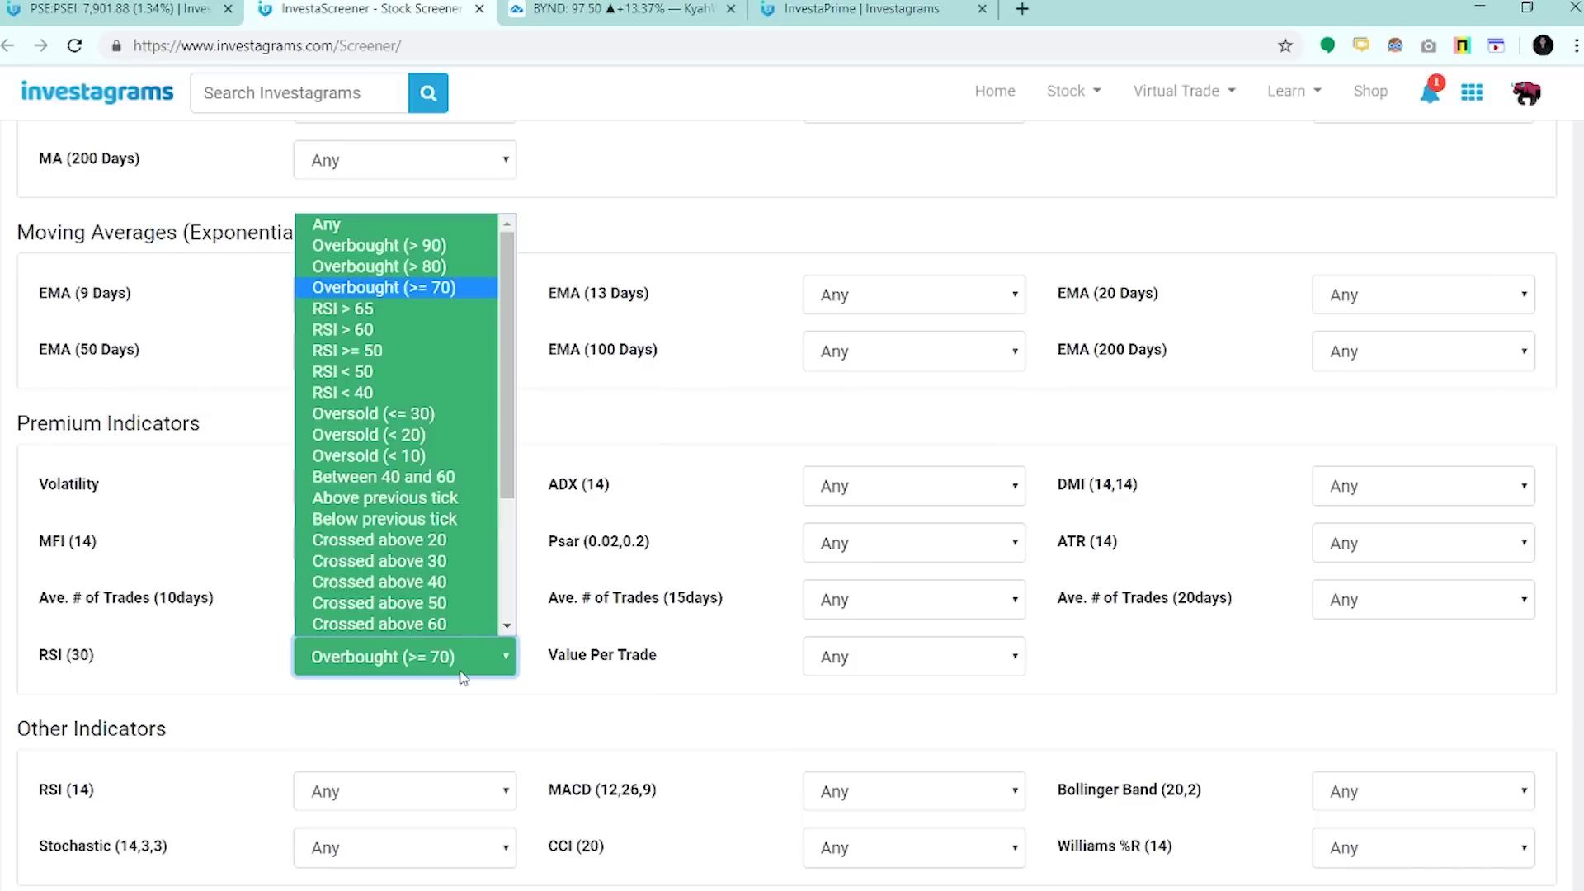
pyautogui.click(415, 361)
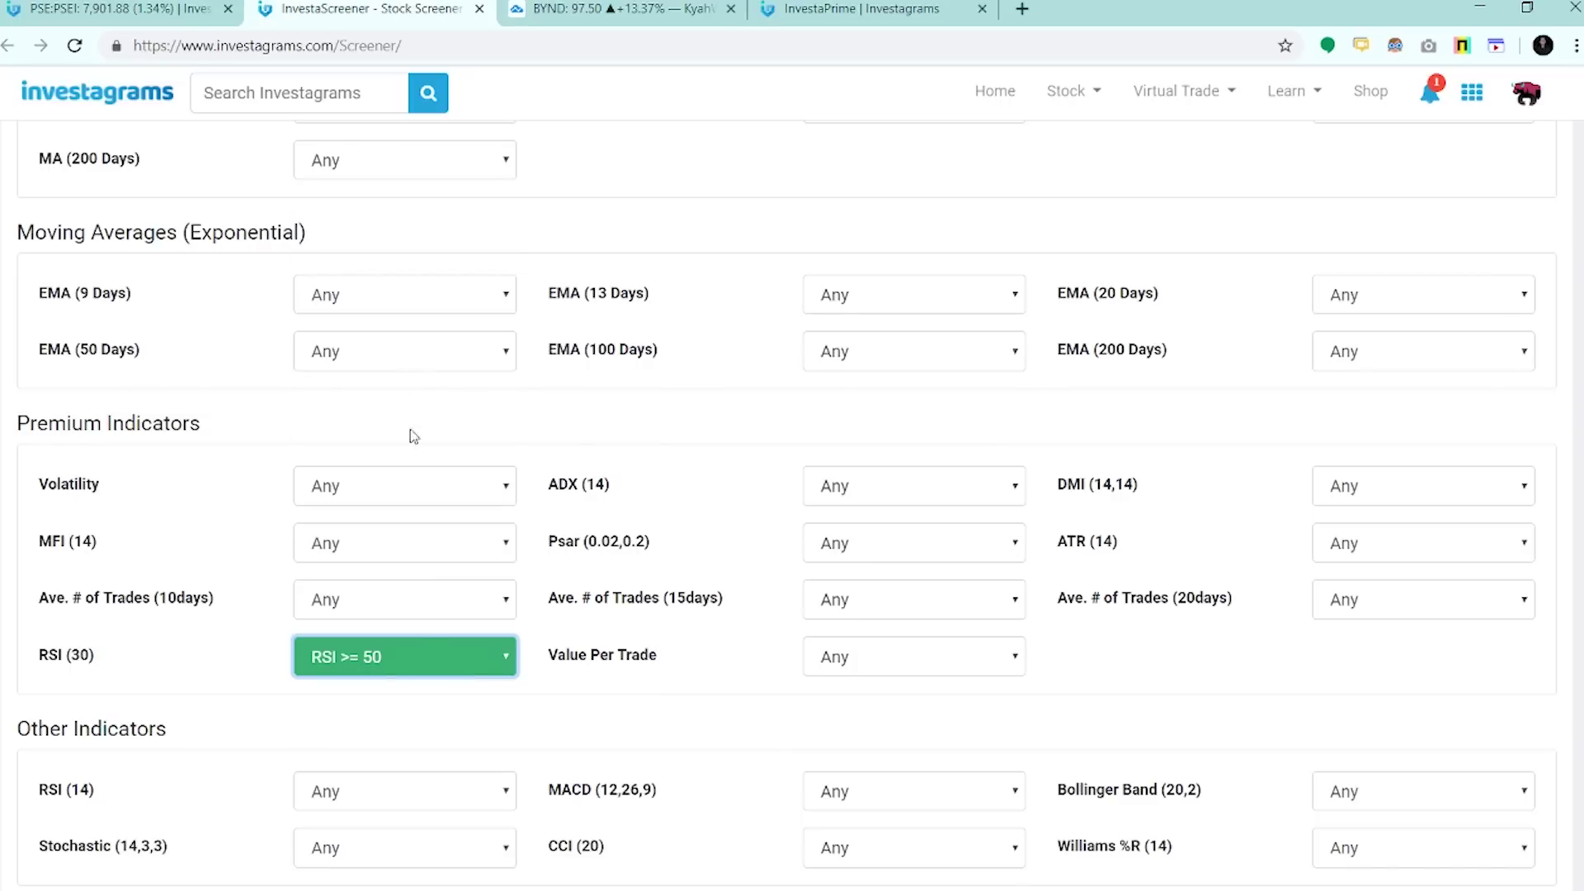
pyautogui.click(438, 660)
pyautogui.click(411, 376)
pyautogui.click(476, 652)
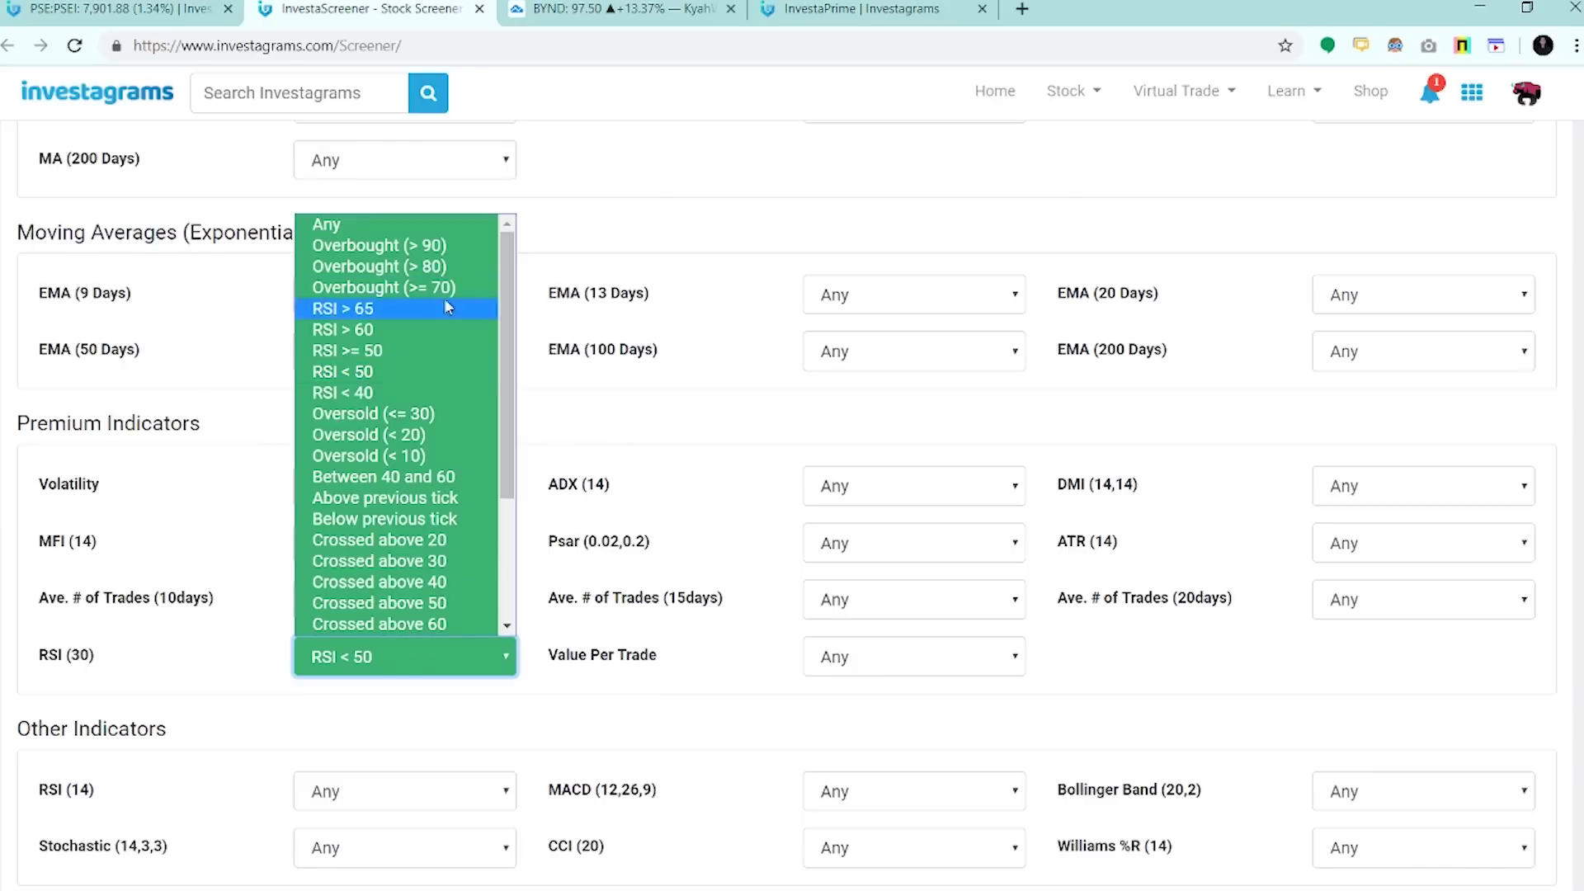
pyautogui.click(442, 222)
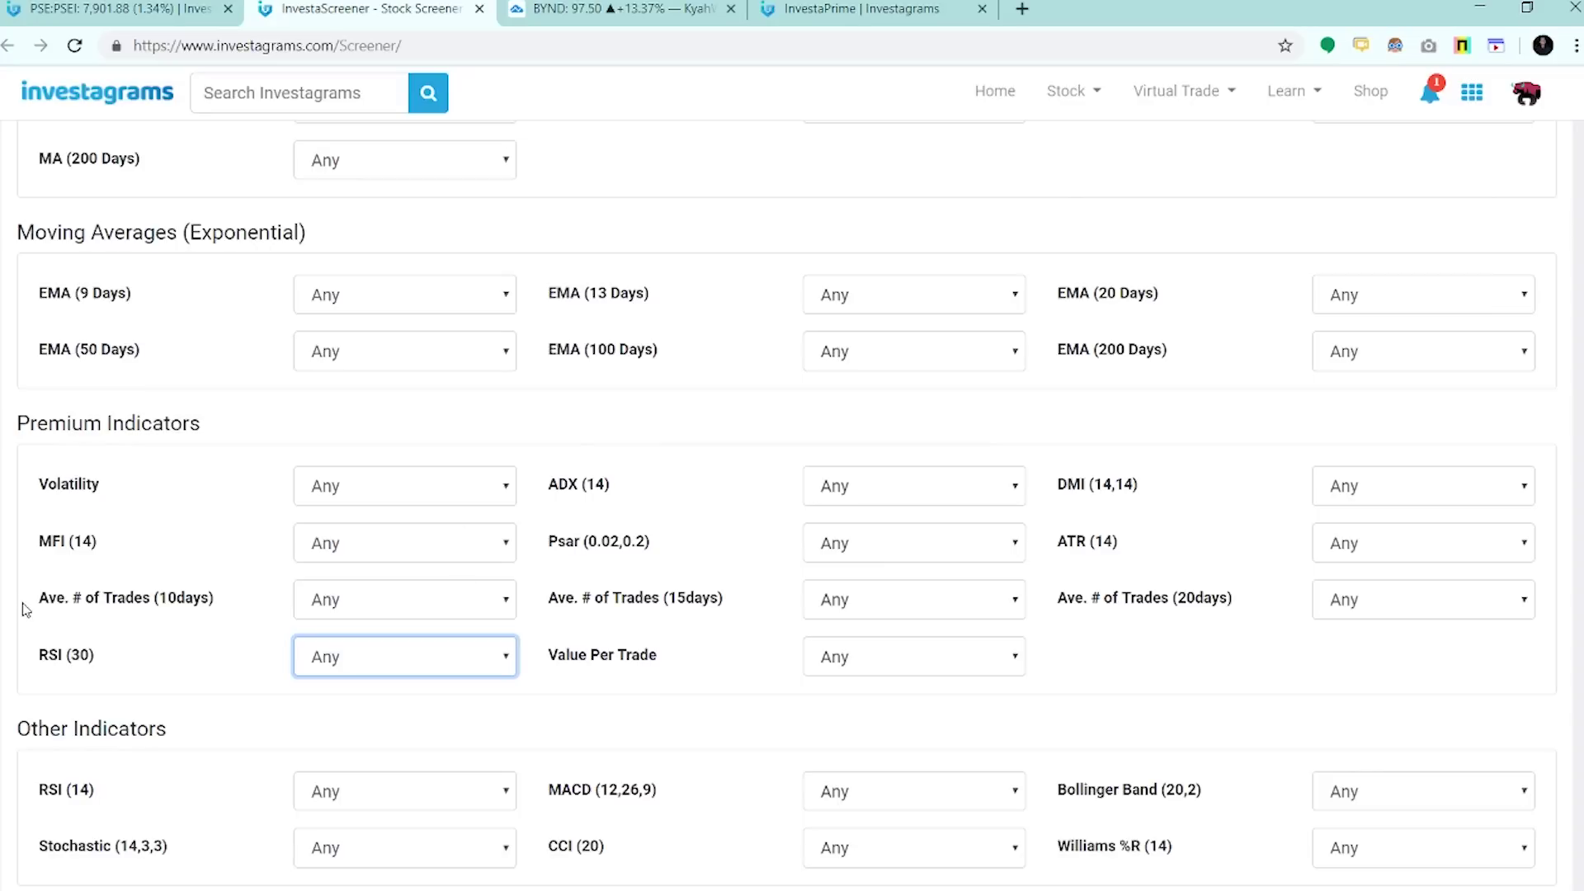
pyautogui.moveTo(25, 611); pyautogui.dragTo(738, 611)
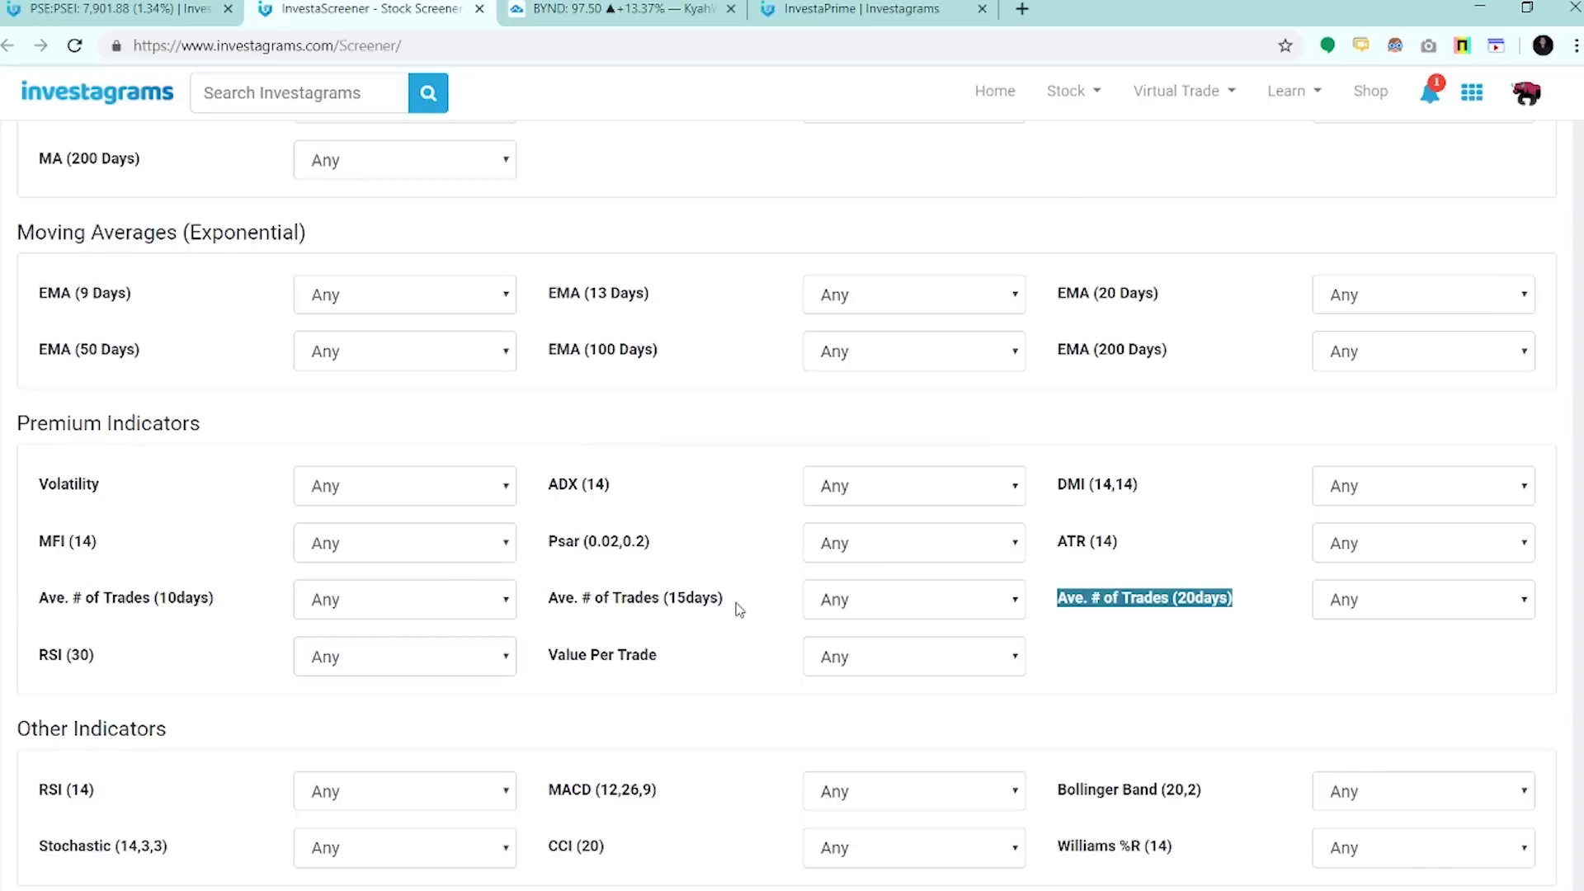
# - Show the option list for the Ave. # of Trades (15days) filter
pyautogui.click(699, 609)
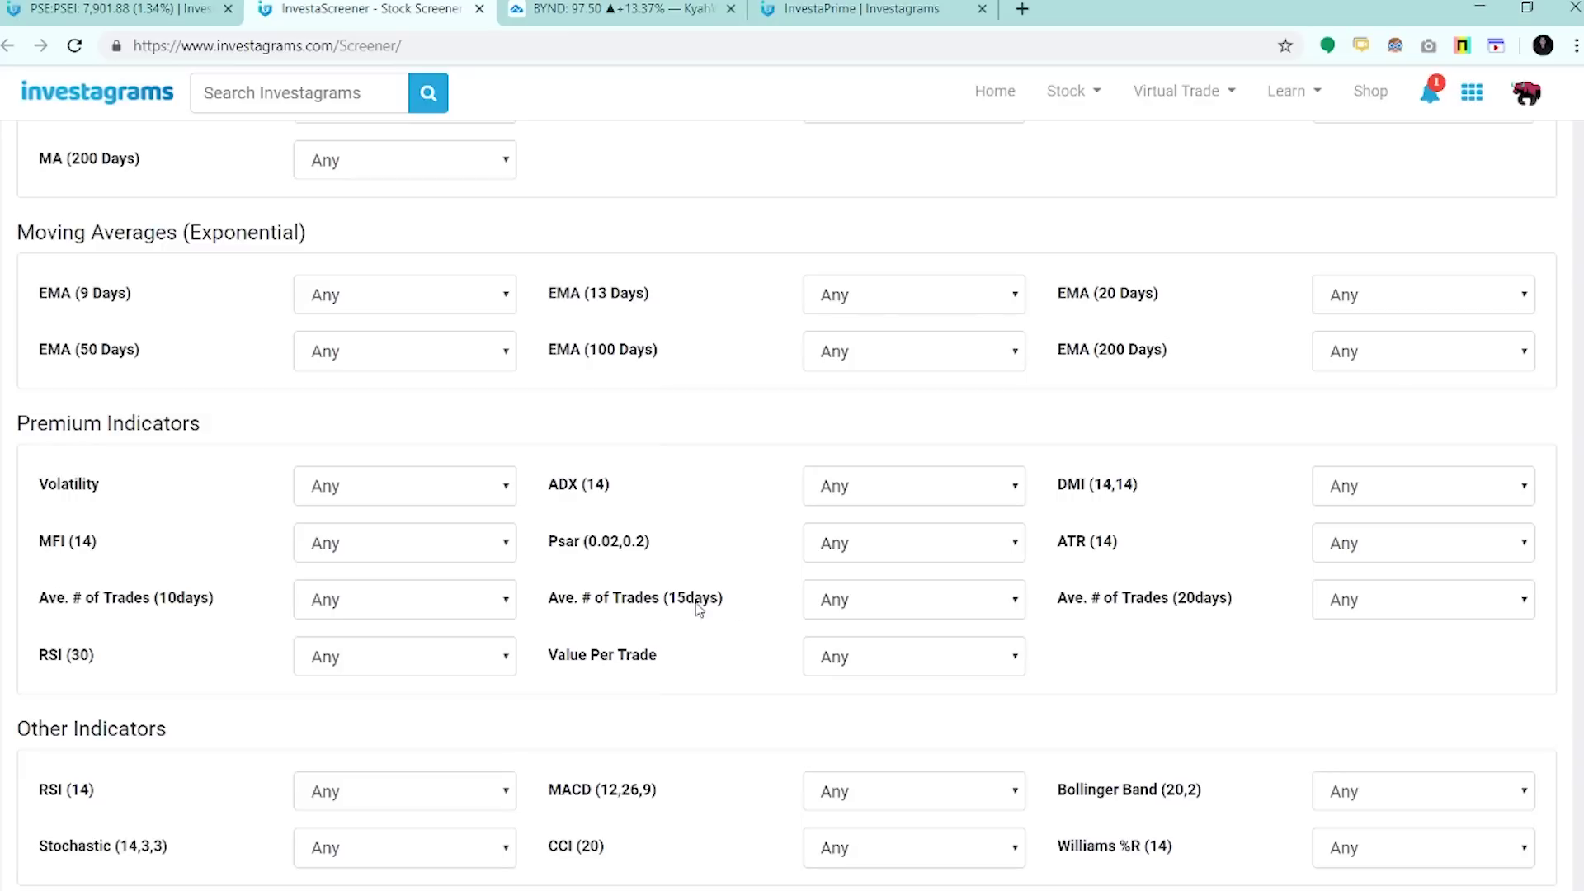
pyautogui.click(871, 608)
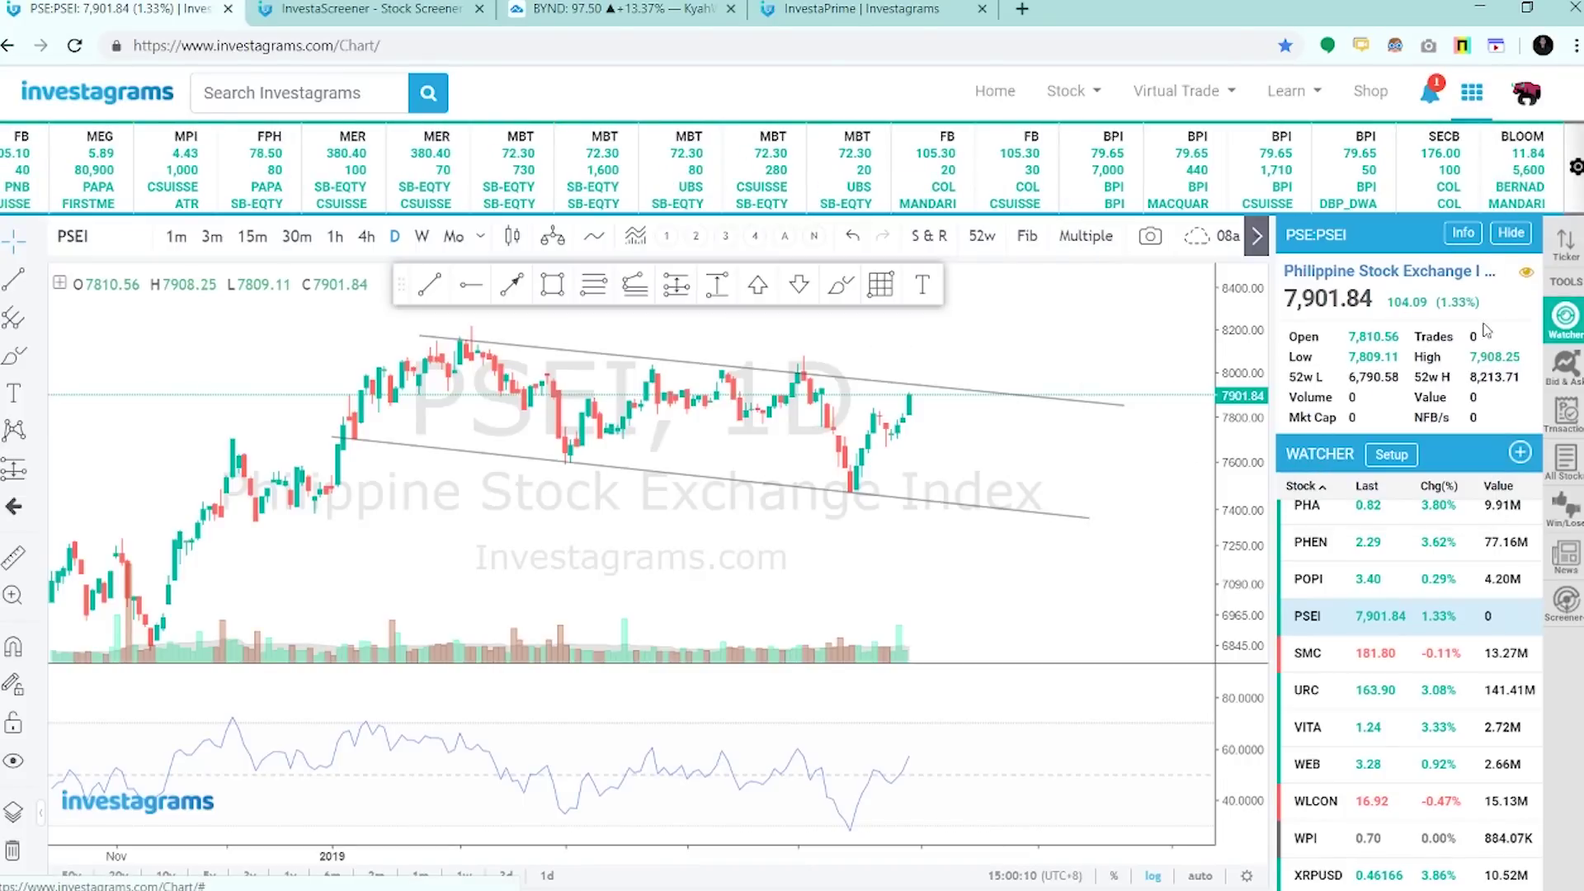
pyautogui.click(1531, 545)
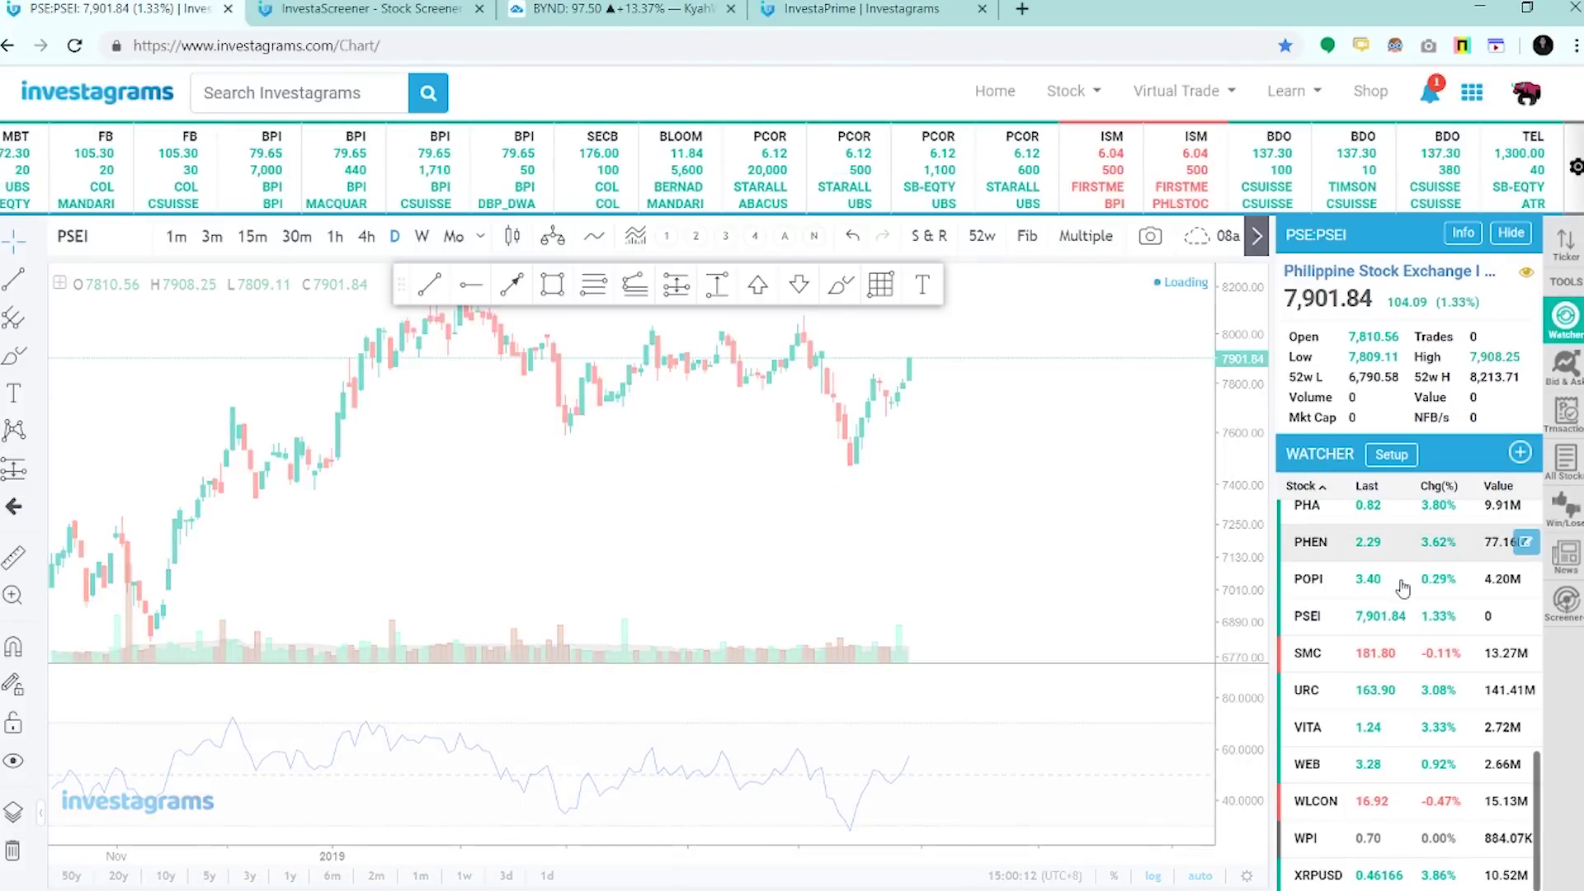
pyautogui.moveTo(1514, 341); pyautogui.dragTo(1416, 336)
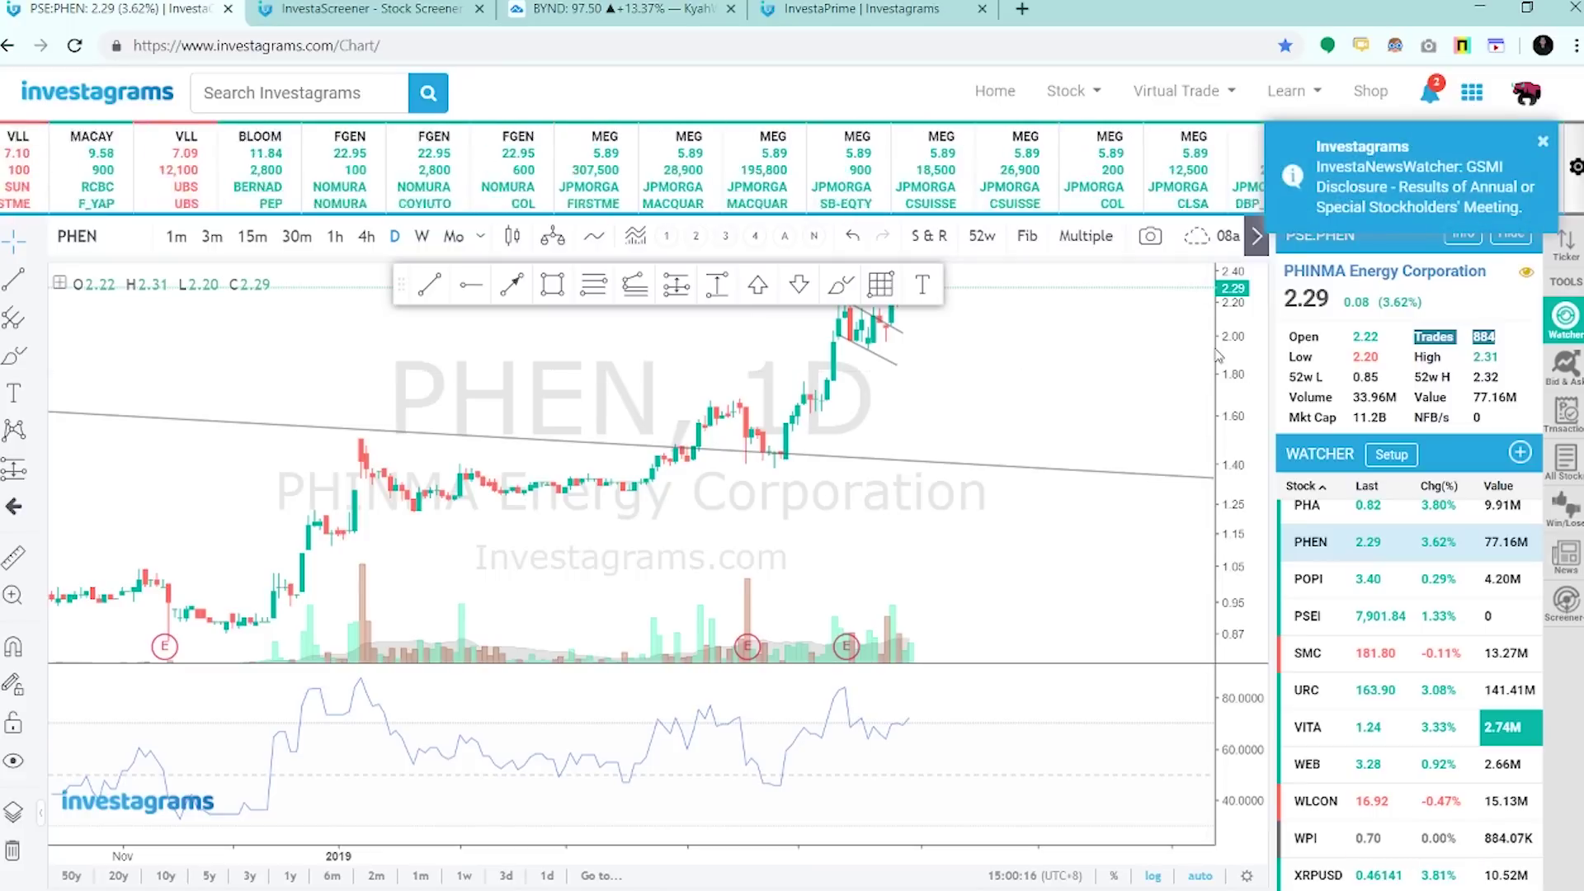
pyautogui.moveTo(1237, 390); pyautogui.dragTo(1238, 434)
pyautogui.moveTo(1113, 429); pyautogui.dragTo(1075, 429)
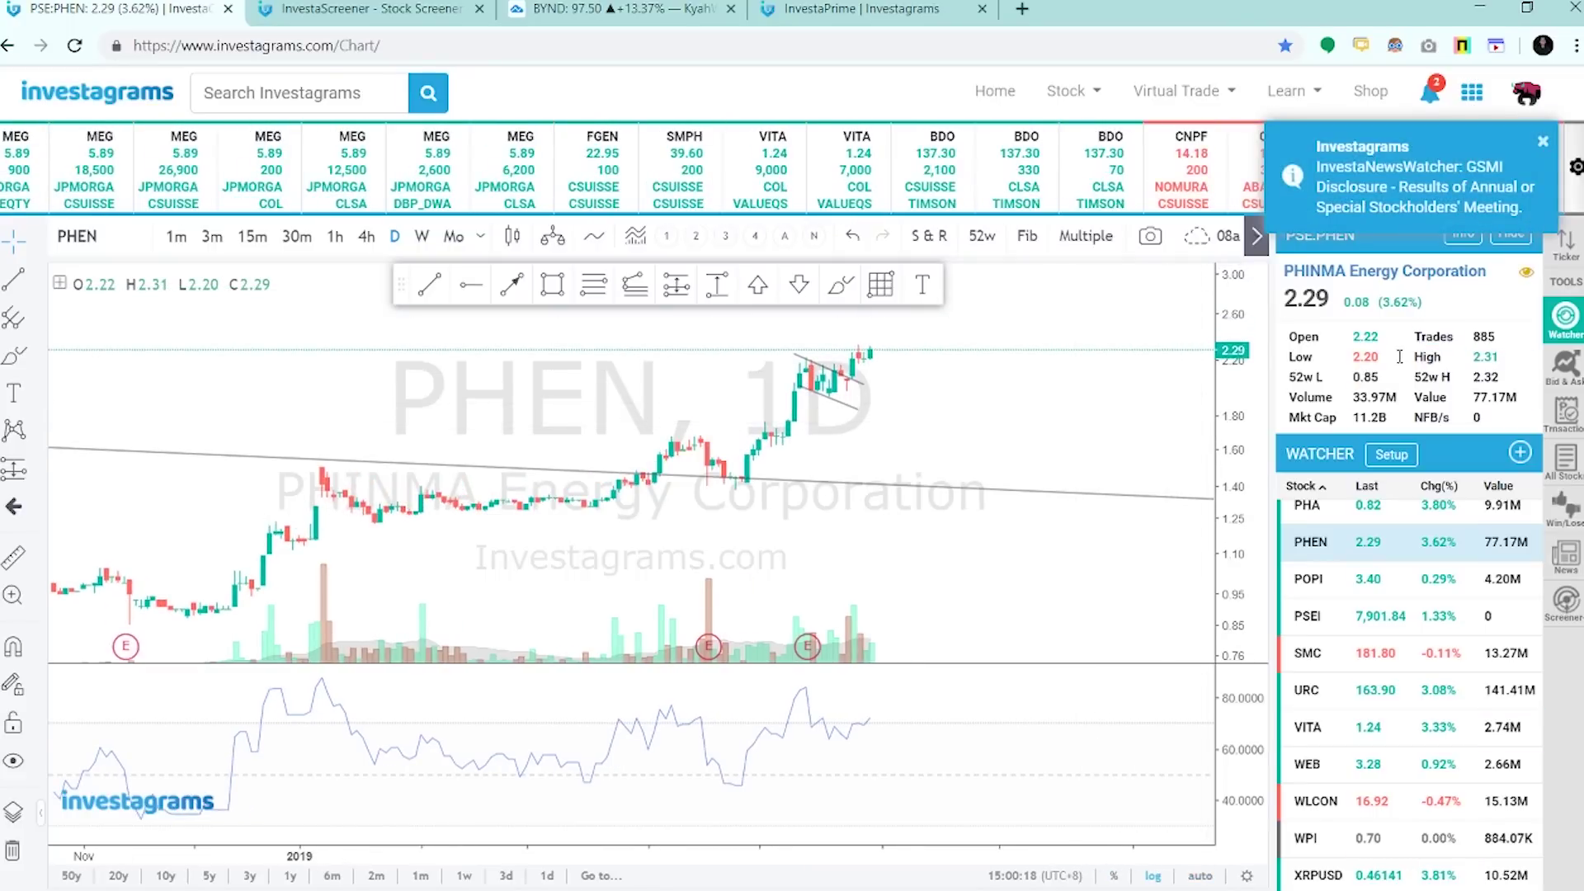
pyautogui.scroll(2, 997, 457)
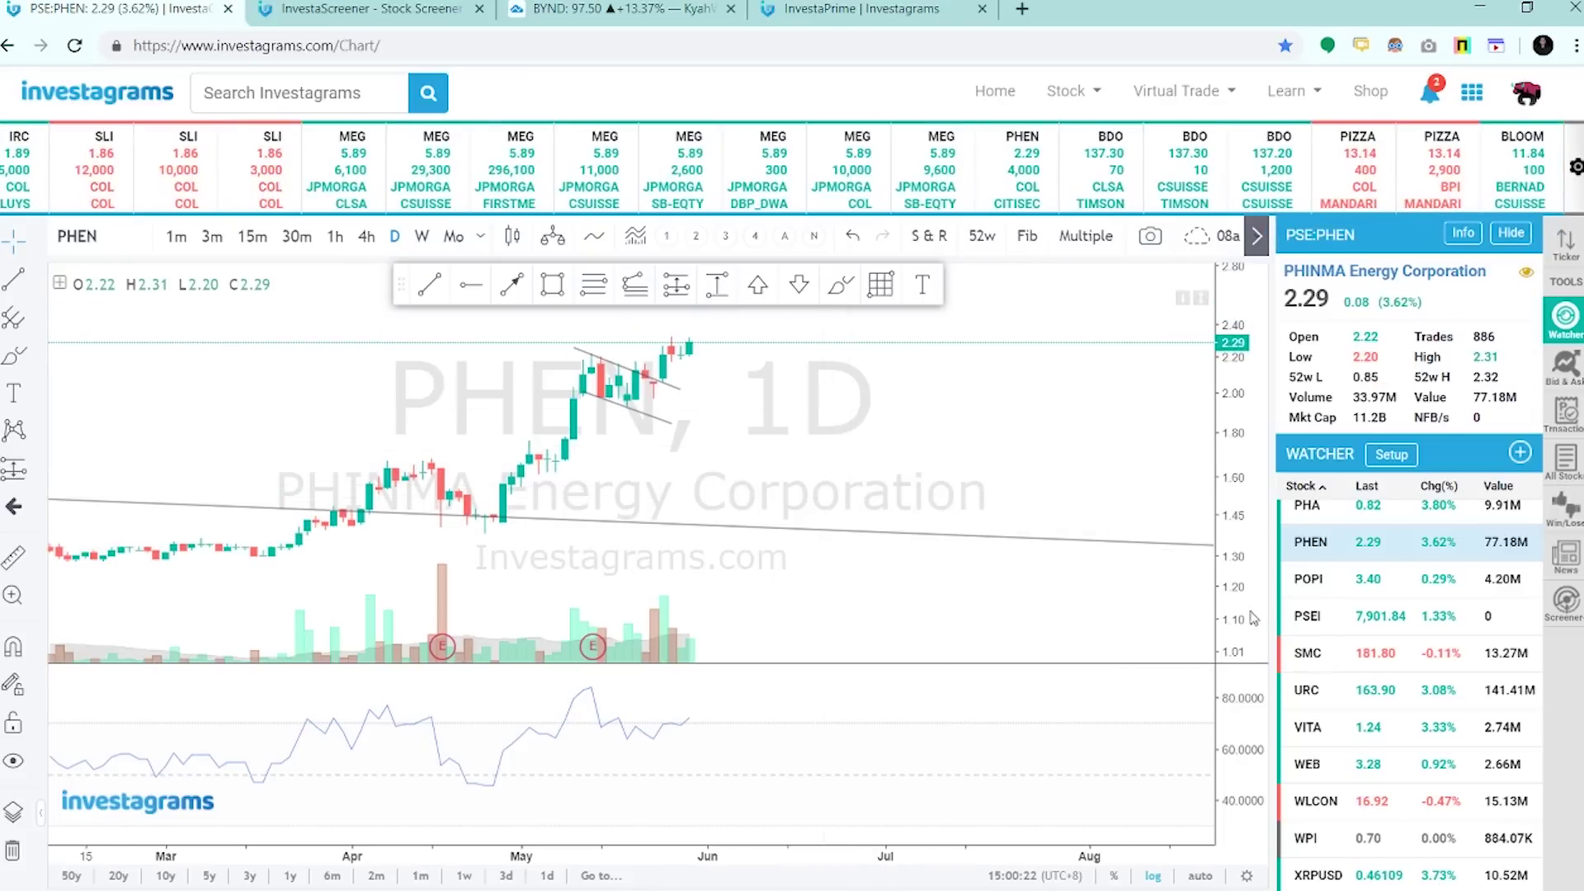
pyautogui.click(1320, 512)
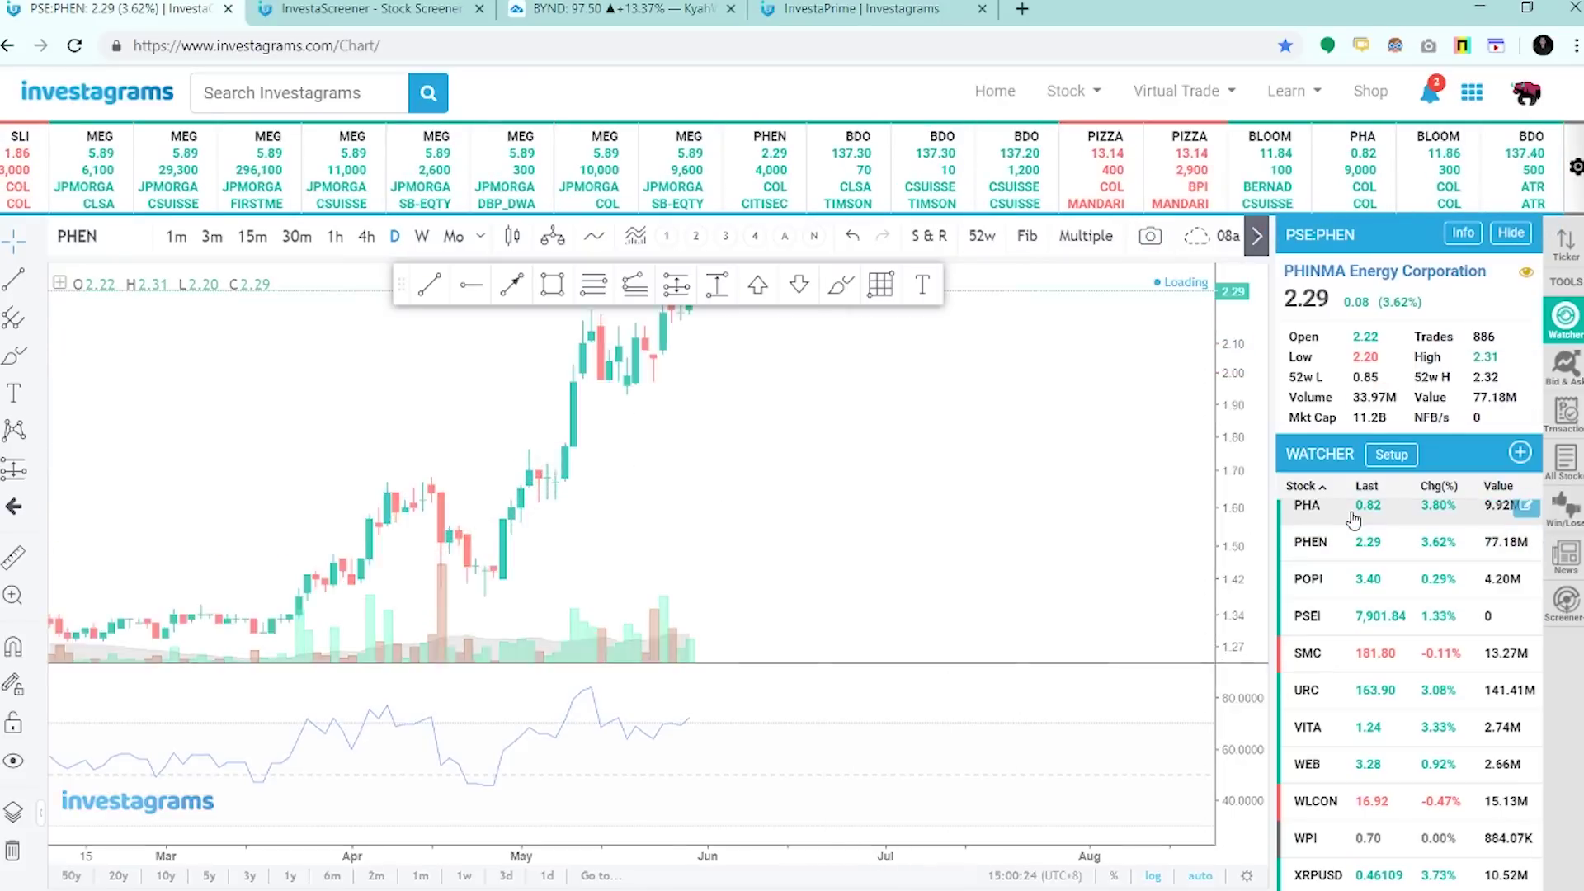
pyautogui.click(372, 10)
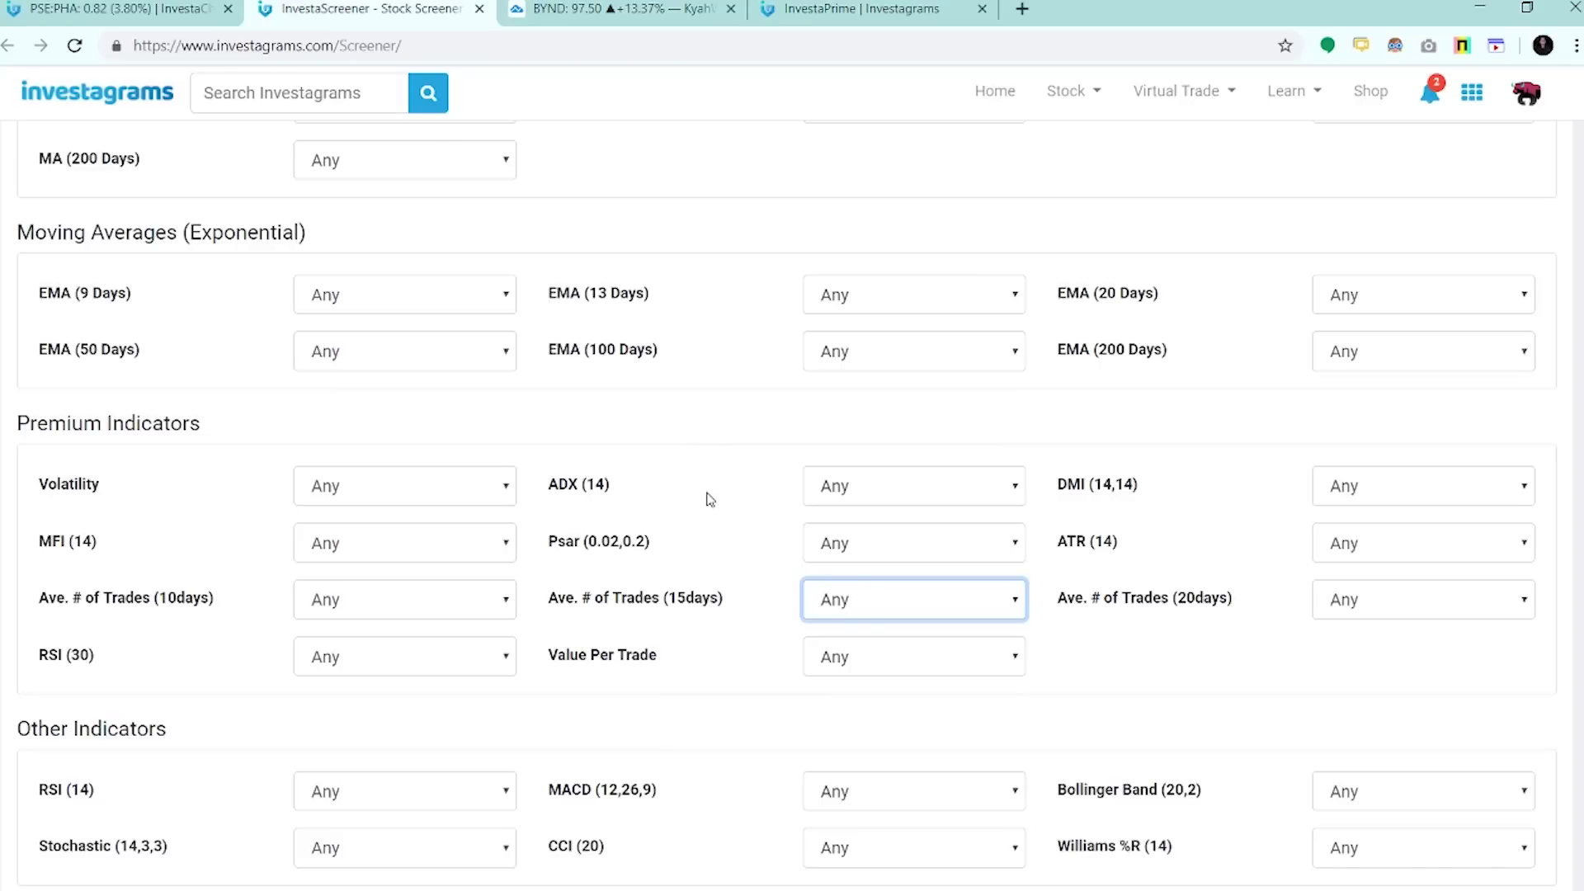
# - Try Value Average (15 Days) at Value Average >= 5M, then reset it to Any
pyautogui.scroll(5, 703, 561)
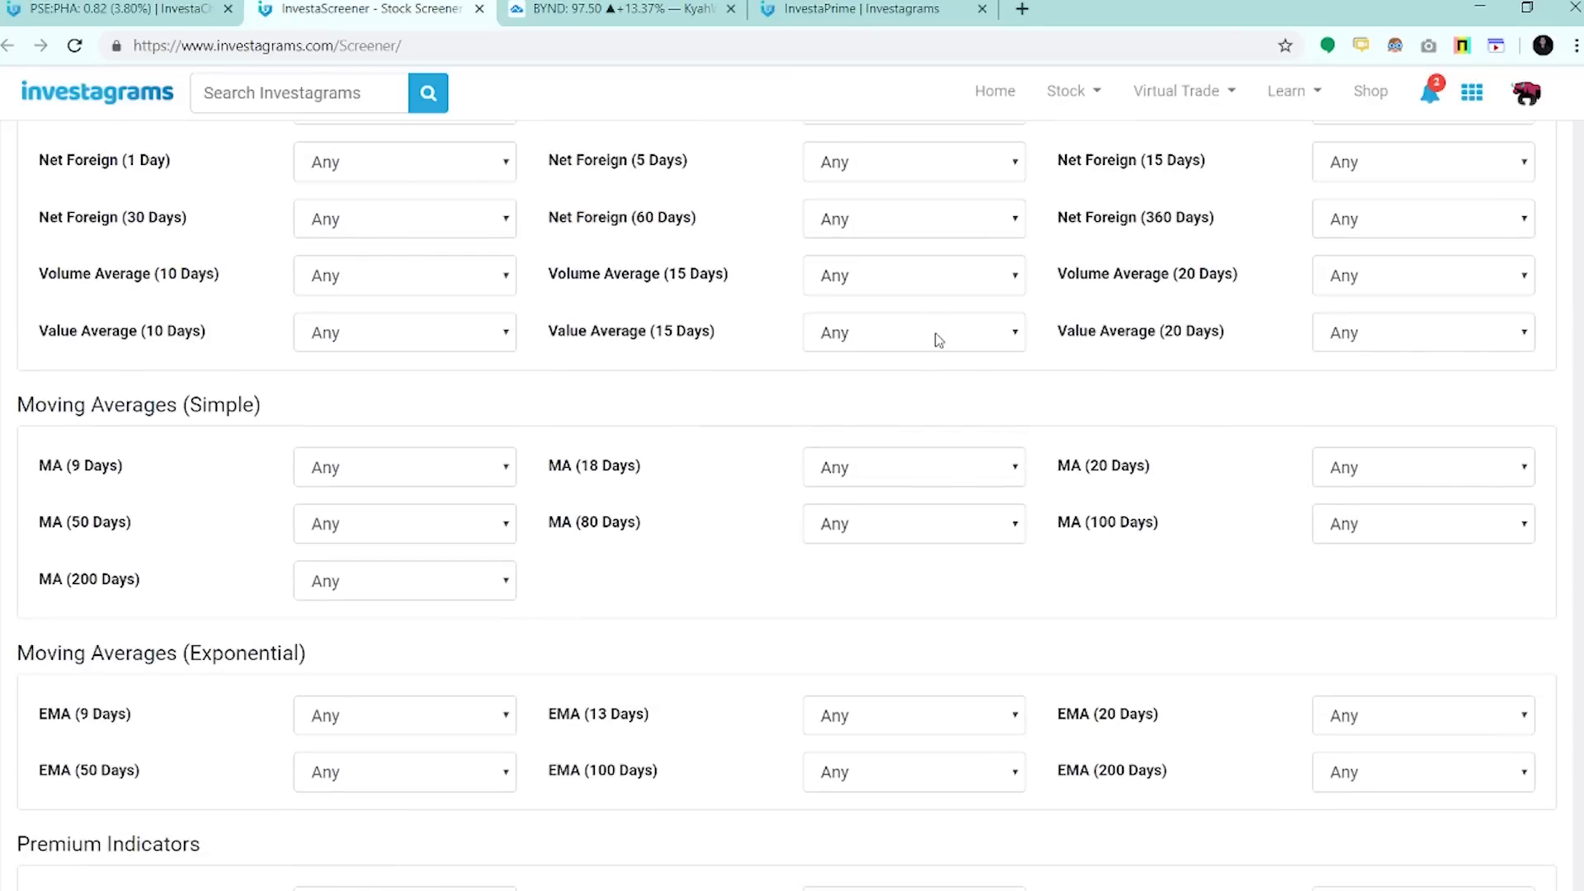
pyautogui.click(938, 340)
pyautogui.click(947, 404)
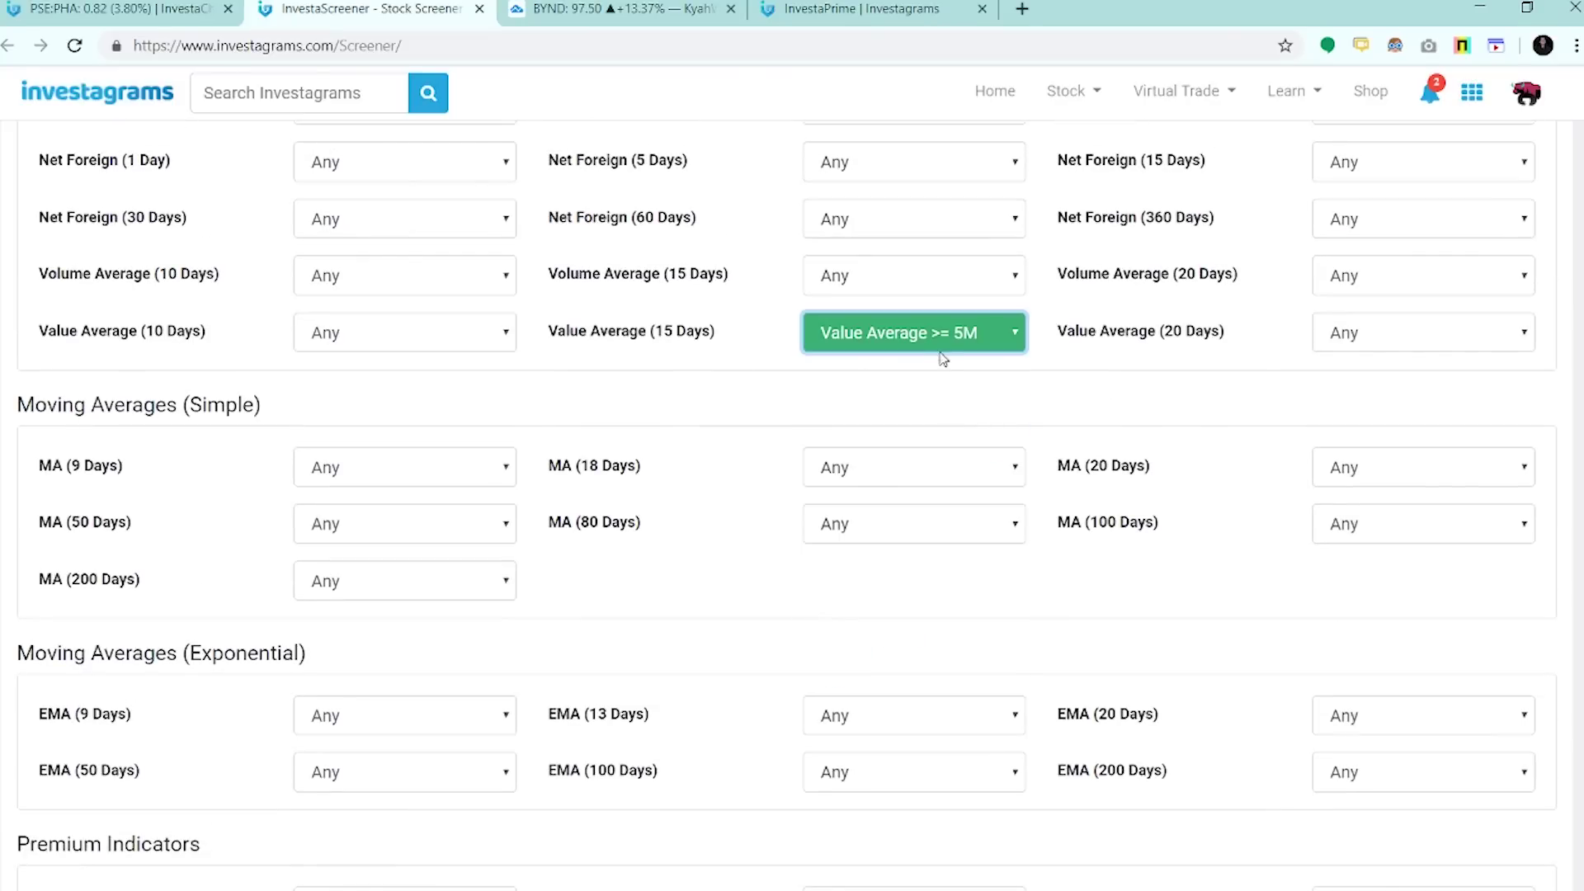
pyautogui.click(943, 347)
pyautogui.click(934, 363)
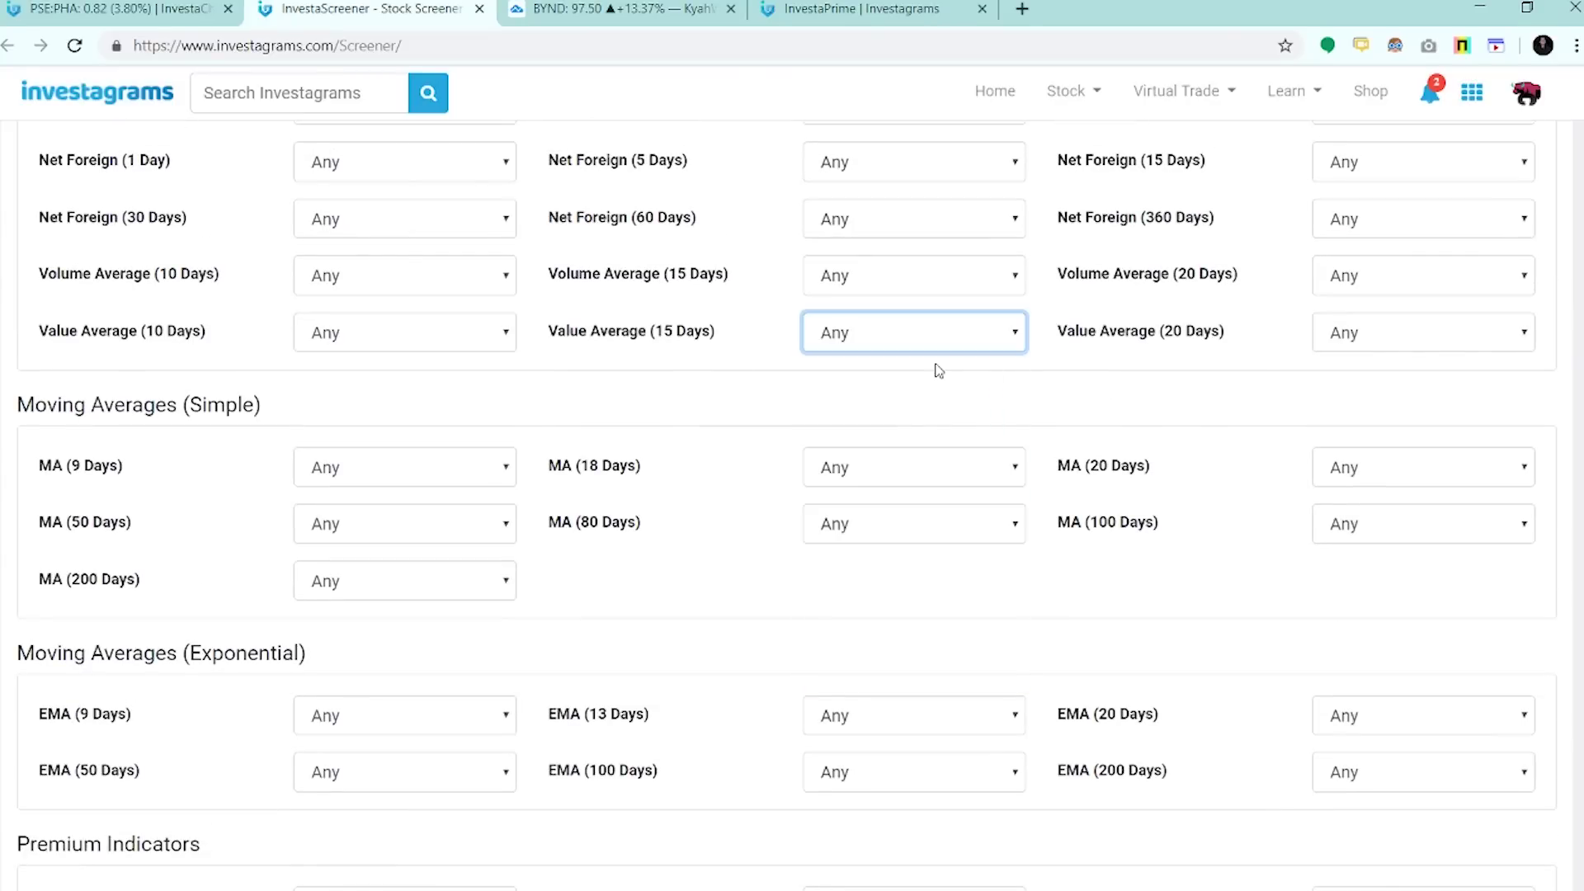
# - Try the 15-day average trades filter at Ave Trades >= 200, then reset it to Any
pyautogui.scroll(-8, 867, 588)
pyautogui.click(868, 399)
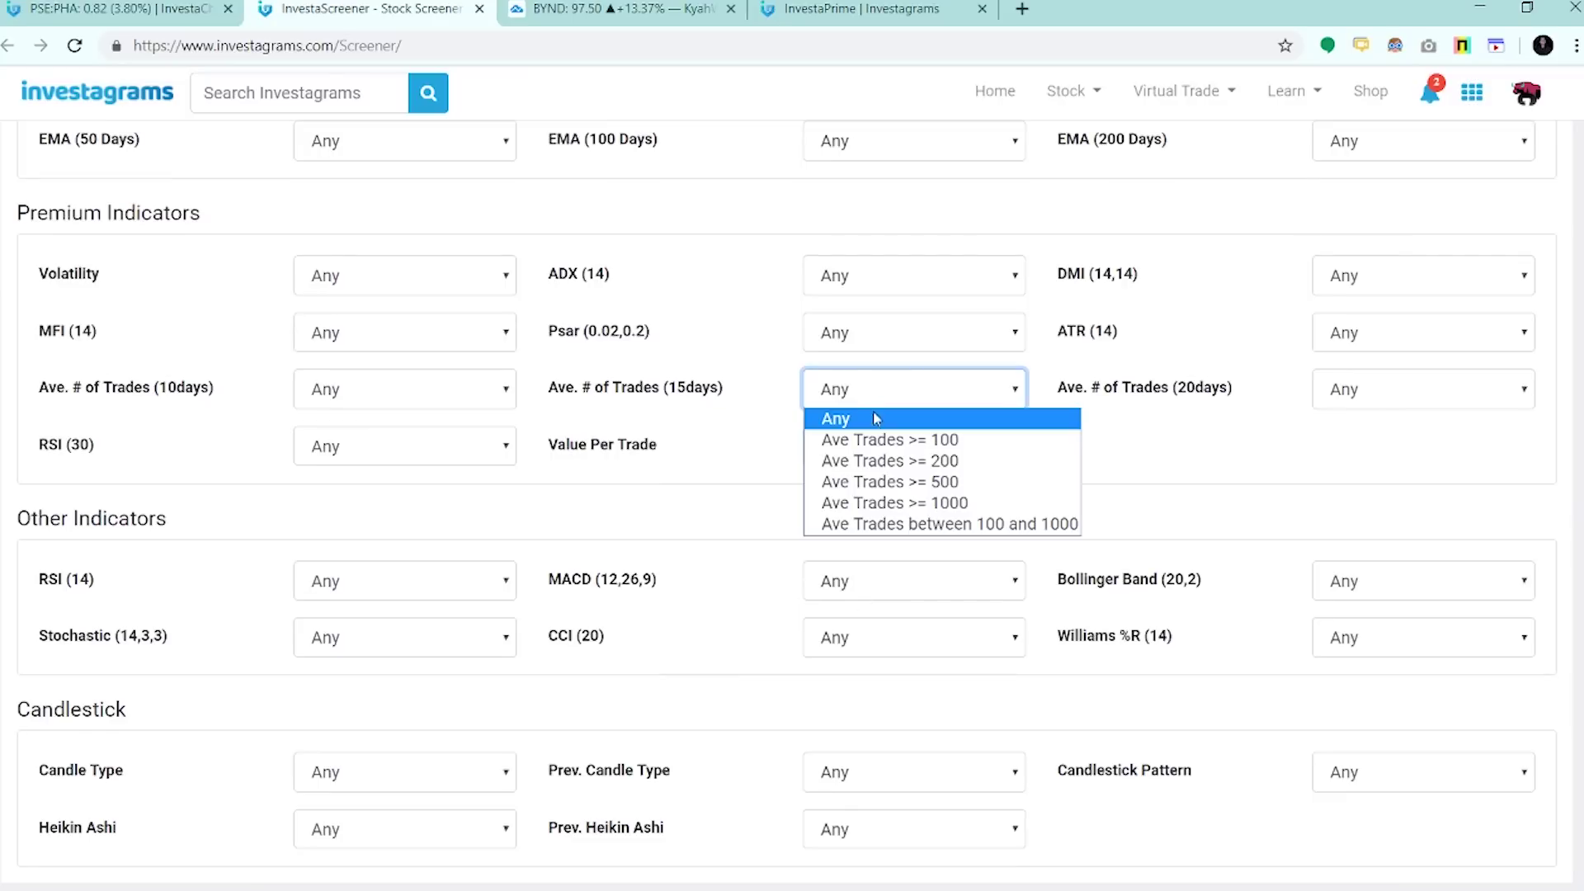
pyautogui.click(876, 467)
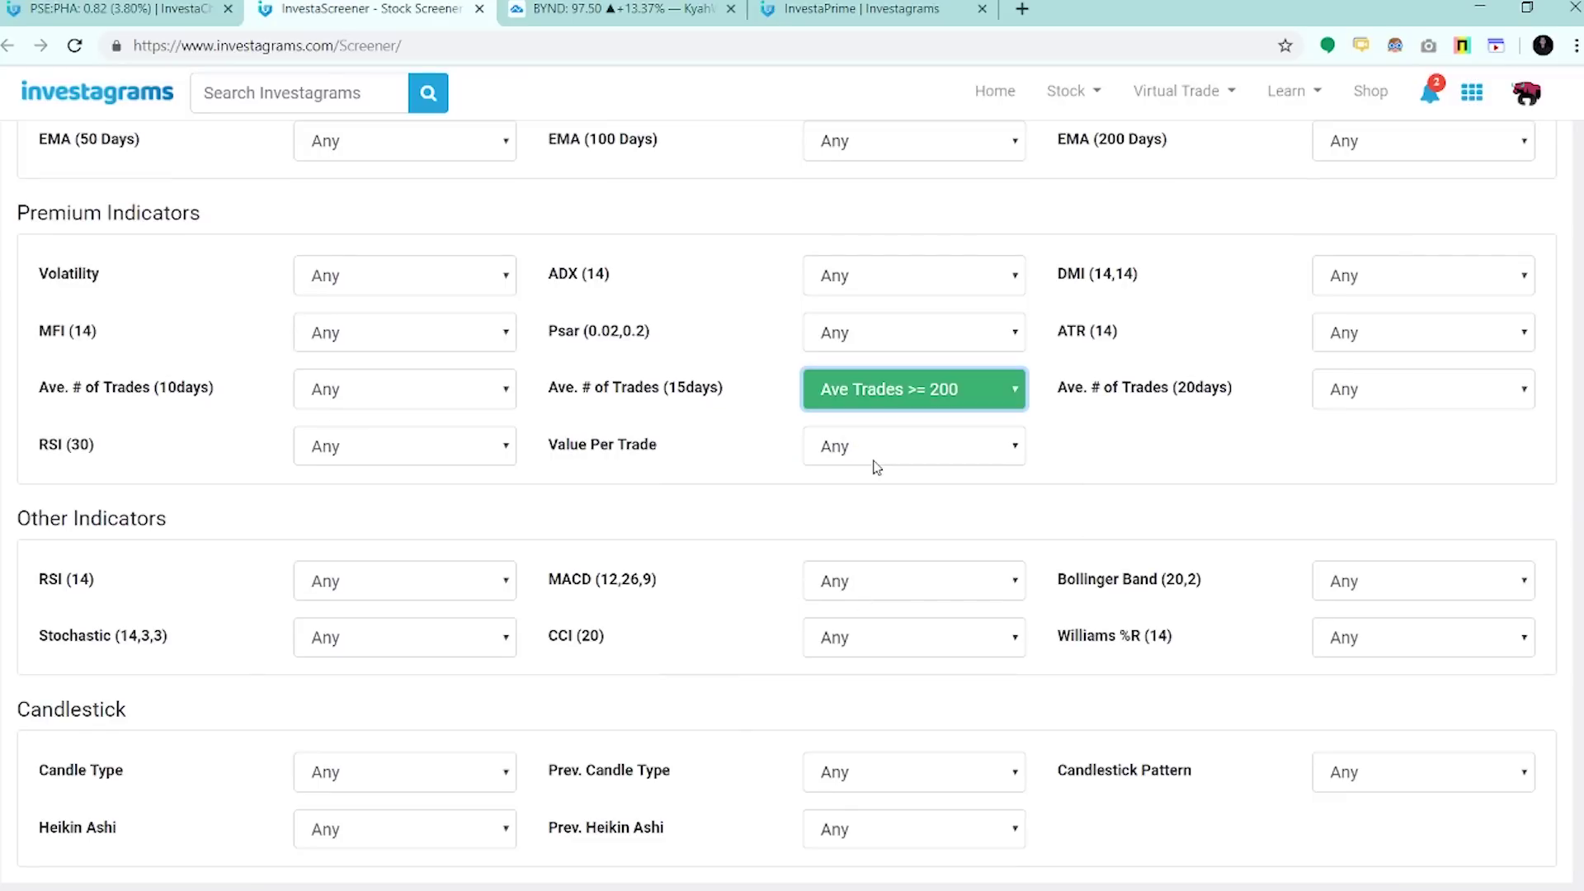
pyautogui.click(881, 403)
pyautogui.click(882, 421)
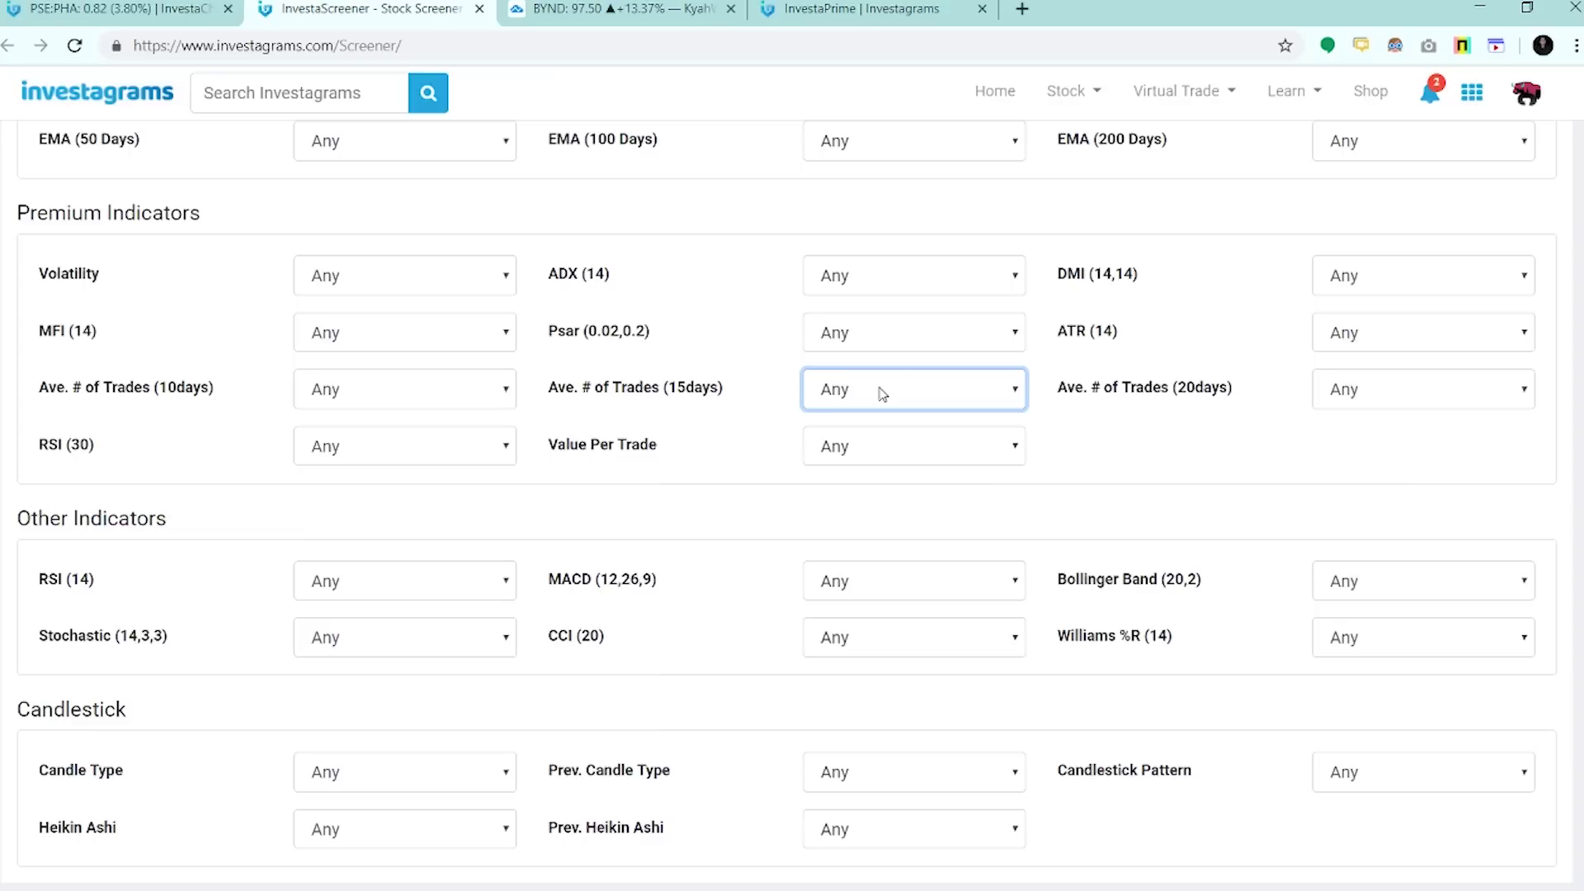
# - Show the Value Per Trade filter's choices
pyautogui.moveTo(656, 466); pyautogui.dragTo(563, 450)
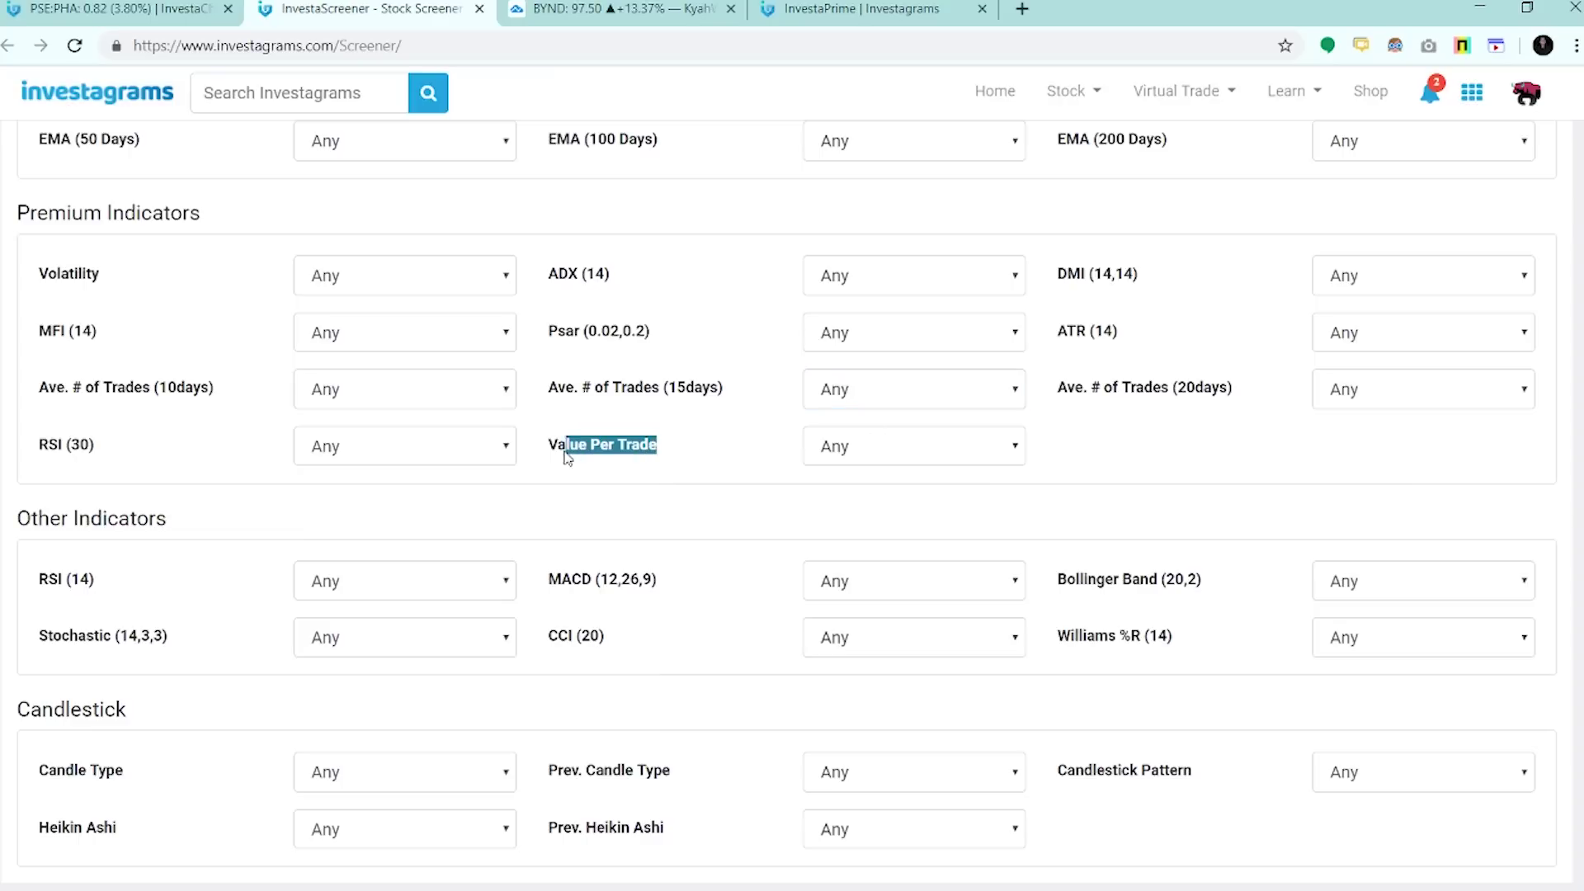
pyautogui.click(610, 474)
pyautogui.click(902, 455)
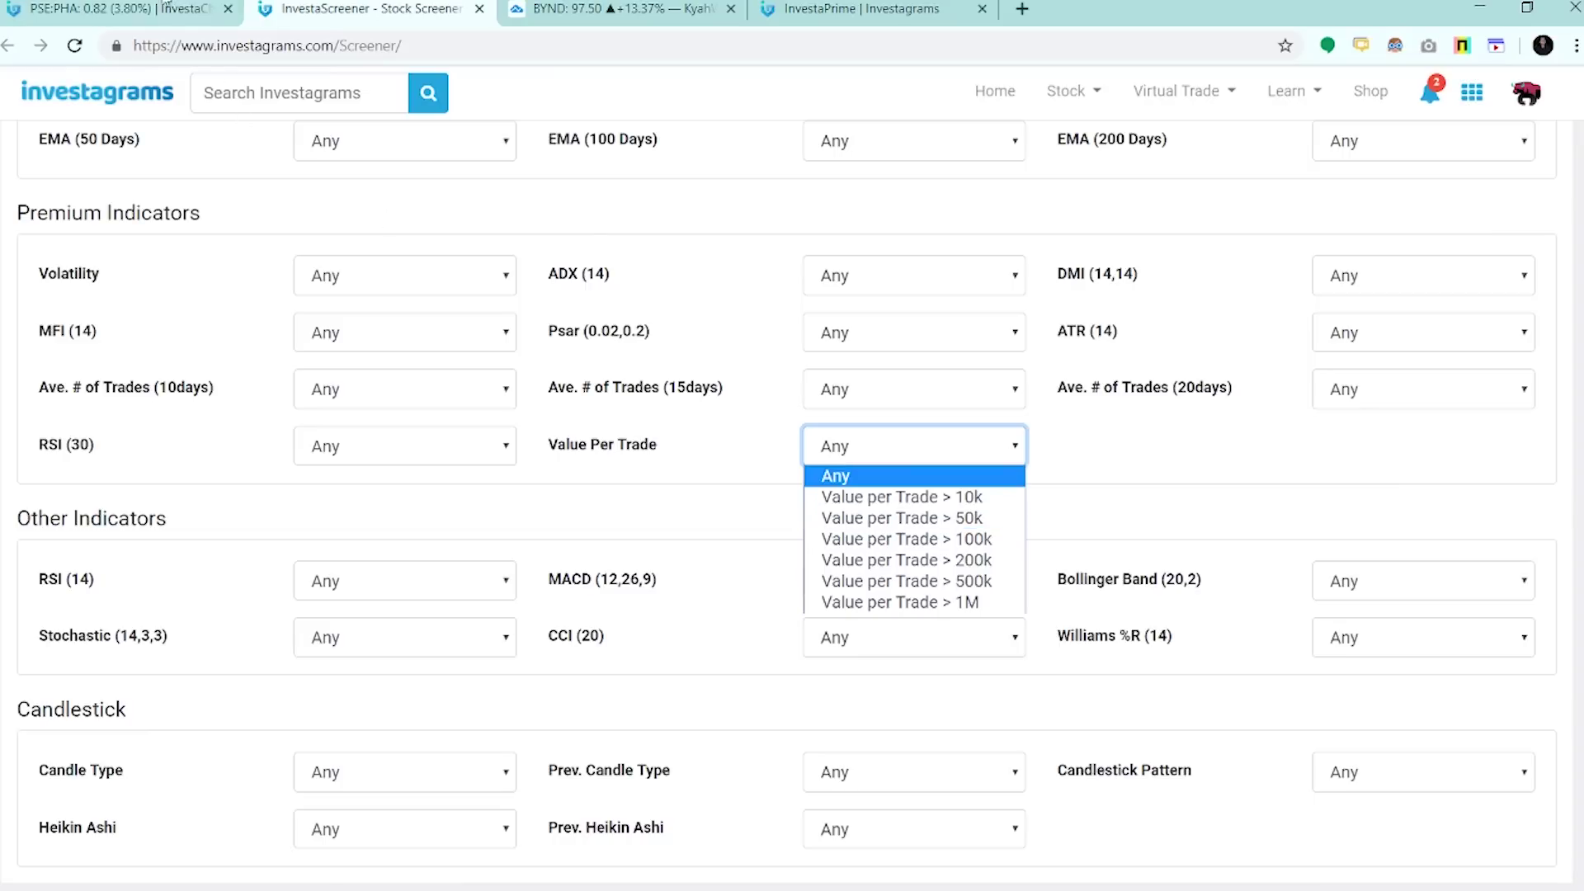
# - Set Value Per Trade to Value per Trade > 50k
pyautogui.click(124, 10)
pyautogui.click(424, 8)
pyautogui.click(940, 447)
pyautogui.click(949, 518)
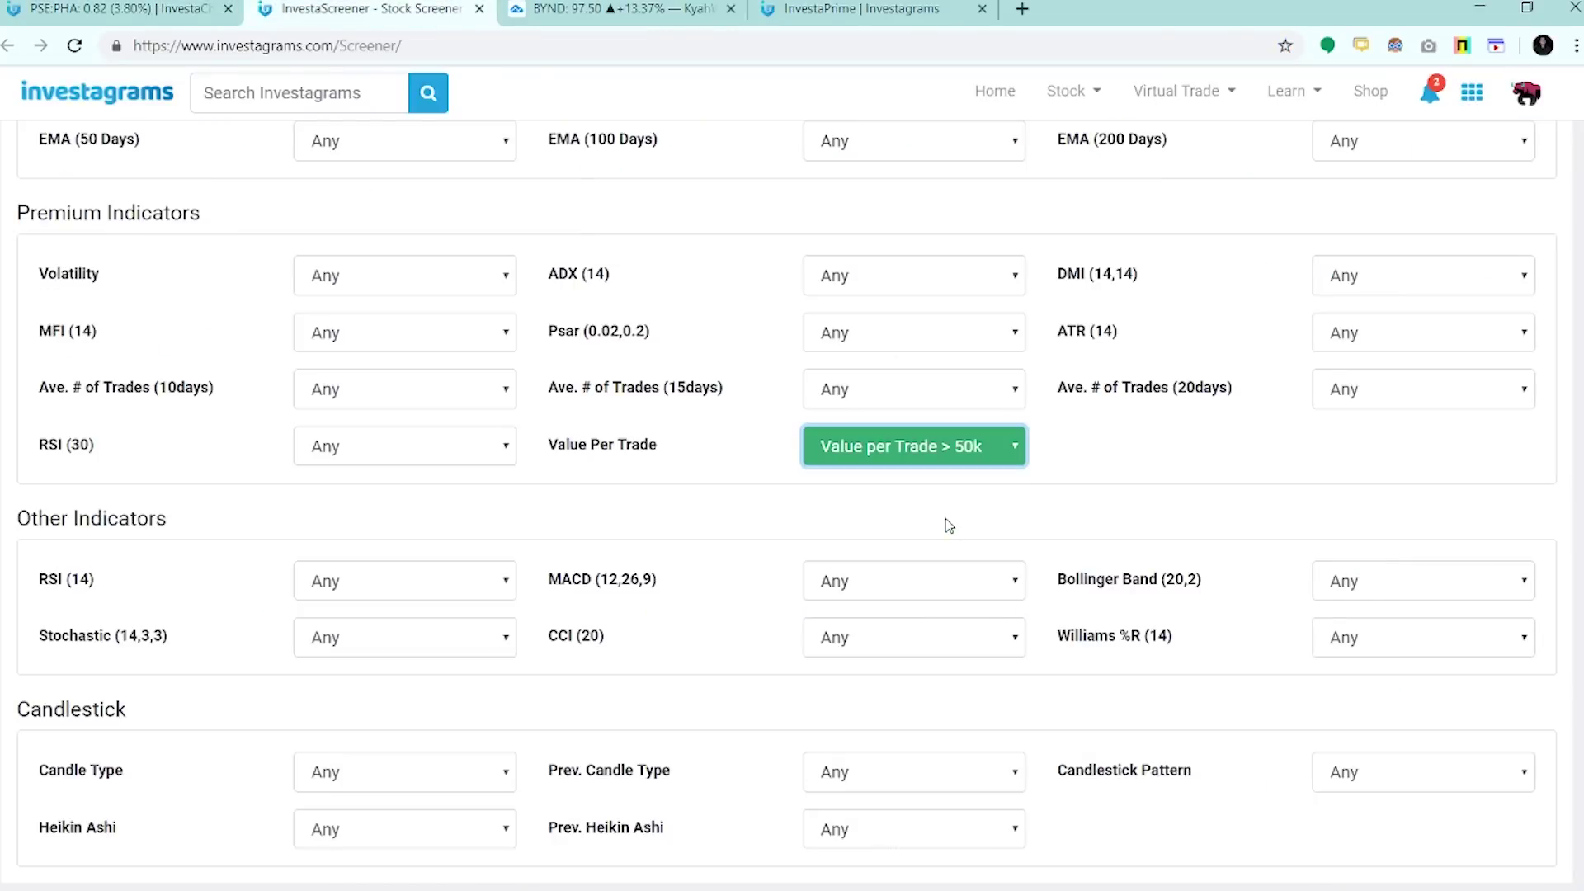
pyautogui.click(124, 10)
# - Flip between the screener and the PHA chart tabs, ending on the screener
pyautogui.click(341, 8)
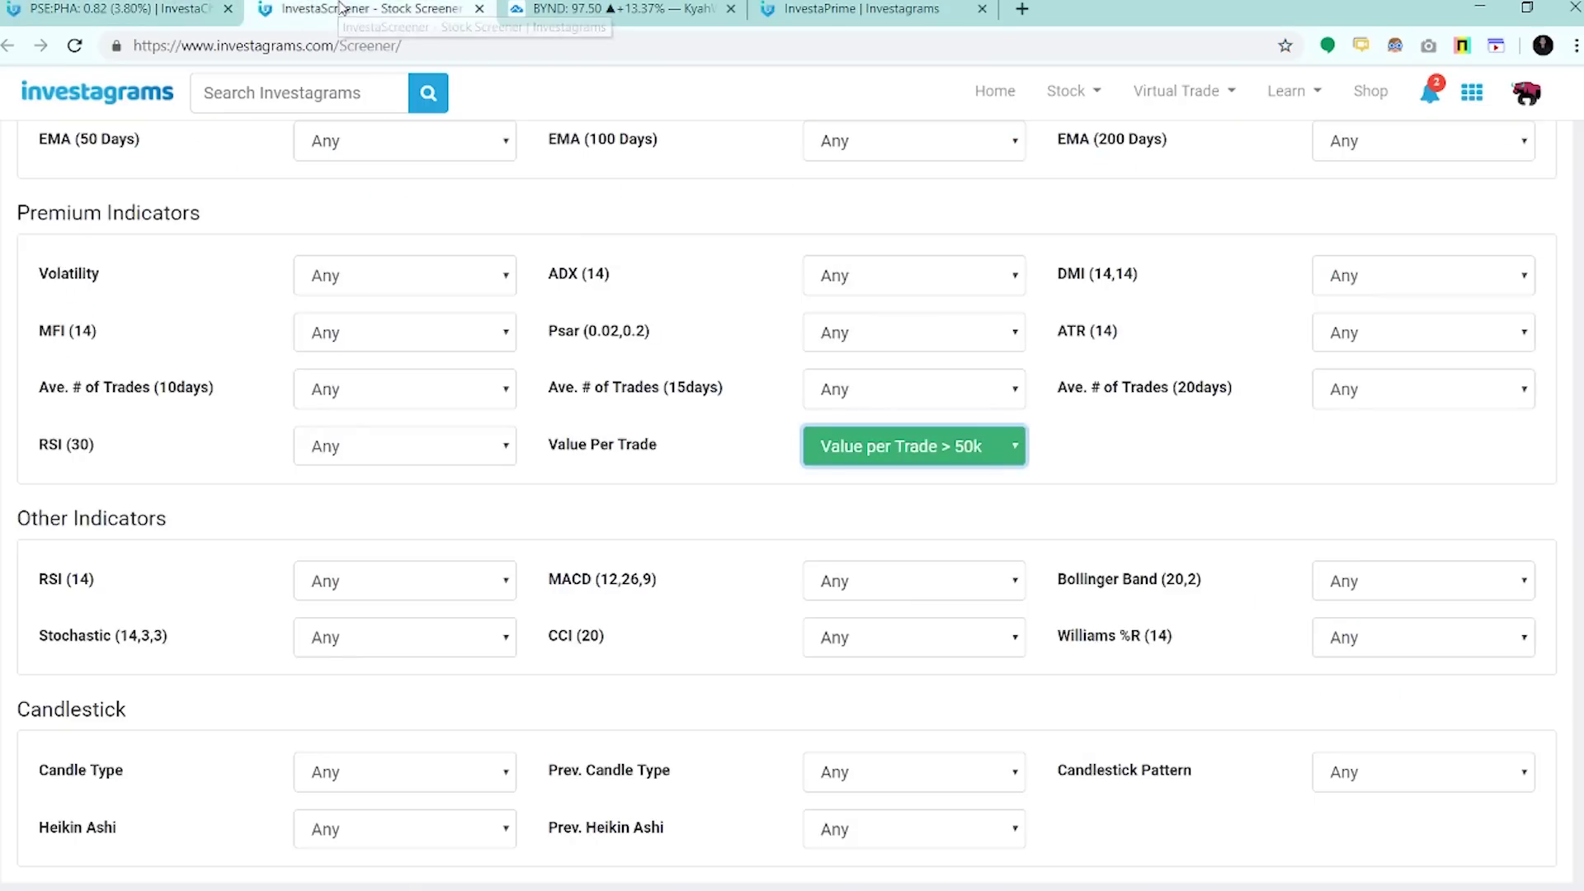
pyautogui.click(213, 9)
pyautogui.click(441, 12)
pyautogui.click(213, 7)
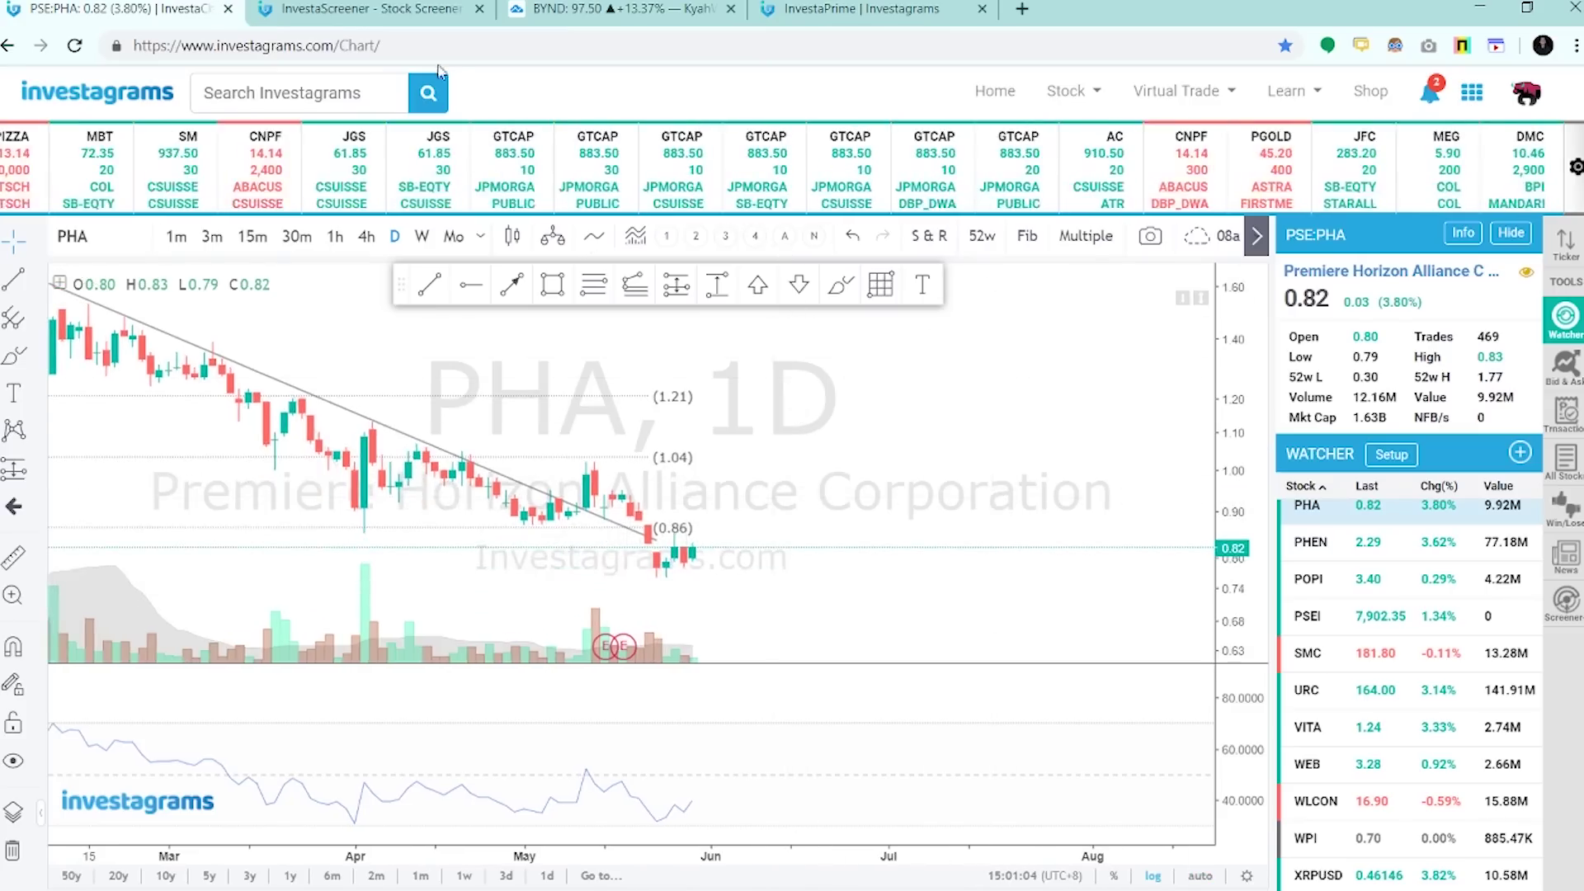
pyautogui.click(363, 10)
# - Try Value per Trade > 10k, then settle back on Value per Trade > 50k
pyautogui.click(871, 446)
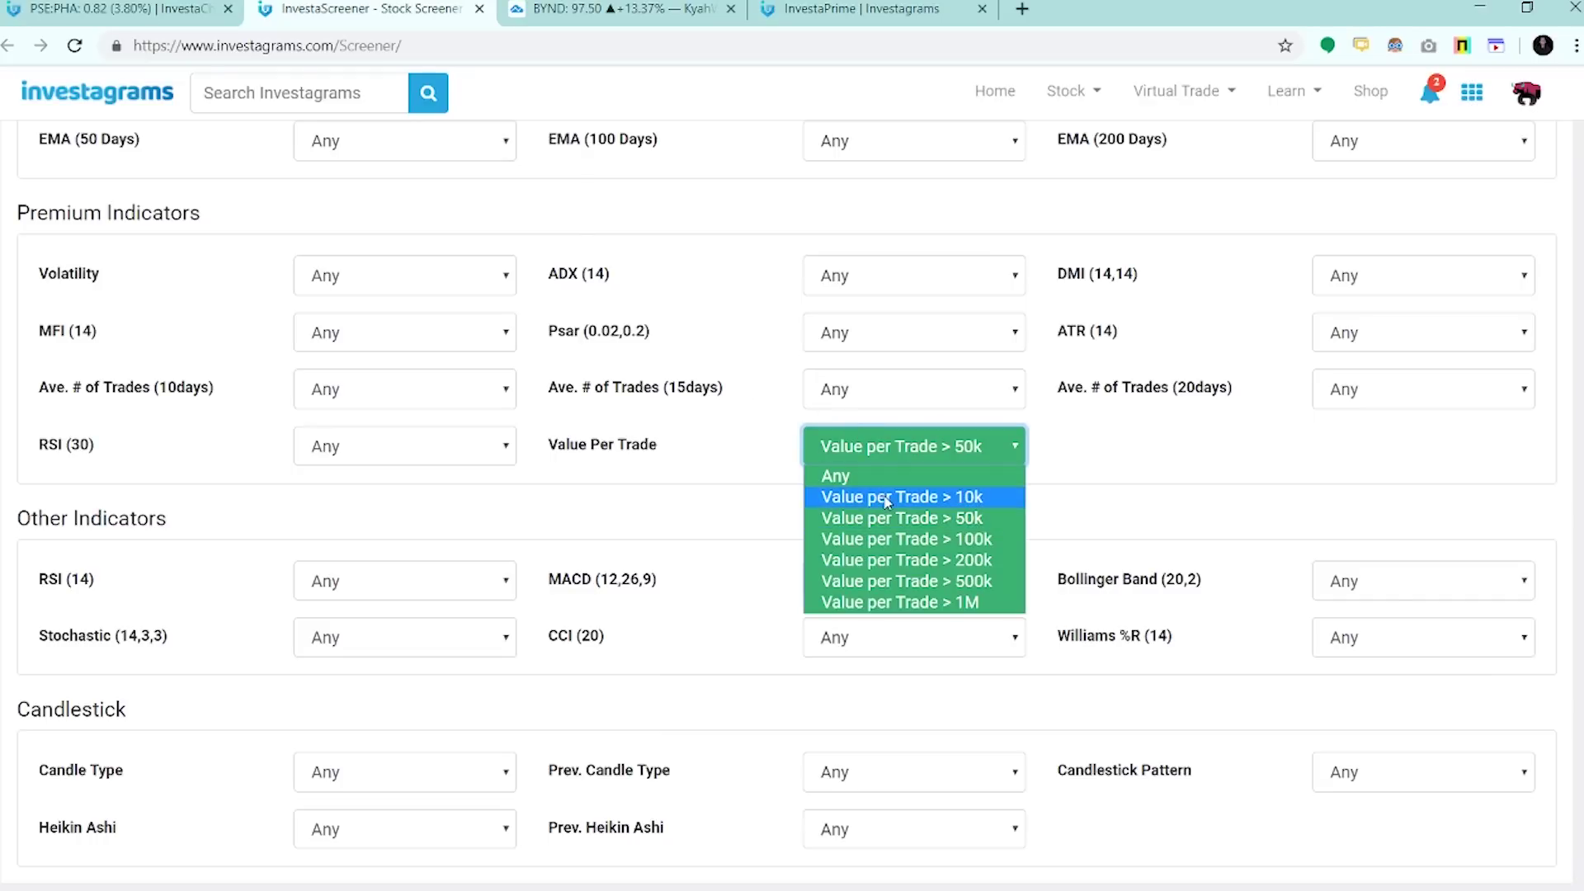
pyautogui.click(895, 498)
pyautogui.click(945, 451)
pyautogui.click(943, 519)
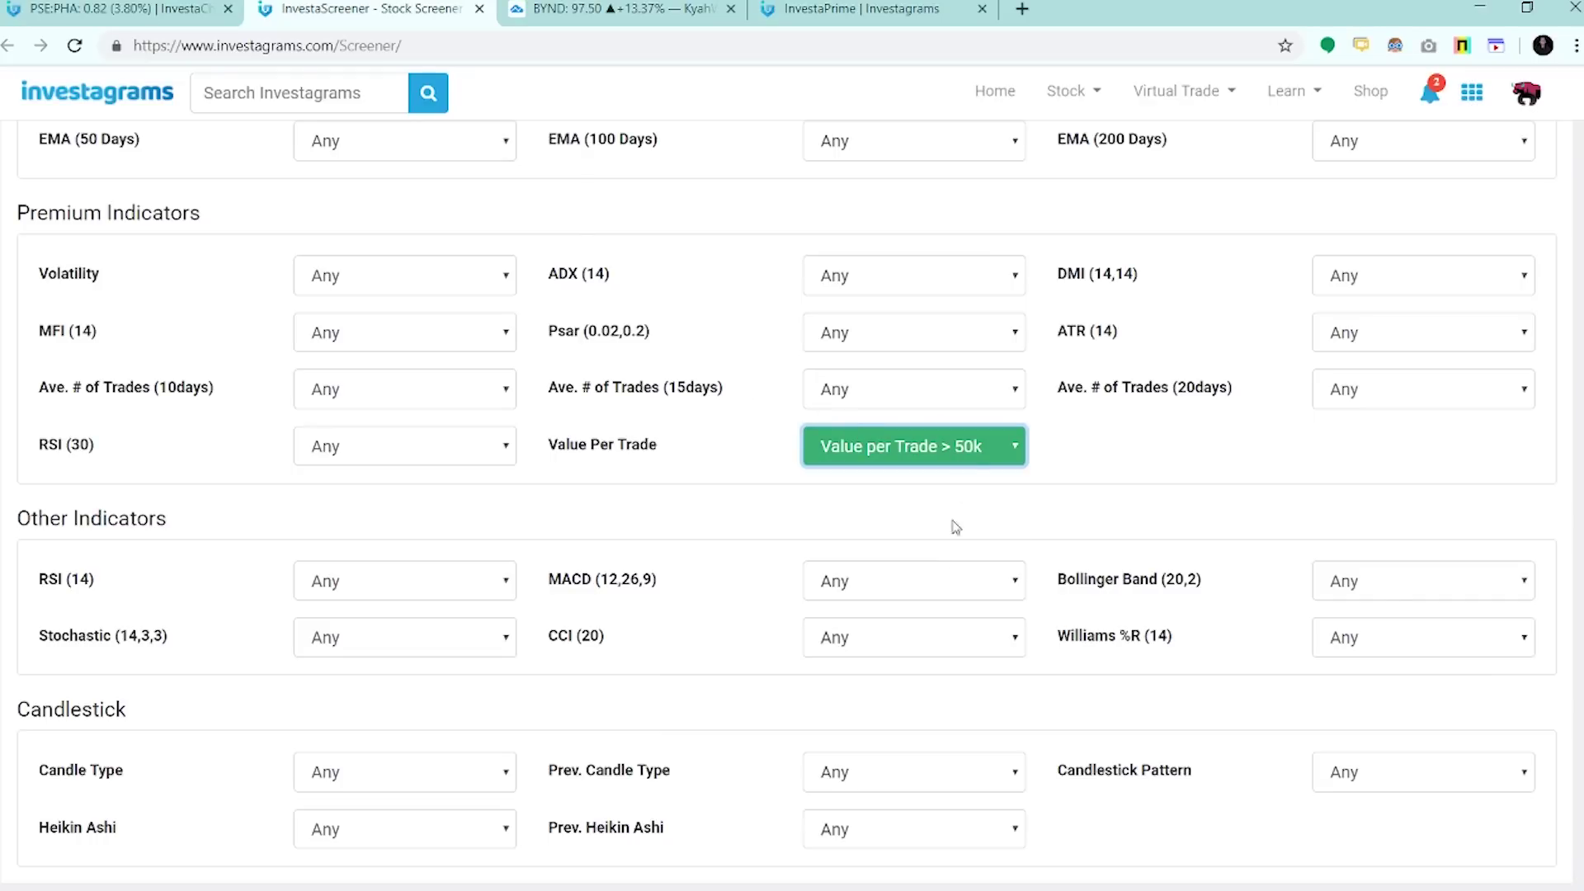
pyautogui.click(949, 446)
pyautogui.click(975, 520)
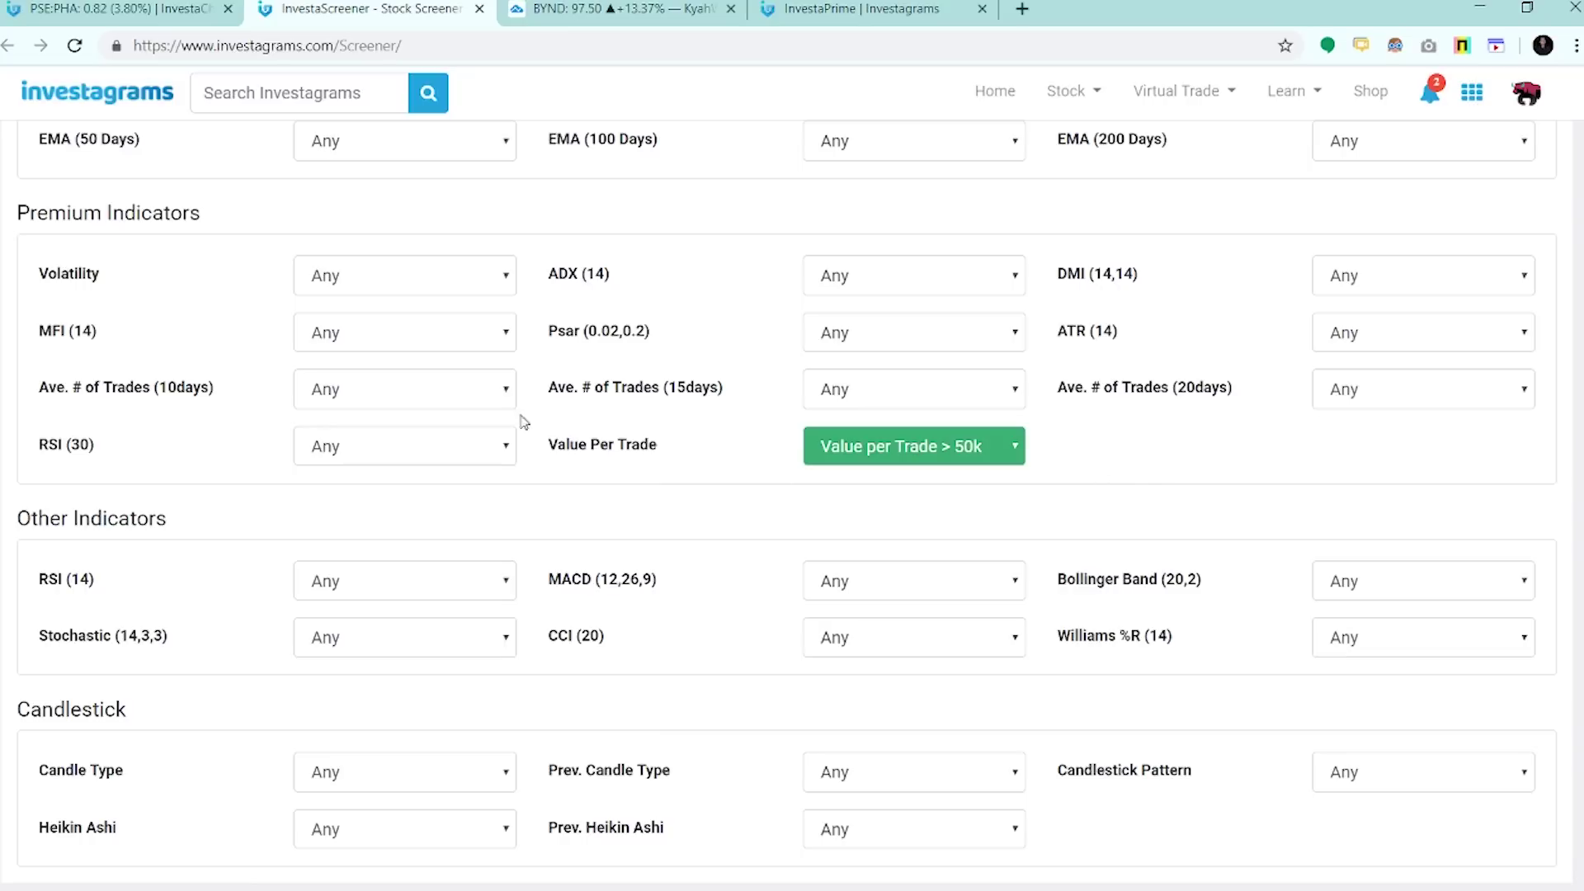
# - Try Volatility at Over 2%, 3% and 5%, ending at Over 2%; reset Value Per Trade to Any
pyautogui.click(377, 294)
pyautogui.click(375, 328)
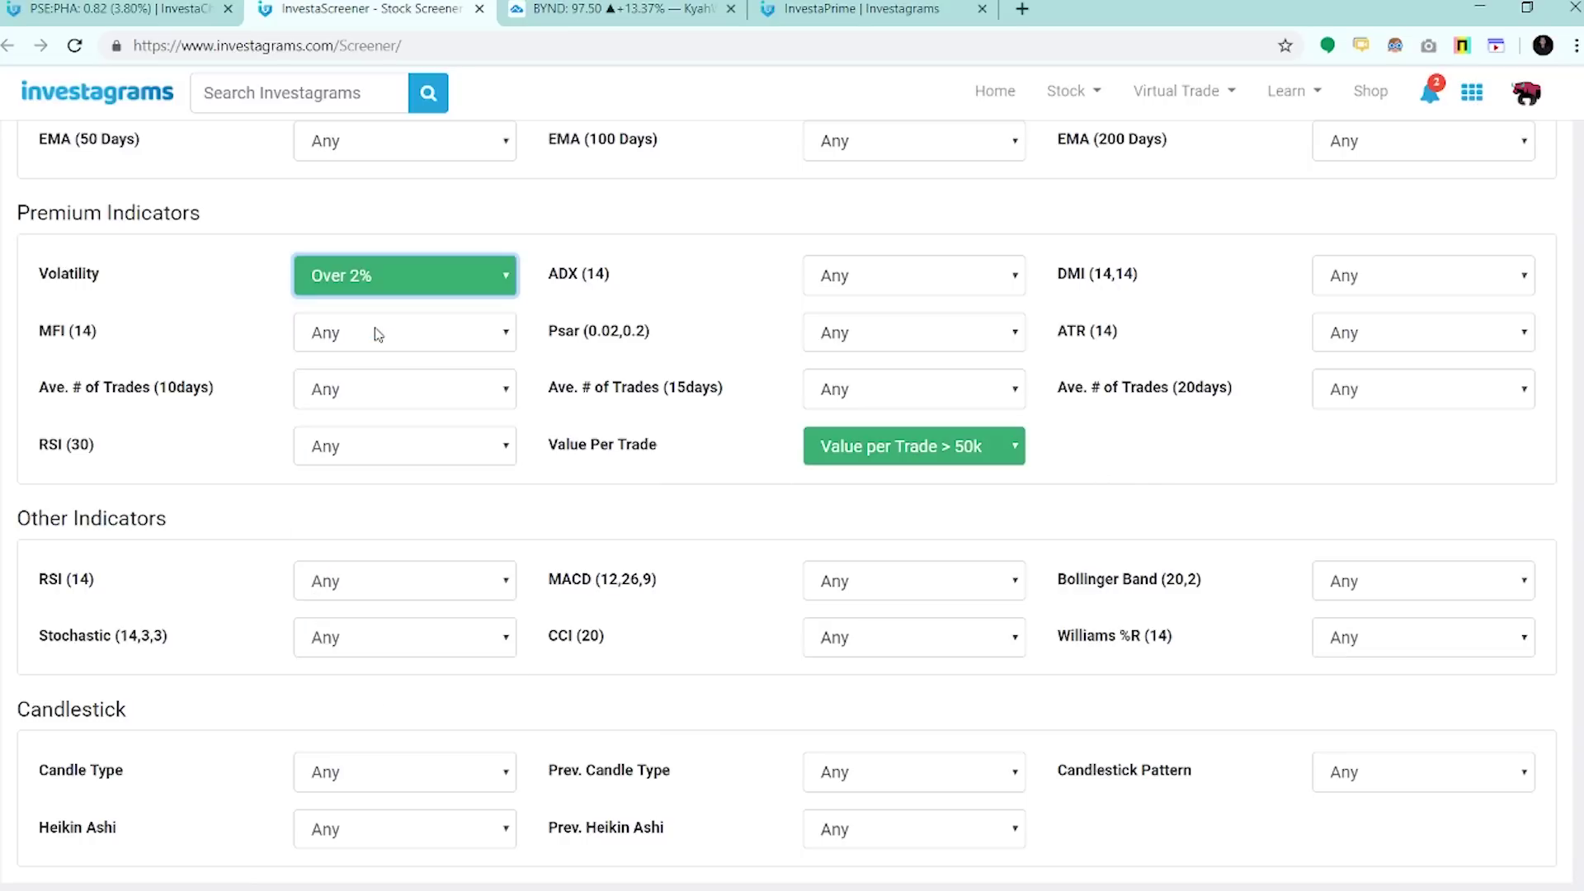
pyautogui.click(378, 285)
pyautogui.click(381, 350)
pyautogui.click(395, 274)
pyautogui.click(401, 347)
pyautogui.click(408, 286)
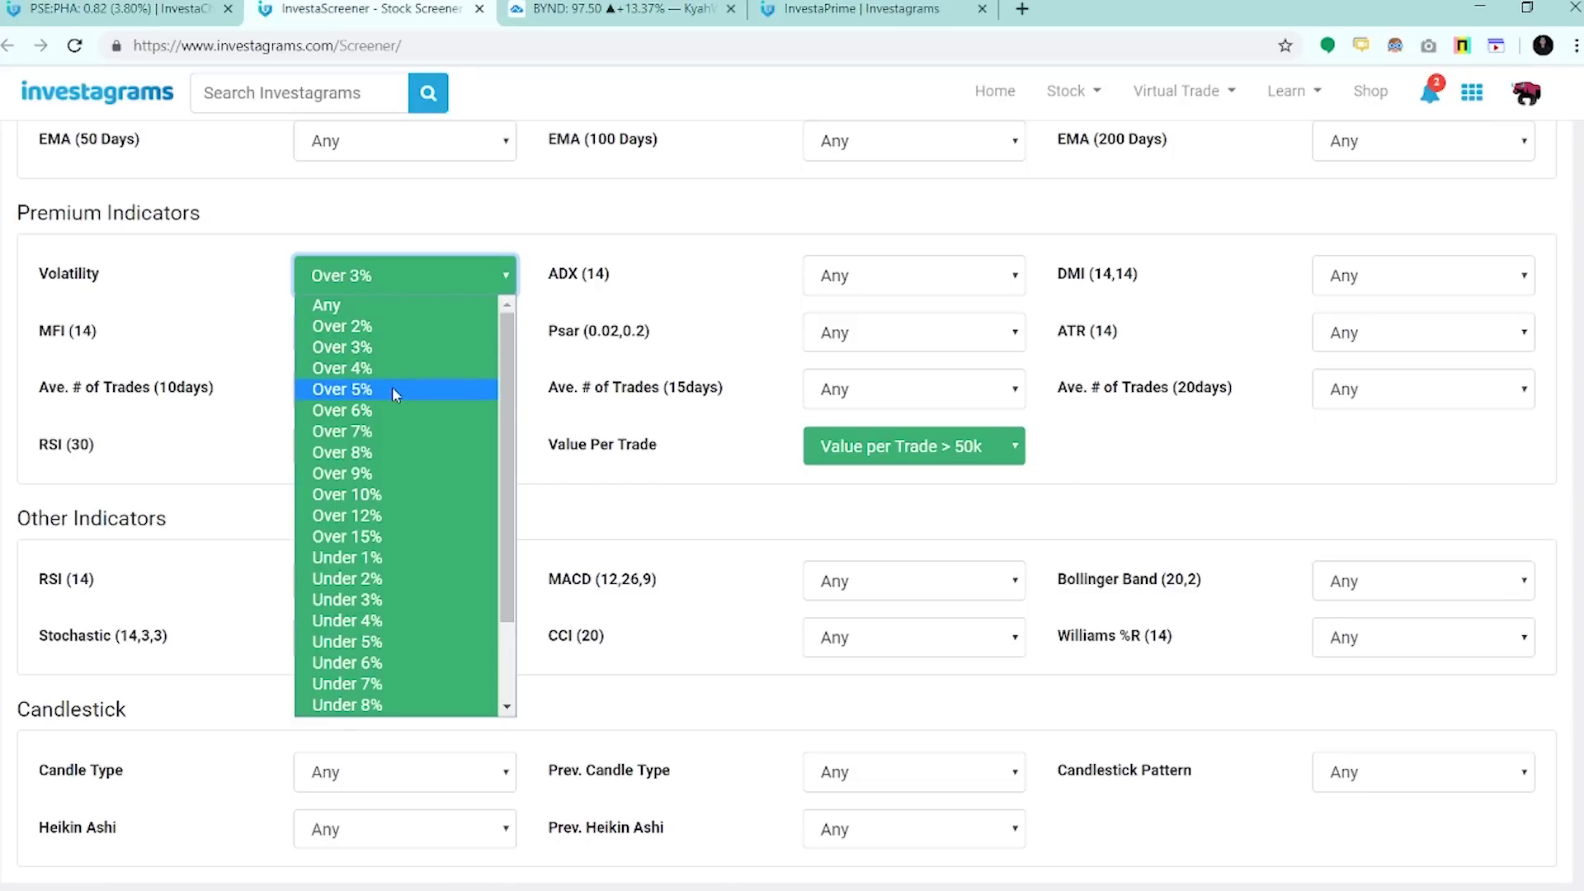
pyautogui.click(392, 388)
pyautogui.click(414, 290)
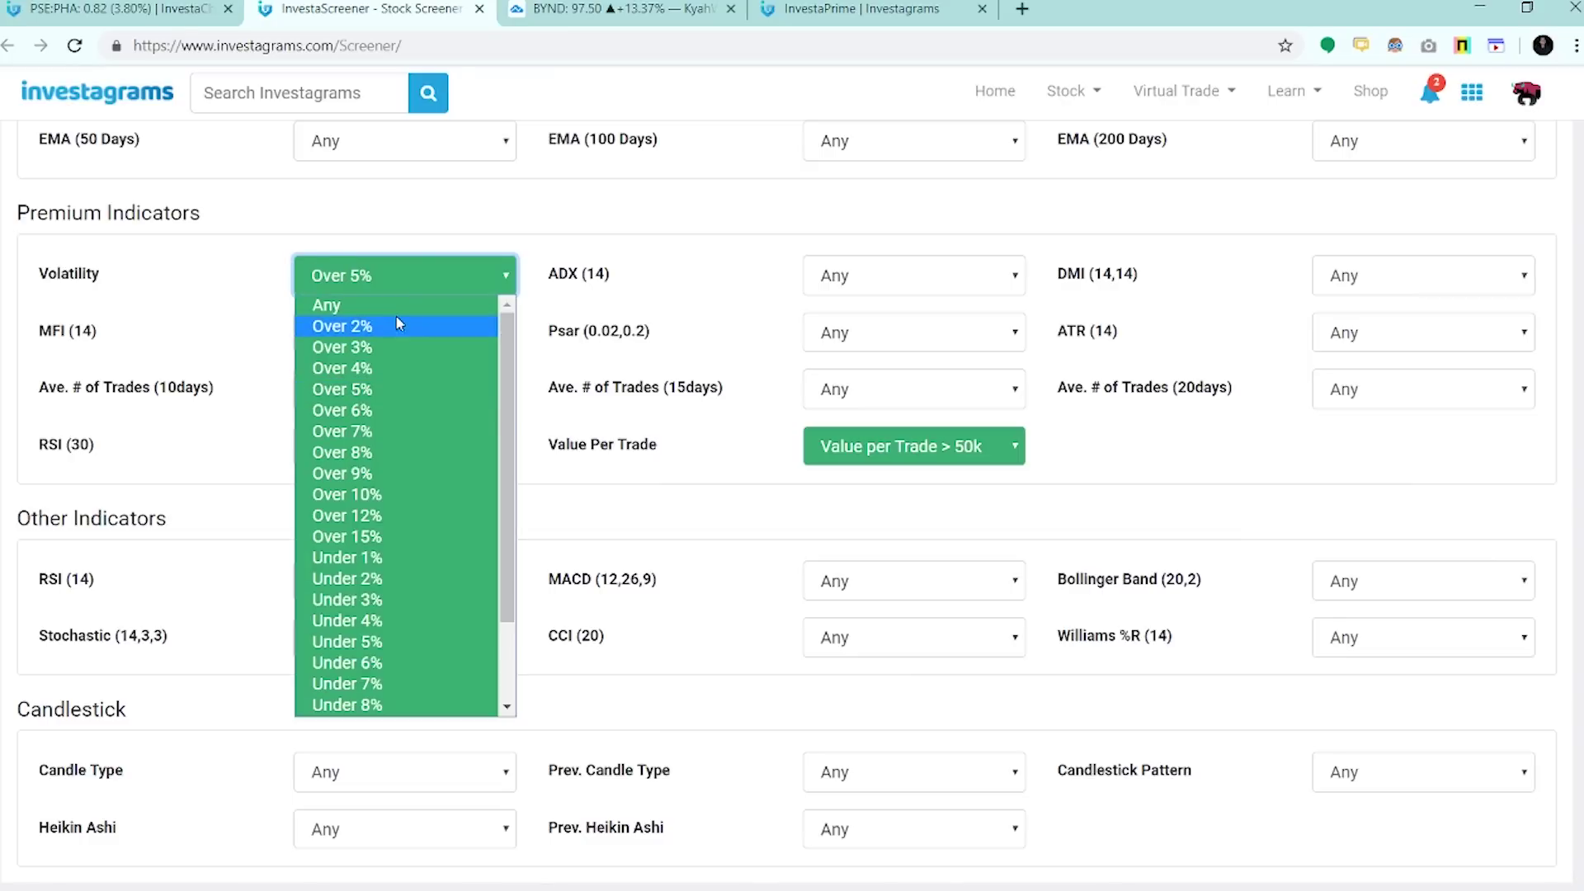
pyautogui.click(399, 327)
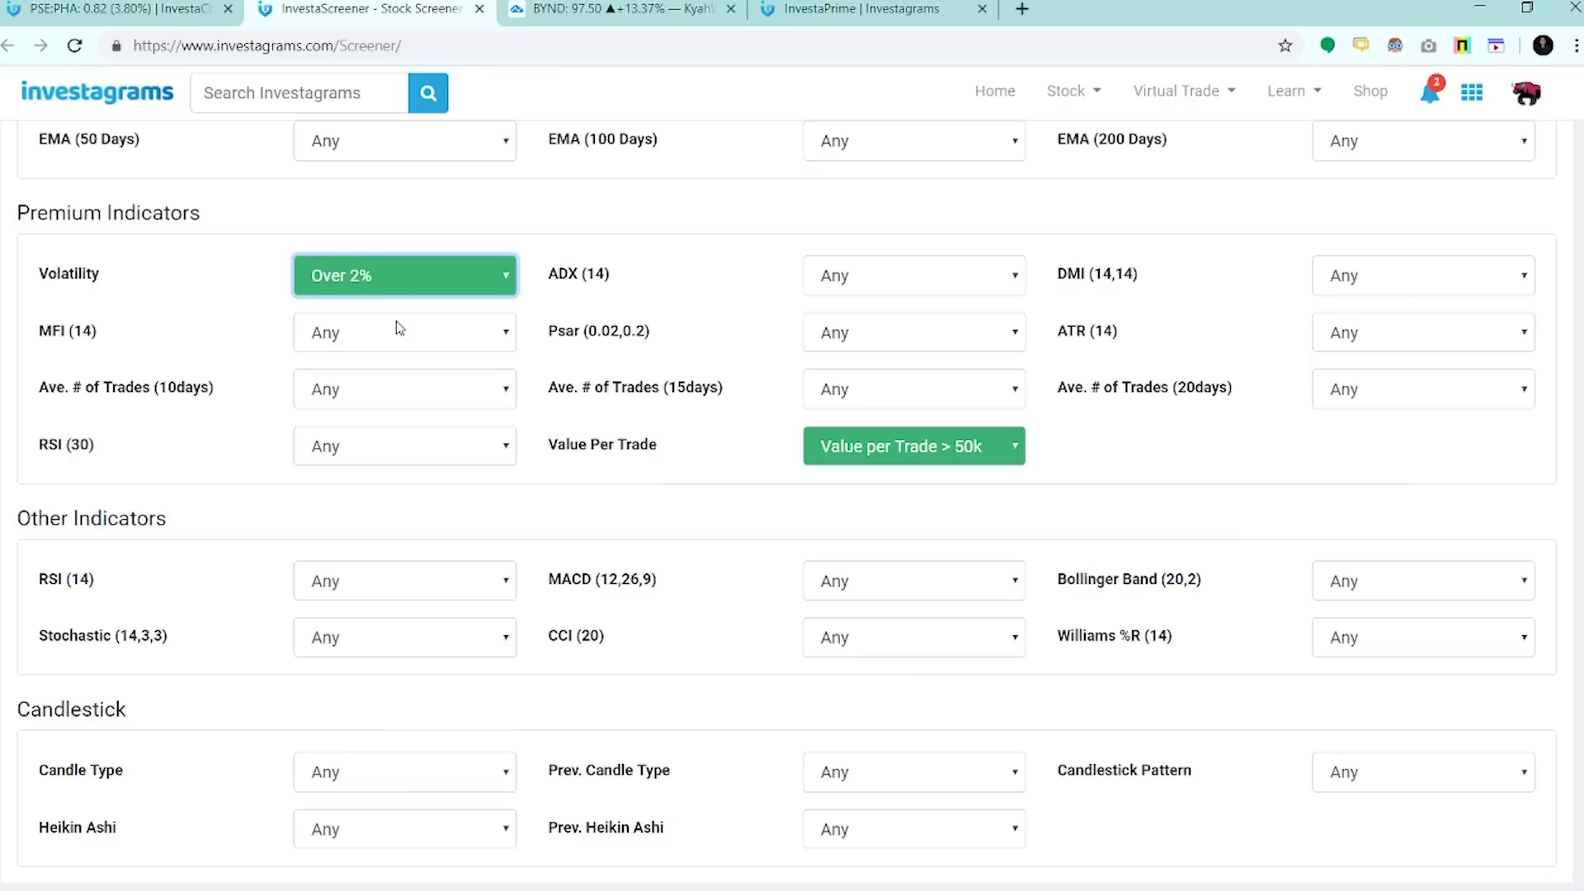
pyautogui.click(855, 447)
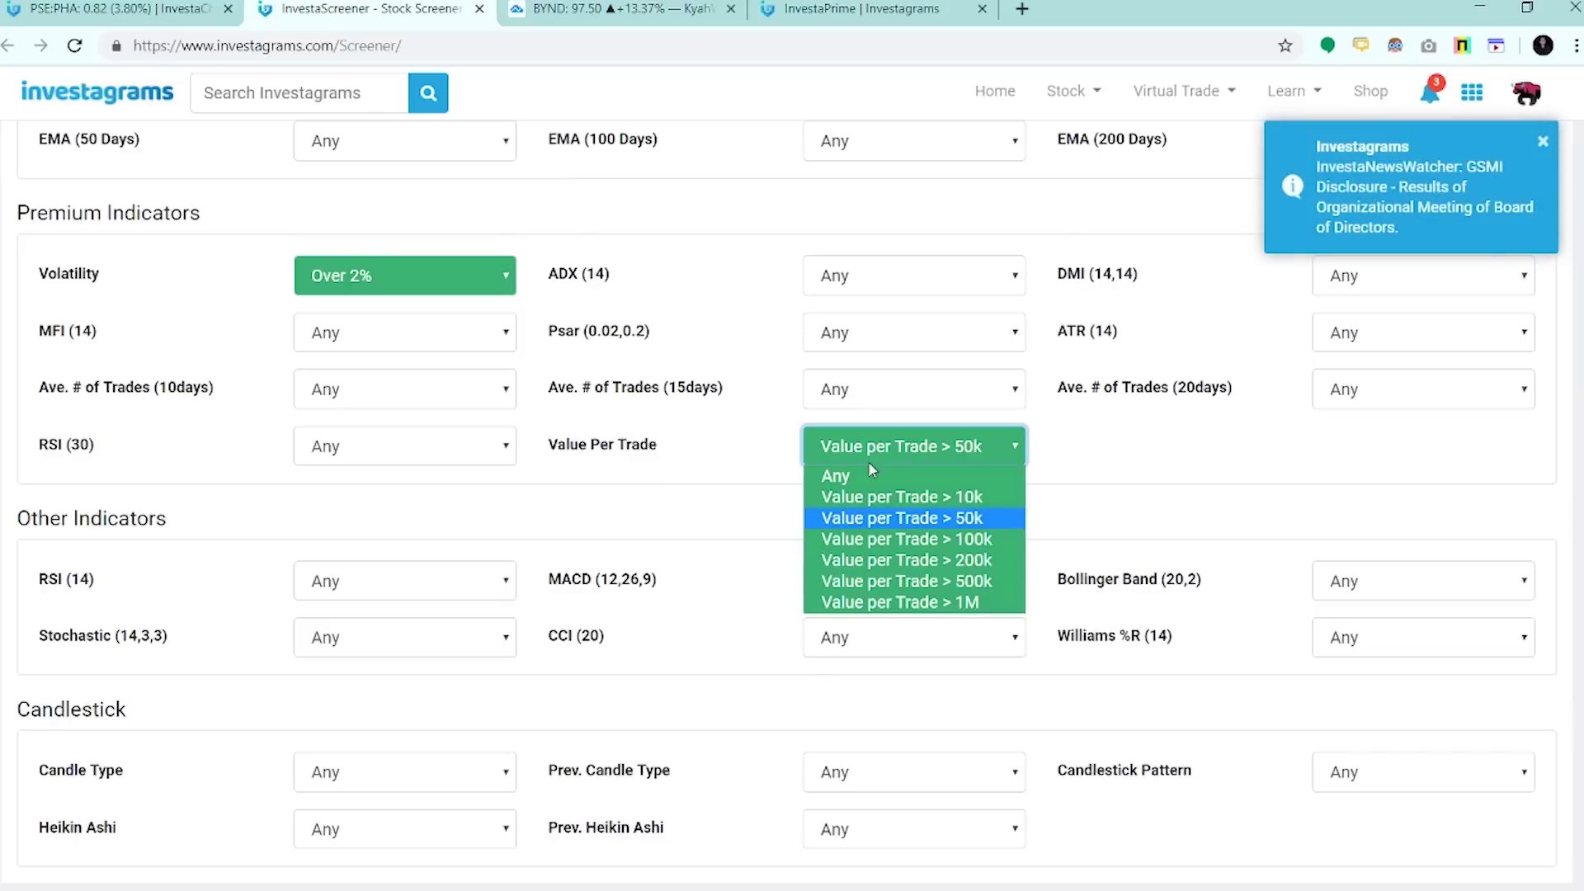
pyautogui.click(873, 477)
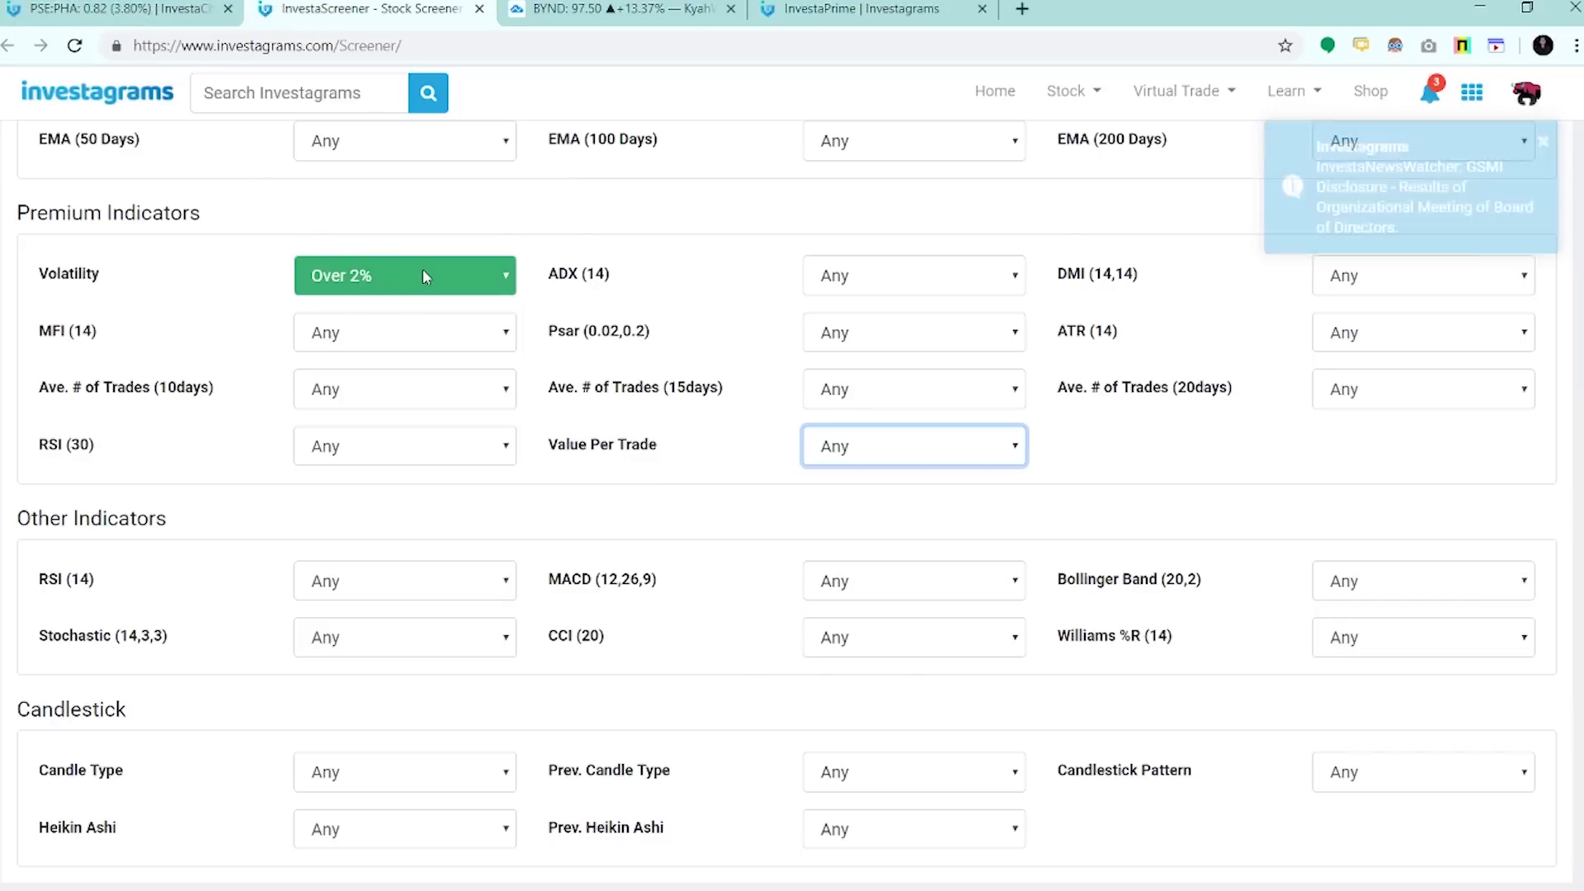
# - On the PHA chart, measure a price range from the last candle, then delete it
pyautogui.click(116, 9)
pyautogui.hscroll(-5, 825, 537)
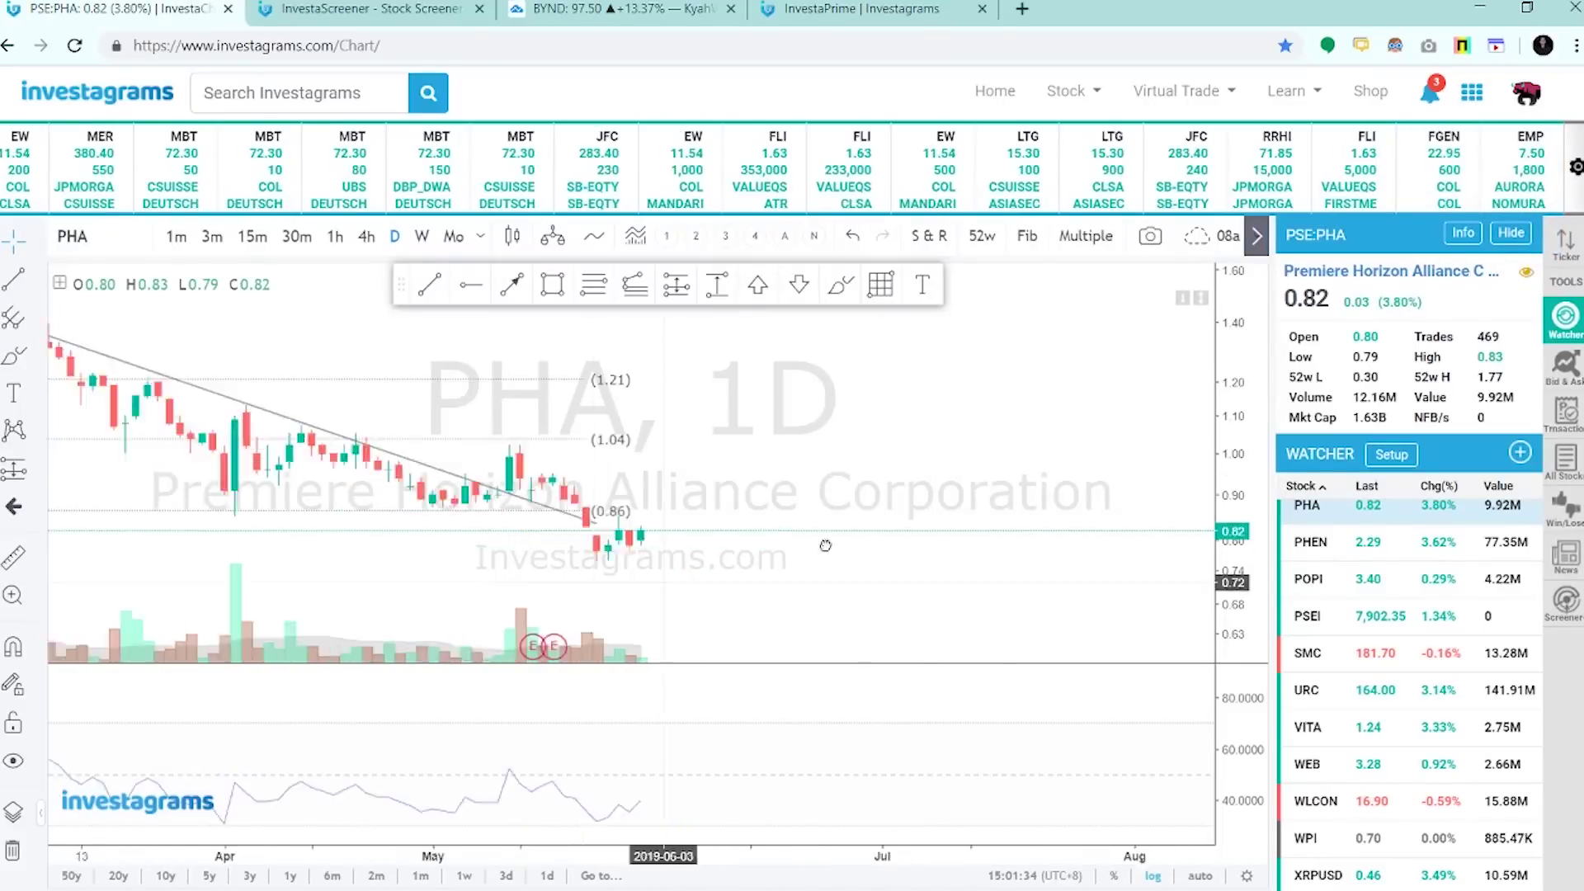
pyautogui.scroll(3, 1196, 459)
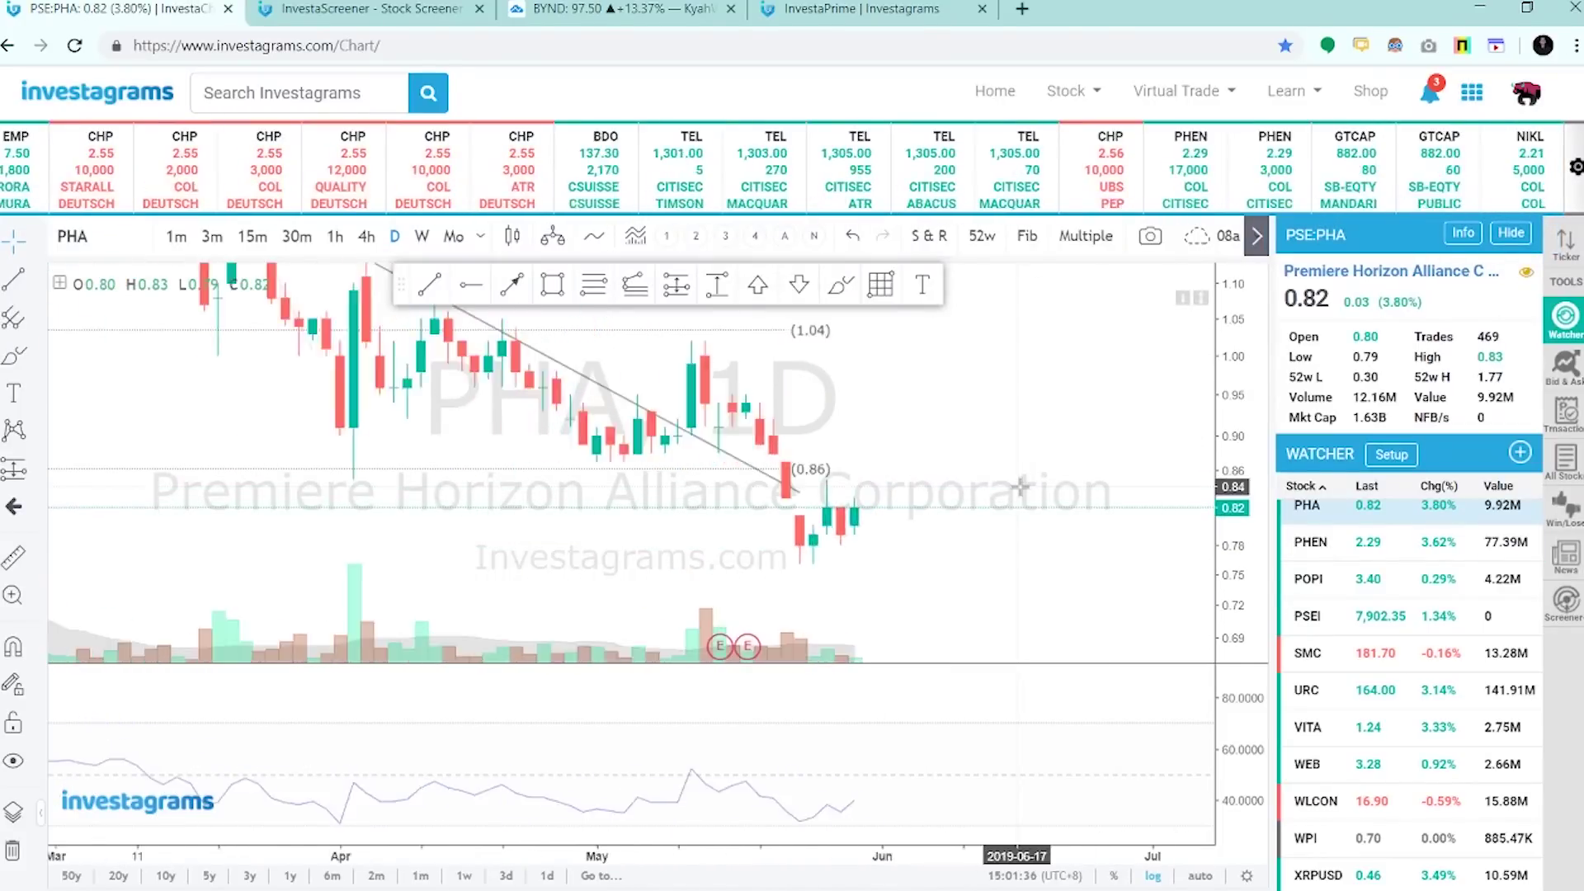
pyautogui.click(769, 534)
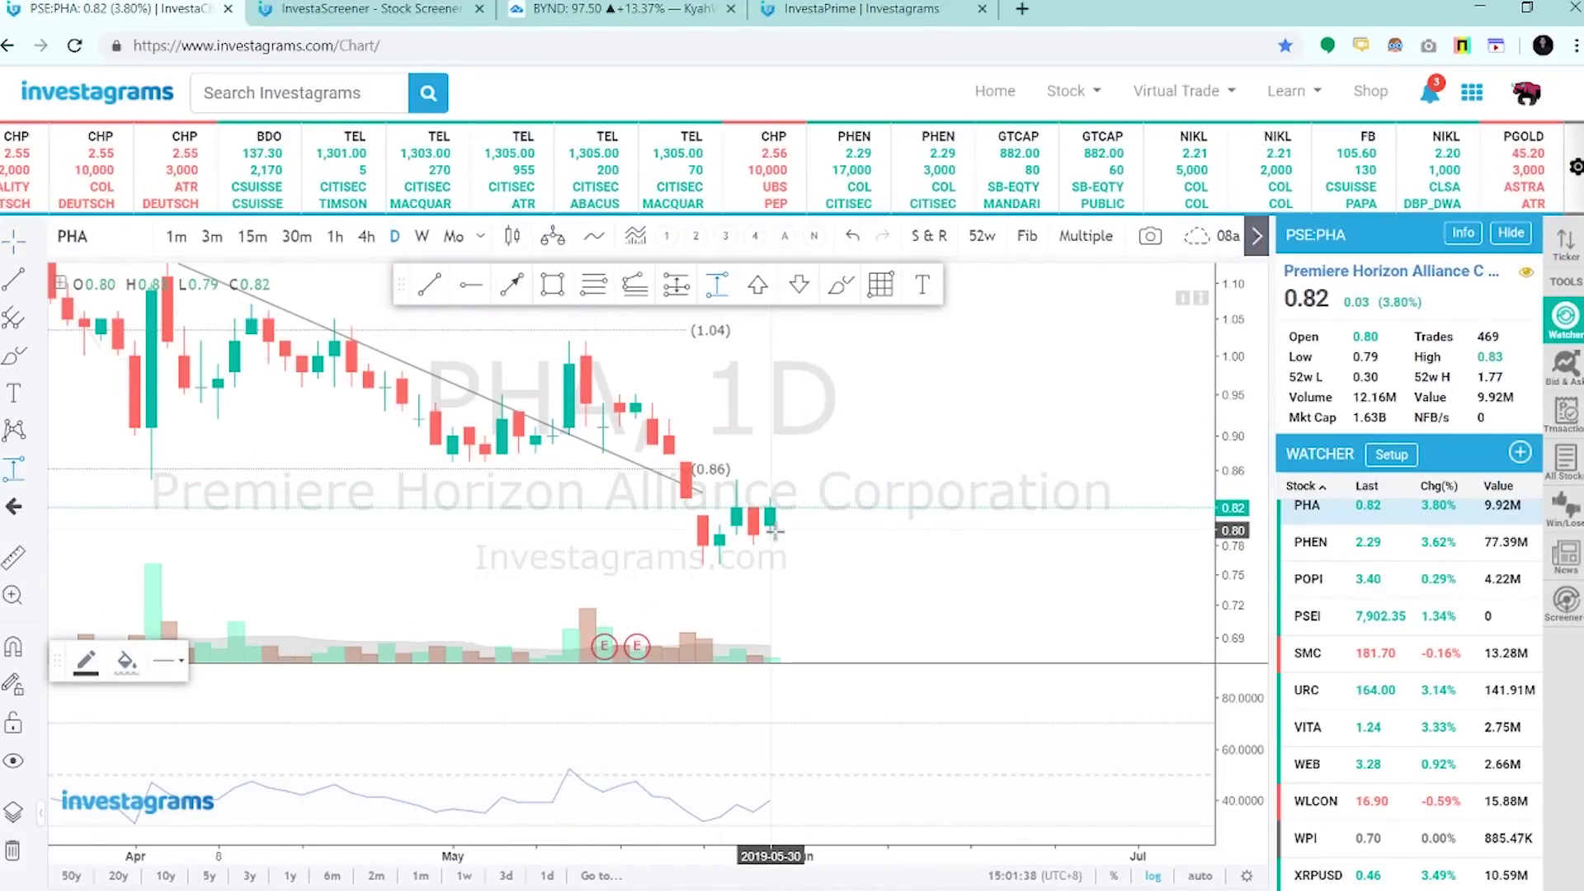
pyautogui.click(805, 496)
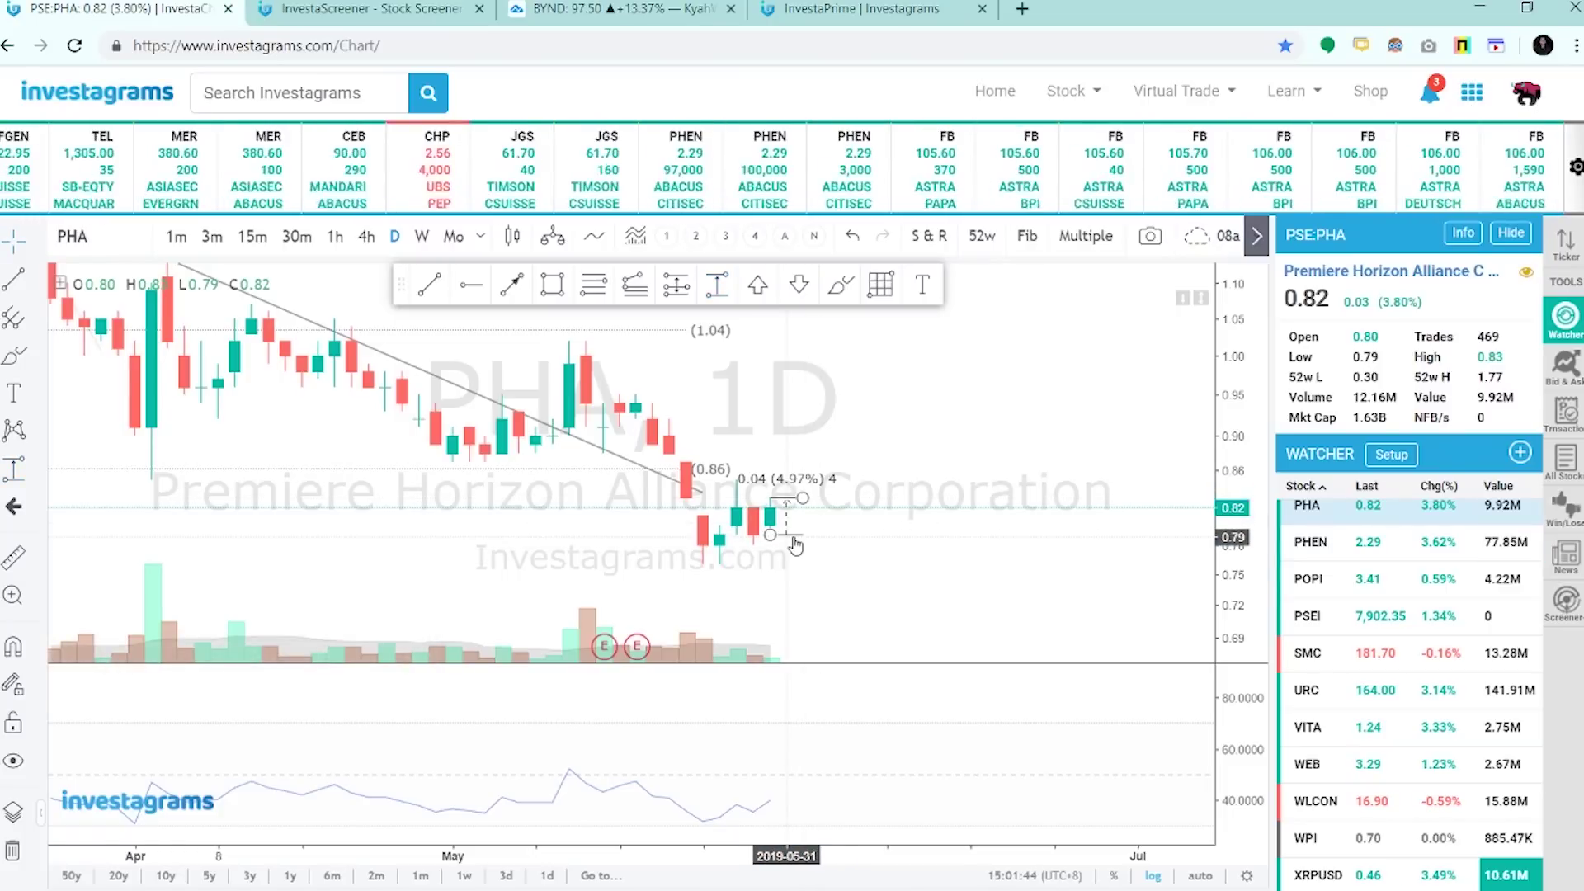
pyautogui.click(793, 545)
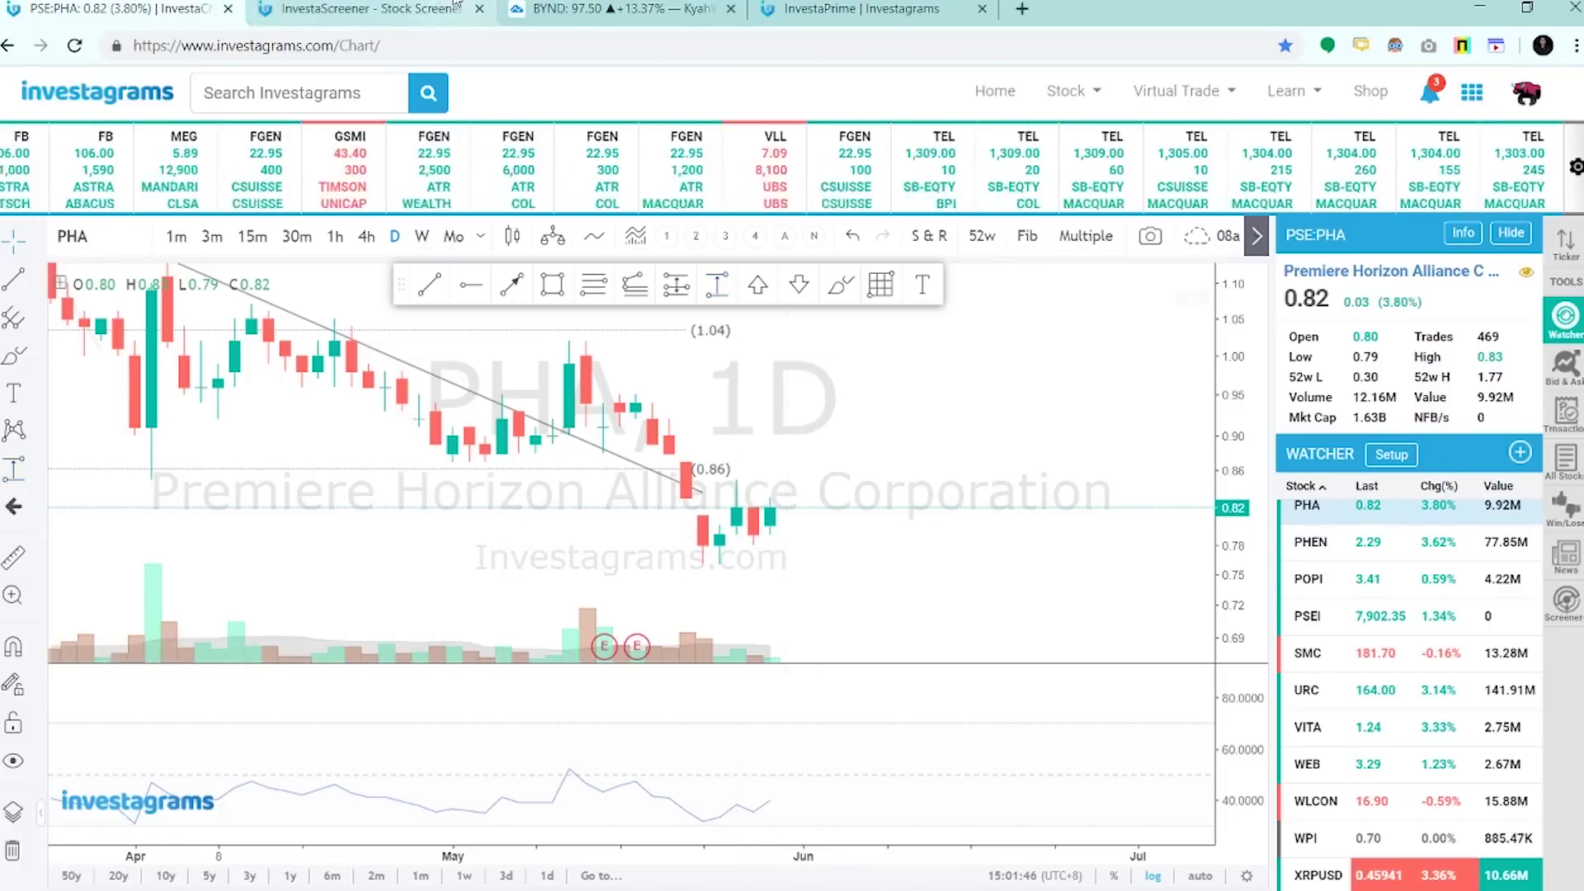
# - Back on the screener, clear the Volatility filter to Any
pyautogui.click(367, 9)
pyautogui.click(444, 292)
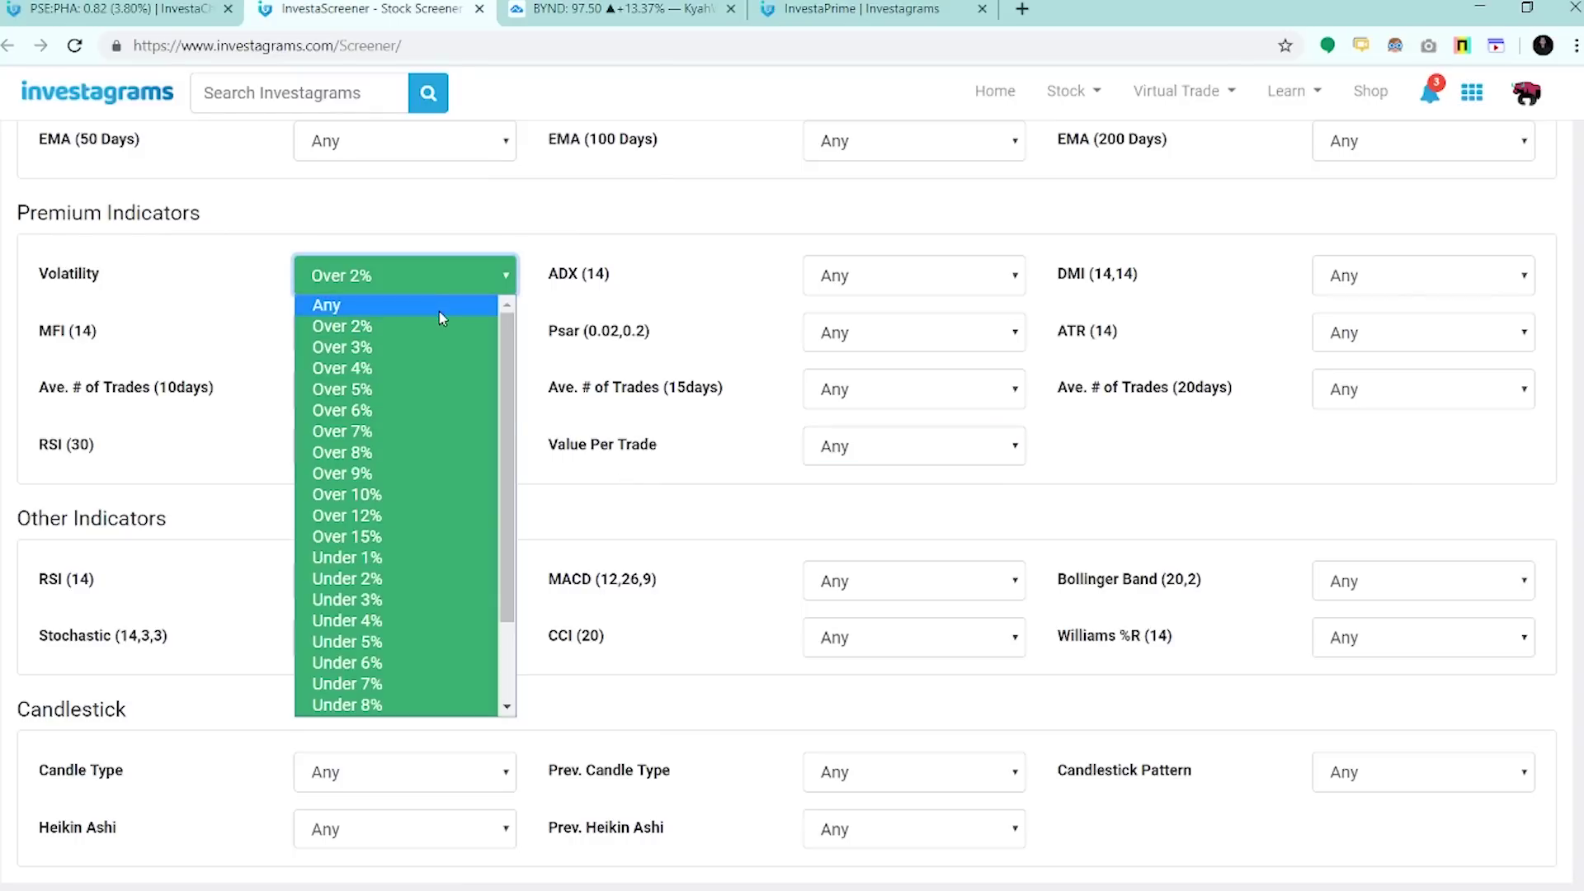
pyautogui.click(439, 311)
# - In the Descriptive filters, set Market Capitalization to Market Cap < 3 Billion
pyautogui.scroll(-3, 450, 522)
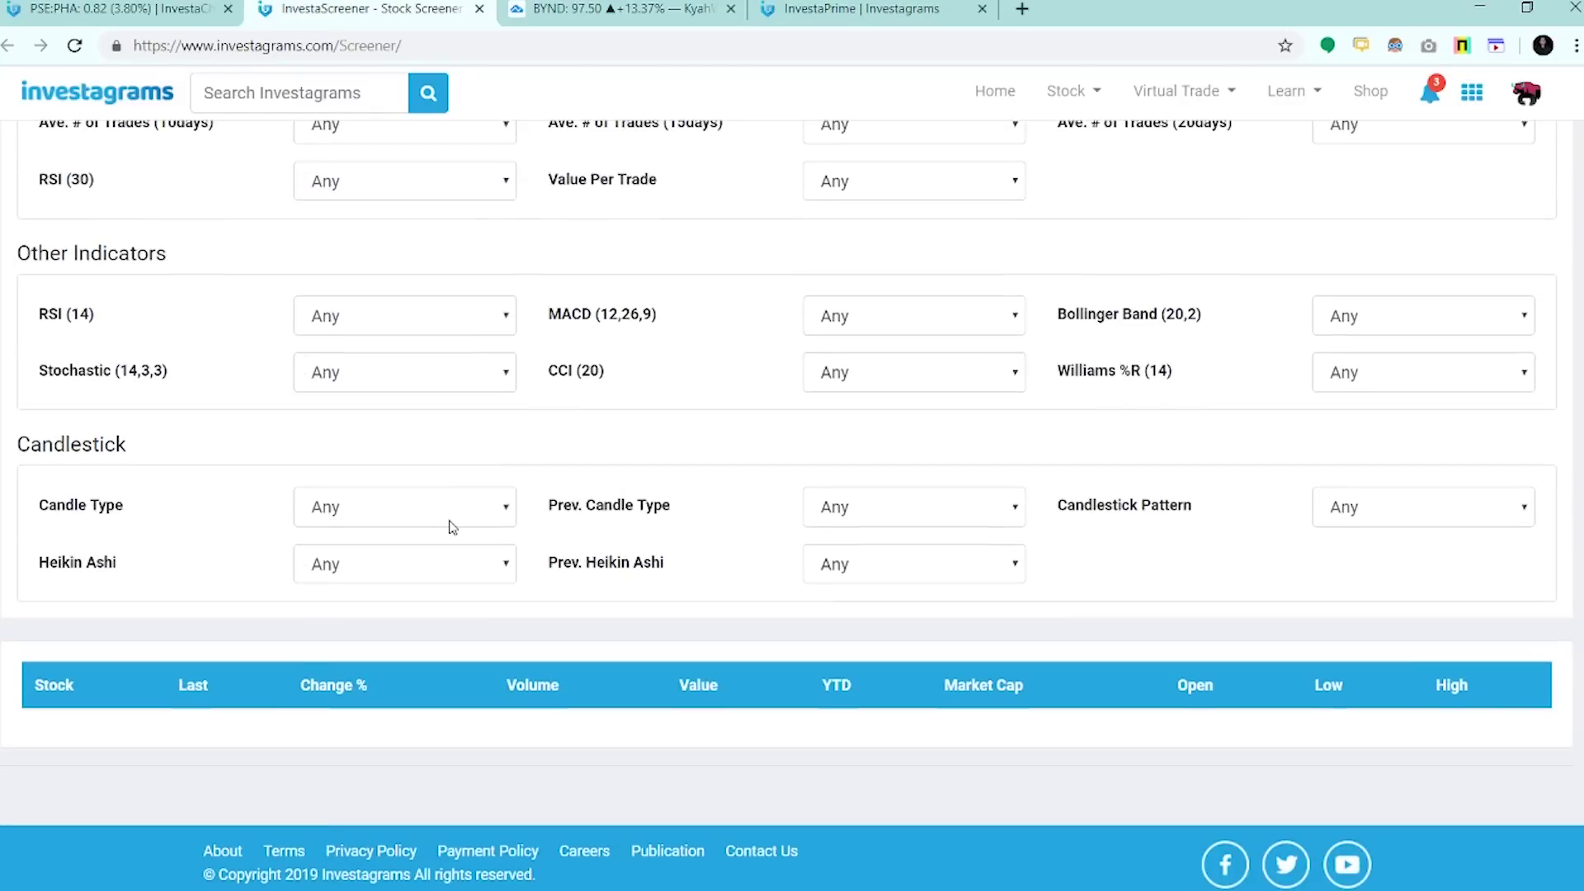
pyautogui.scroll(15, 451, 523)
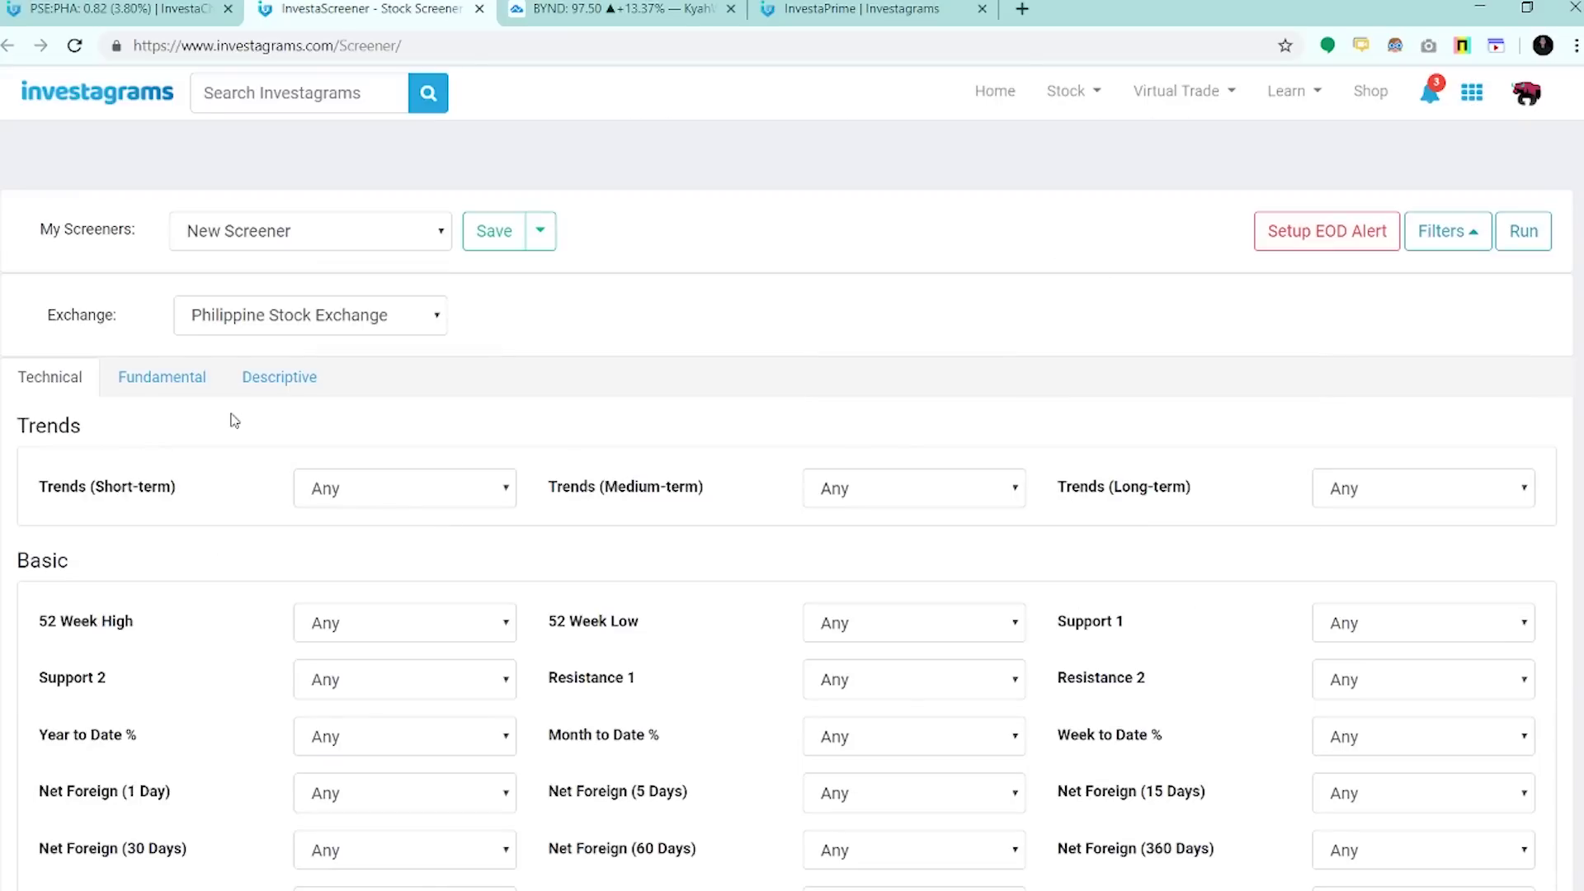
pyautogui.click(303, 393)
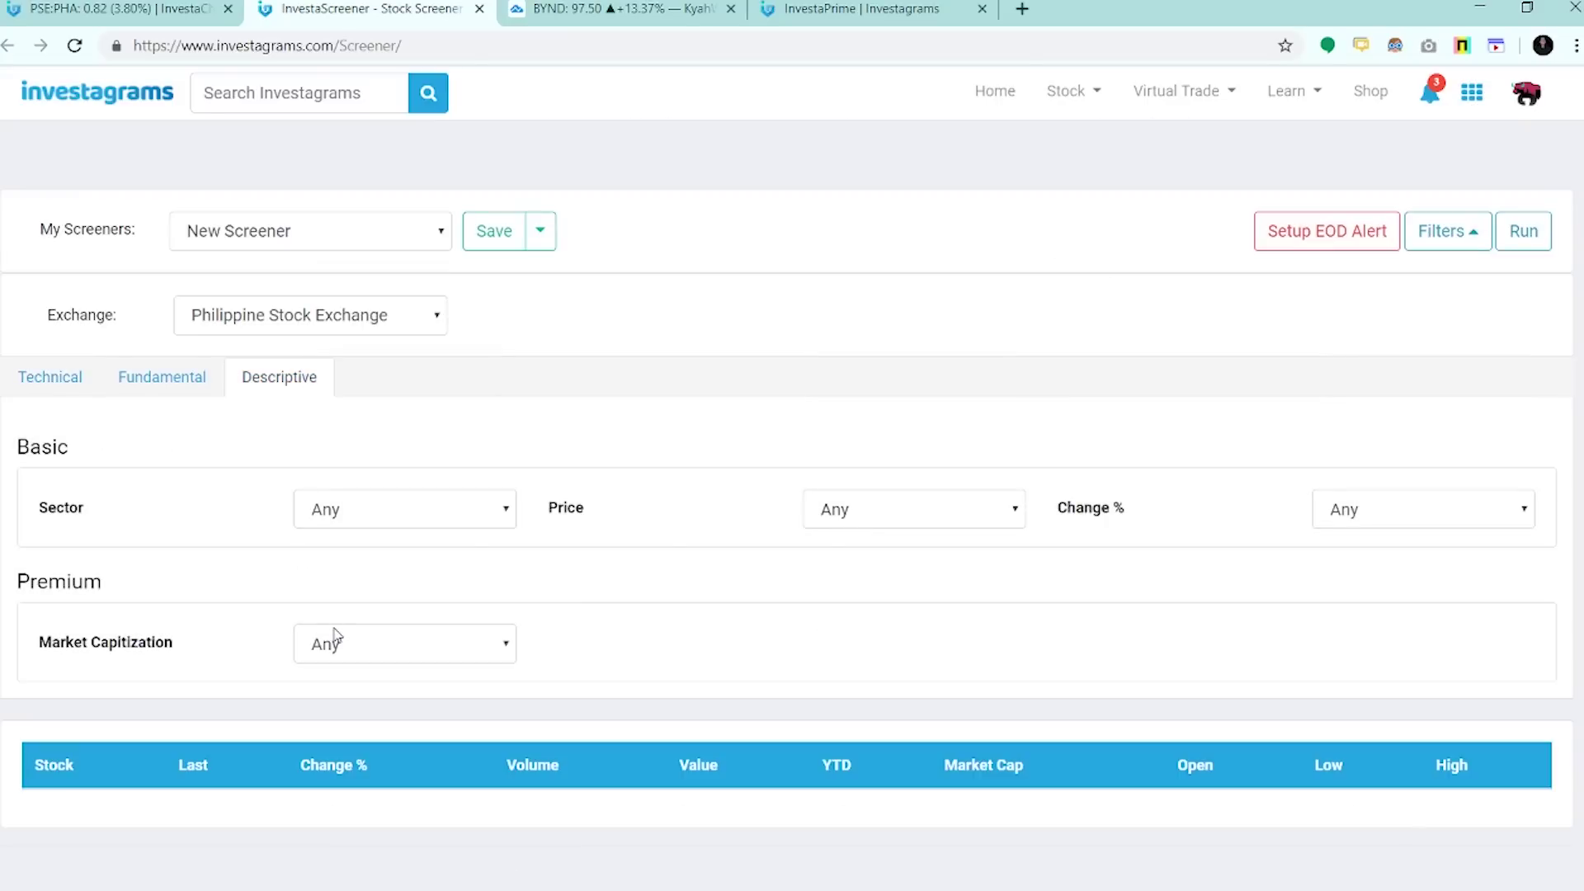
pyautogui.moveTo(30, 645); pyautogui.dragTo(172, 648)
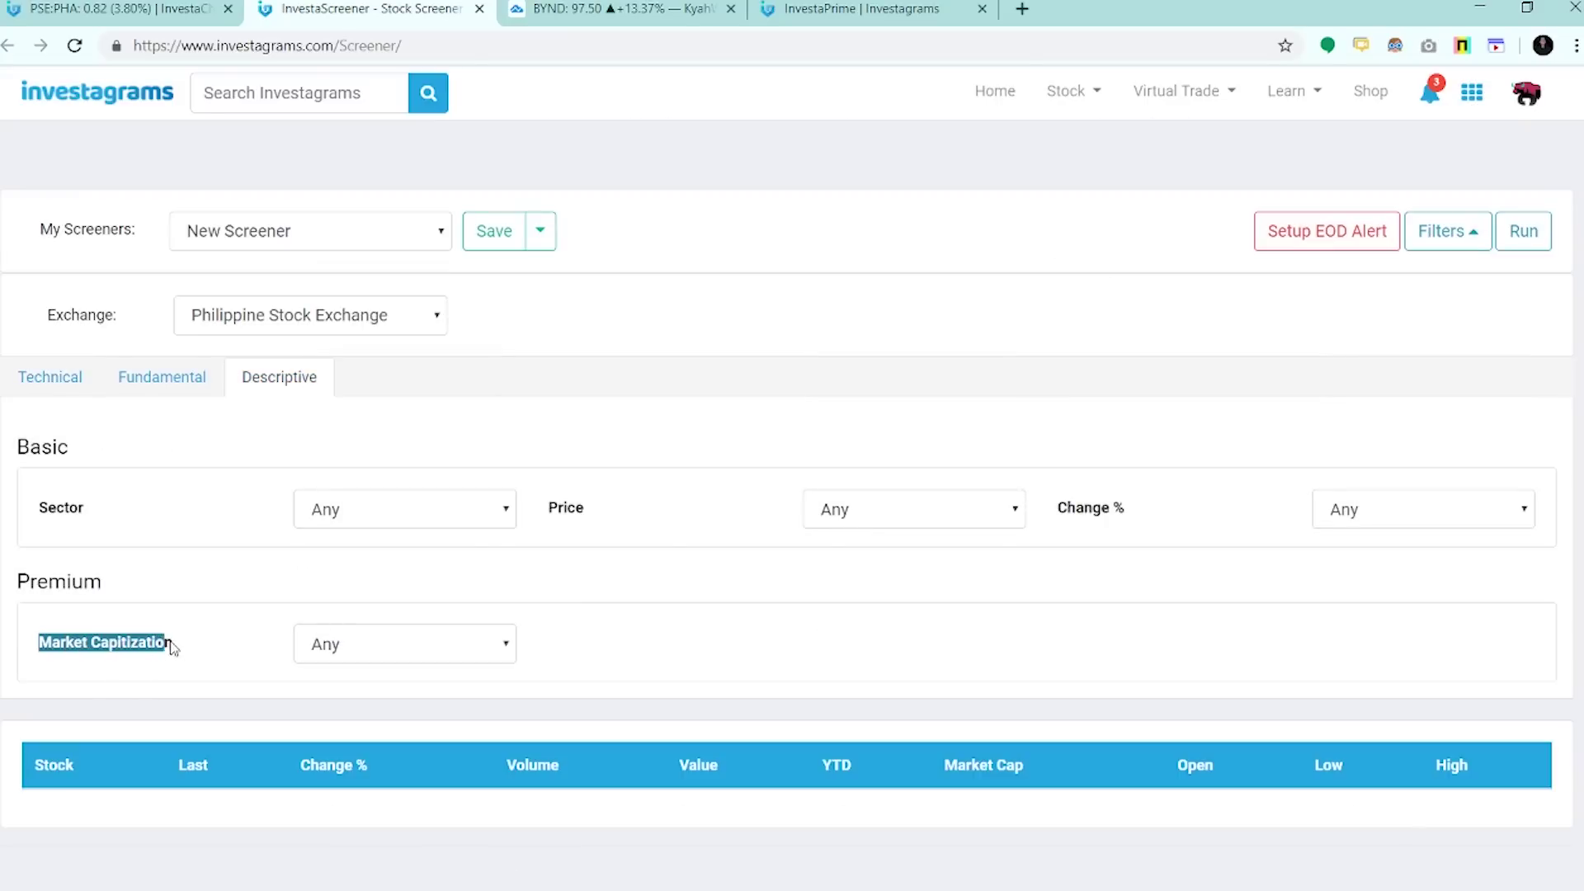
pyautogui.click(231, 669)
pyautogui.click(366, 662)
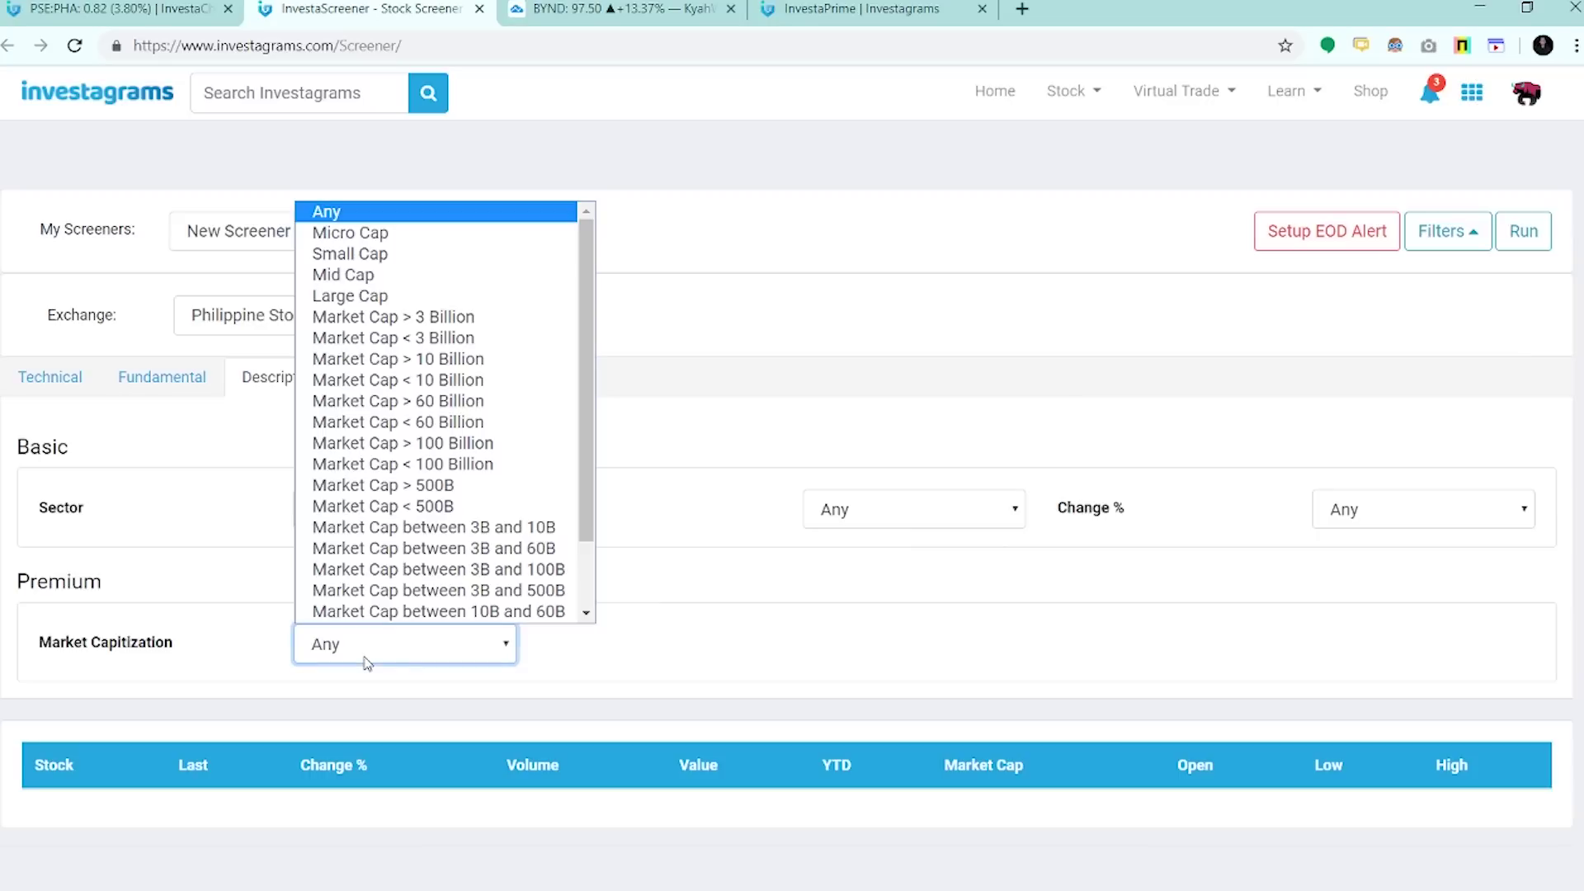
pyautogui.click(423, 338)
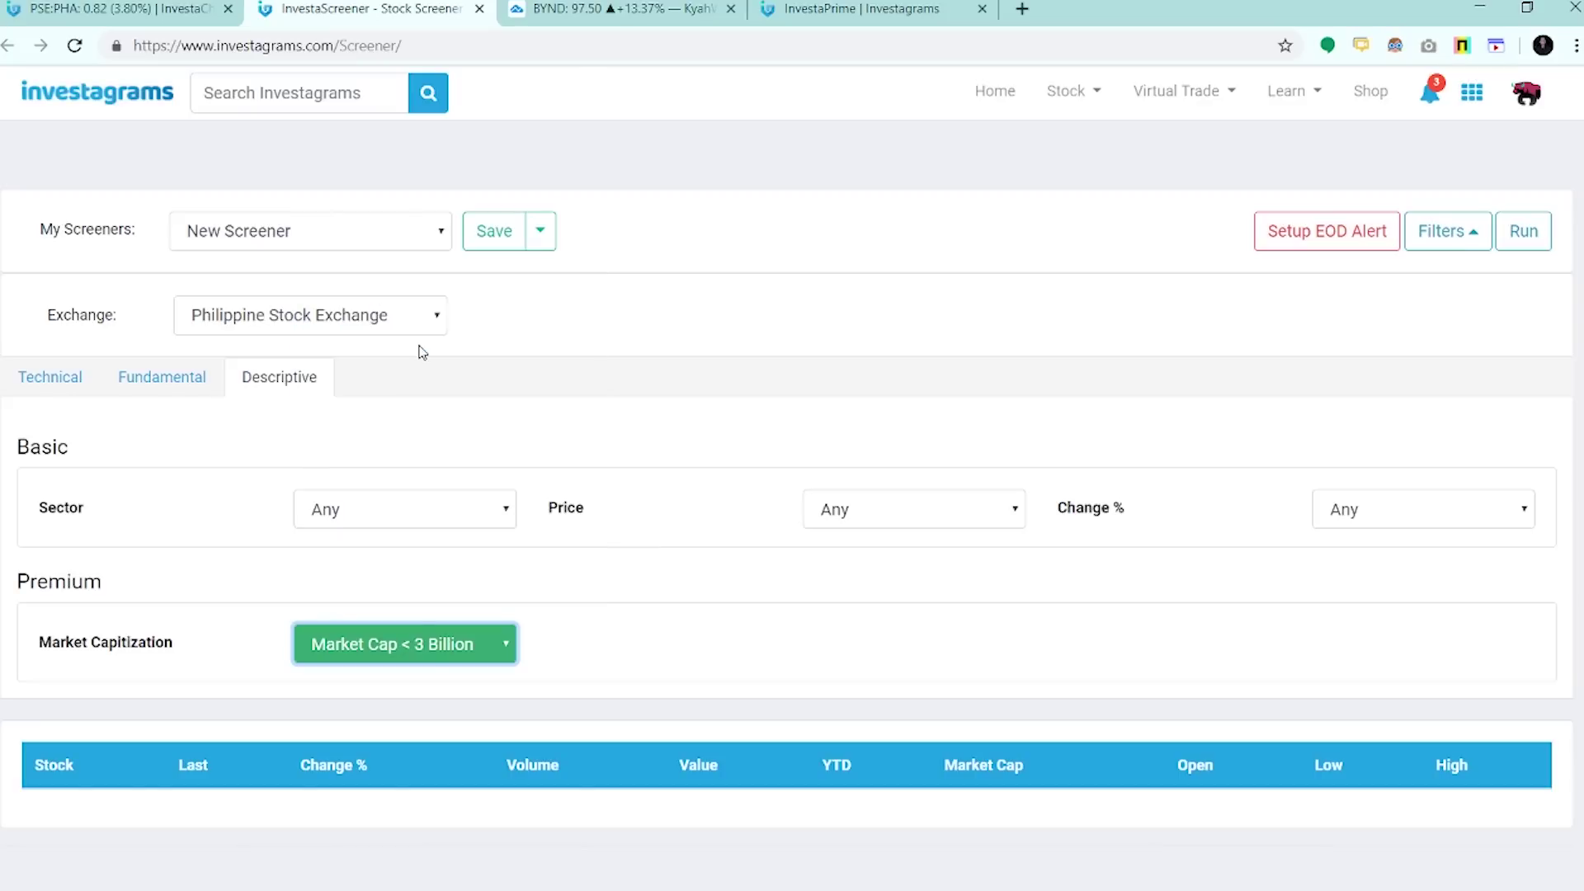
# - Change Market Capitalization from Market Cap < 3 Billion to Large Cap
pyautogui.click(418, 645)
pyautogui.click(483, 341)
pyautogui.click(467, 646)
pyautogui.click(487, 342)
pyautogui.click(469, 652)
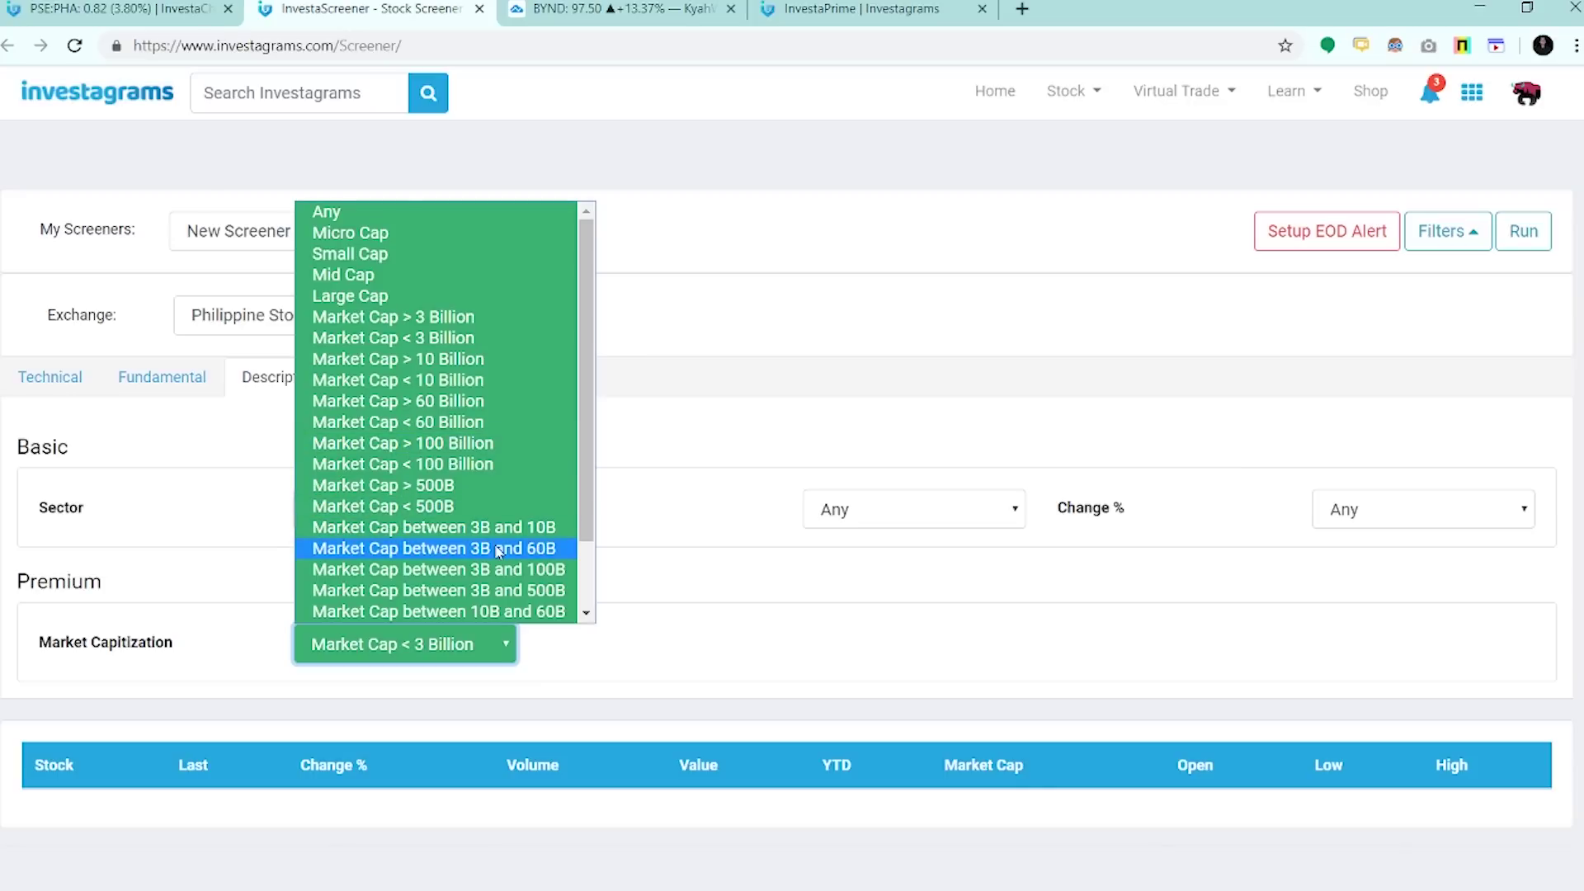
pyautogui.scroll(-2, 505, 545)
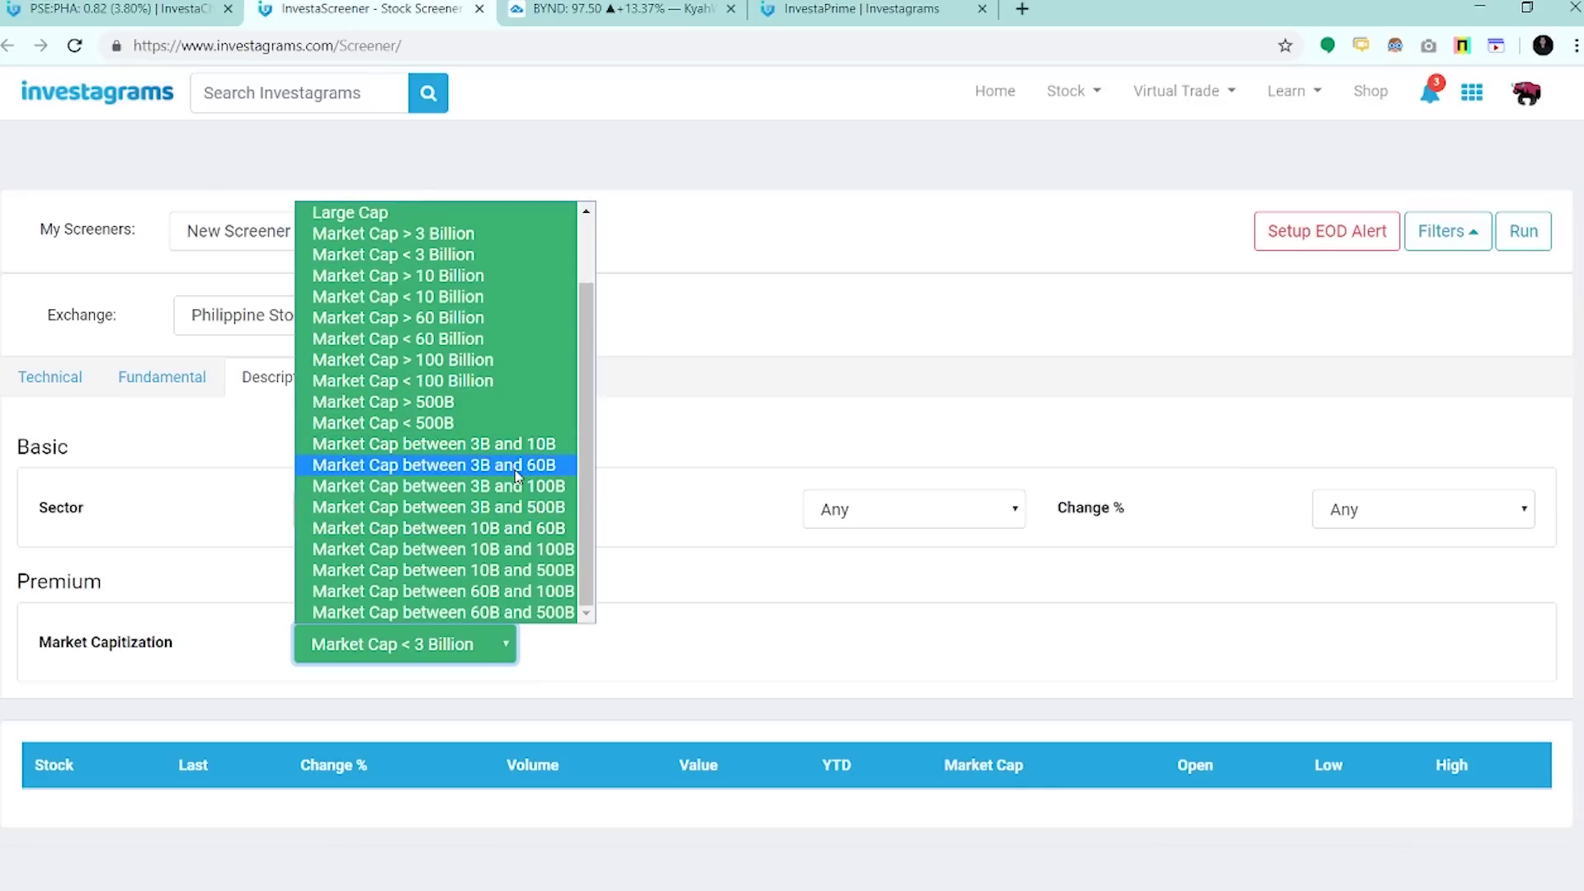
pyautogui.scroll(2, 507, 553)
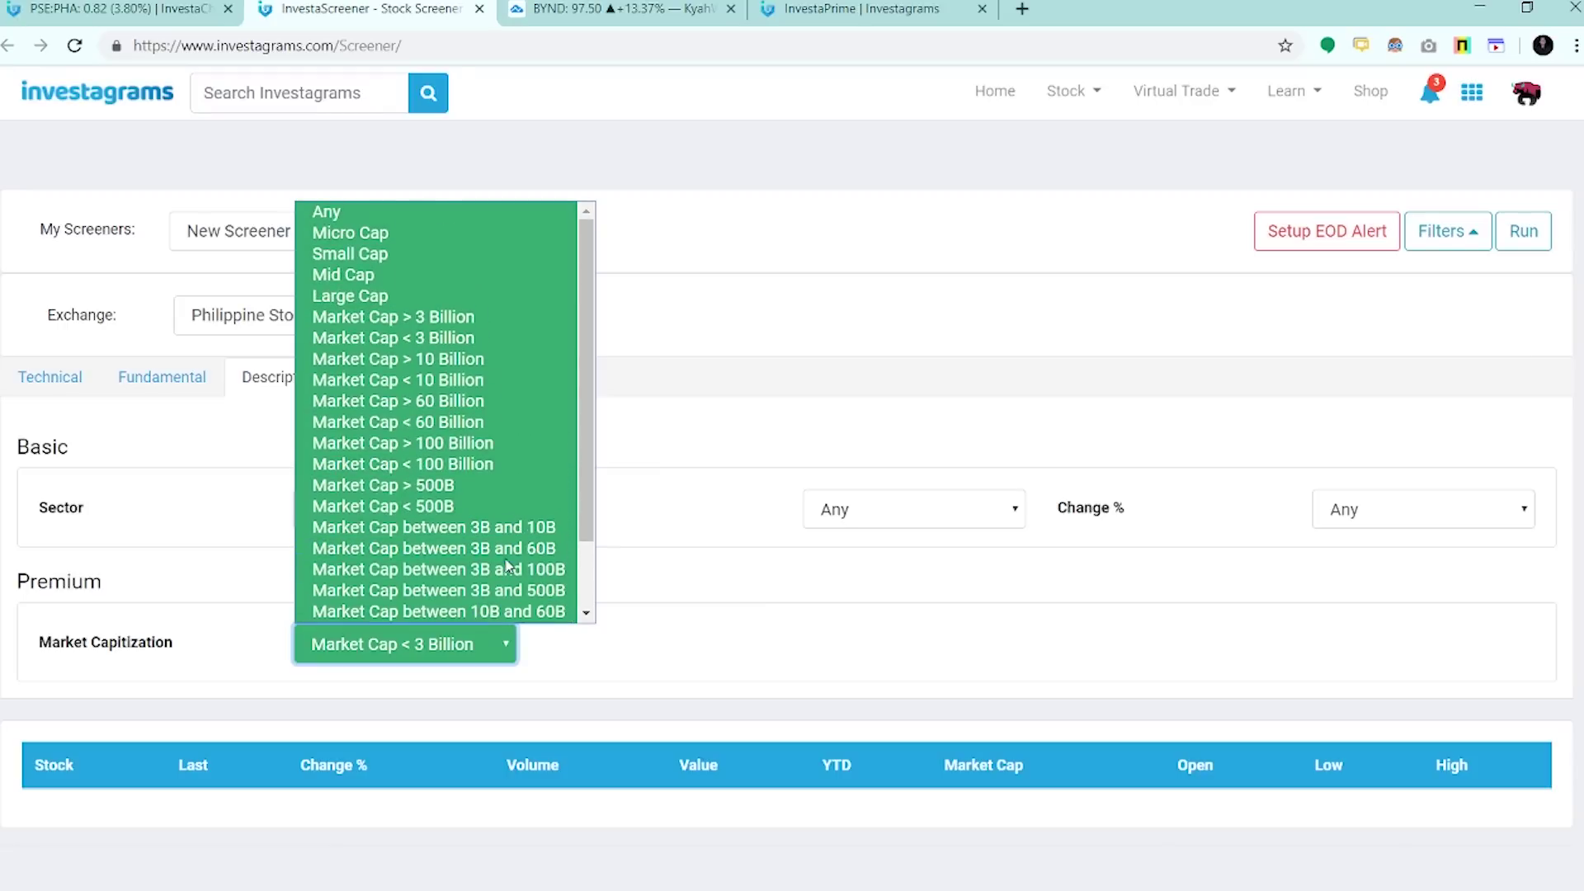
pyautogui.click(430, 296)
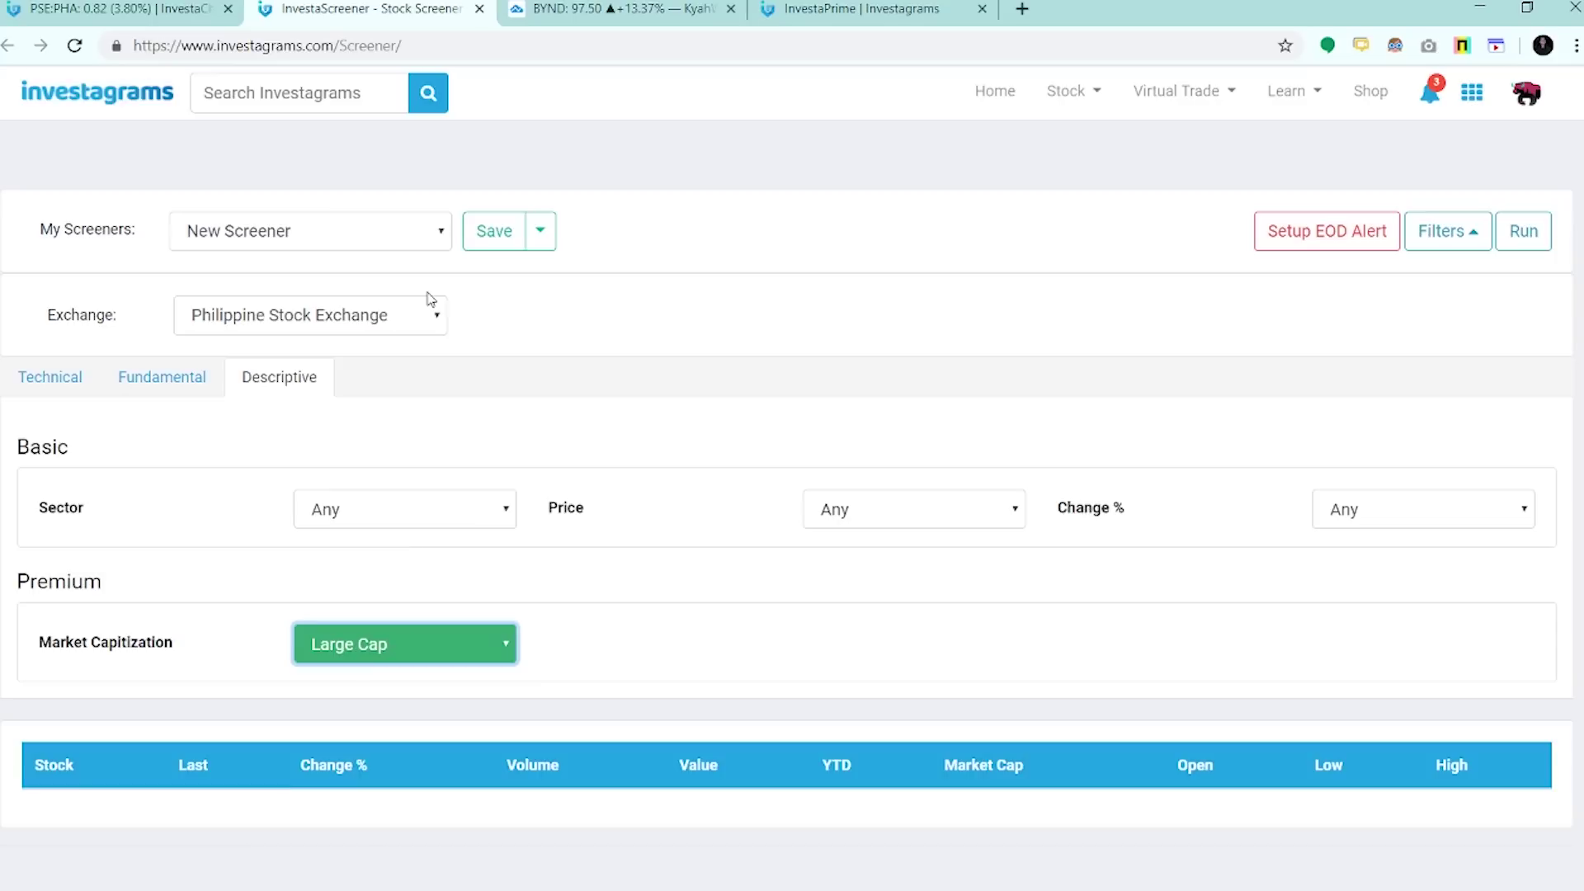
pyautogui.click(469, 629)
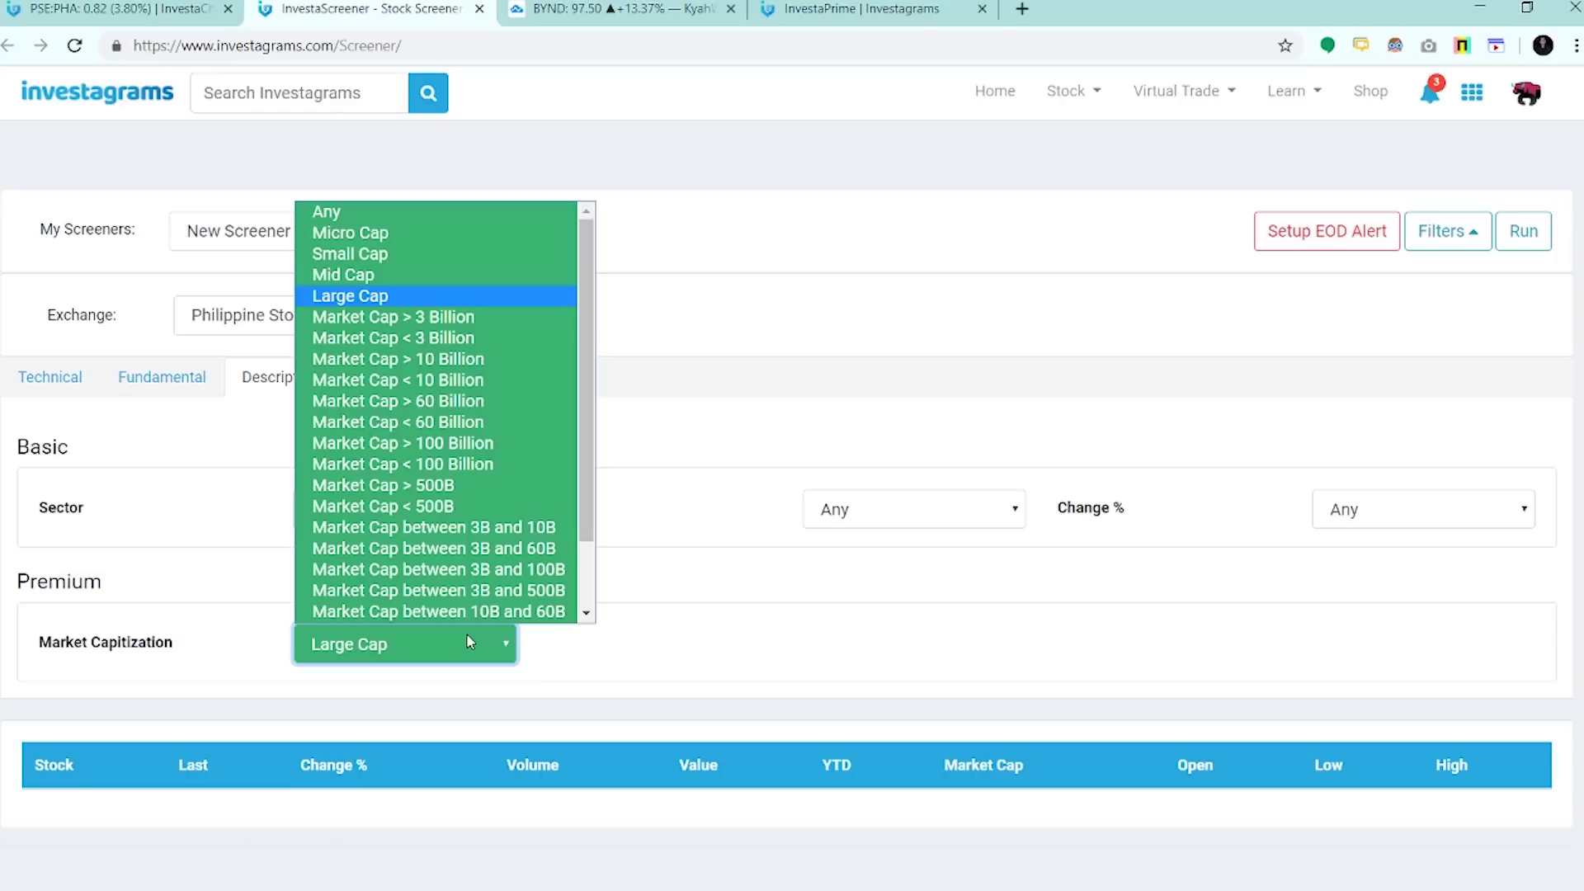
pyautogui.click(454, 303)
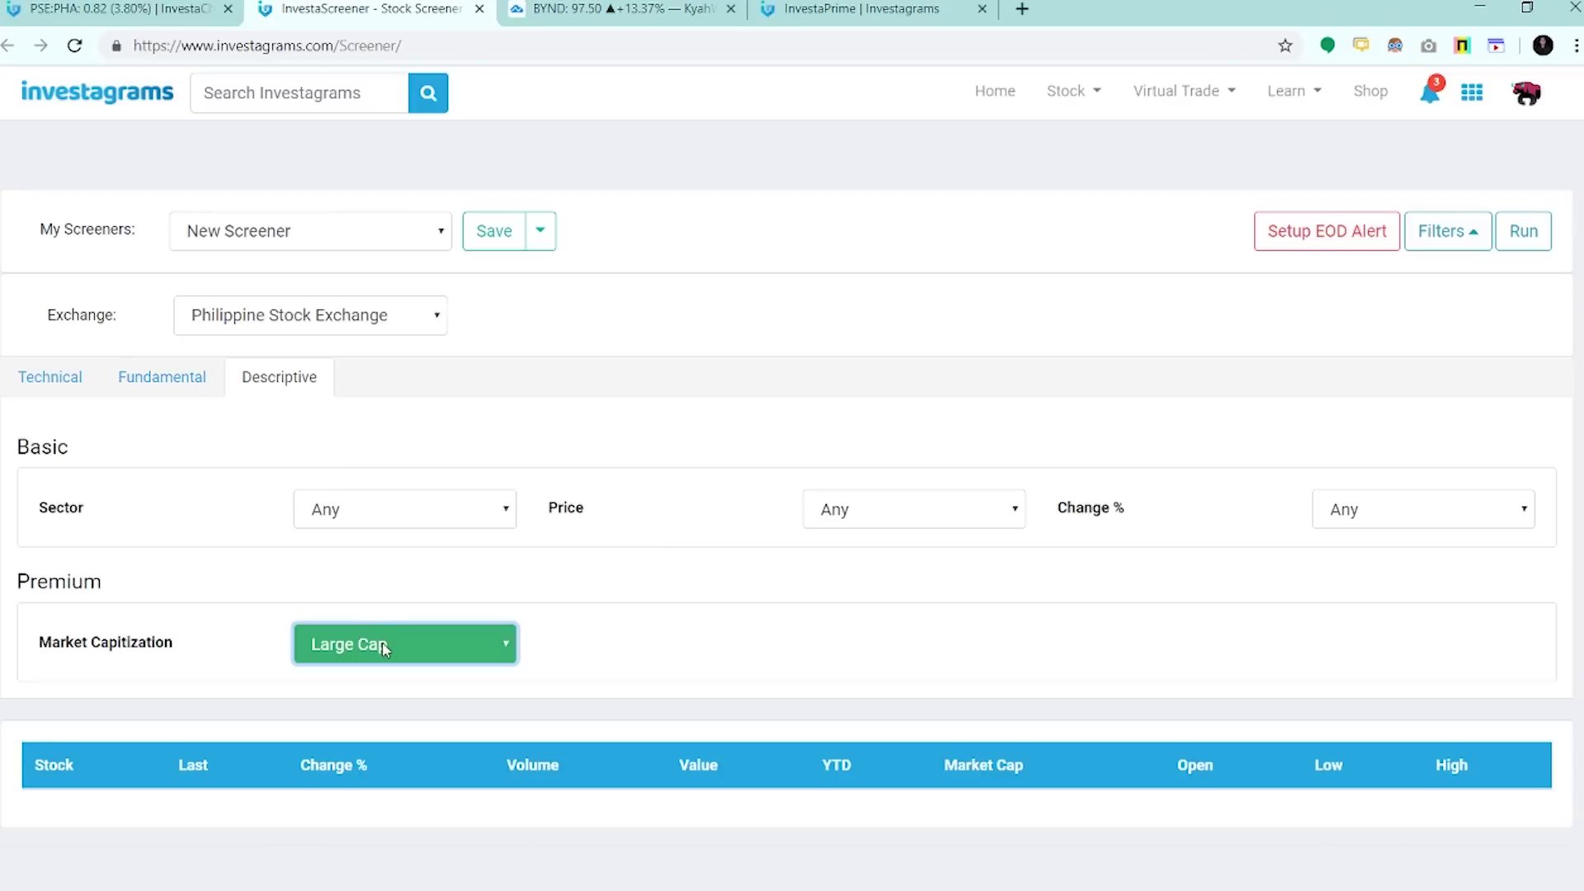
# - Glance at the Fundamental filters and the 15-day value average choices, changing nothing
pyautogui.click(204, 377)
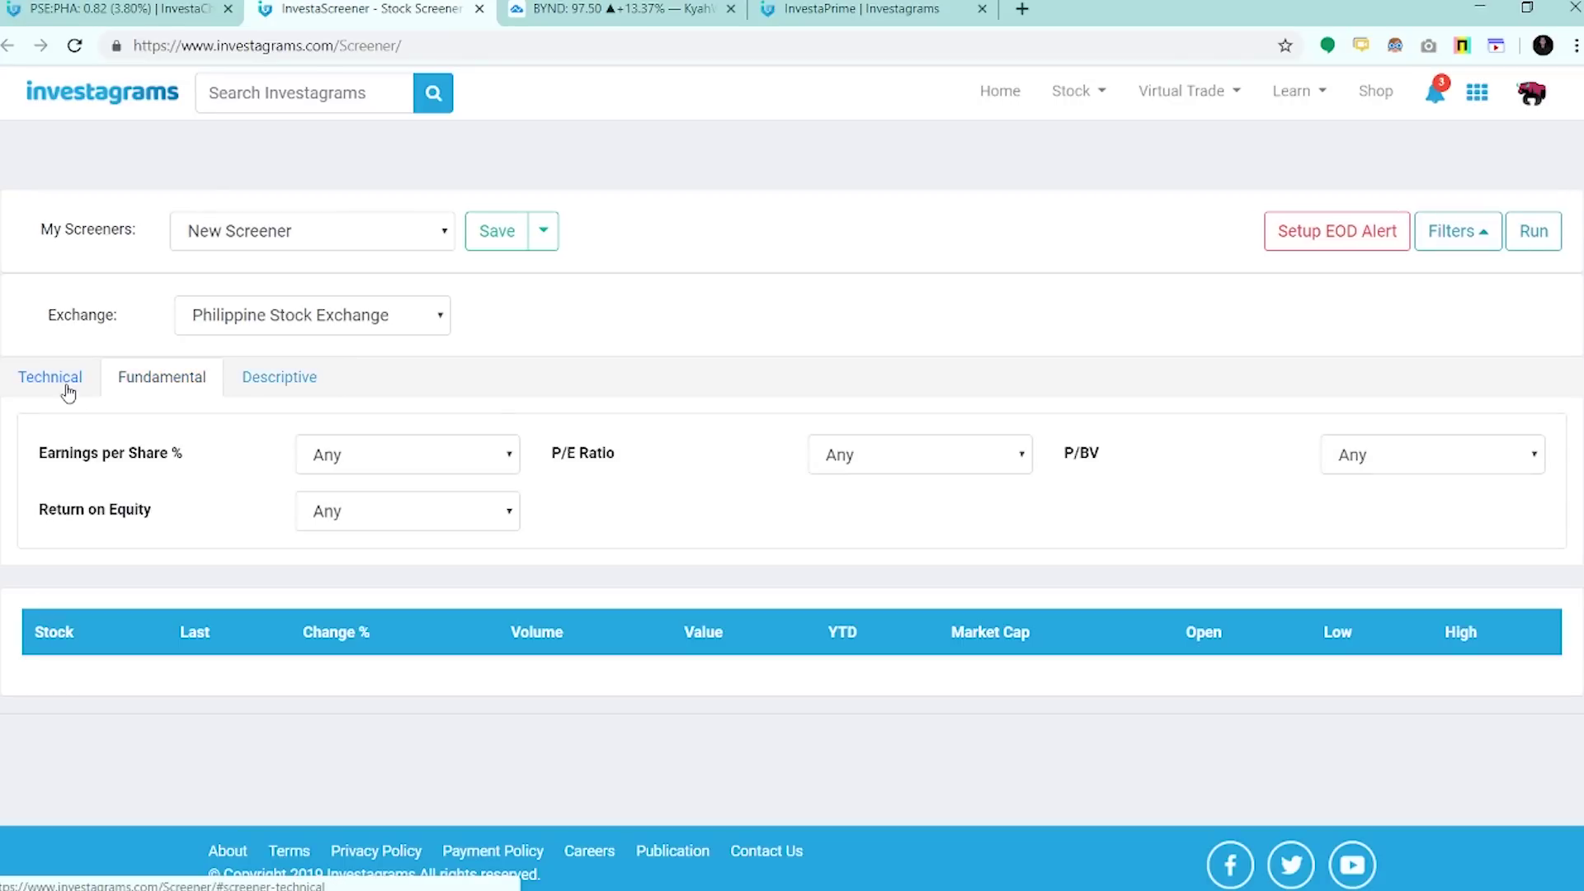
pyautogui.click(67, 379)
pyautogui.scroll(-7, 575, 712)
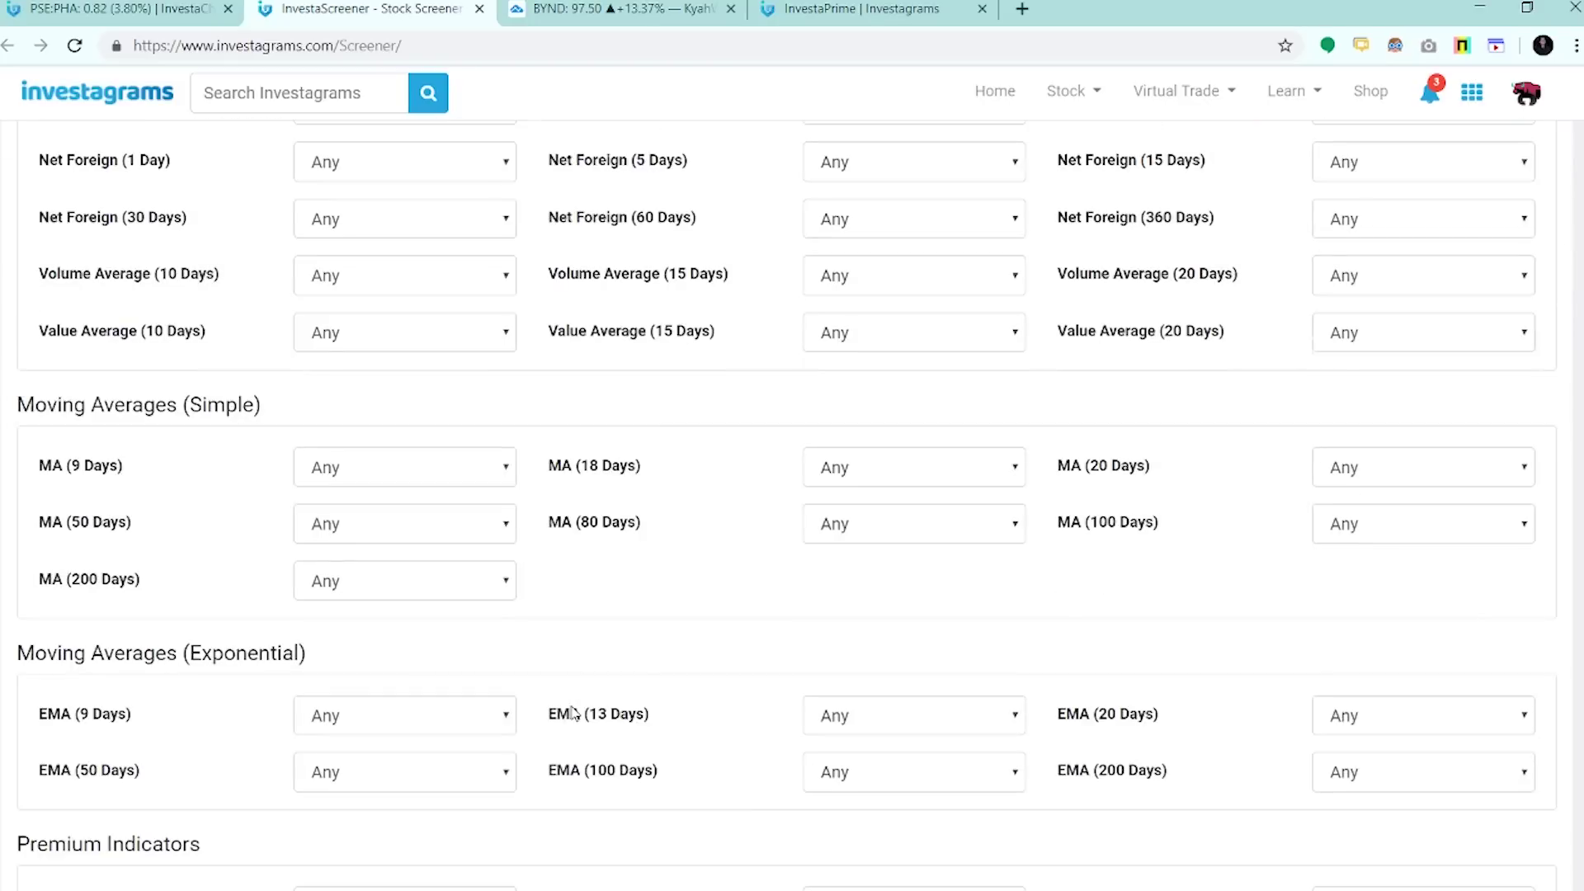
pyautogui.click(953, 328)
pyautogui.click(726, 350)
pyautogui.scroll(6, 248, 251)
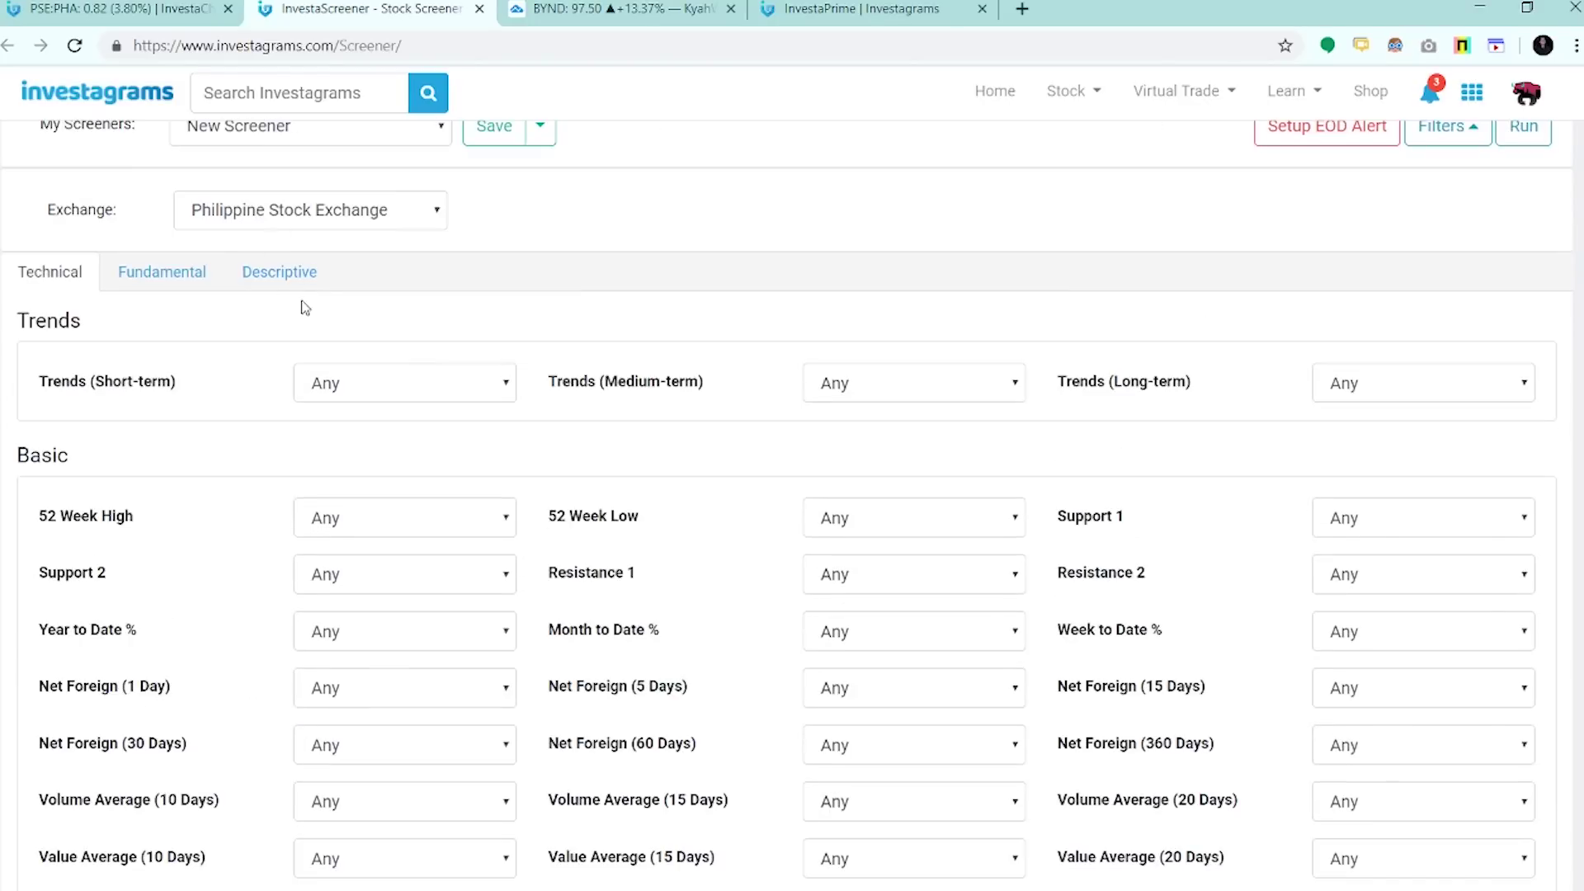
# - Switch Market Capitalization to Micro Cap and show the Fundamental filters
pyautogui.click(307, 269)
pyautogui.click(466, 564)
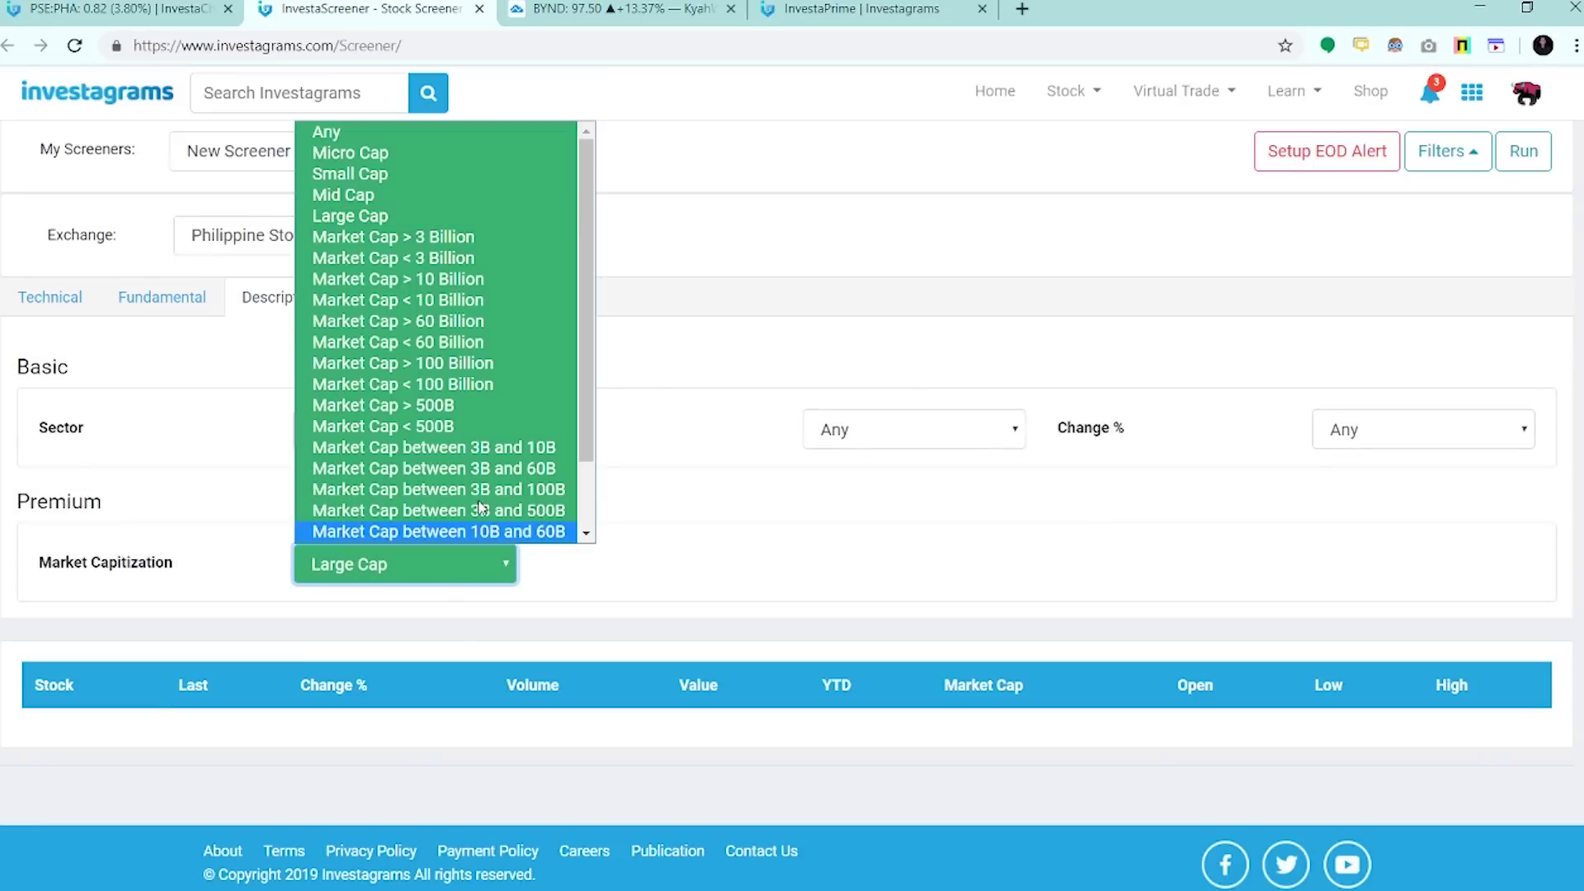
pyautogui.click(443, 159)
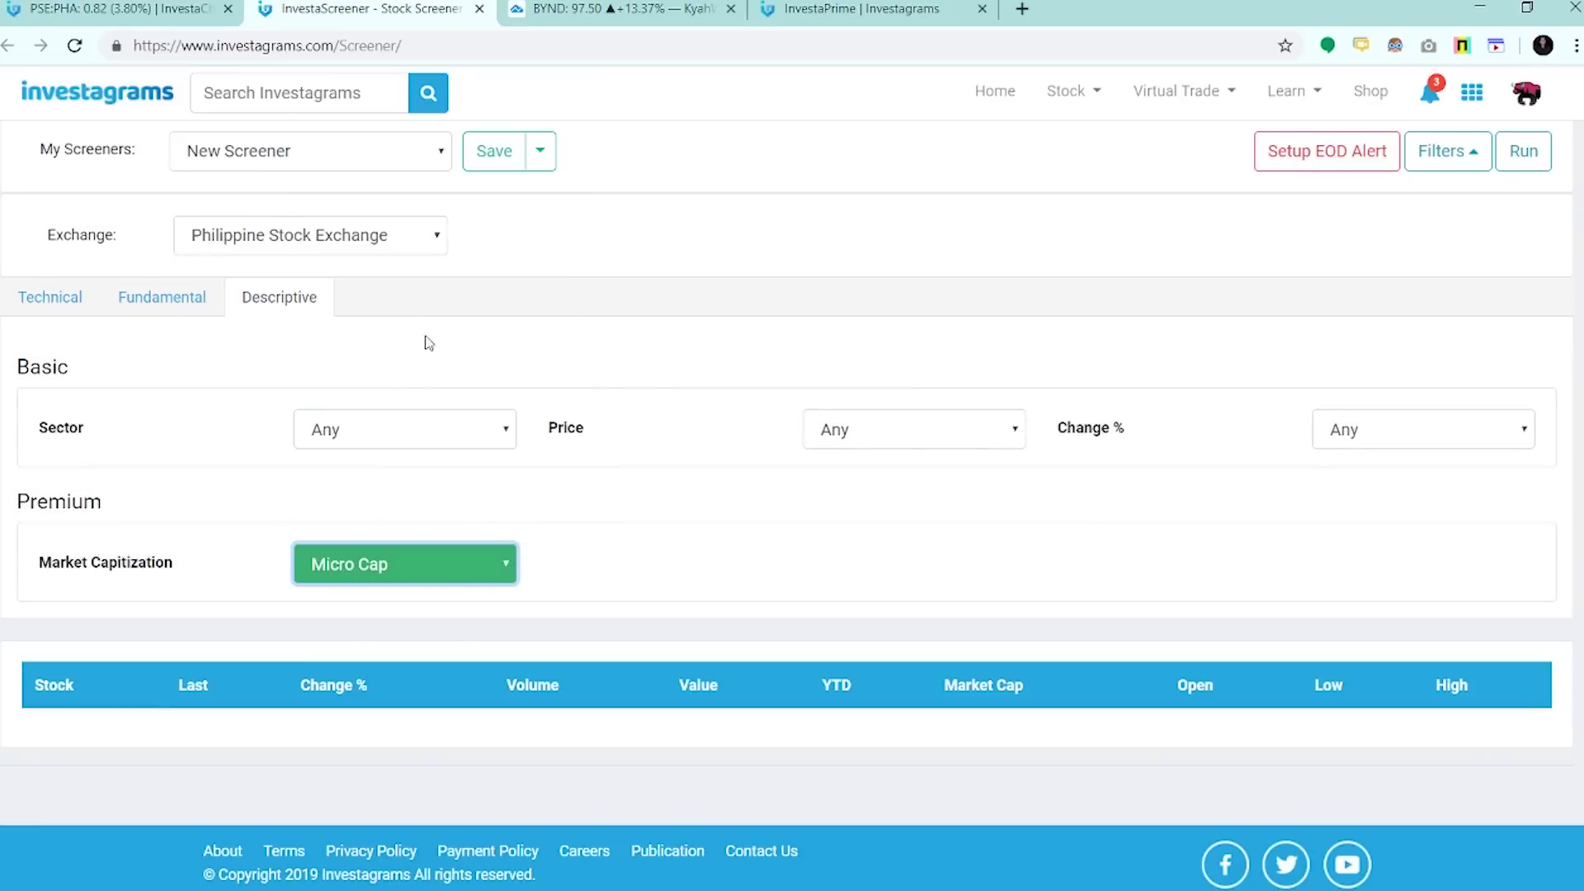
pyautogui.click(190, 307)
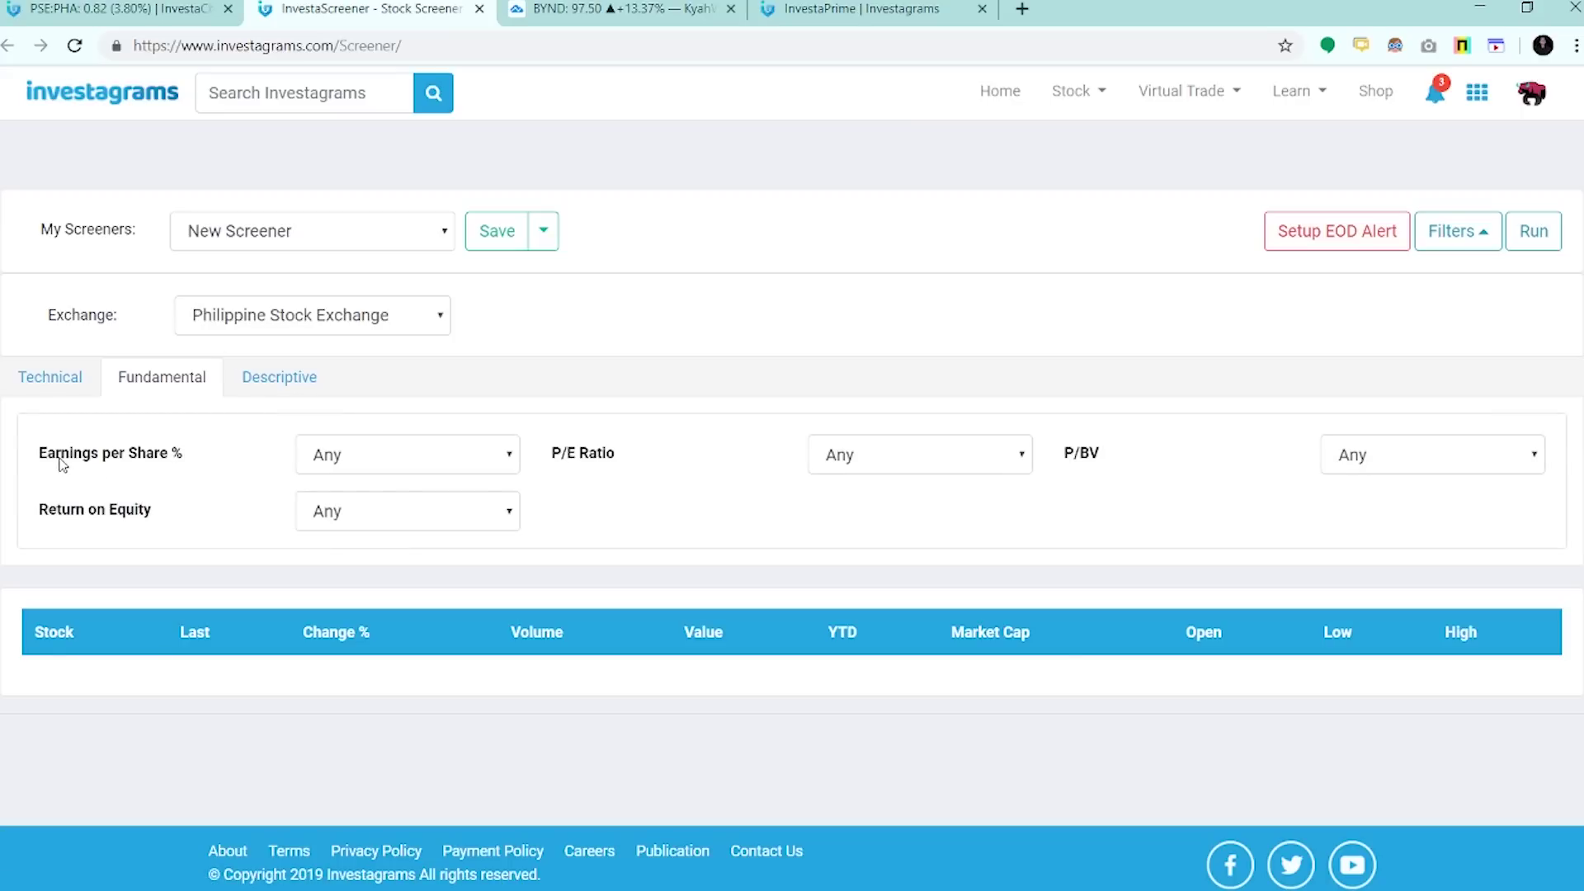
# - Set P/E Ratio to Under 10, then reset it to Any
pyautogui.moveTo(553, 454); pyautogui.dragTo(636, 470)
pyautogui.click(652, 475)
pyautogui.click(906, 463)
pyautogui.click(716, 505)
pyautogui.click(884, 450)
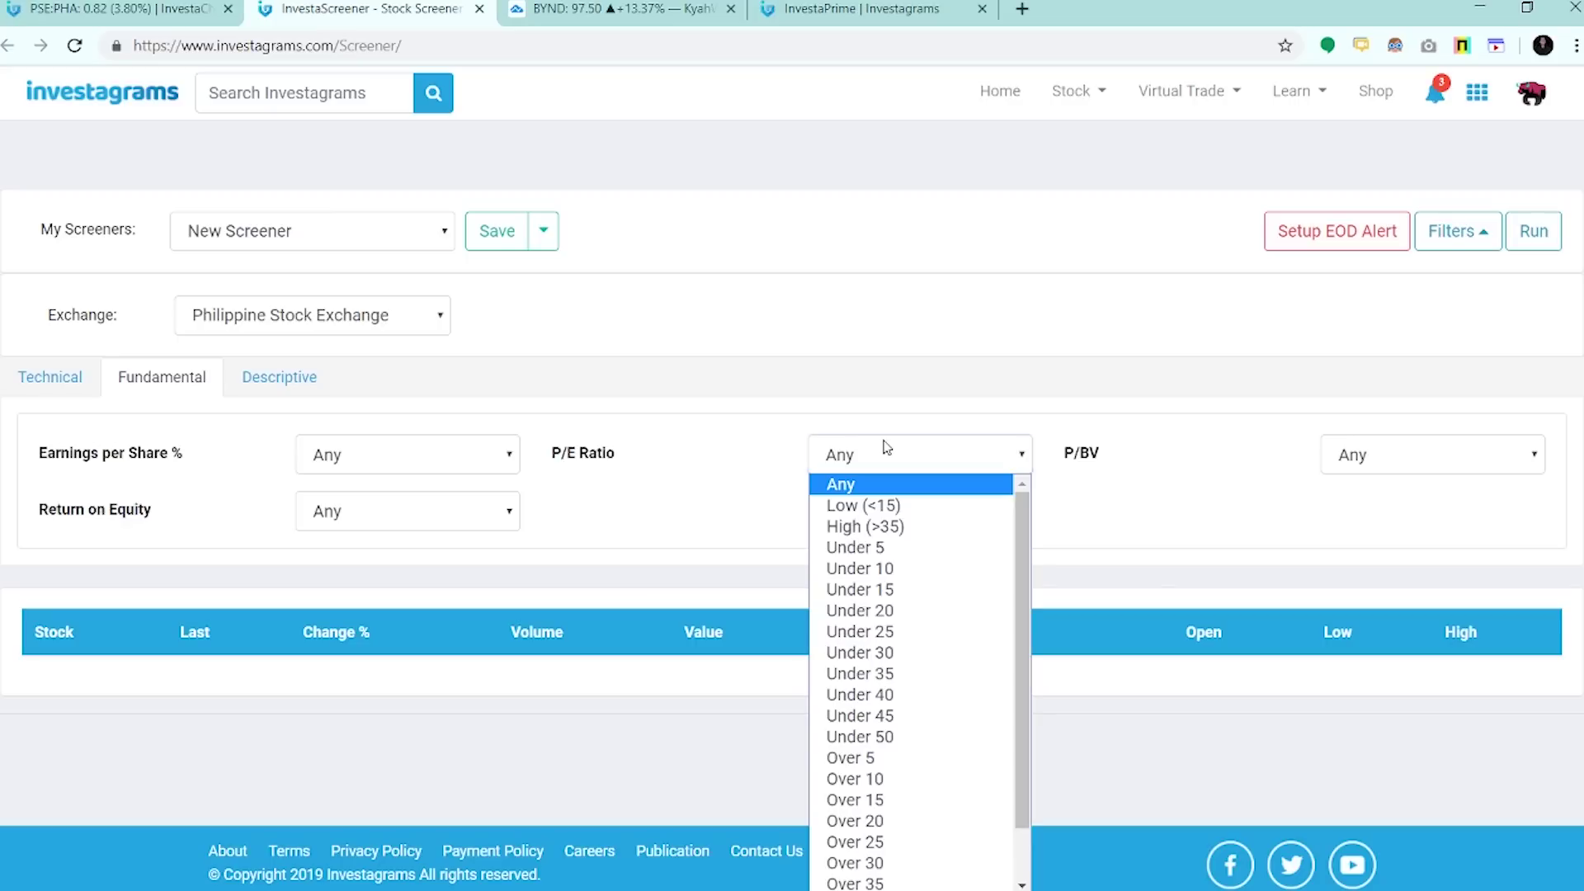
pyautogui.click(544, 580)
pyautogui.click(902, 461)
pyautogui.click(901, 570)
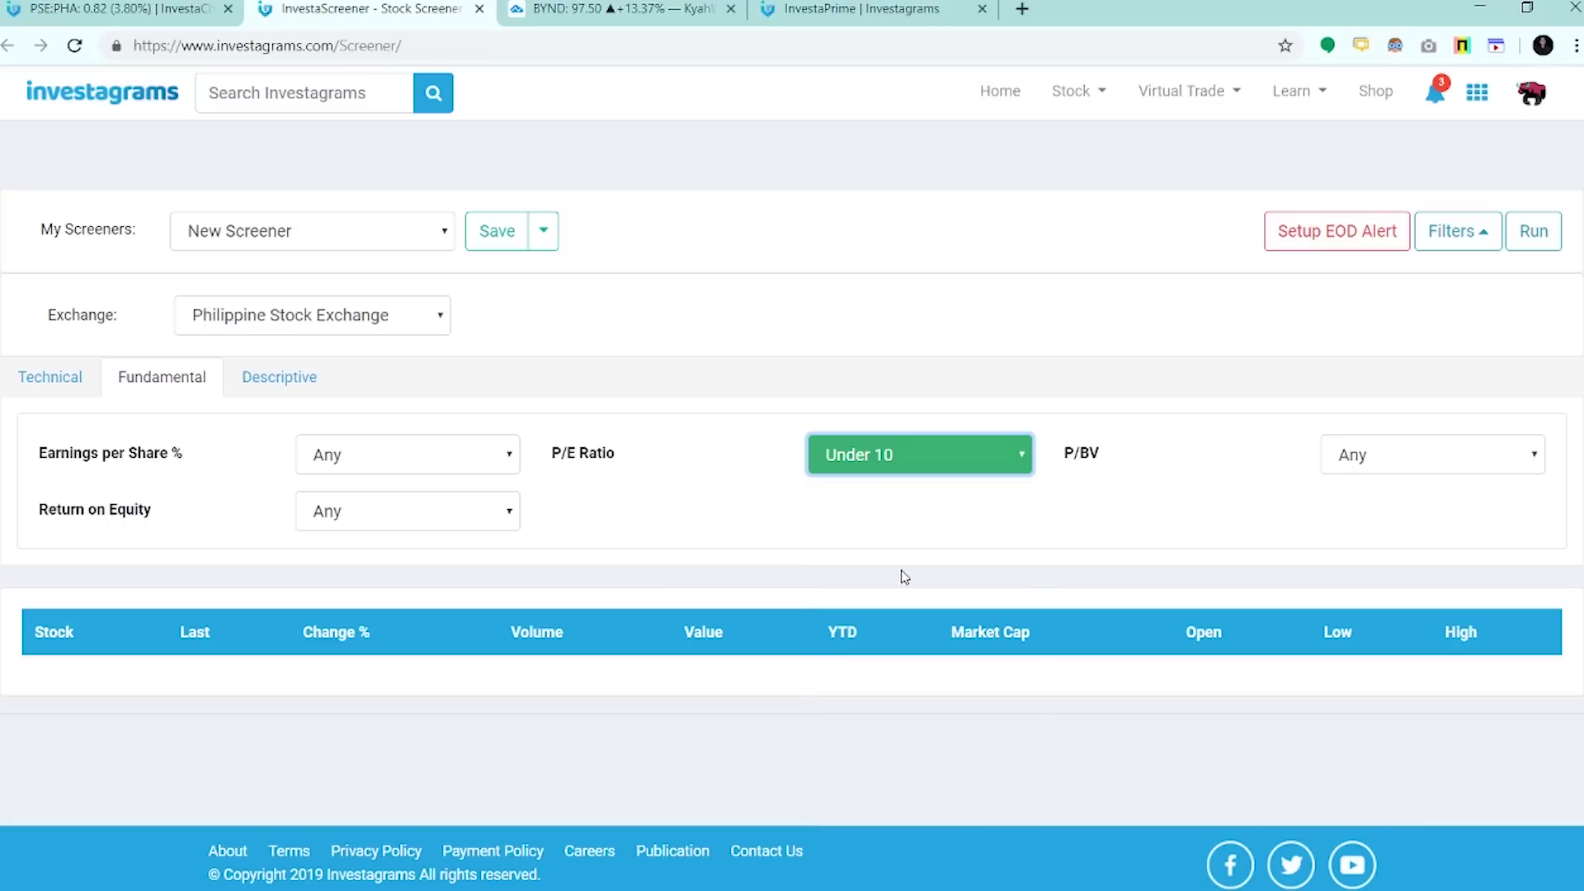
pyautogui.click(877, 476)
pyautogui.click(883, 474)
pyautogui.click(887, 474)
pyautogui.click(890, 484)
# - Check the P/BV choices, leaving it at Any, and return to the Technical filters
pyautogui.click(1436, 475)
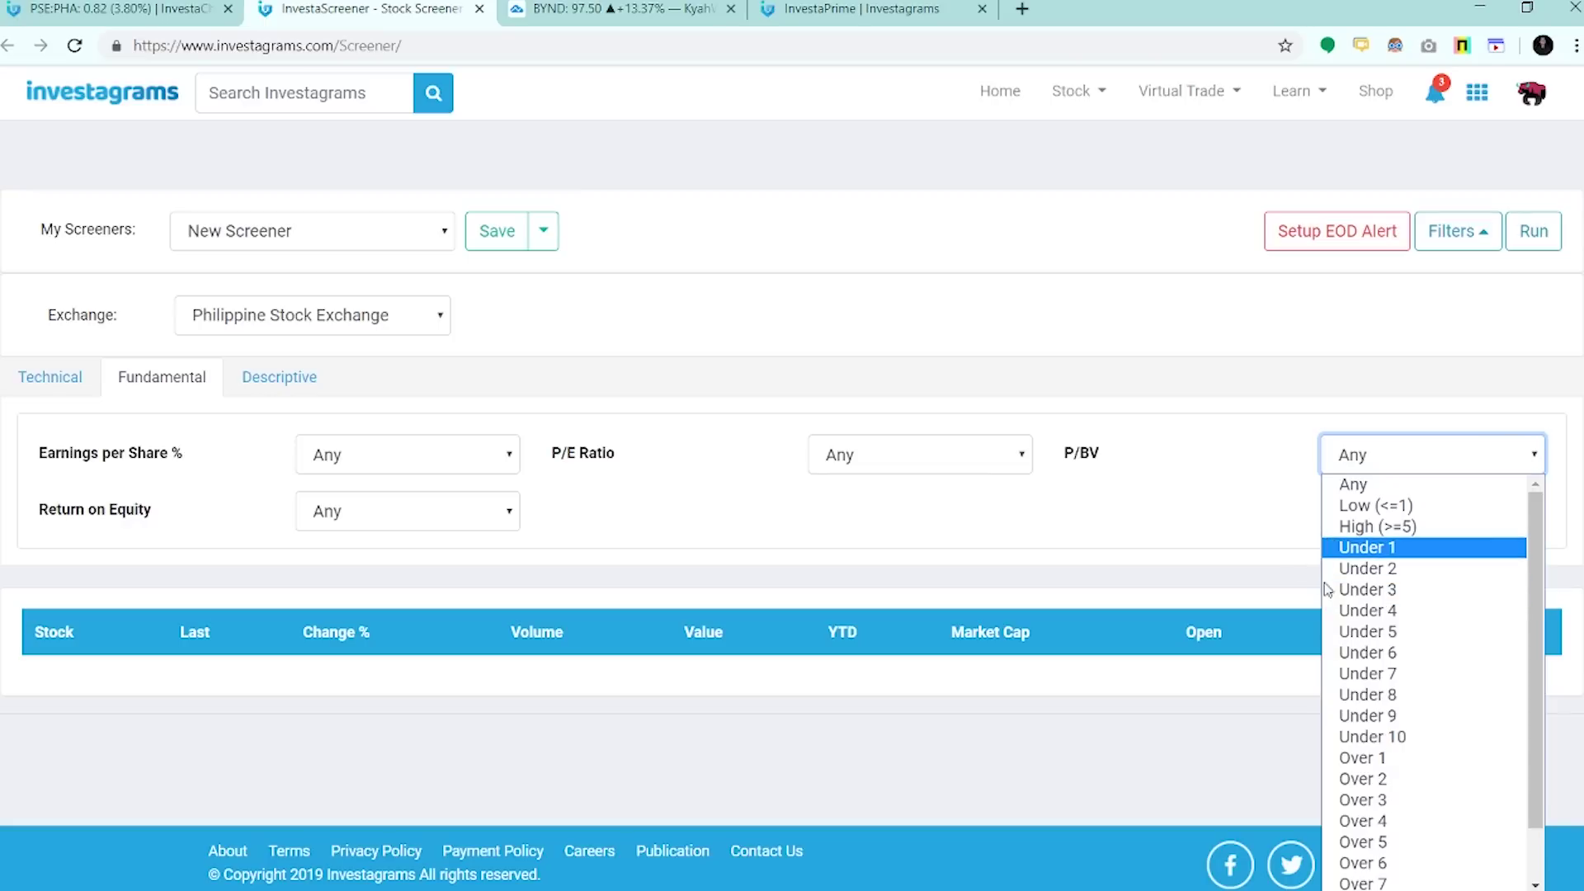
pyautogui.click(914, 498)
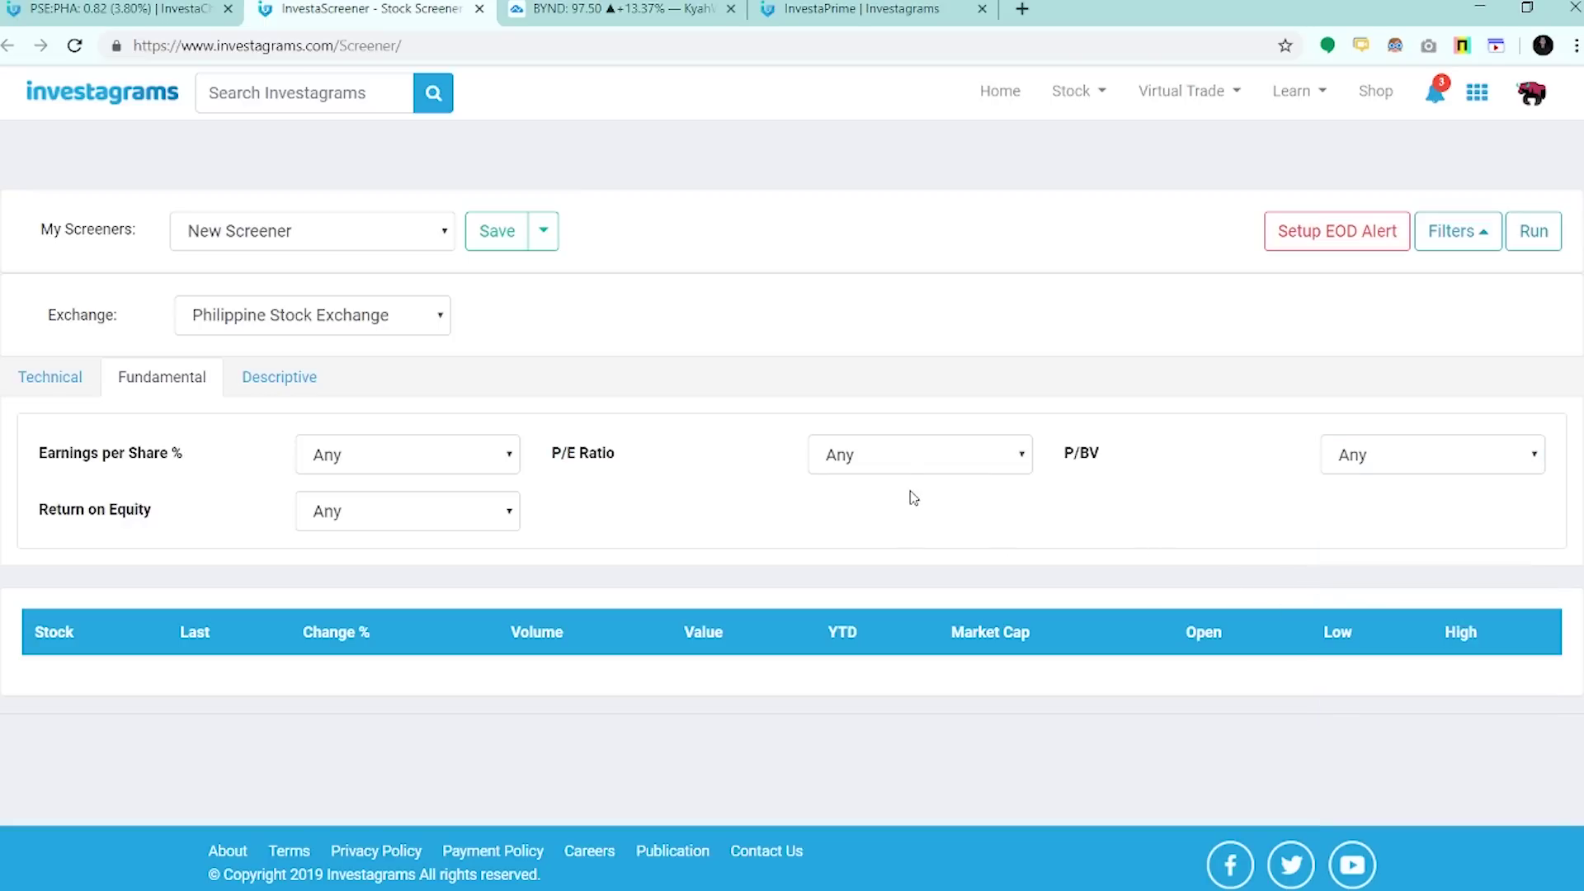
pyautogui.click(30, 377)
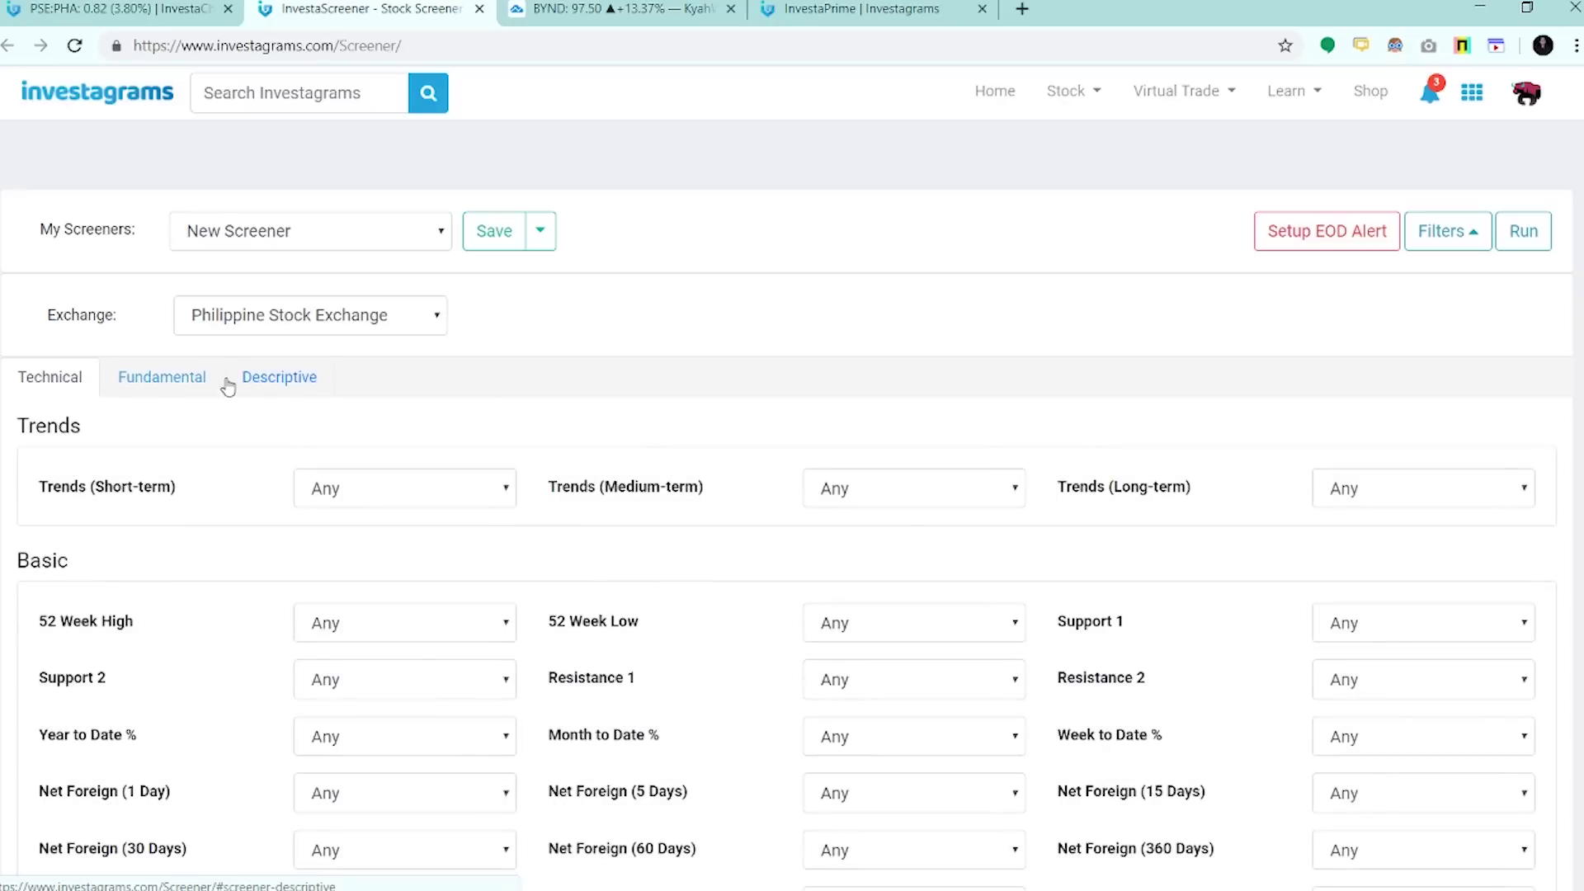
pyautogui.click(211, 382)
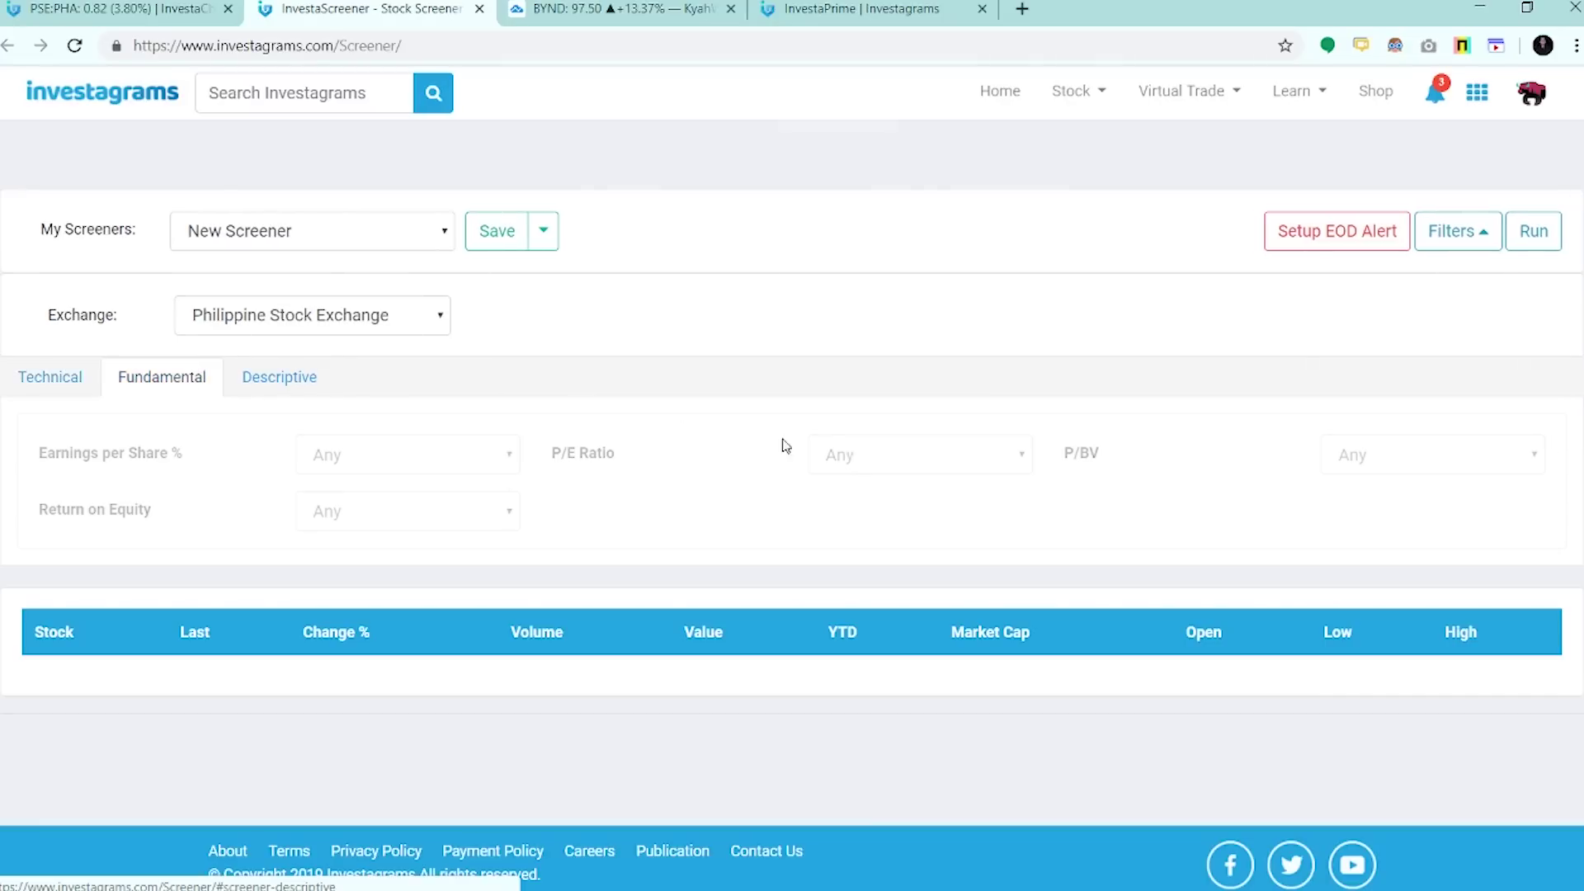
pyautogui.click(13, 378)
pyautogui.scroll(-4, 301, 542)
pyautogui.scroll(4, 300, 541)
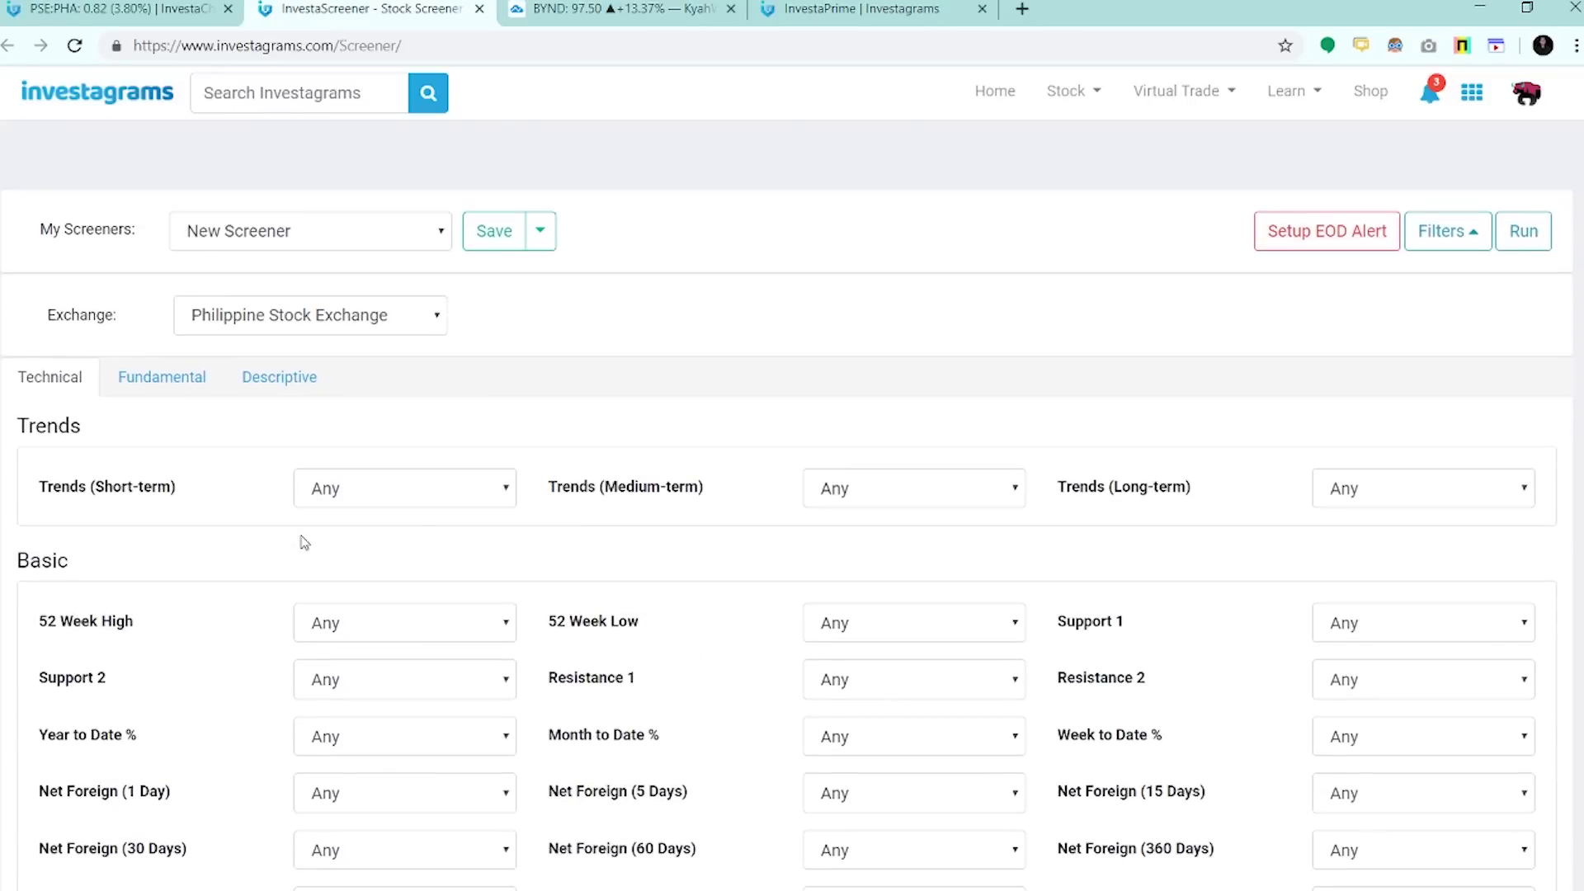
# - Set both short-term and medium-term Trends to Uptrend
pyautogui.scroll(-1, 304, 542)
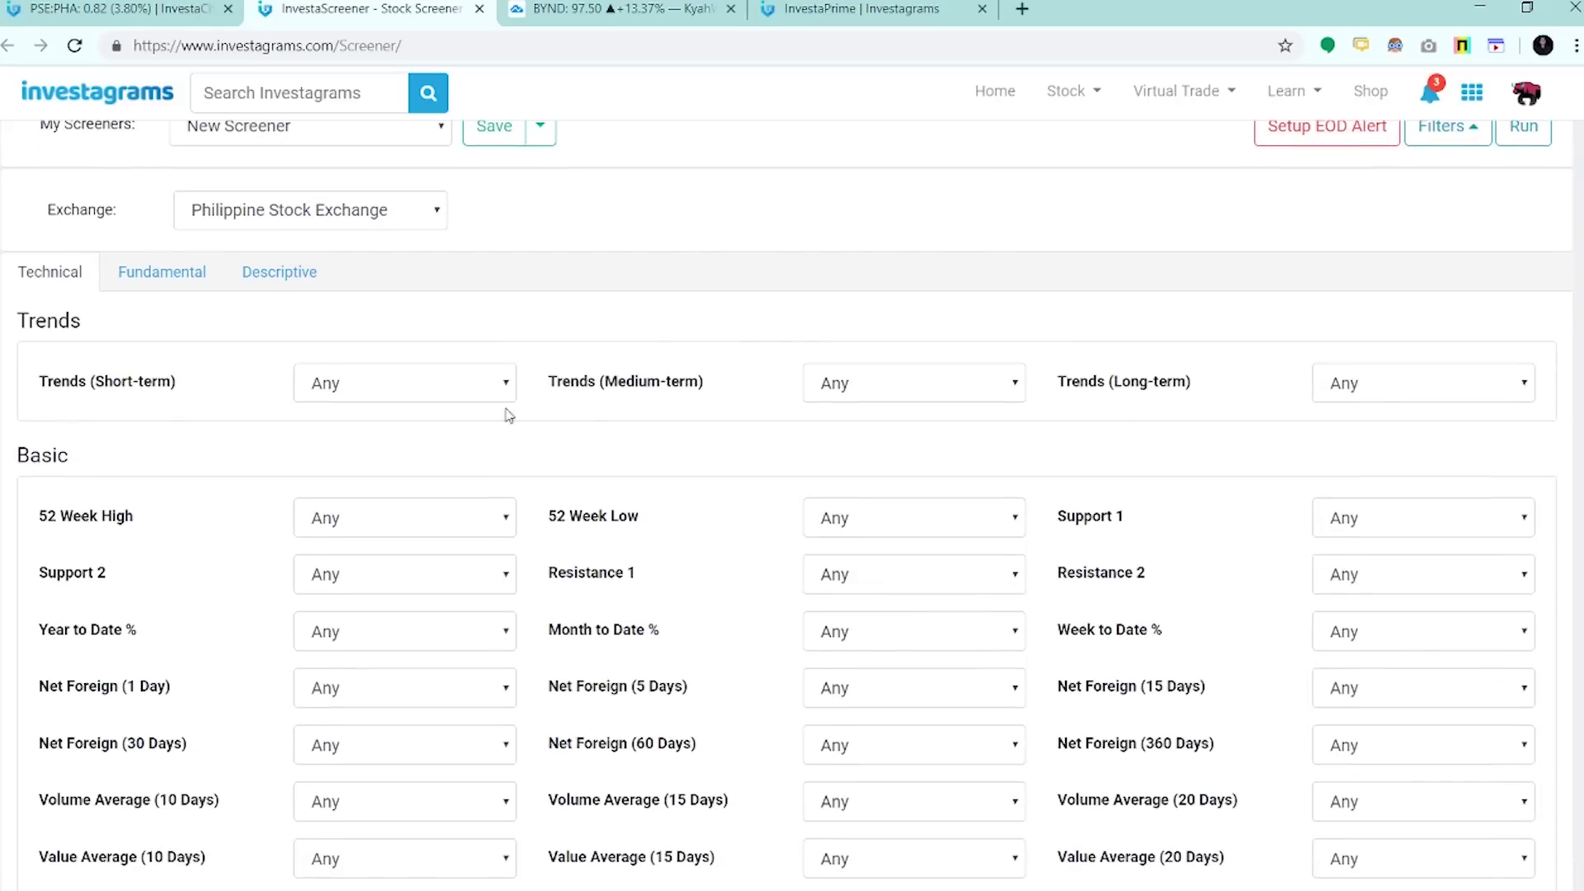
pyautogui.click(499, 383)
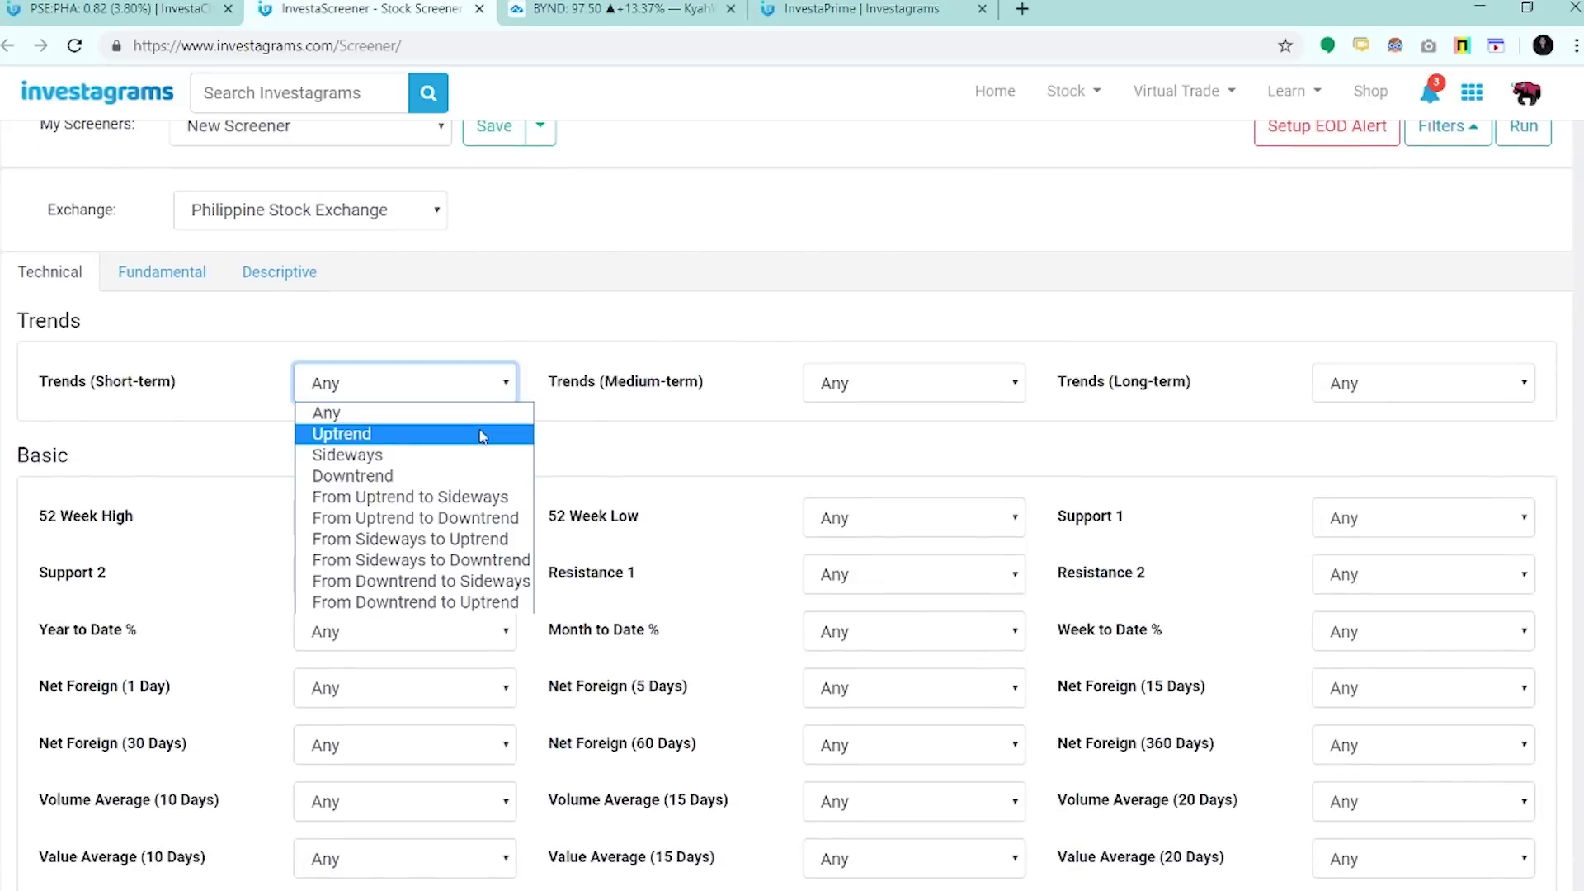
pyautogui.click(482, 435)
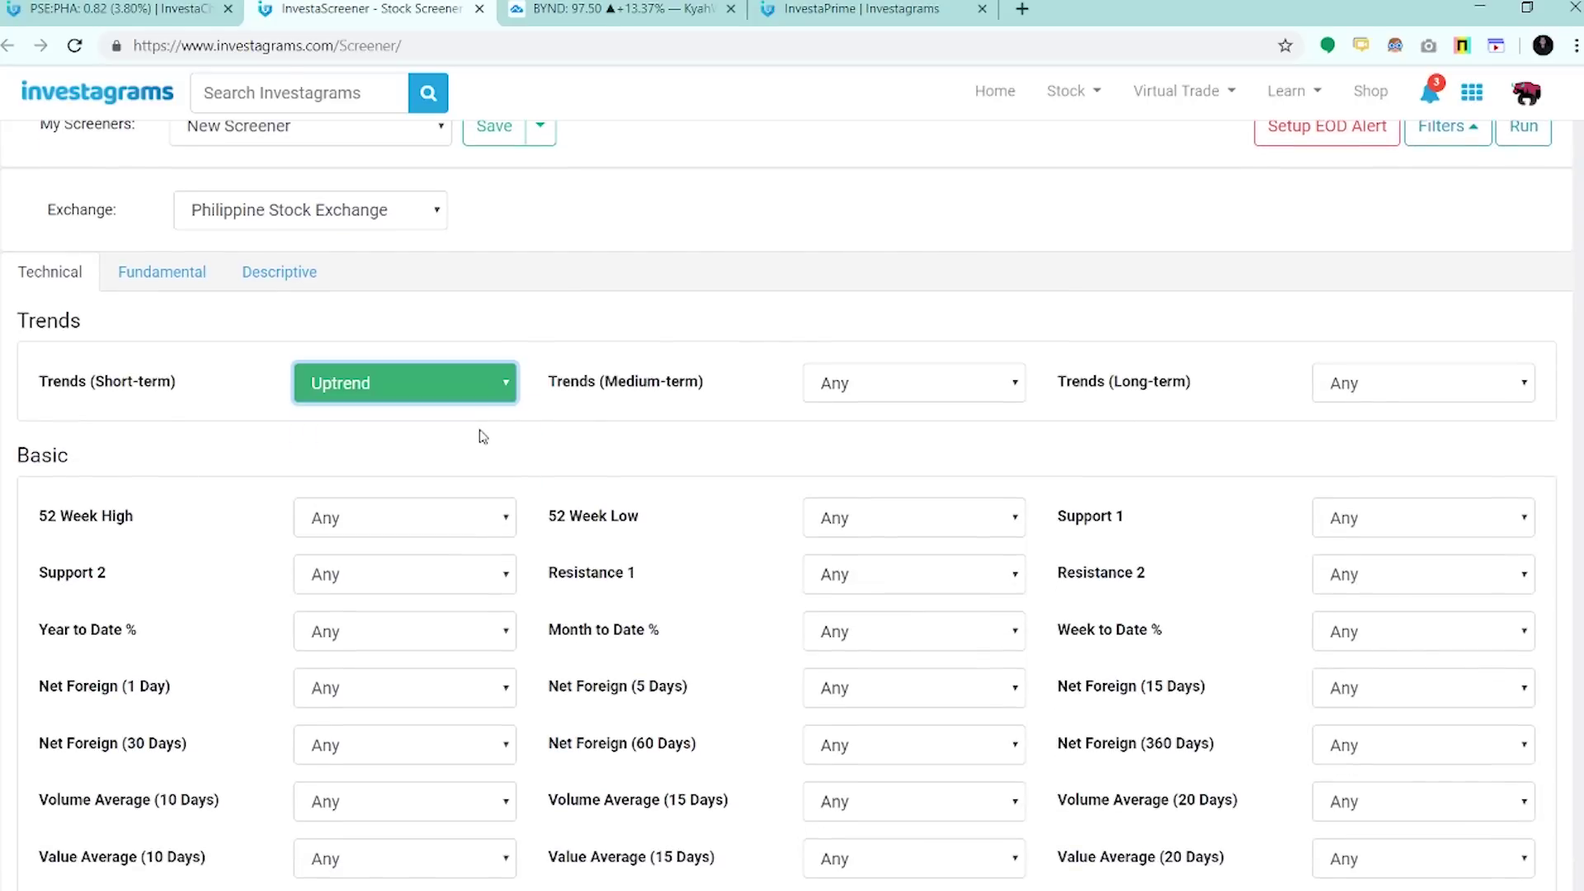
pyautogui.click(891, 394)
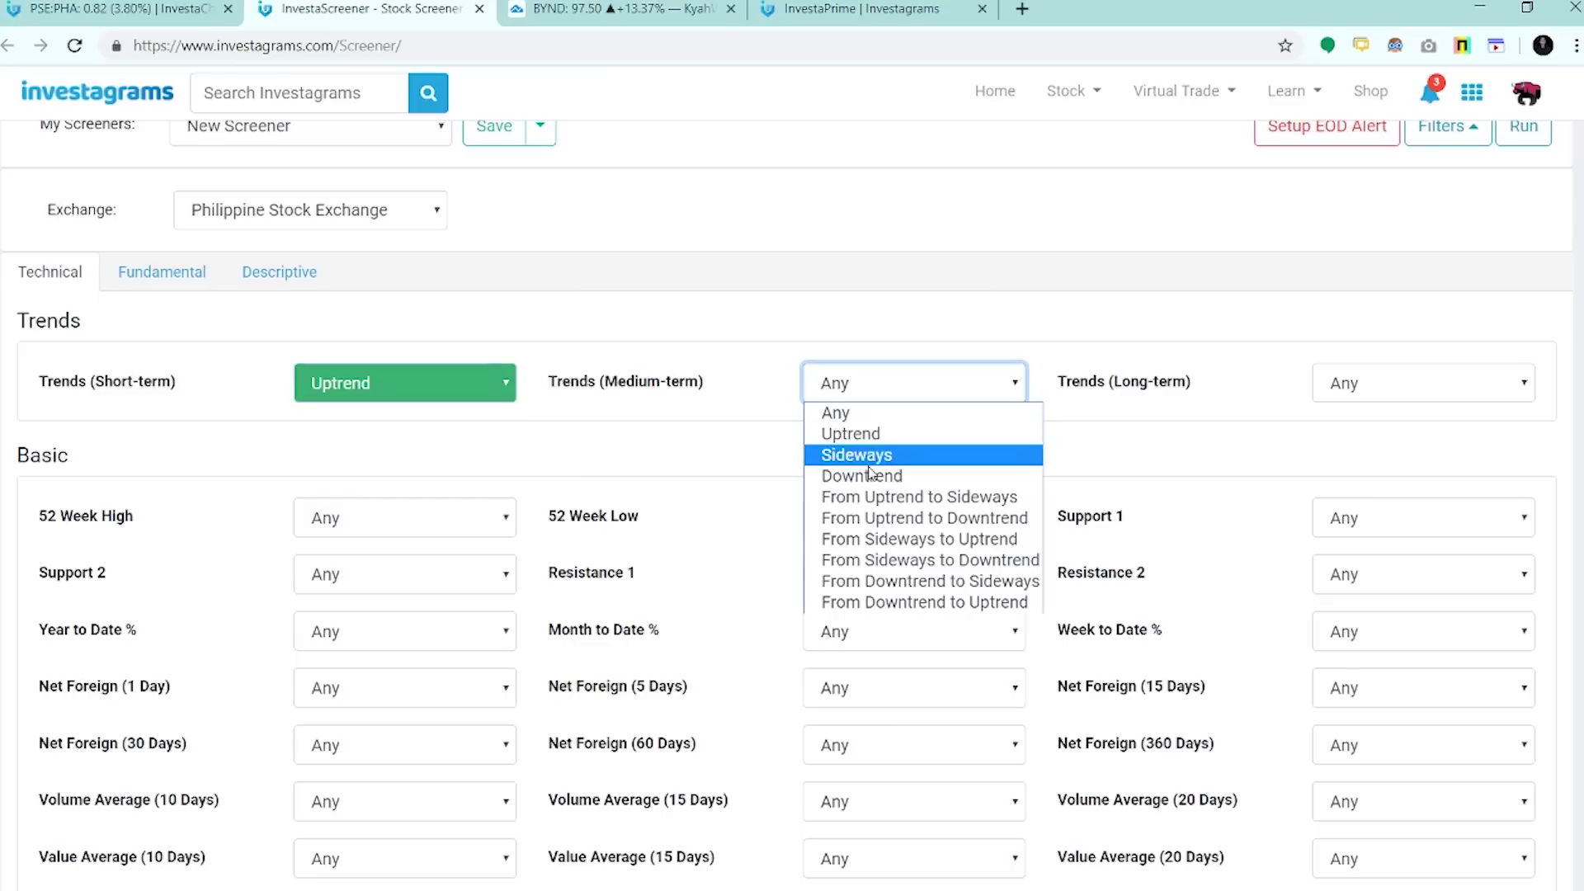
pyautogui.click(891, 435)
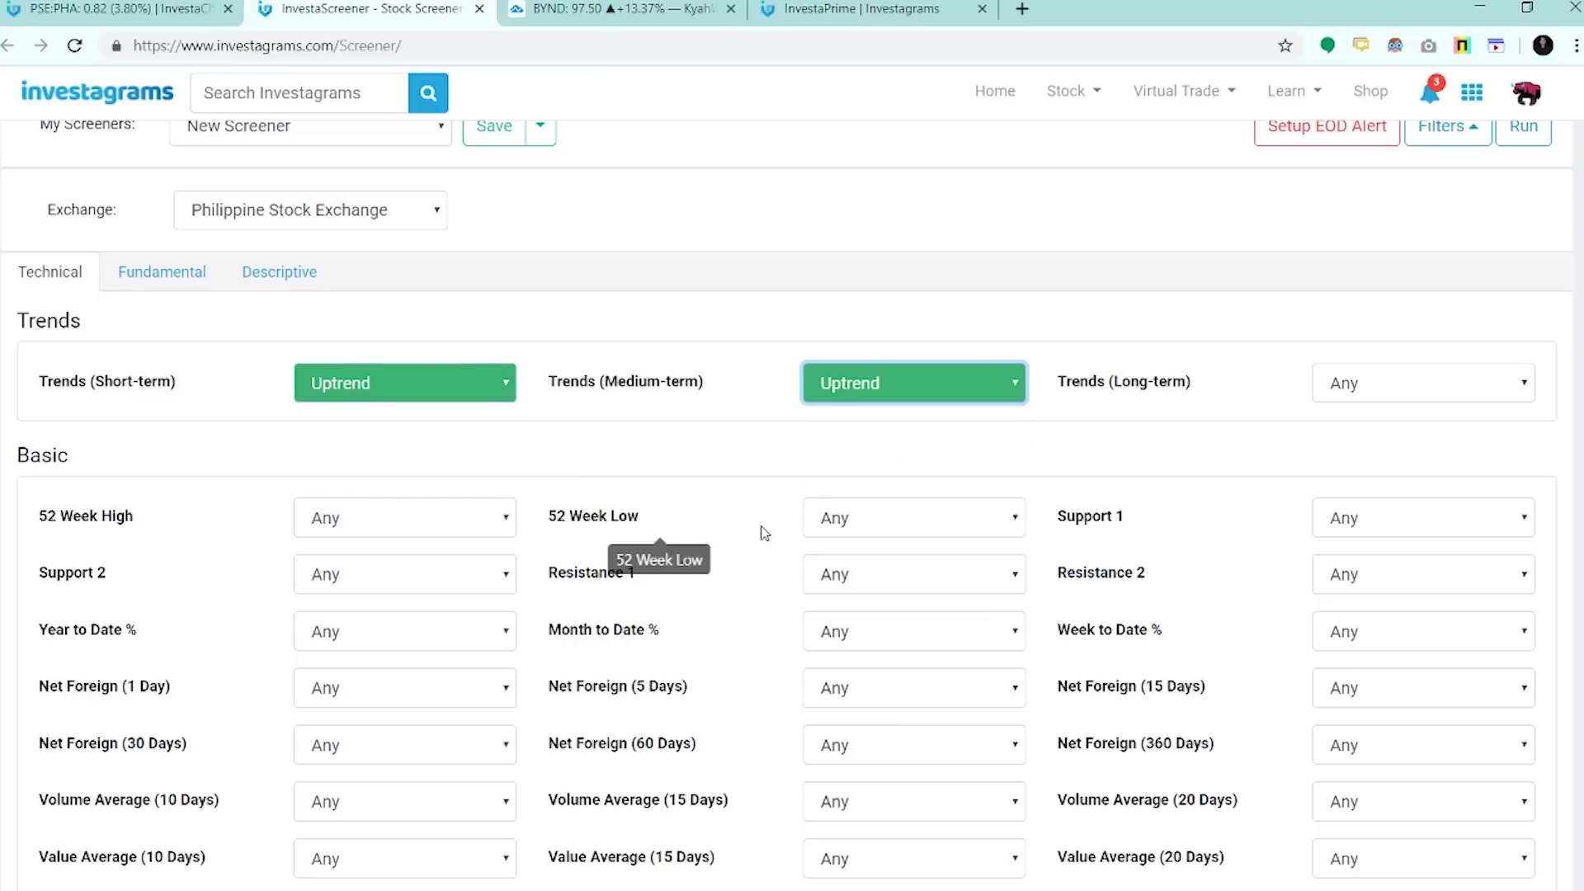
# - Require Year to Date % Up and Value Average (15 Days) >= 5M, leaving 52 Week High unchanged
pyautogui.scroll(-3, 219, 587)
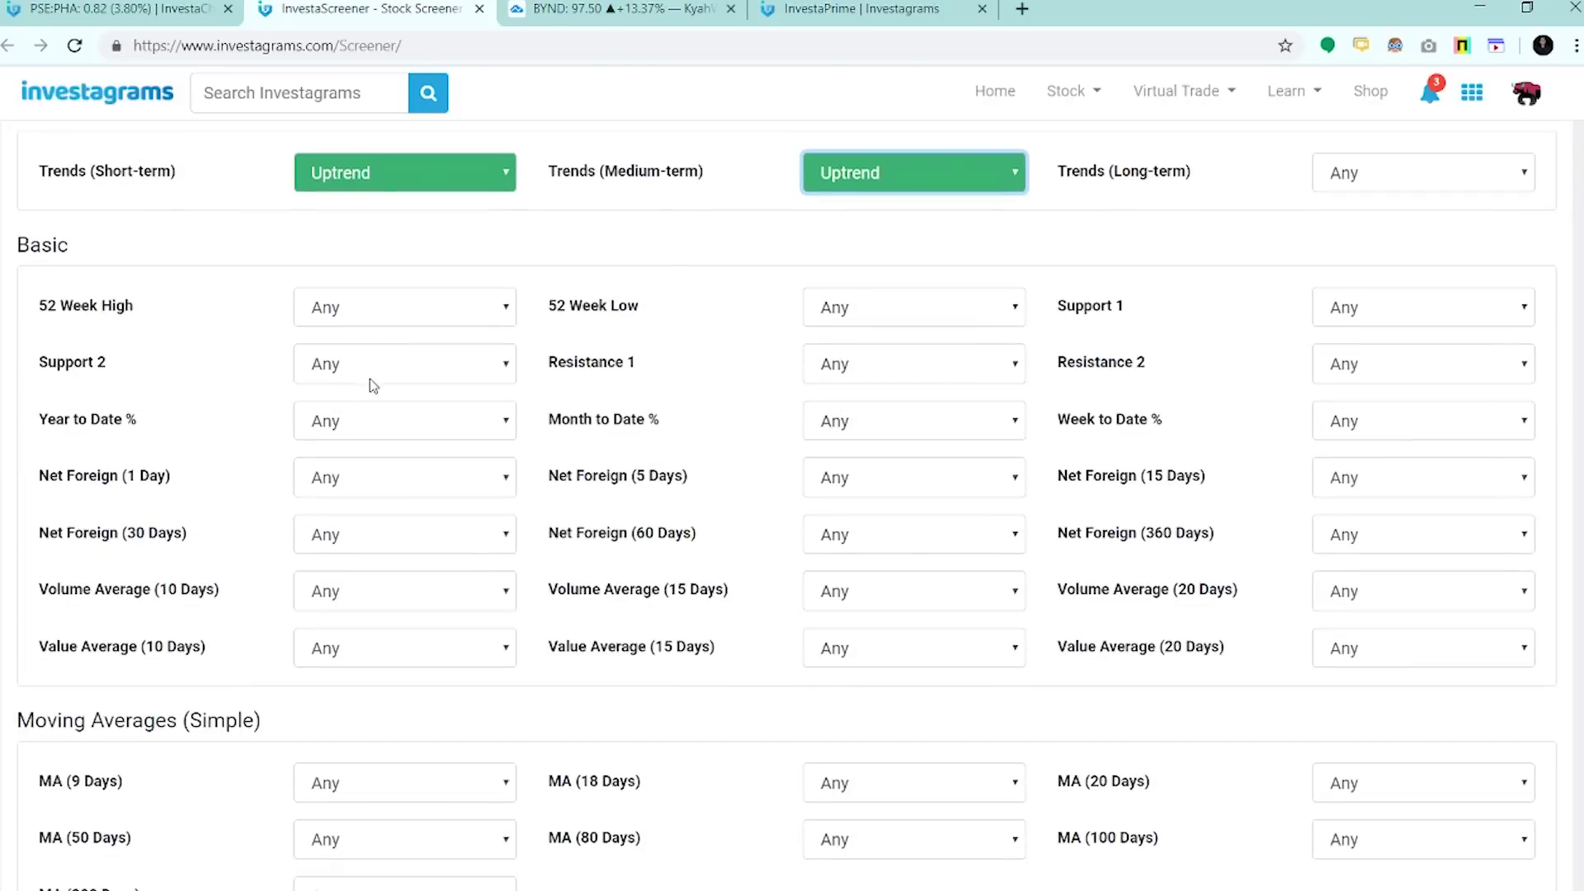
pyautogui.click(366, 409)
pyautogui.click(361, 461)
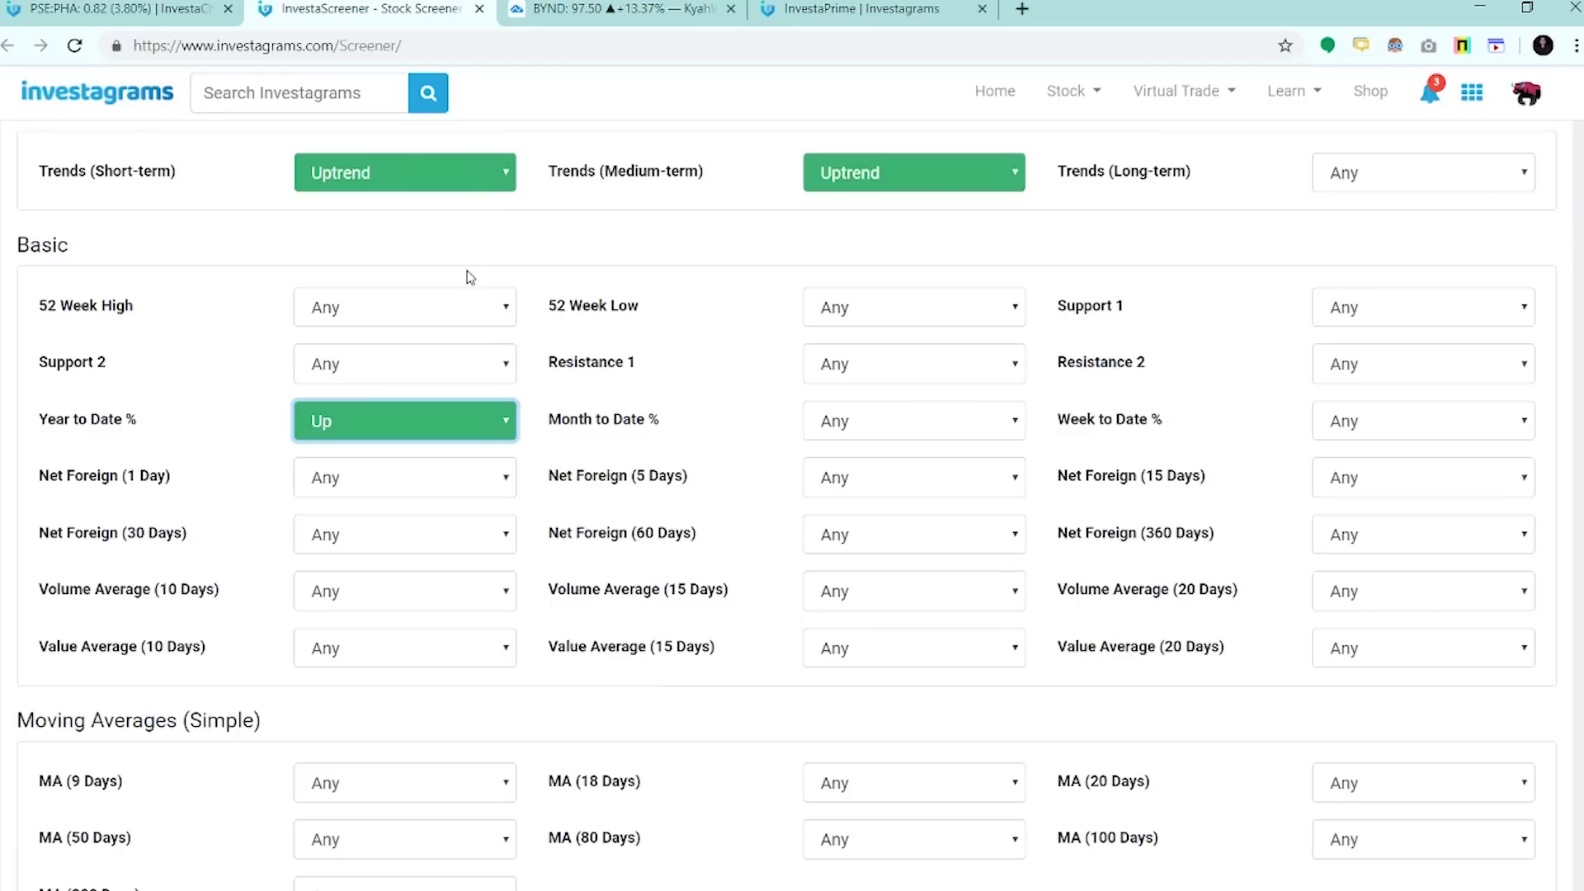
pyautogui.click(464, 310)
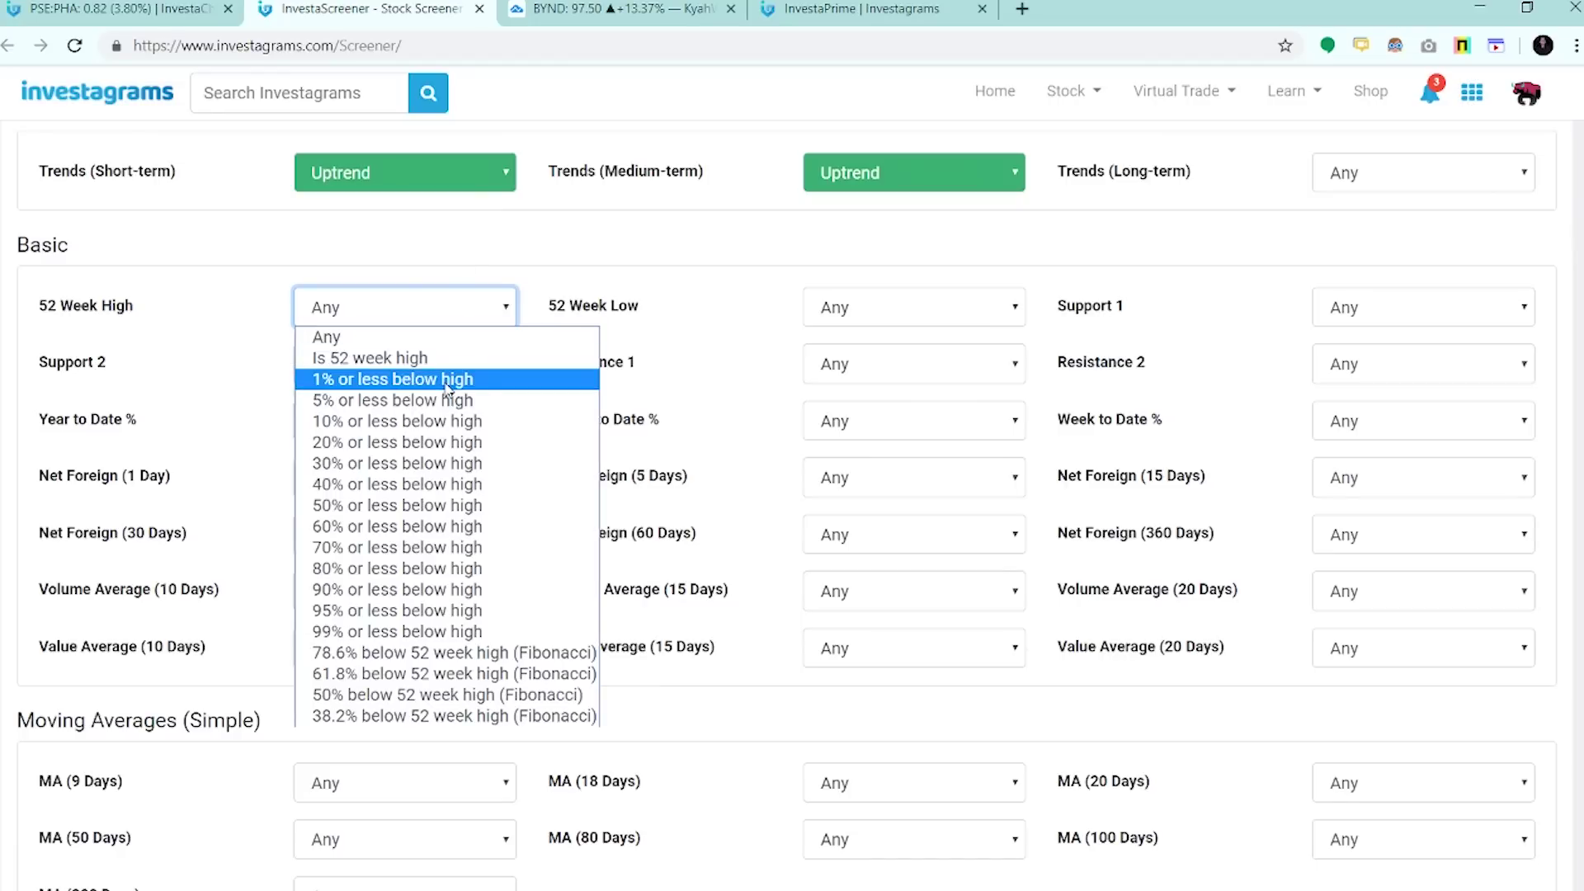
pyautogui.click(189, 317)
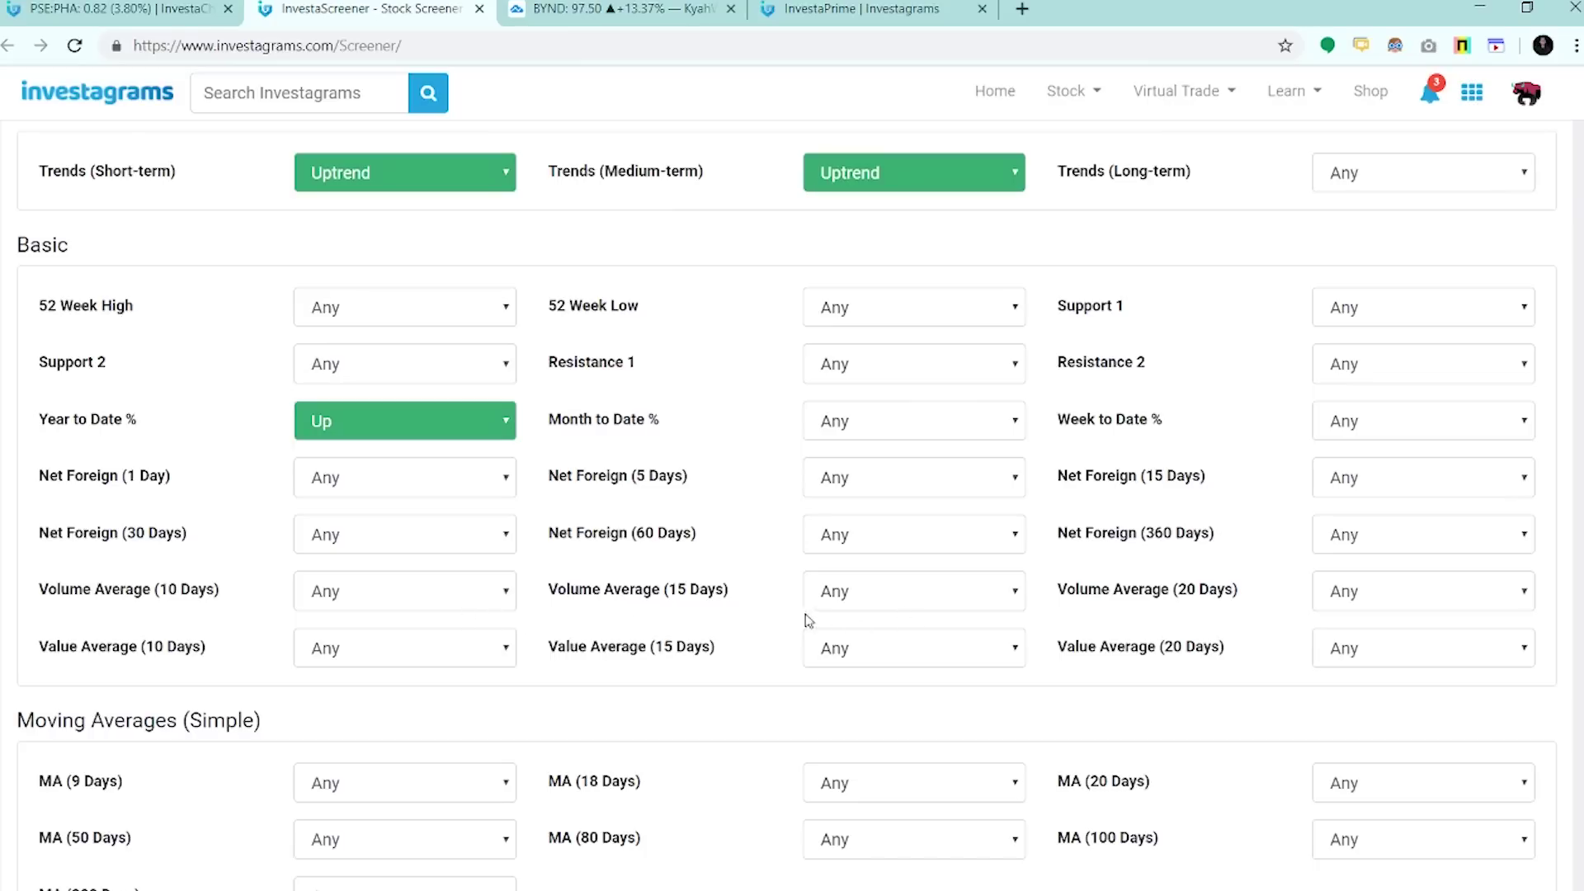
pyautogui.click(869, 649)
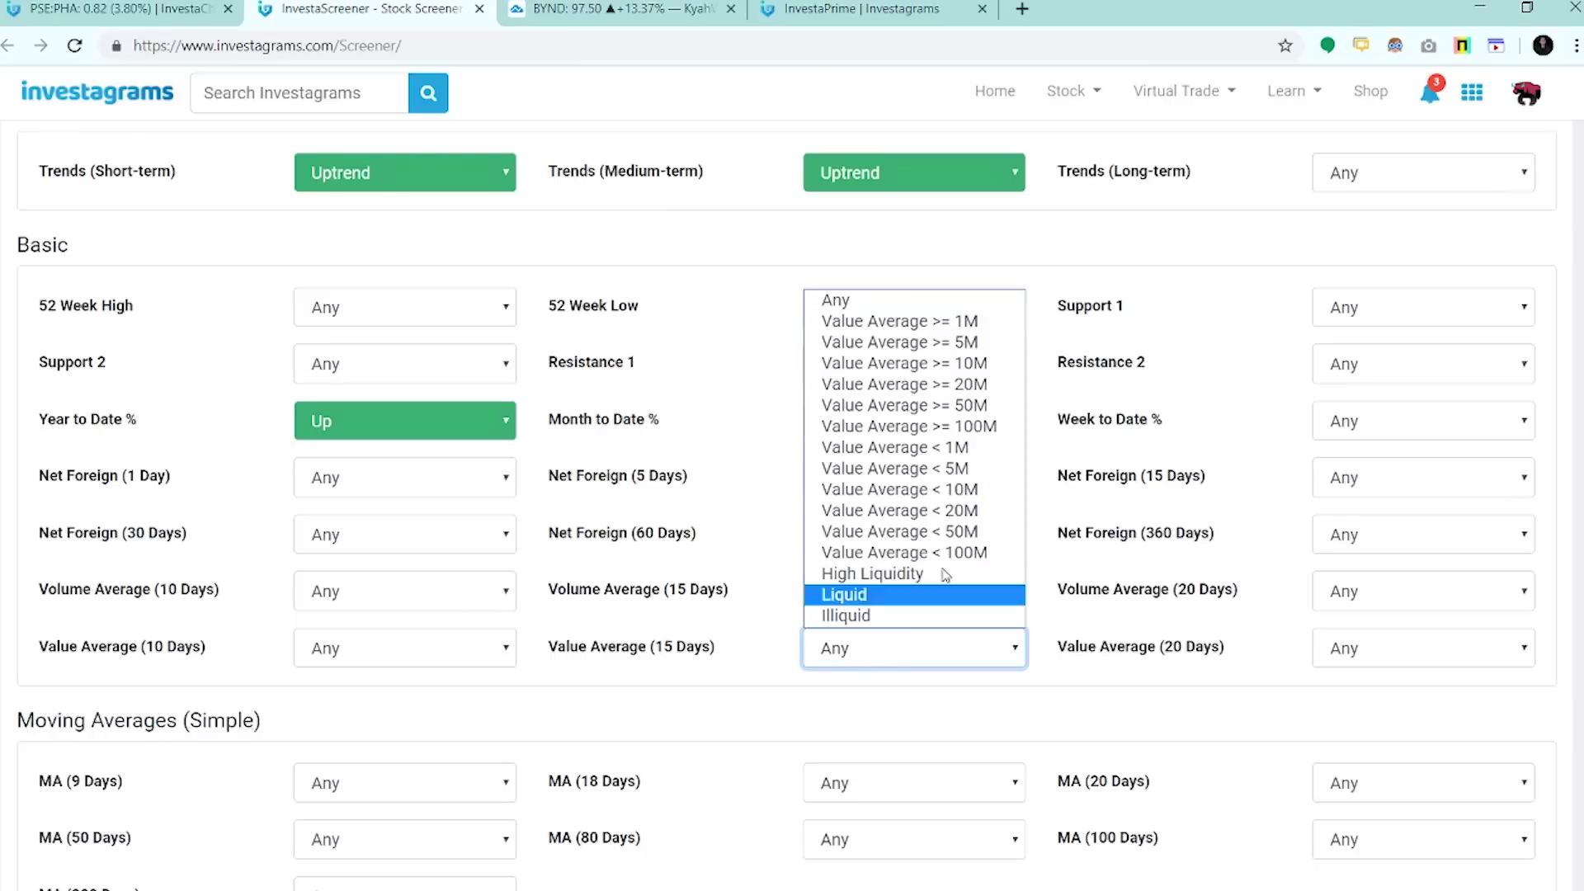
pyautogui.click(1008, 343)
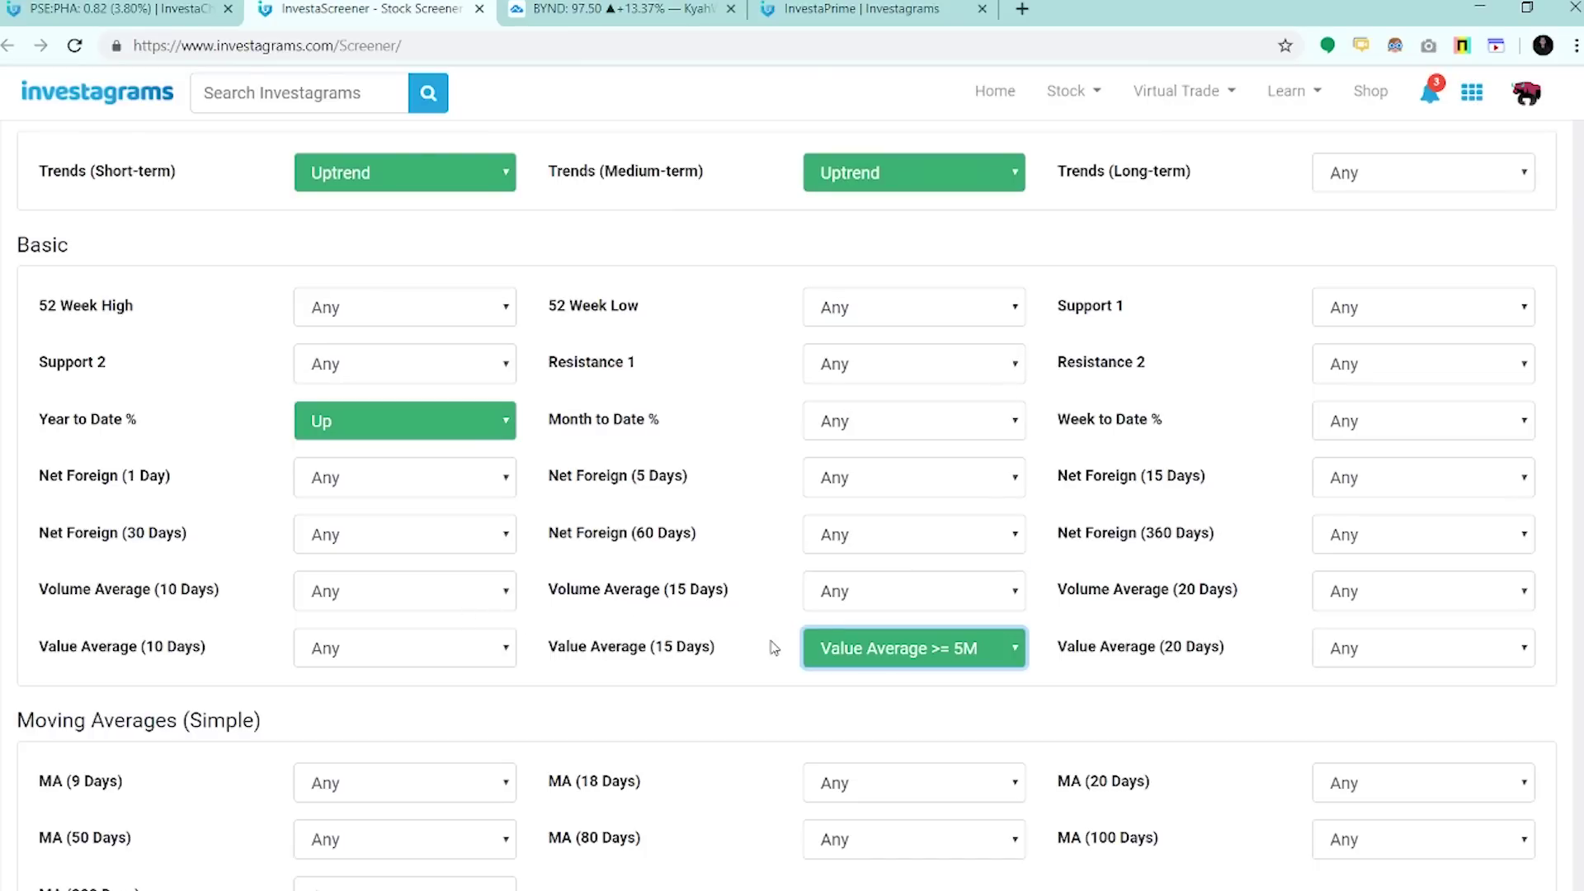
# - Require price above the EMA (13 Days)
pyautogui.scroll(-4, 769, 667)
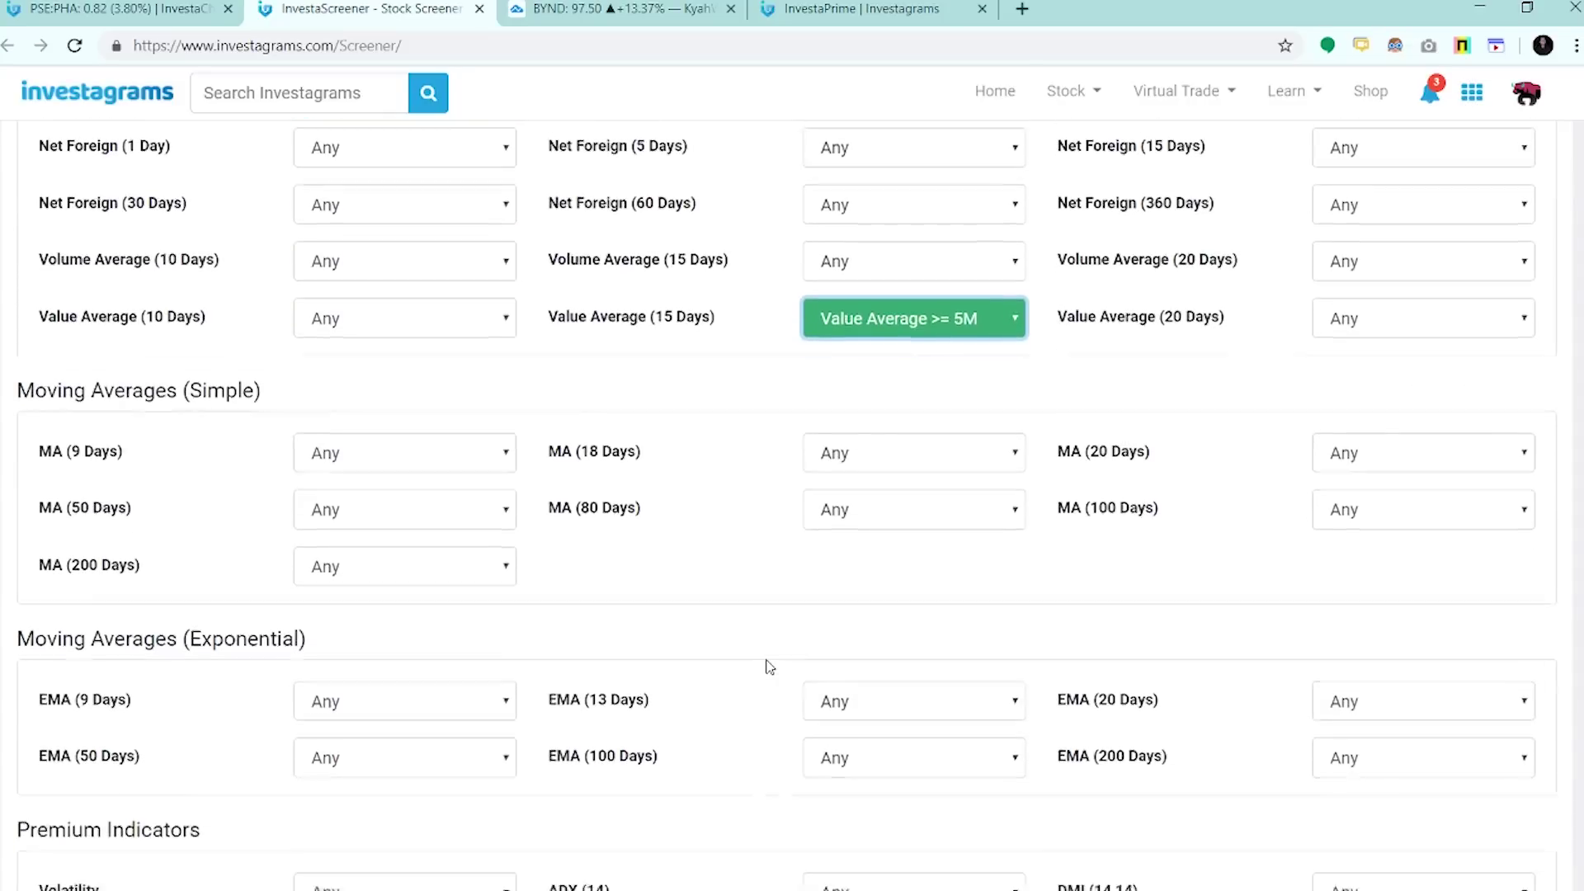
pyautogui.scroll(-2, 764, 652)
pyautogui.scroll(2, 763, 651)
pyautogui.scroll(-4, 760, 650)
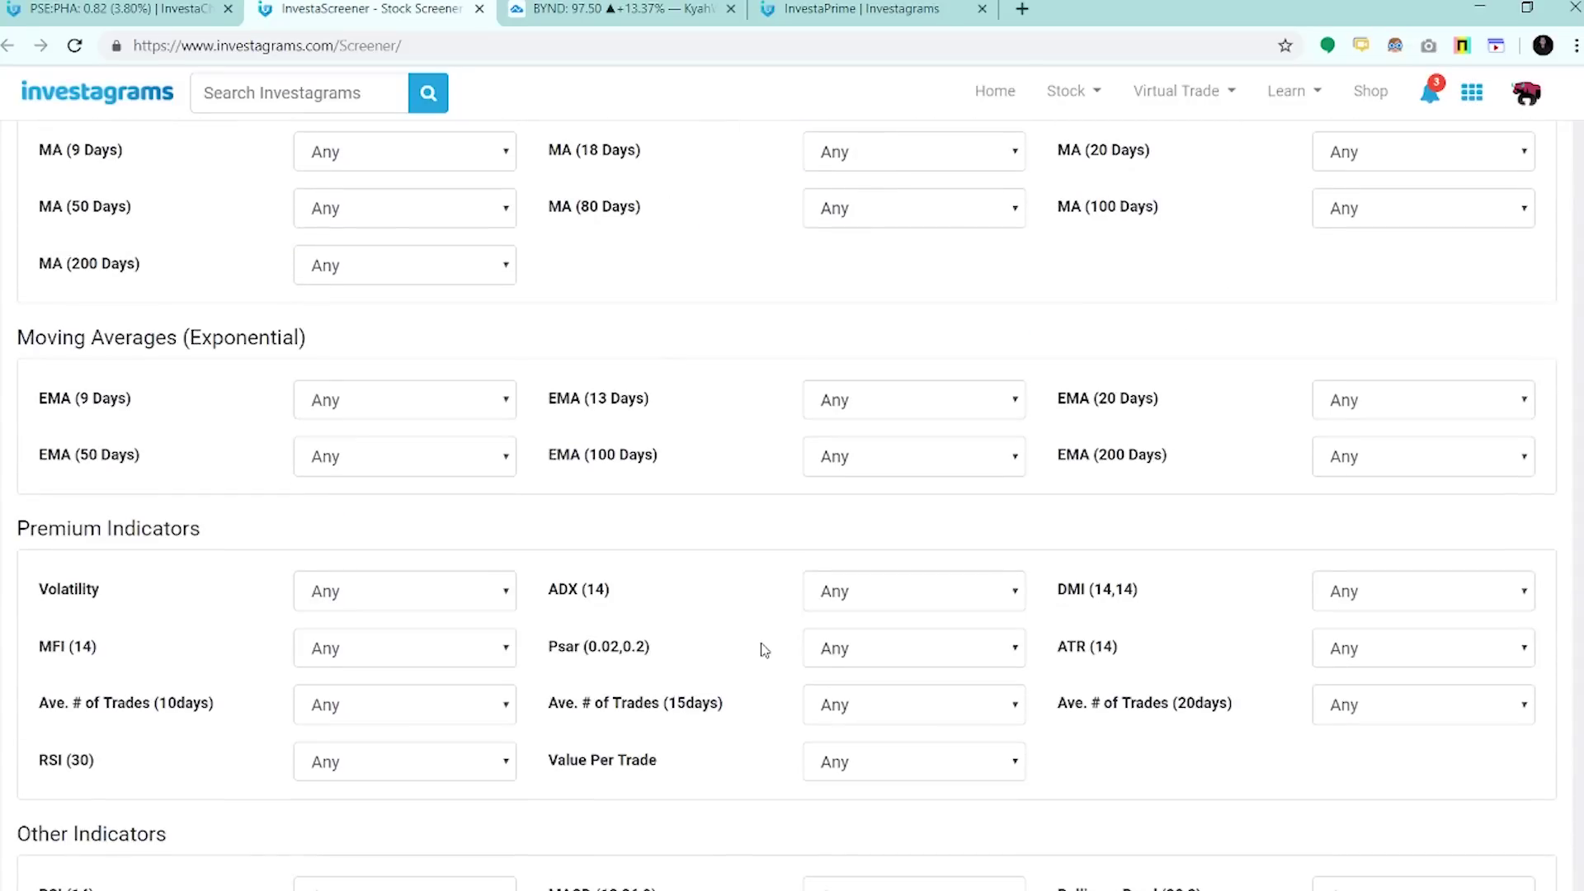
pyautogui.scroll(3, 735, 635)
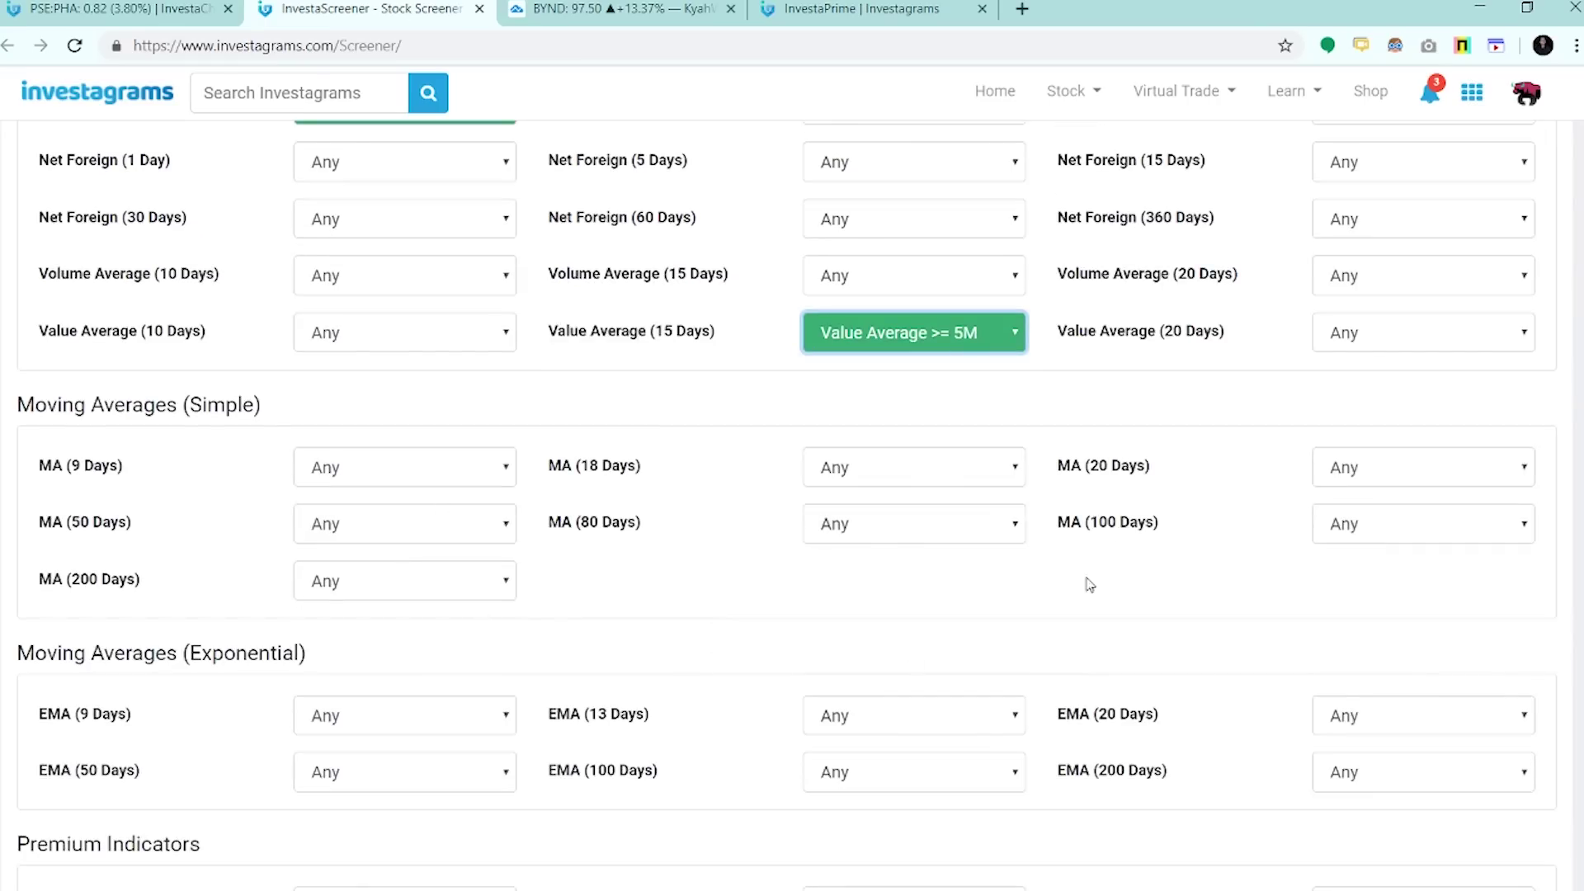
pyautogui.scroll(-3, 734, 747)
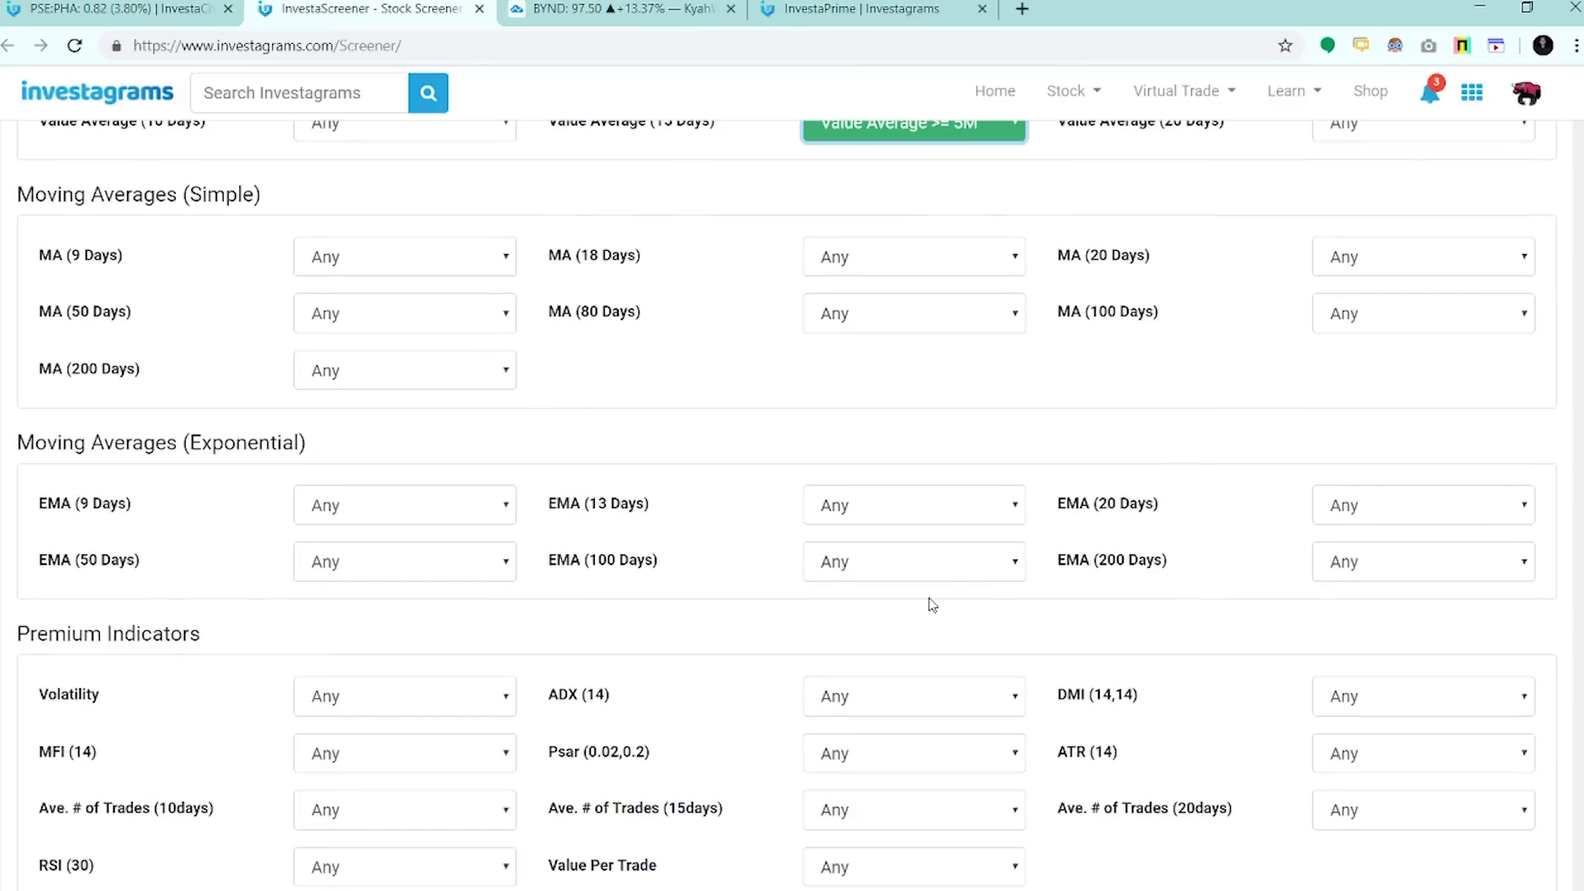
pyautogui.click(962, 512)
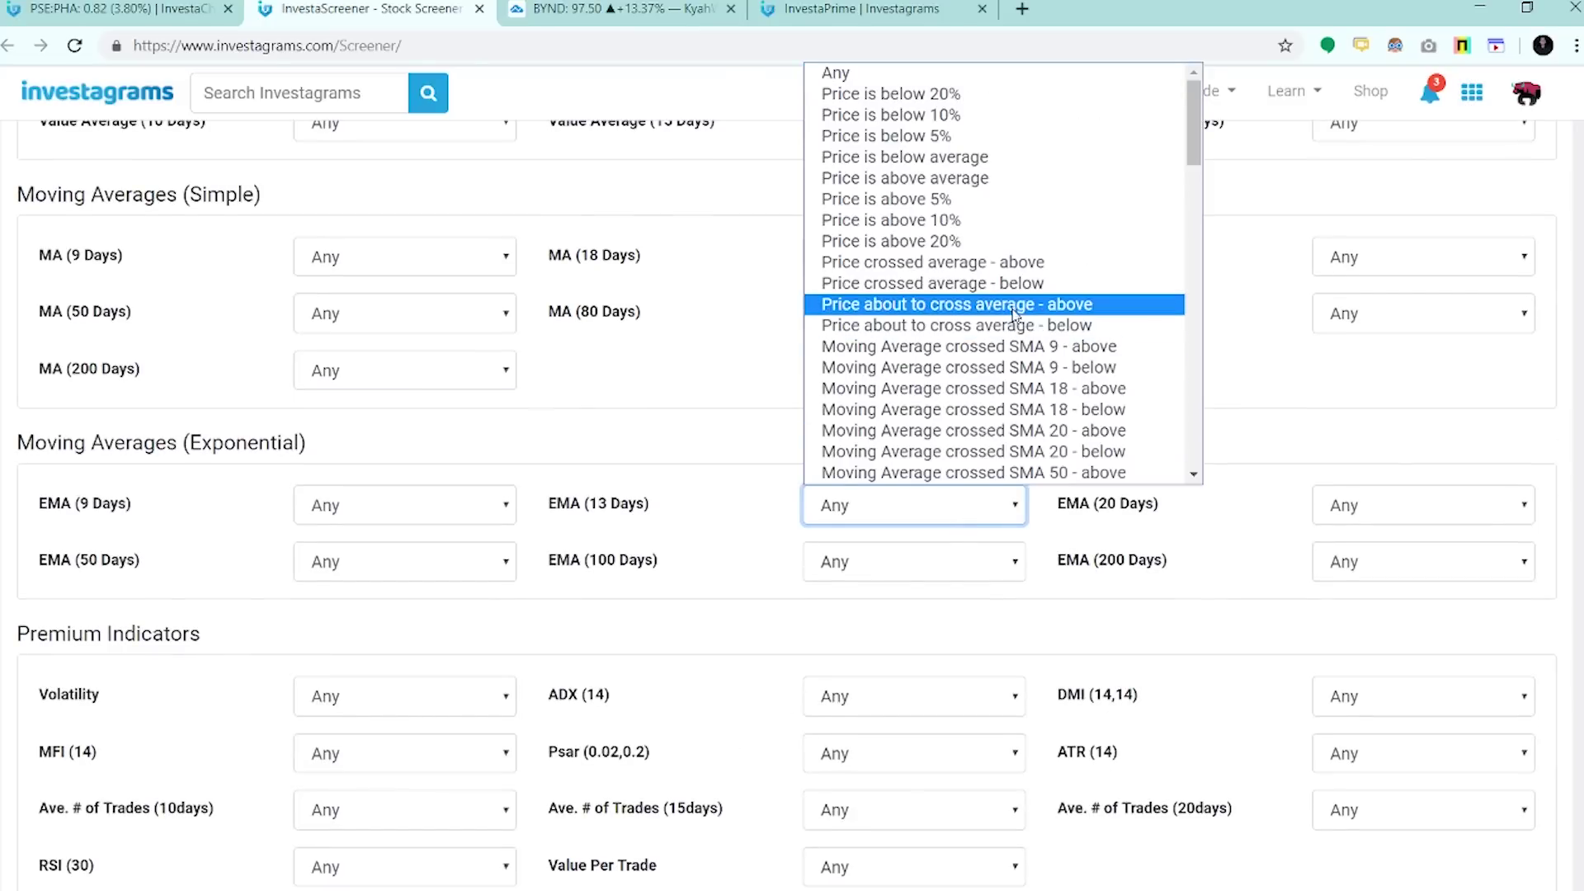
pyautogui.click(1023, 180)
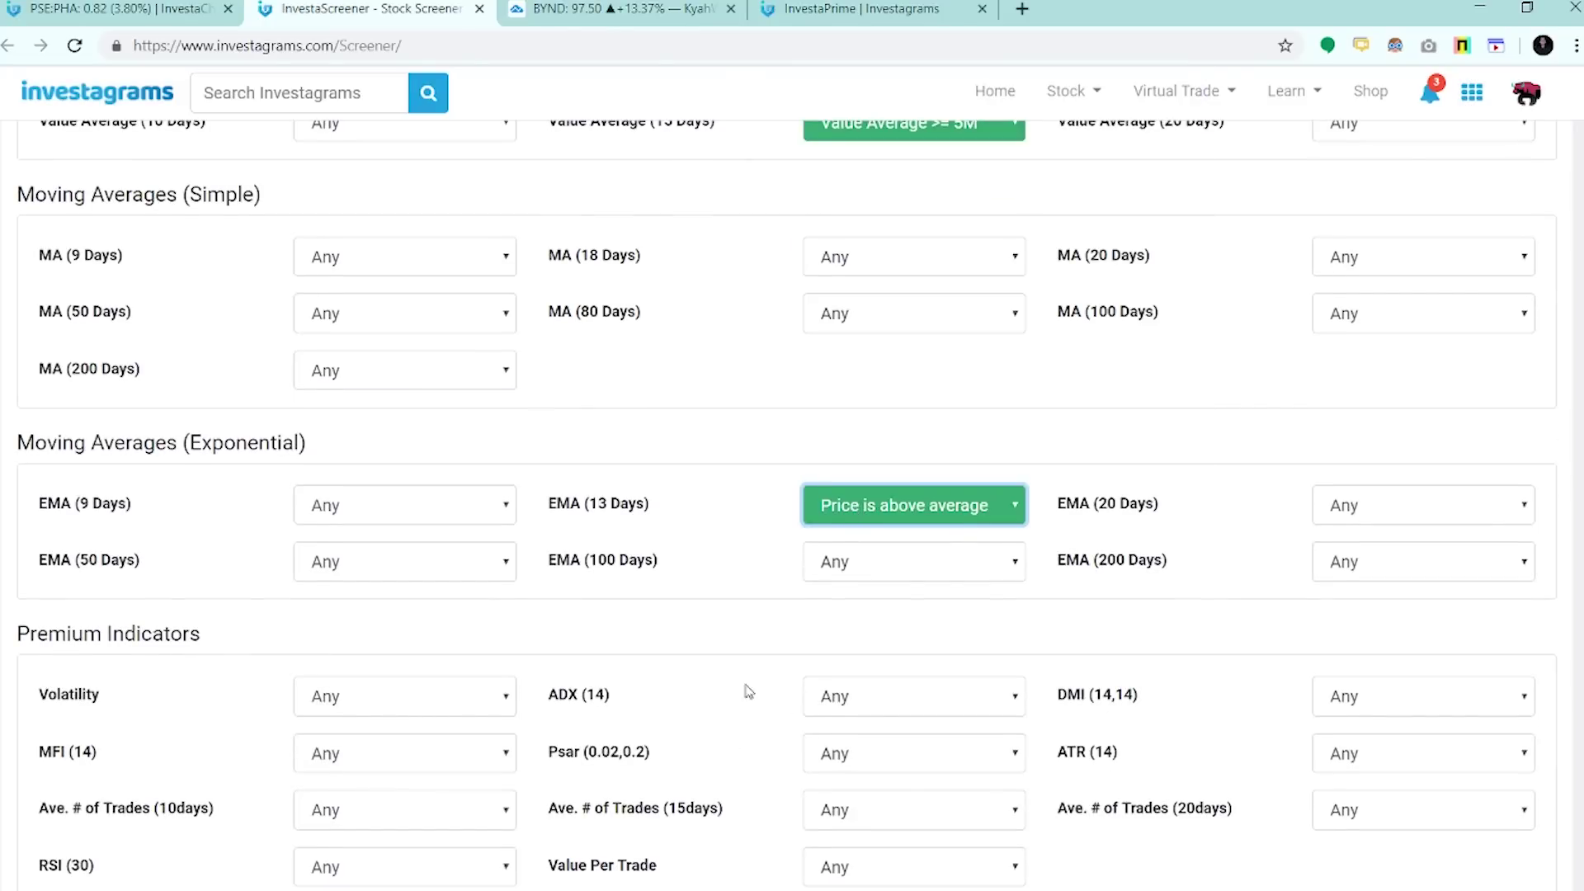
# - Set Volatility to Over 2% and ADX (14) to Strong Trend
pyautogui.scroll(-3, 747, 691)
pyautogui.click(500, 490)
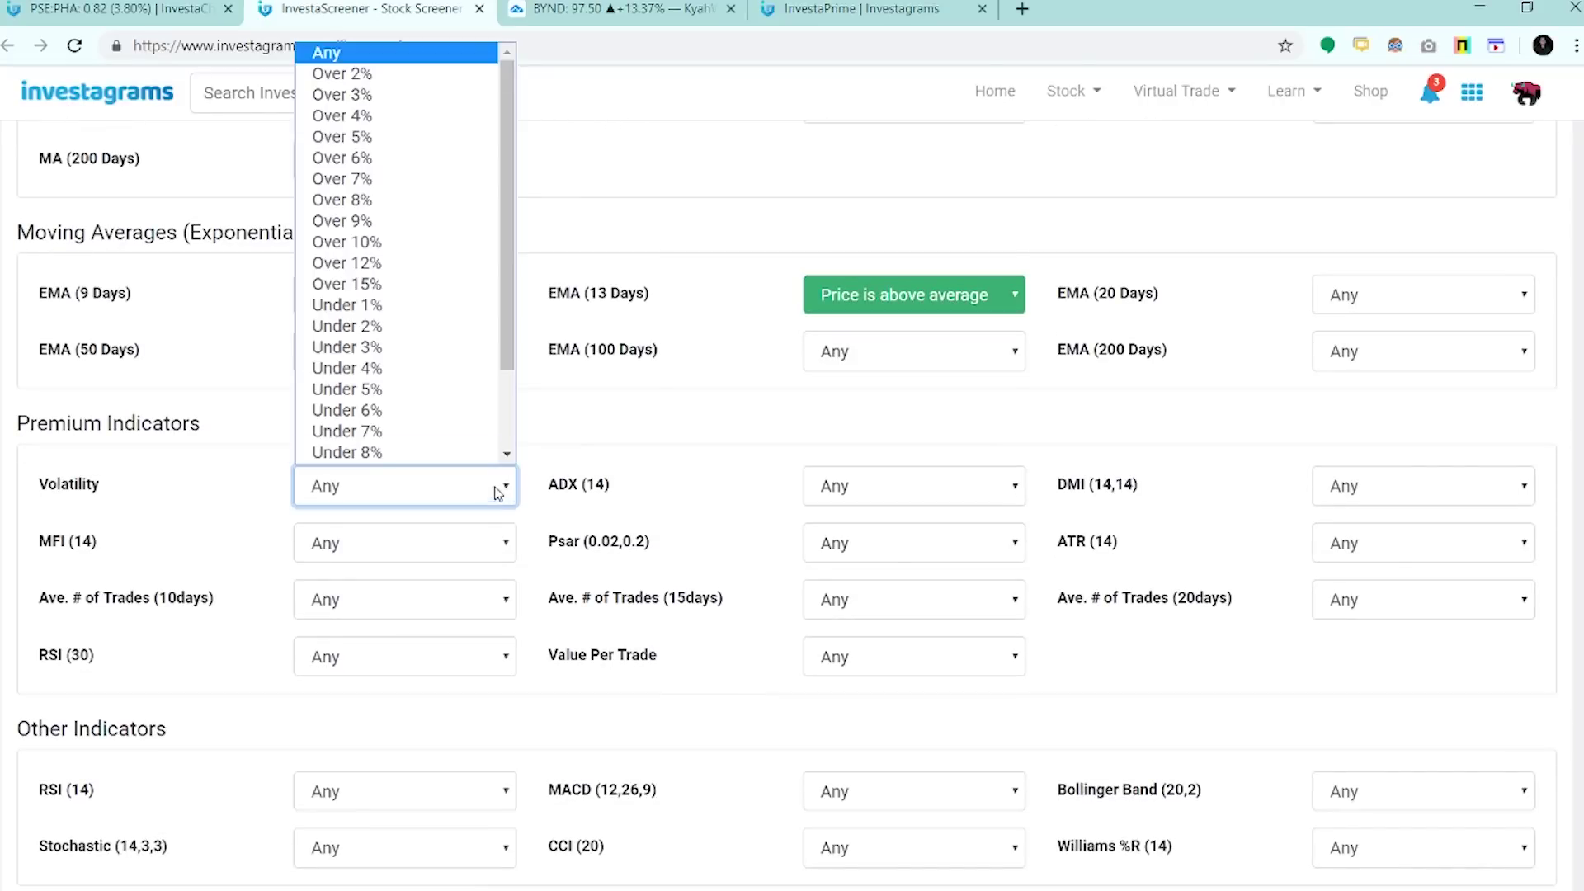
pyautogui.click(429, 74)
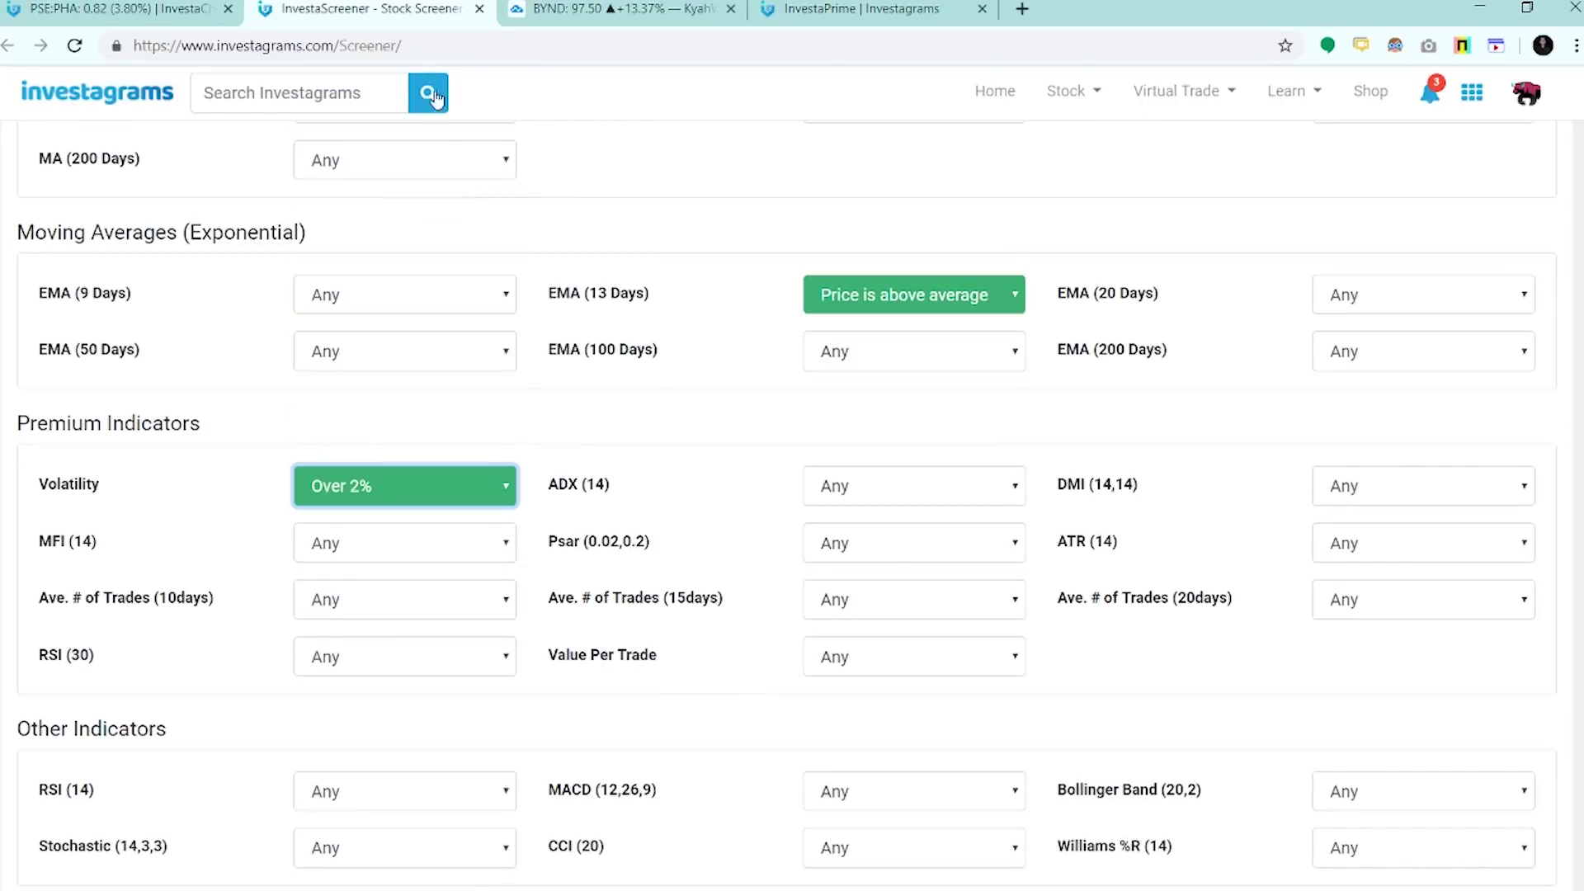
pyautogui.click(873, 492)
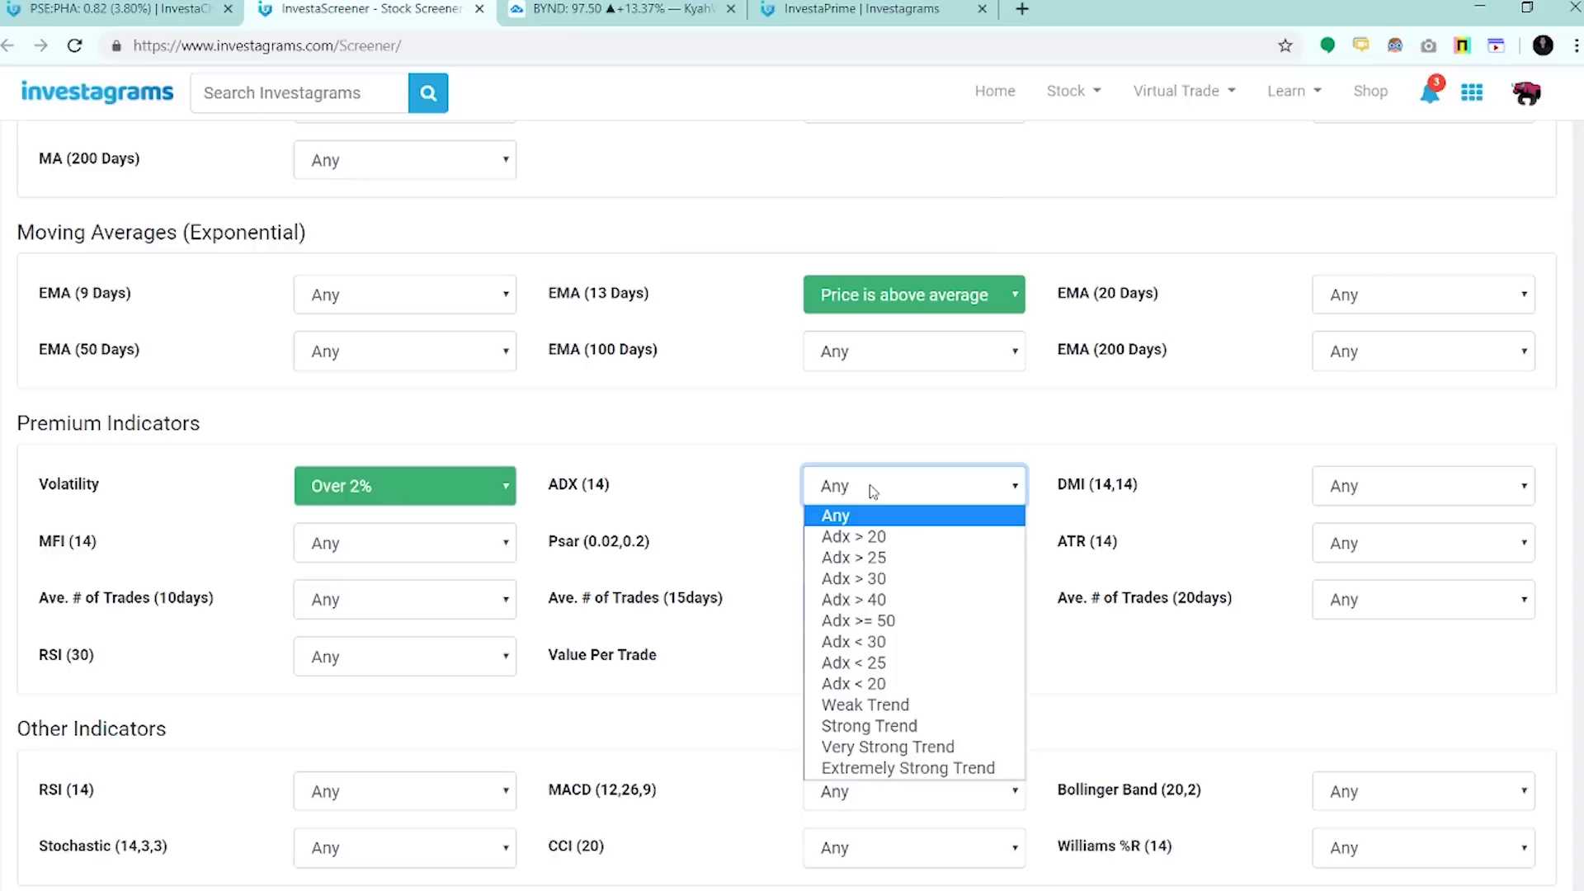
pyautogui.click(895, 729)
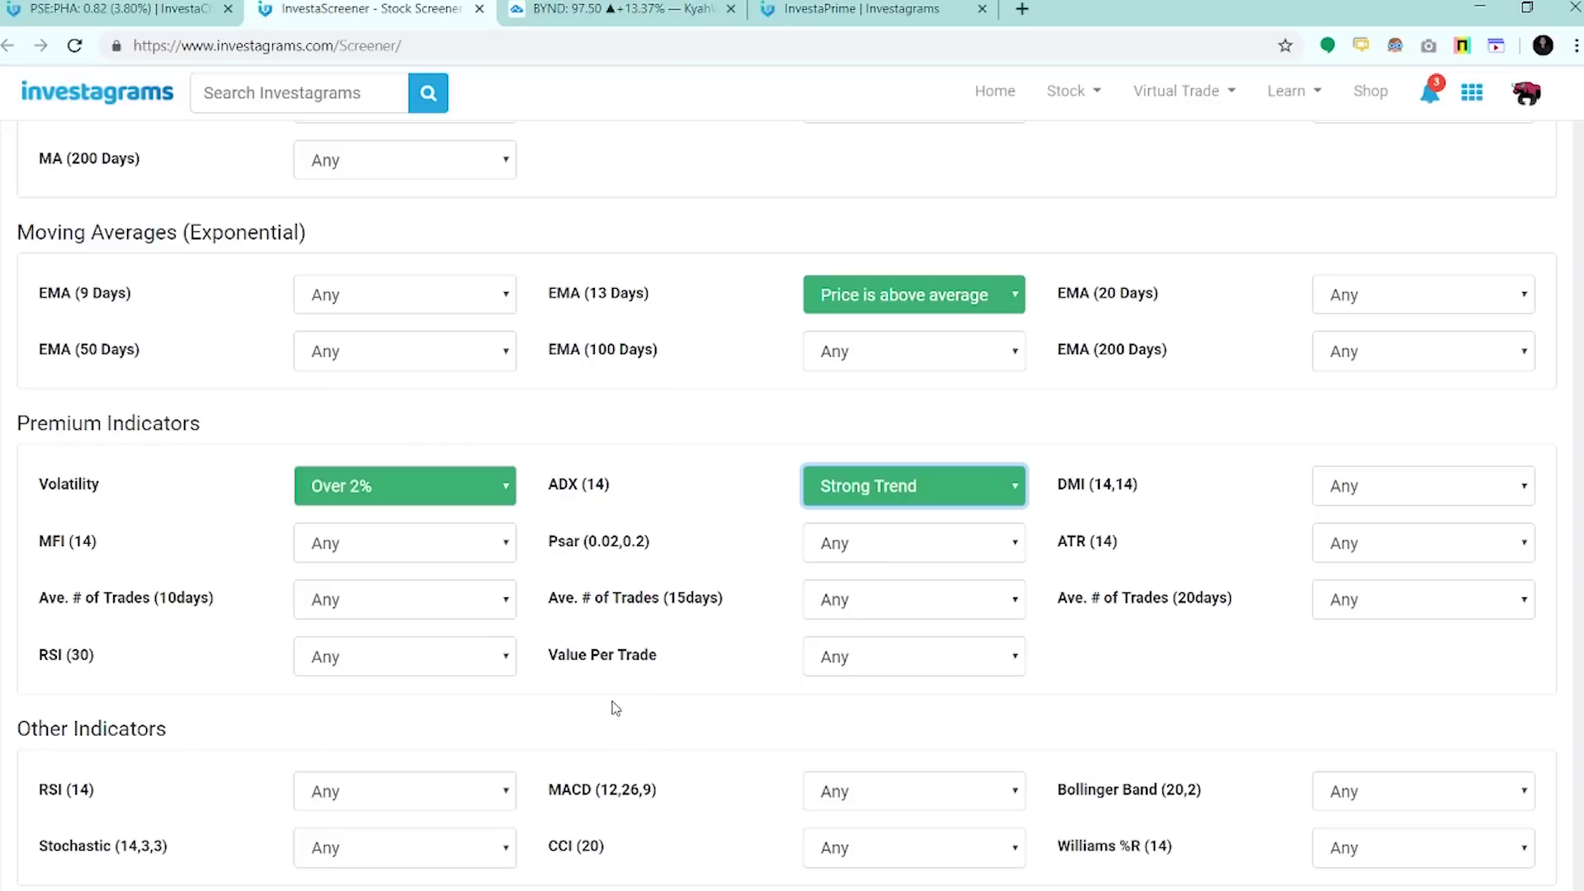
# - Set RSI (30) to RSI >= 50 and 15-day average trades to Ave Trades >= 200
pyautogui.click(463, 660)
pyautogui.click(410, 361)
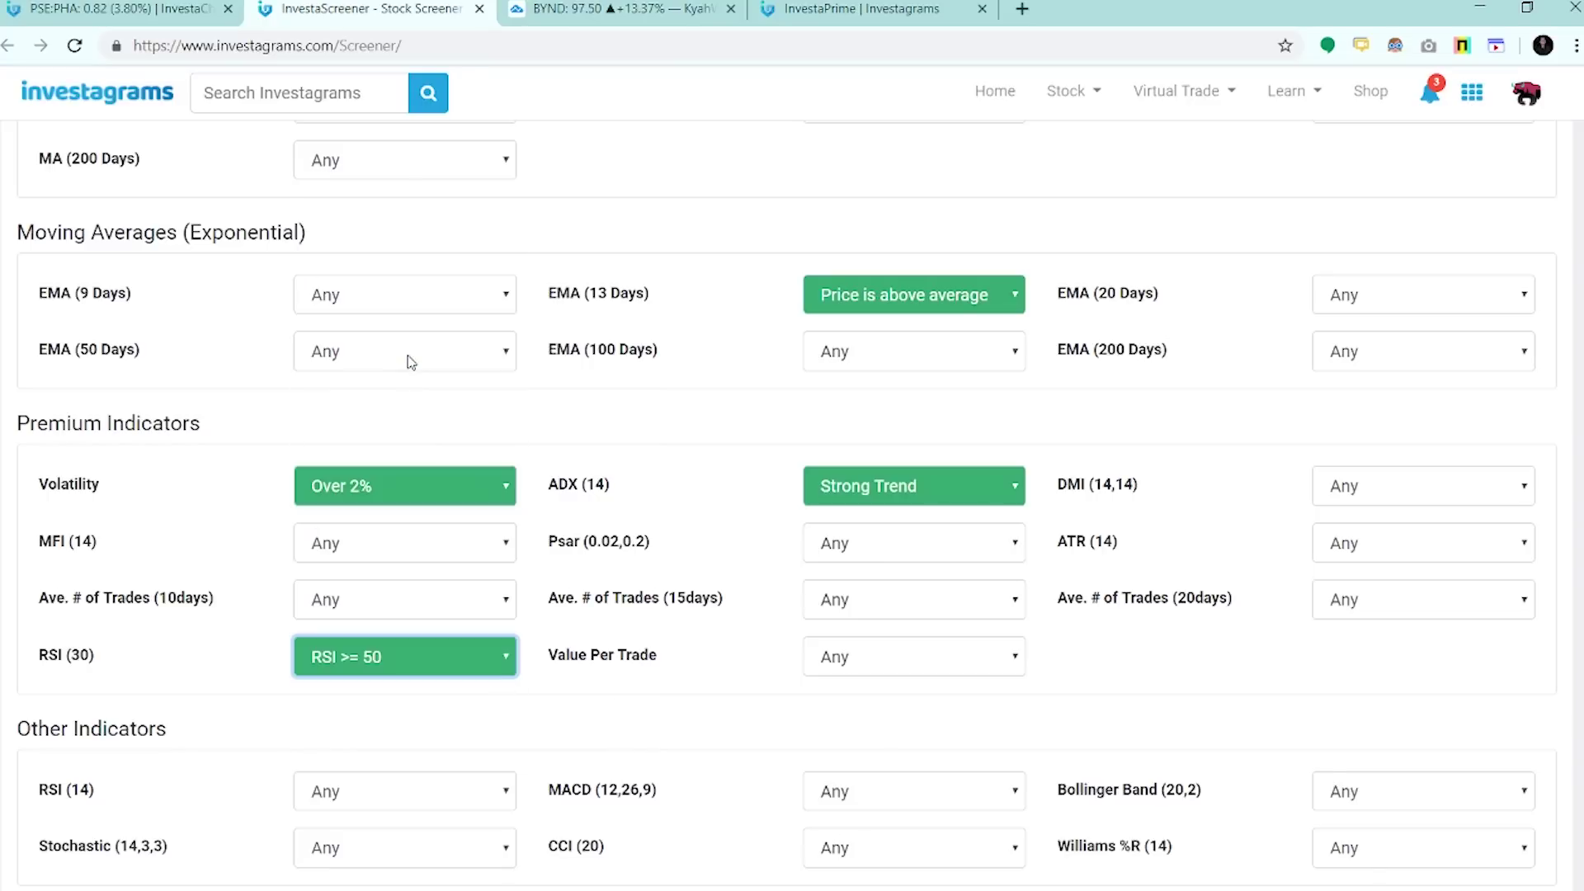
pyautogui.click(951, 608)
pyautogui.click(890, 672)
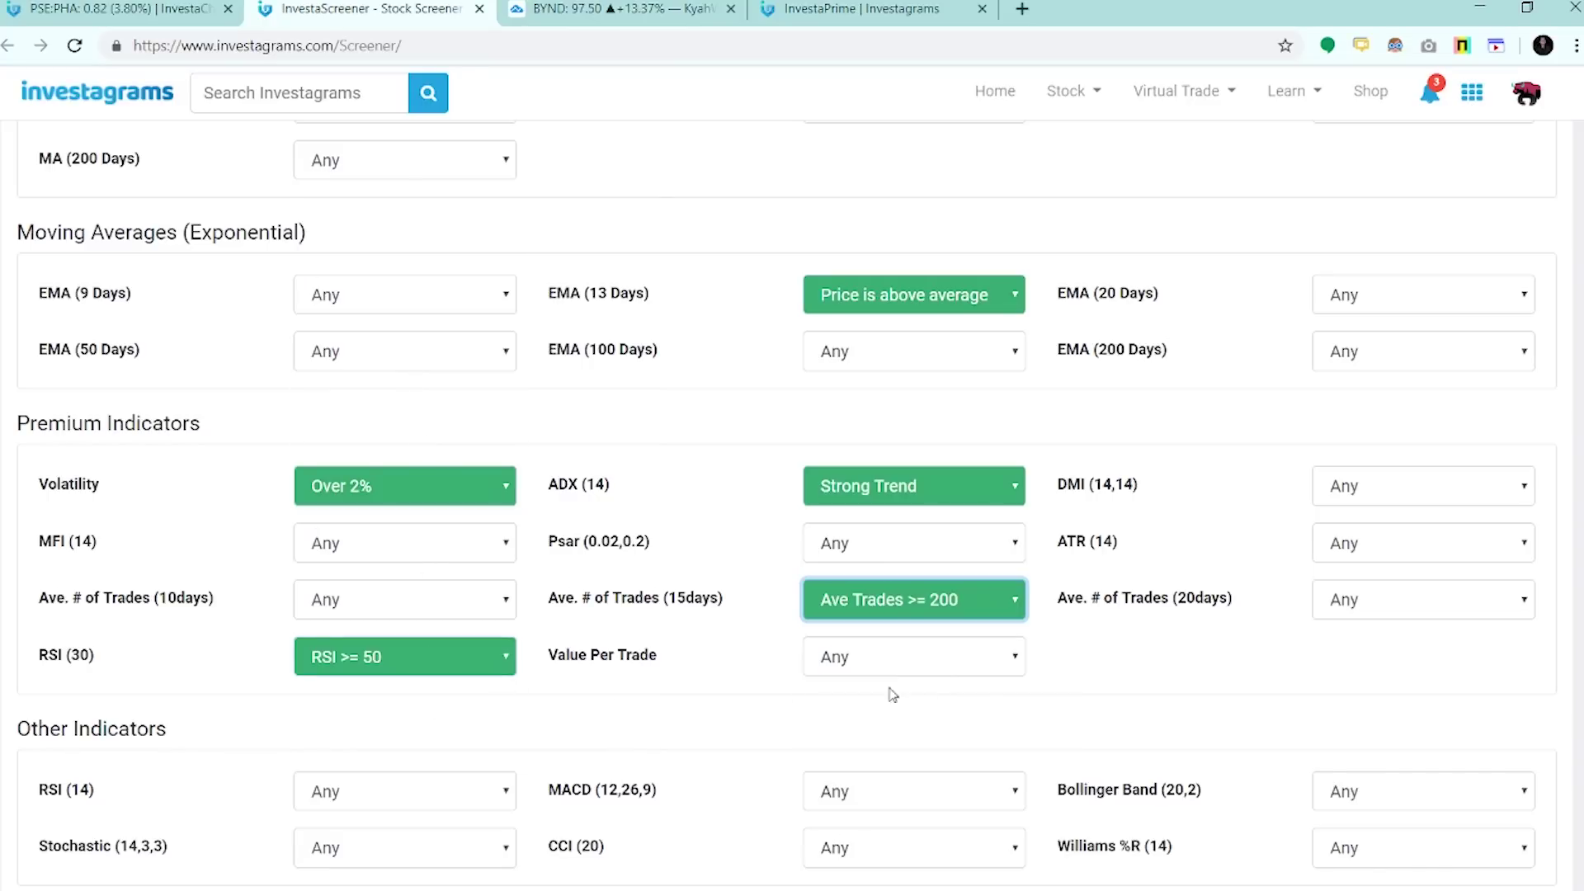
pyautogui.scroll(-2, 790, 693)
pyautogui.scroll(-2, 788, 692)
pyautogui.scroll(15, 785, 691)
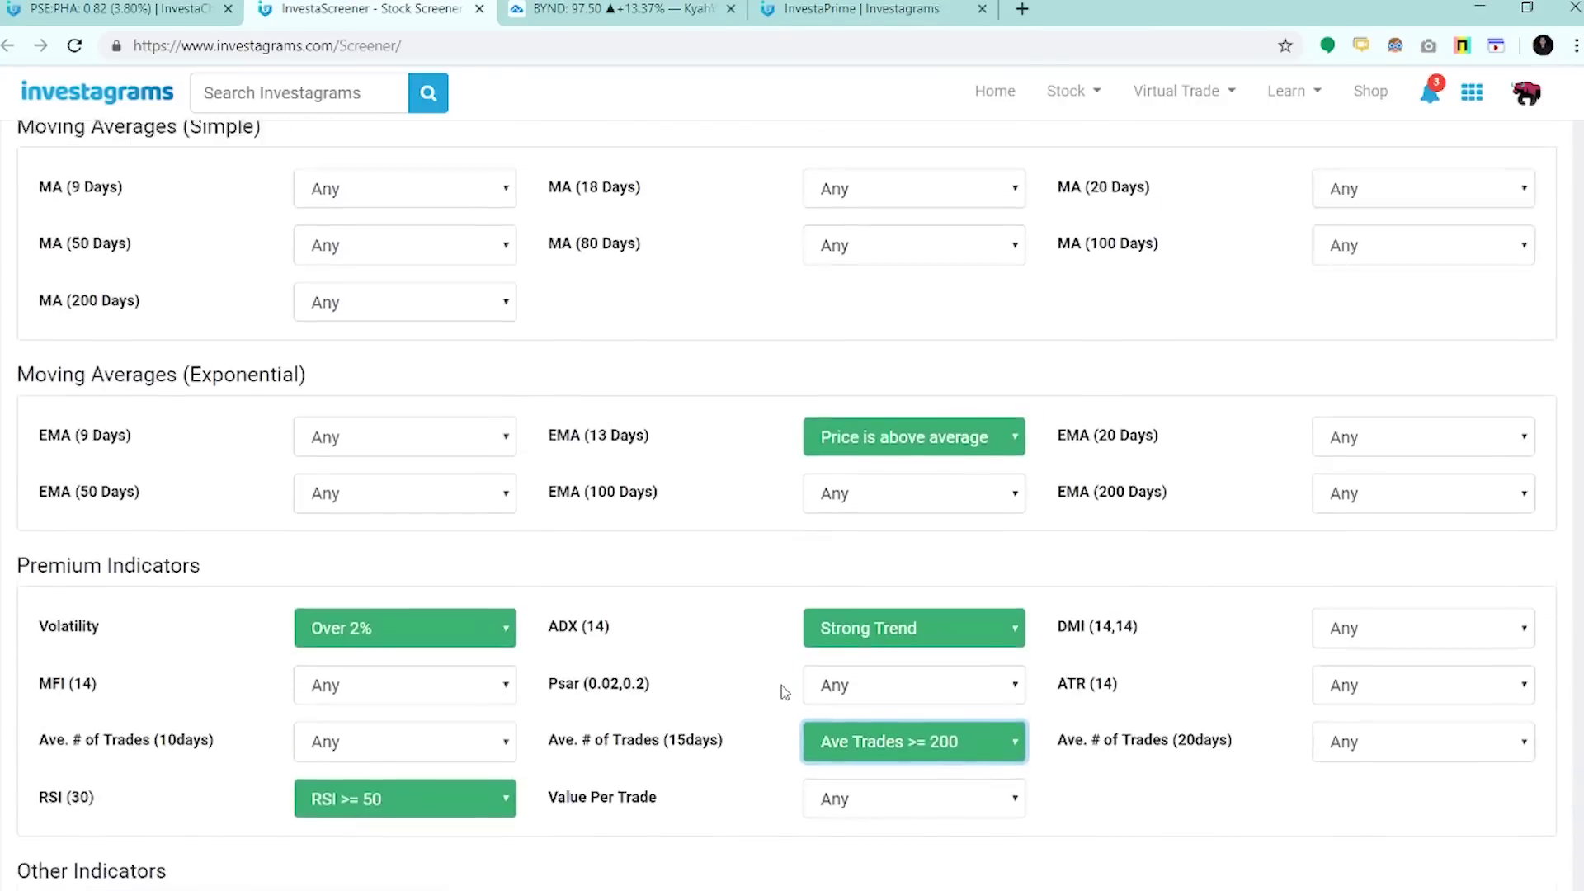
# - Limit Market Capitalization to Market Cap > 3 Billion under Descriptive filters
pyautogui.click(305, 394)
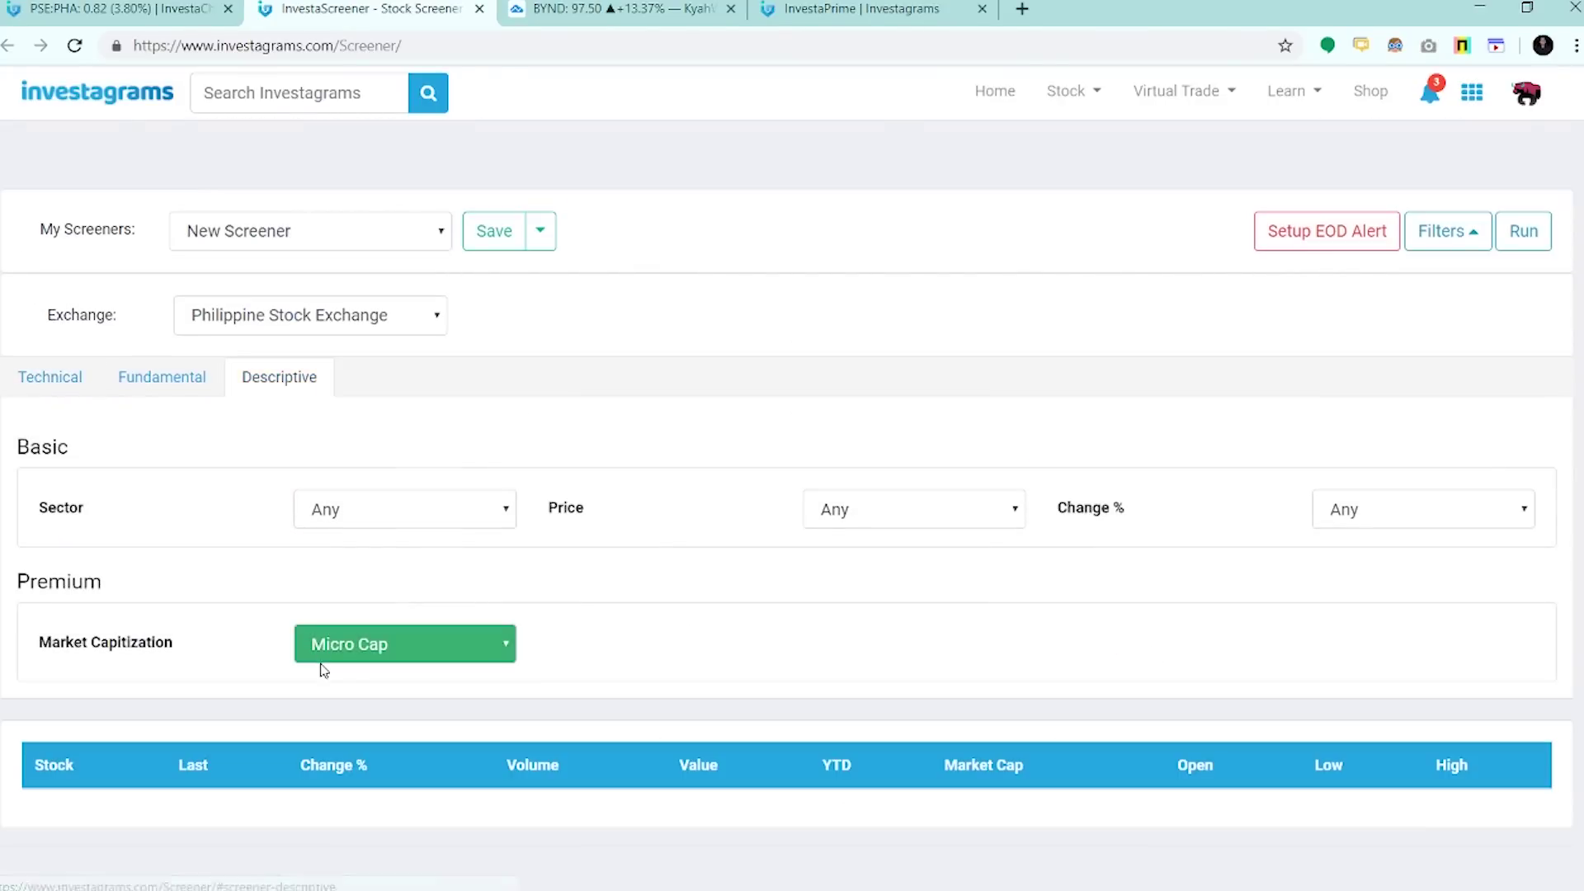
pyautogui.click(322, 659)
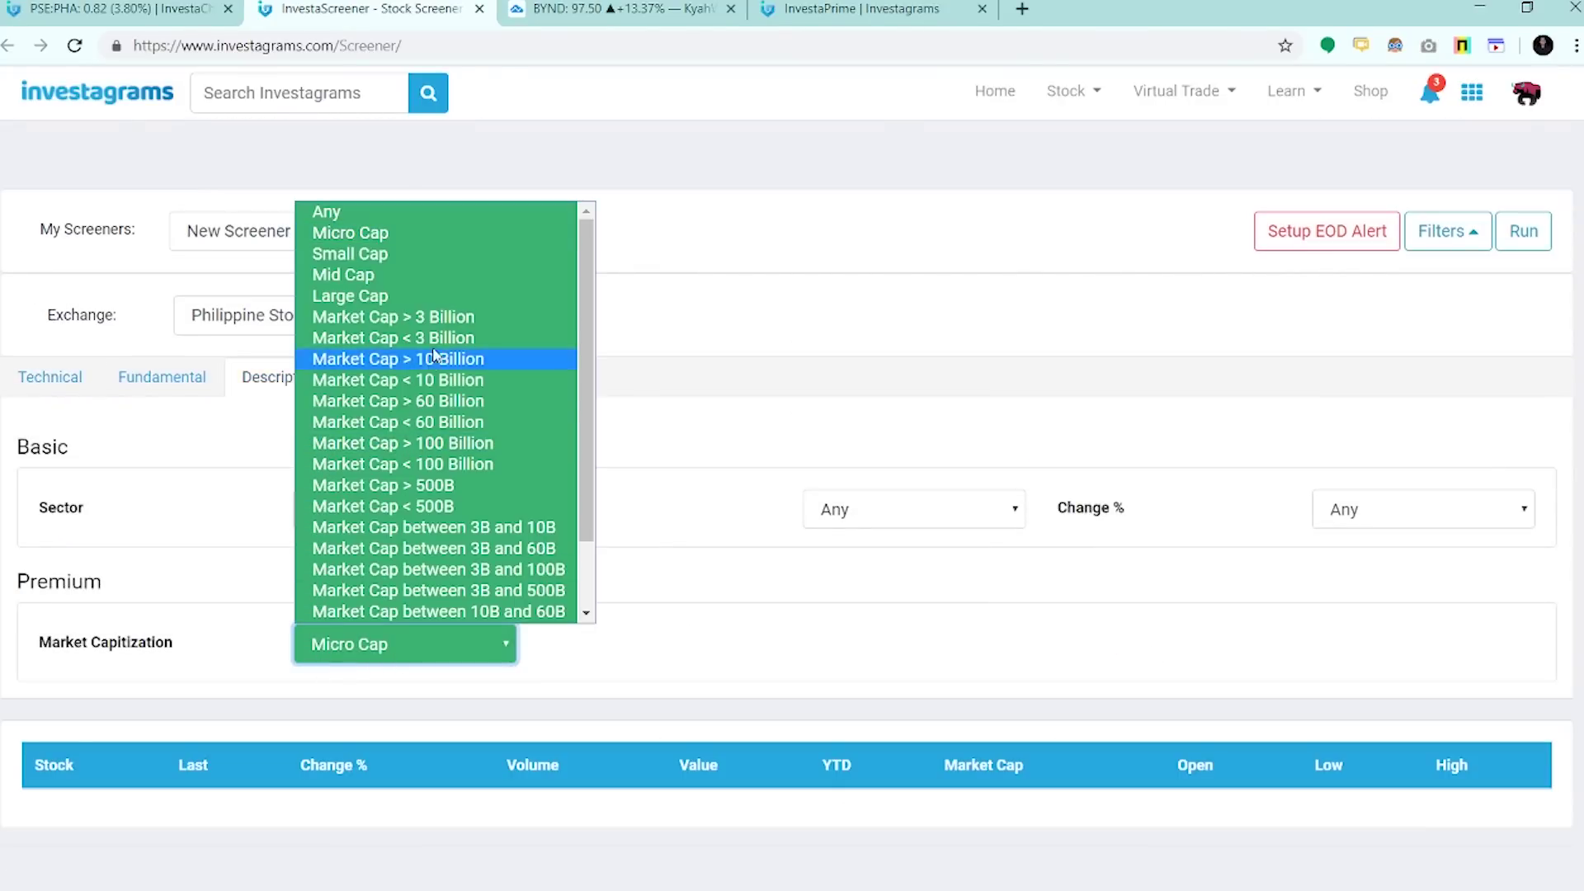
pyautogui.click(421, 317)
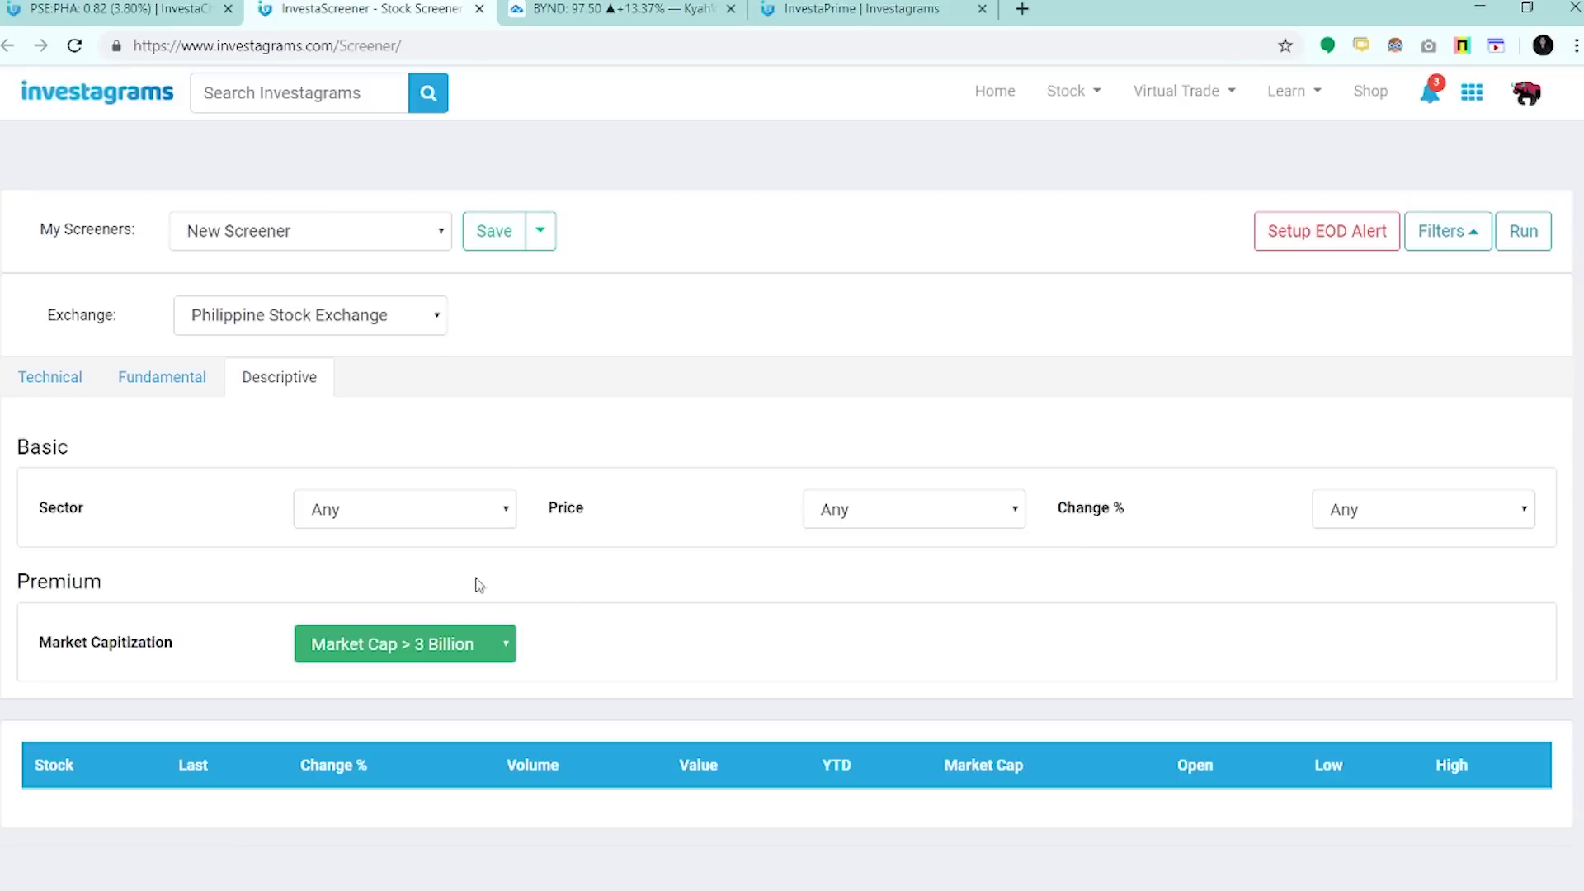
pyautogui.click(68, 387)
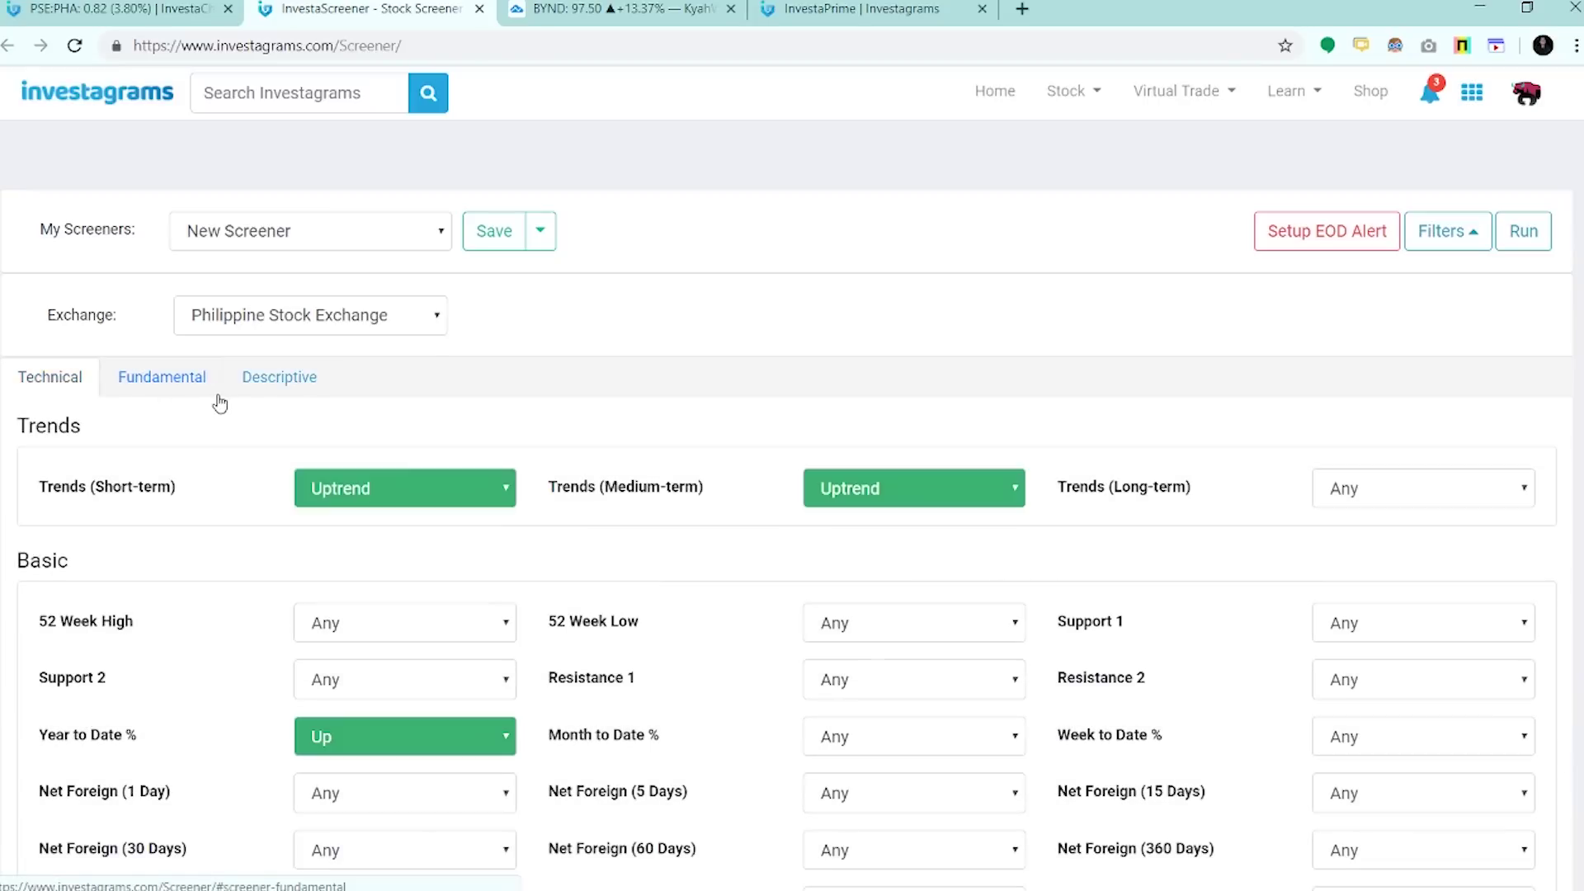
pyautogui.click(42, 376)
pyautogui.click(308, 380)
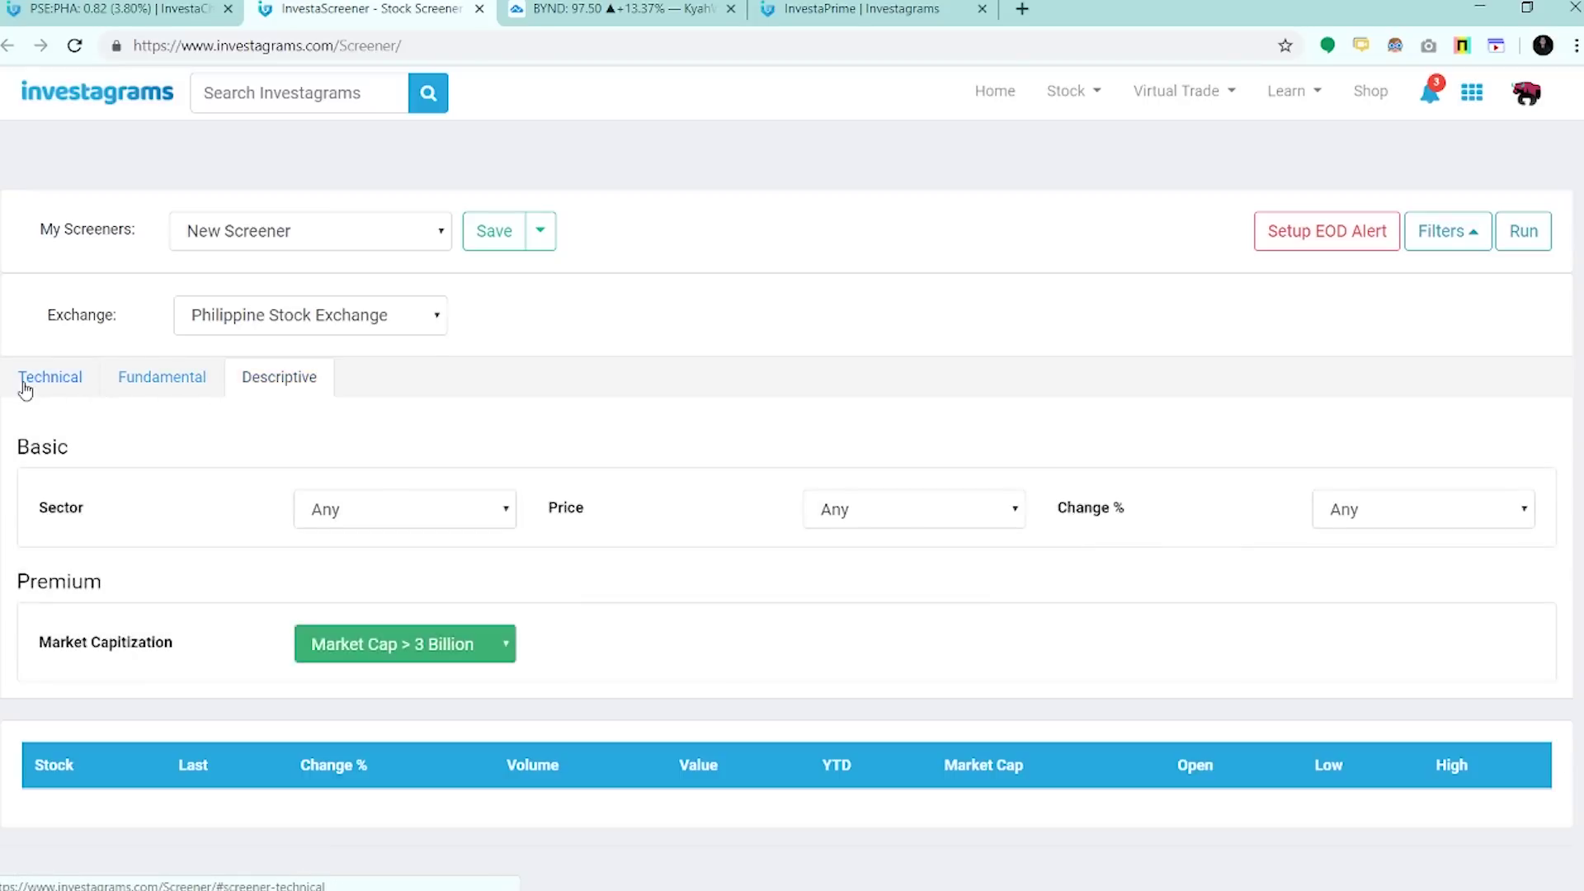
pyautogui.click(25, 385)
pyautogui.click(266, 385)
pyautogui.click(37, 387)
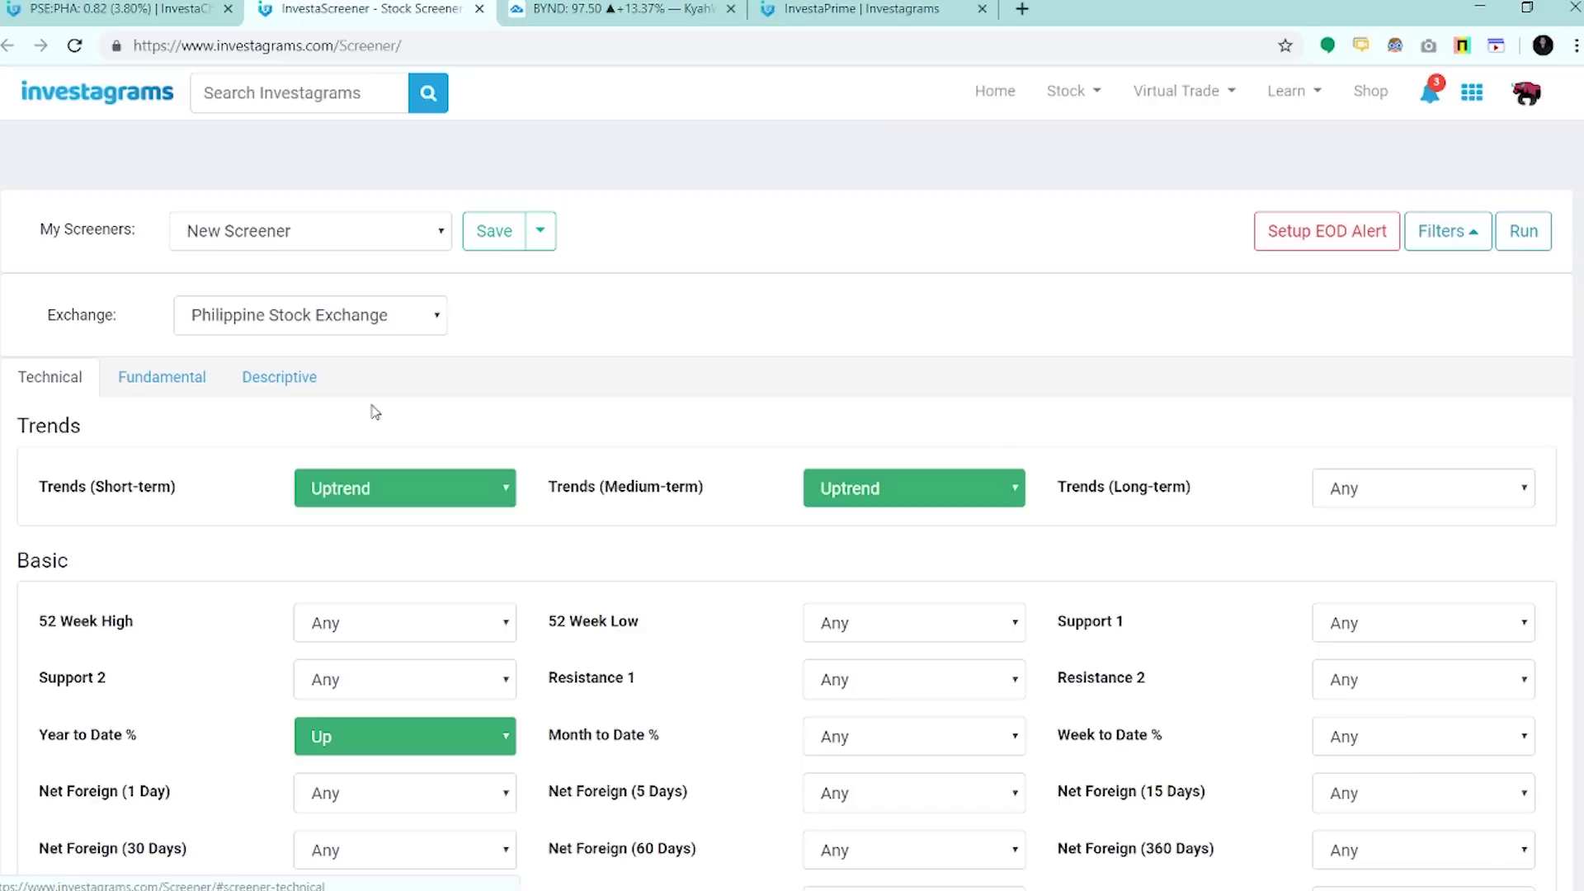
# - Save the screener as 'Momentum Mk5' and confirm it in the saved screeners list
pyautogui.click(494, 232)
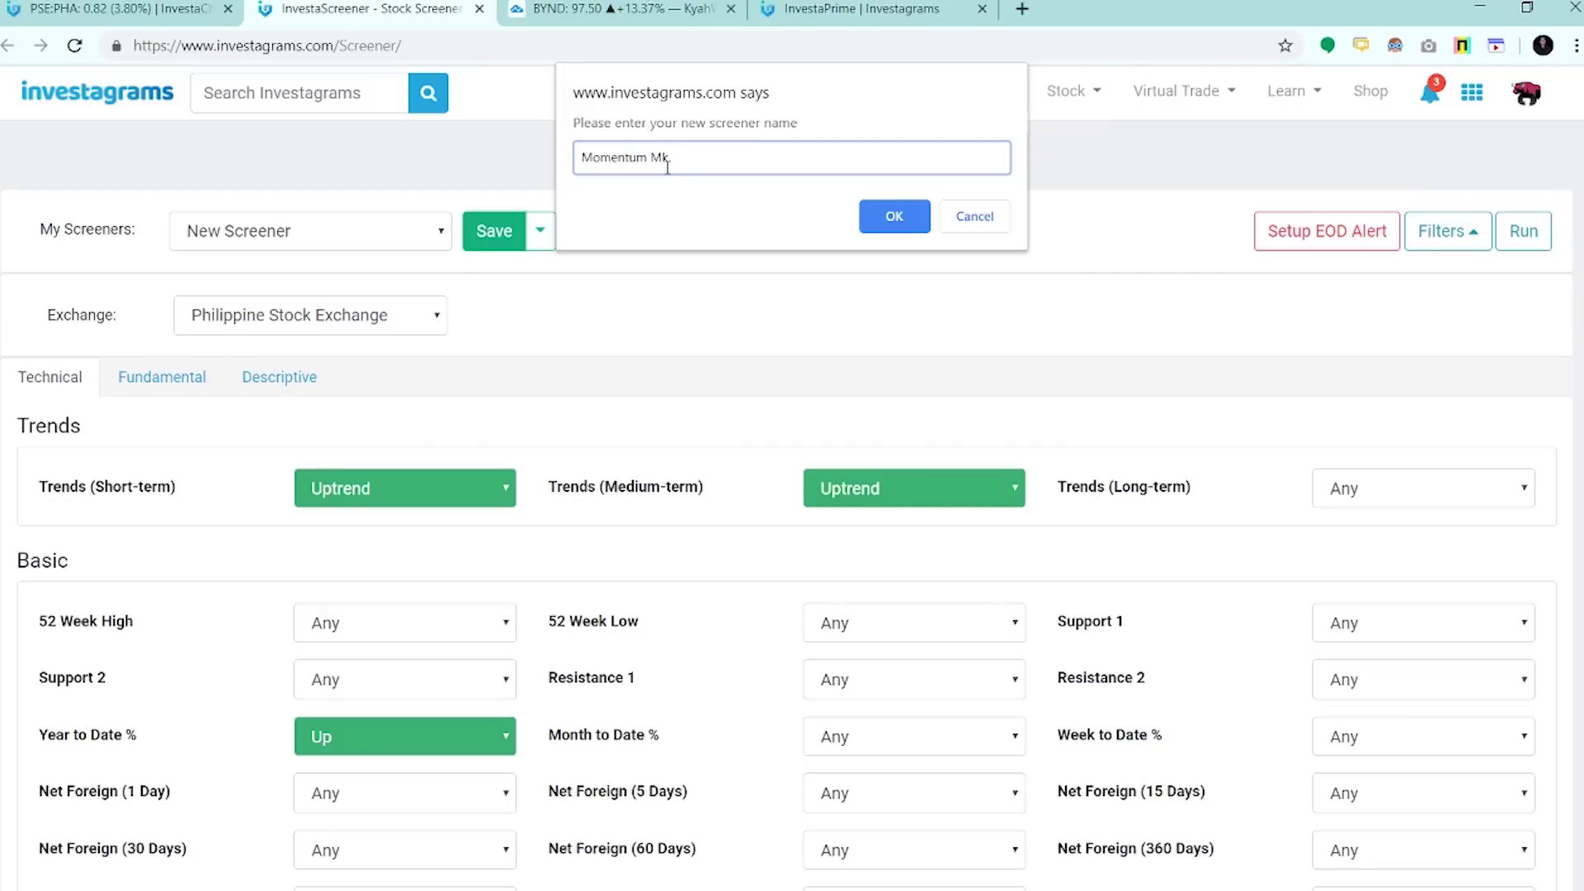
pyautogui.click(896, 217)
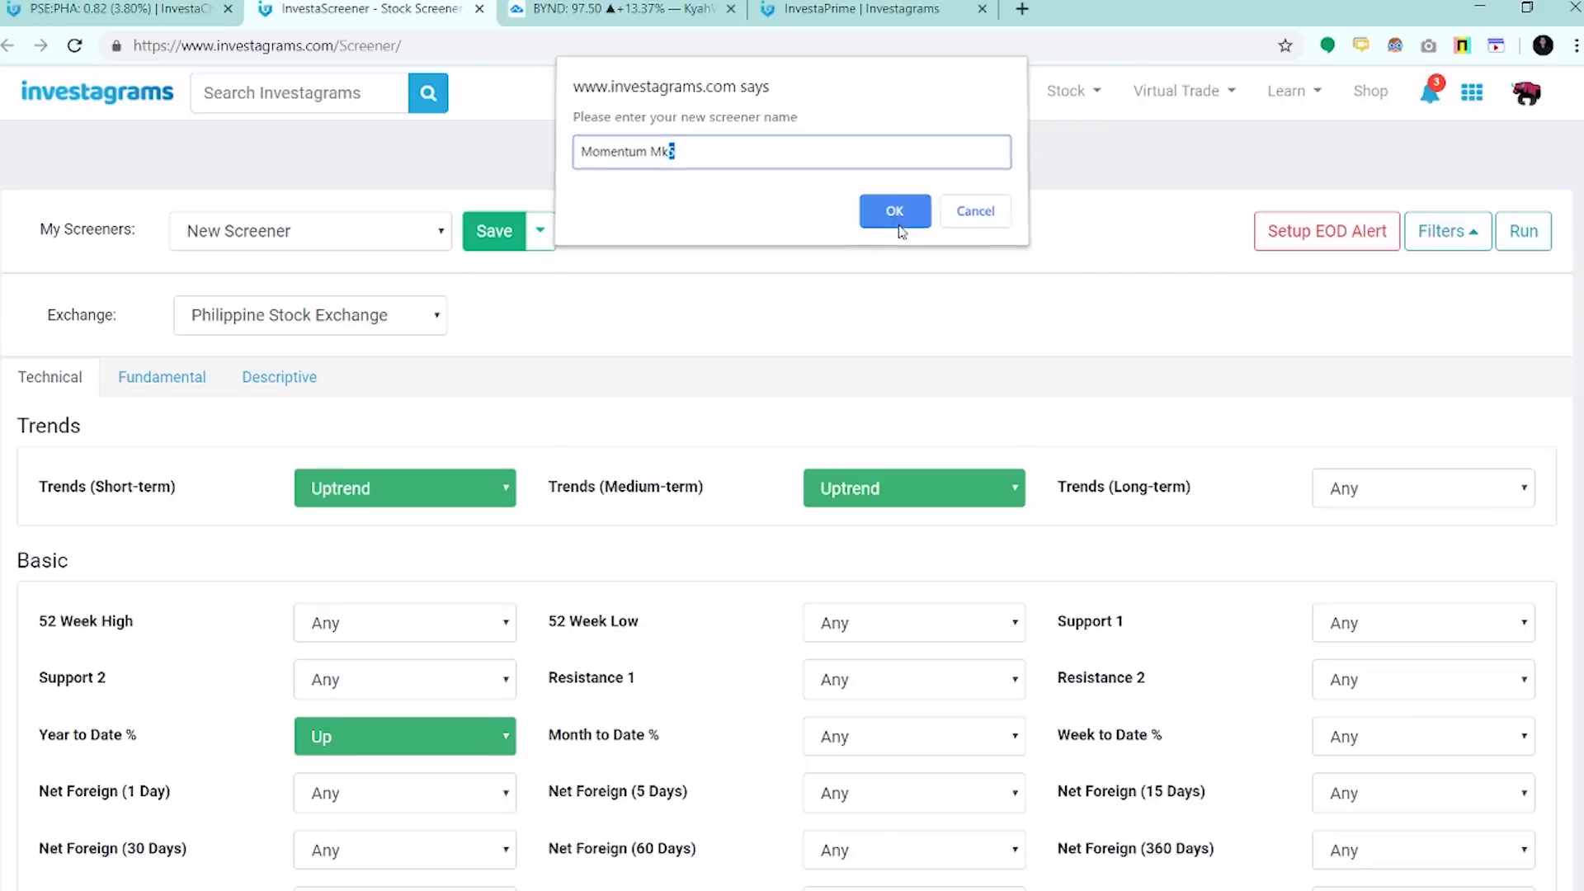
pyautogui.click(406, 246)
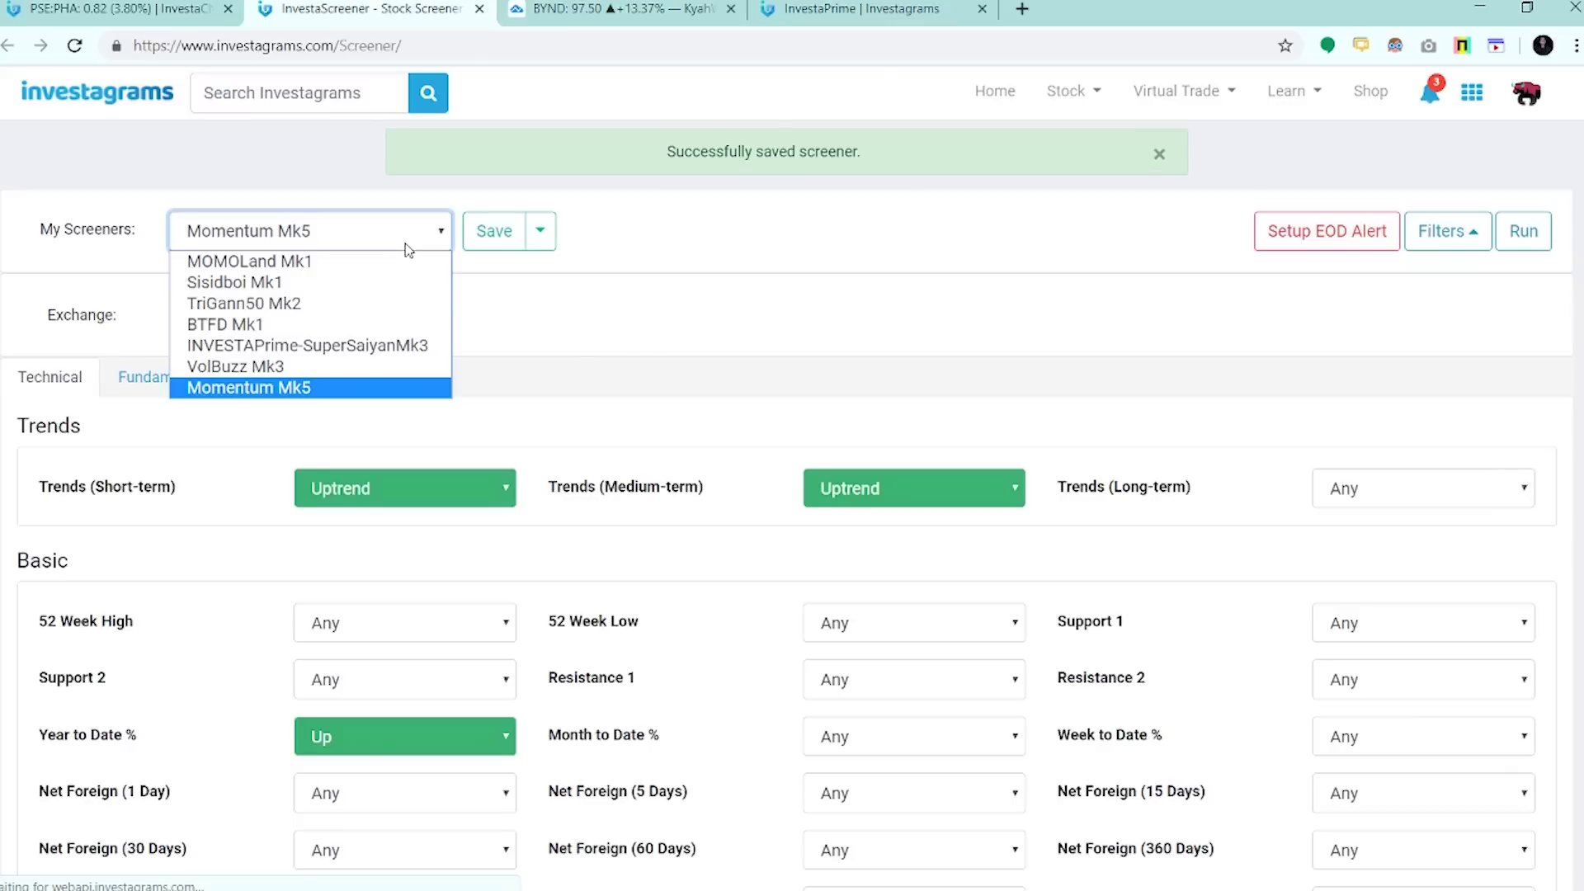
pyautogui.click(384, 390)
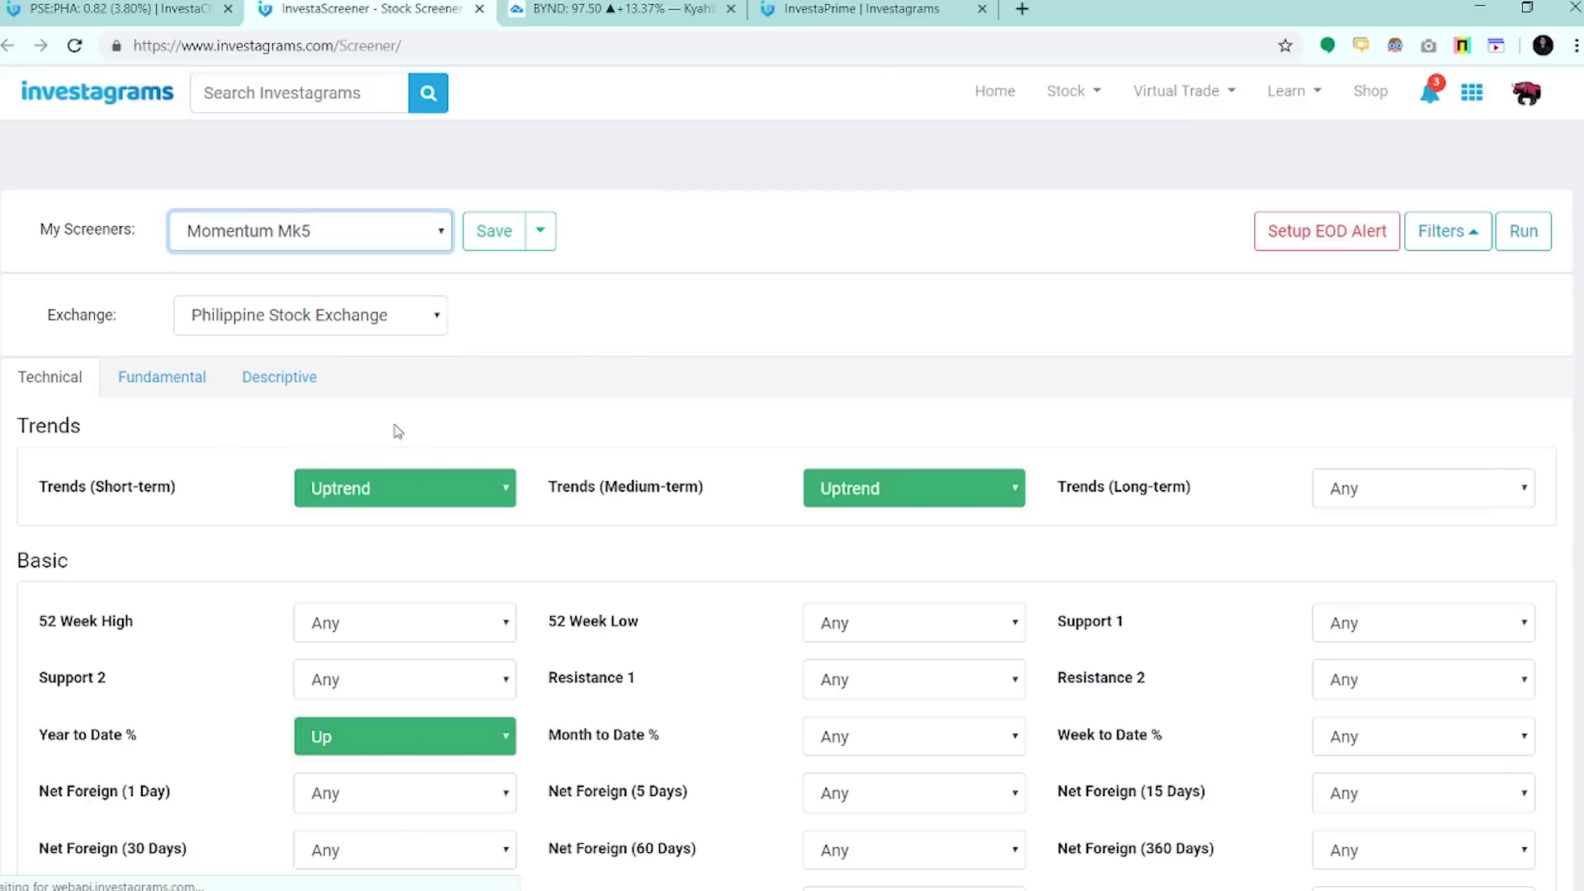
# - Run Momentum Mk5 and review its 8 result rows from C to WEB
pyautogui.click(1515, 235)
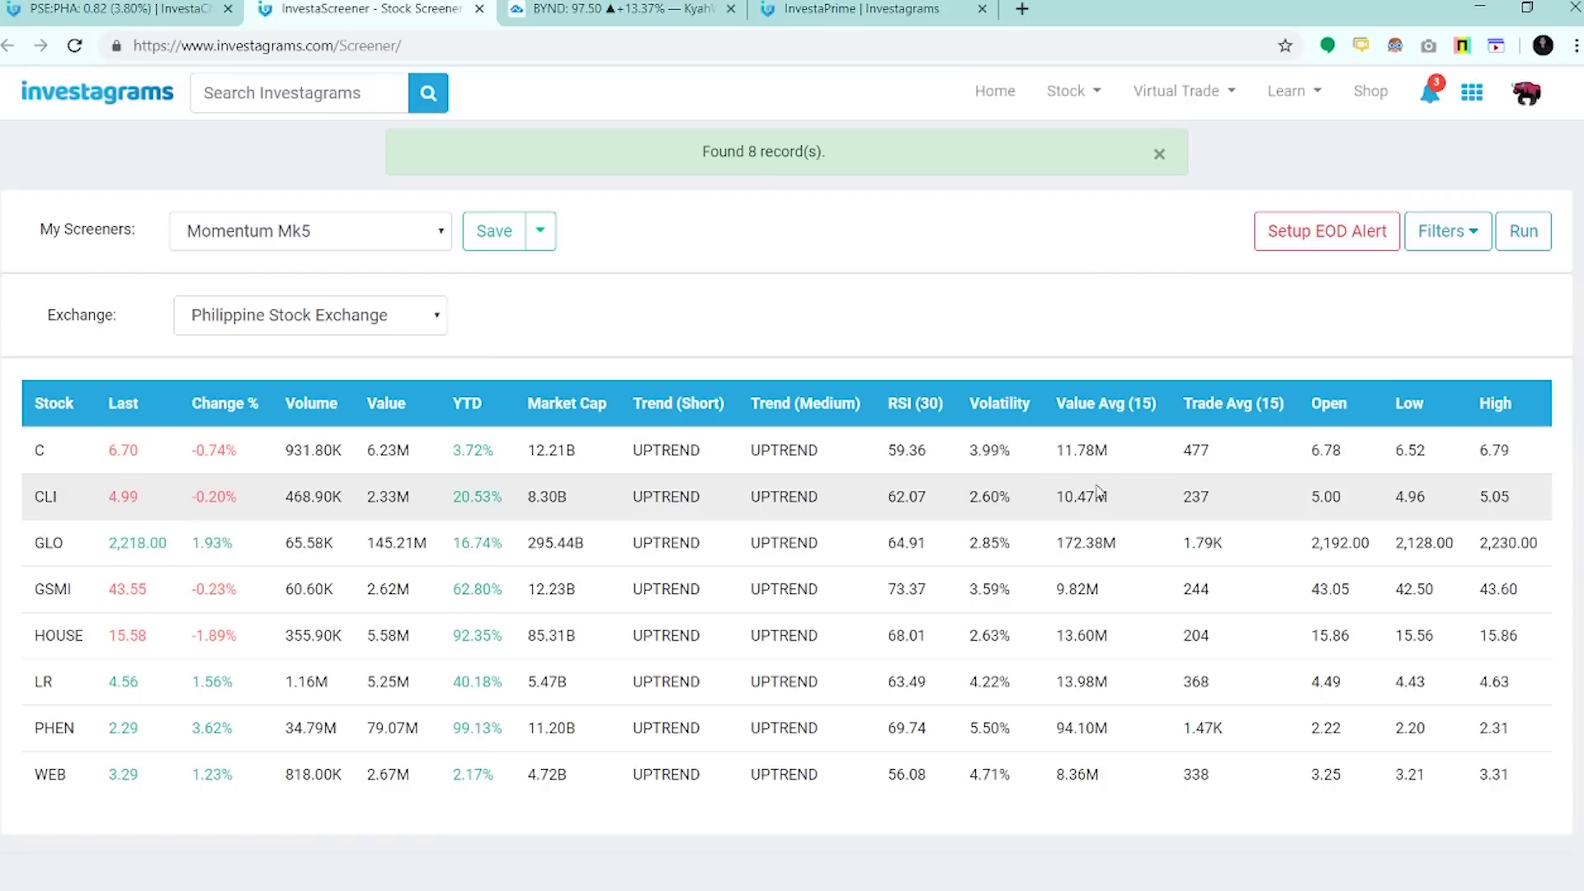
pyautogui.moveTo(18, 462); pyautogui.dragTo(128, 810)
pyautogui.click(128, 811)
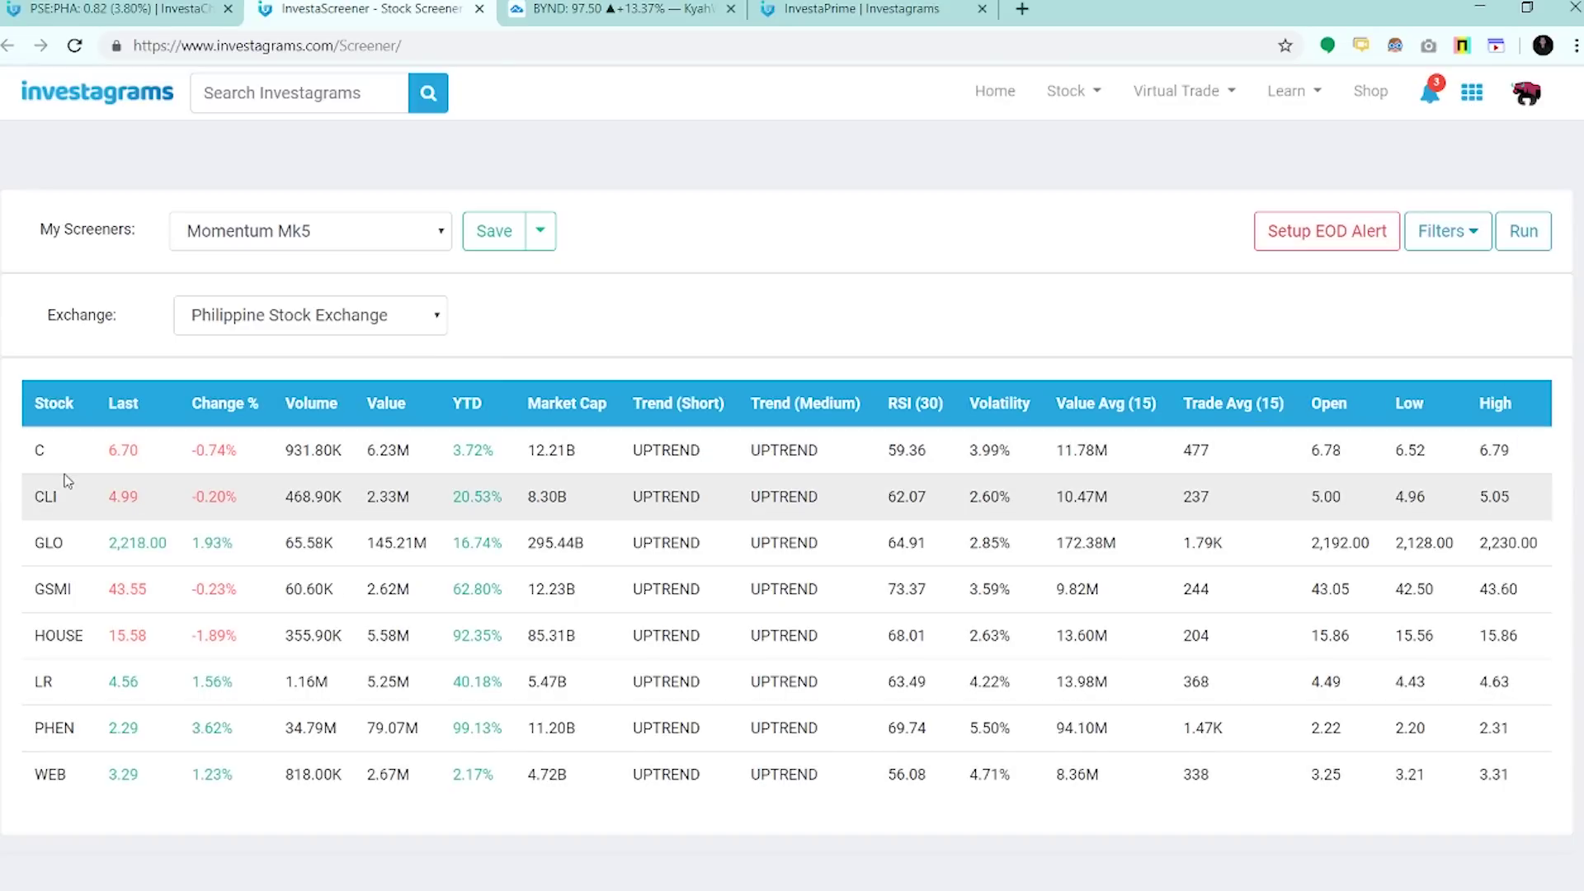
# - Load the chart for stock C on the chart page
pyautogui.click(124, 9)
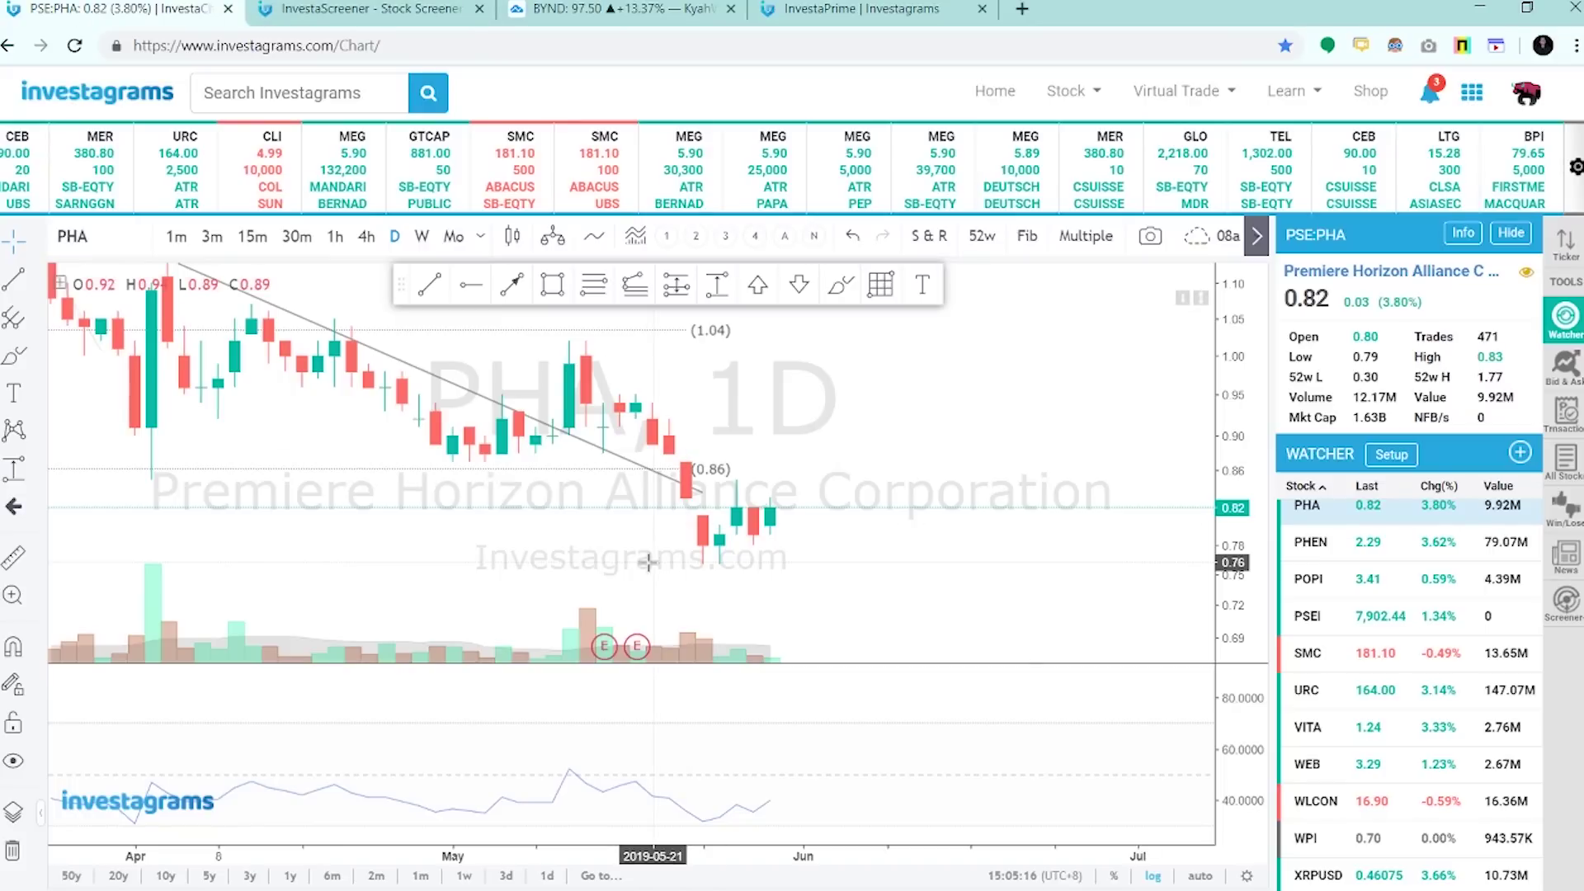
pyautogui.write('c')
pyautogui.press('Return')
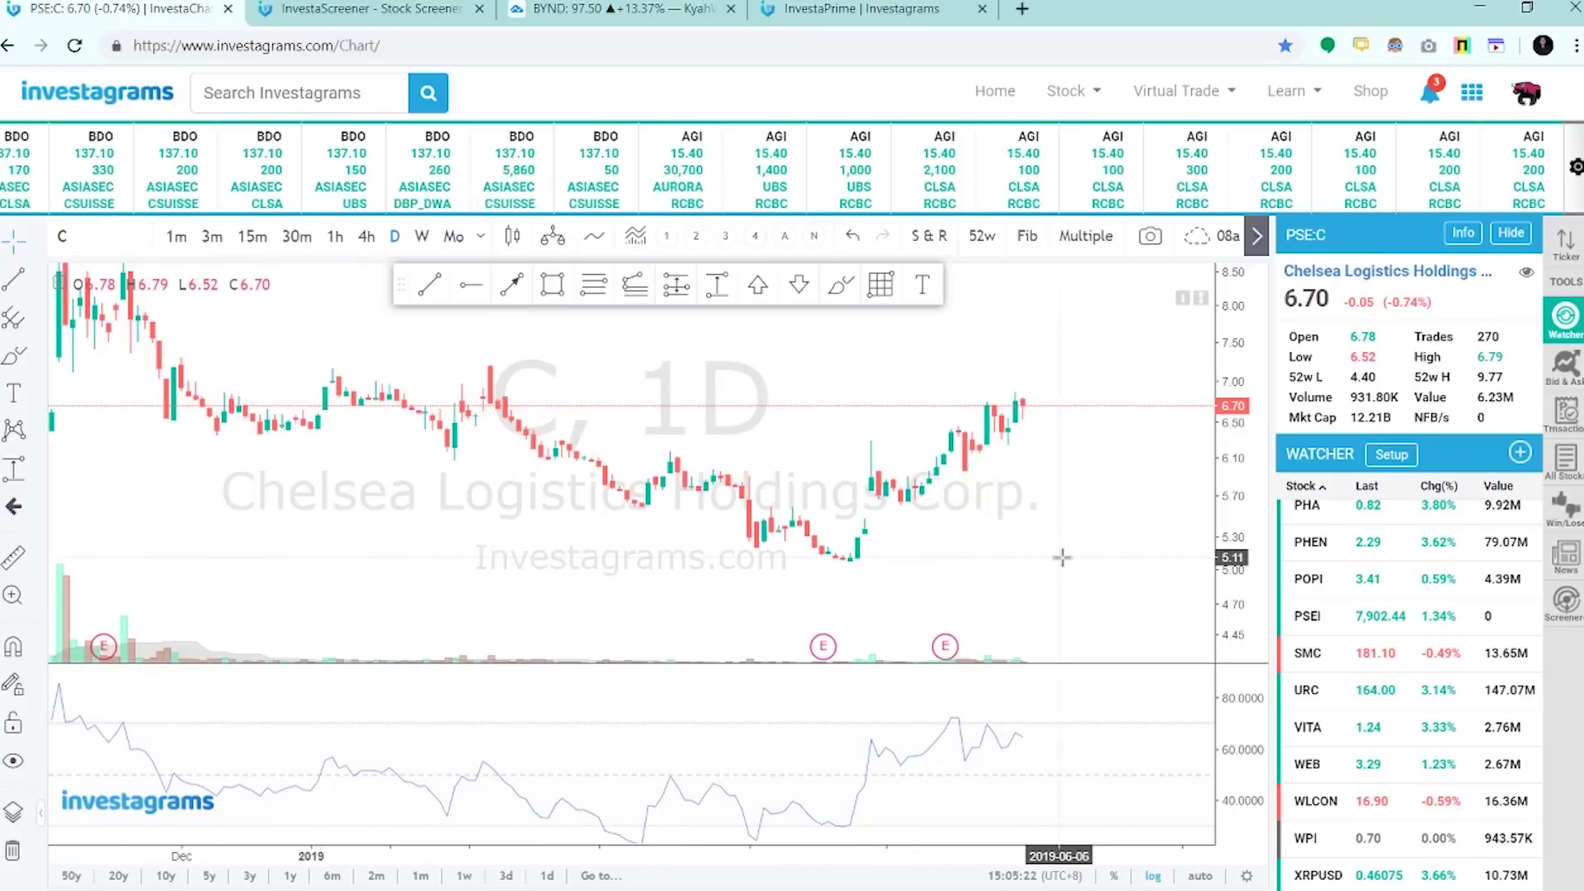
pyautogui.click(442, 9)
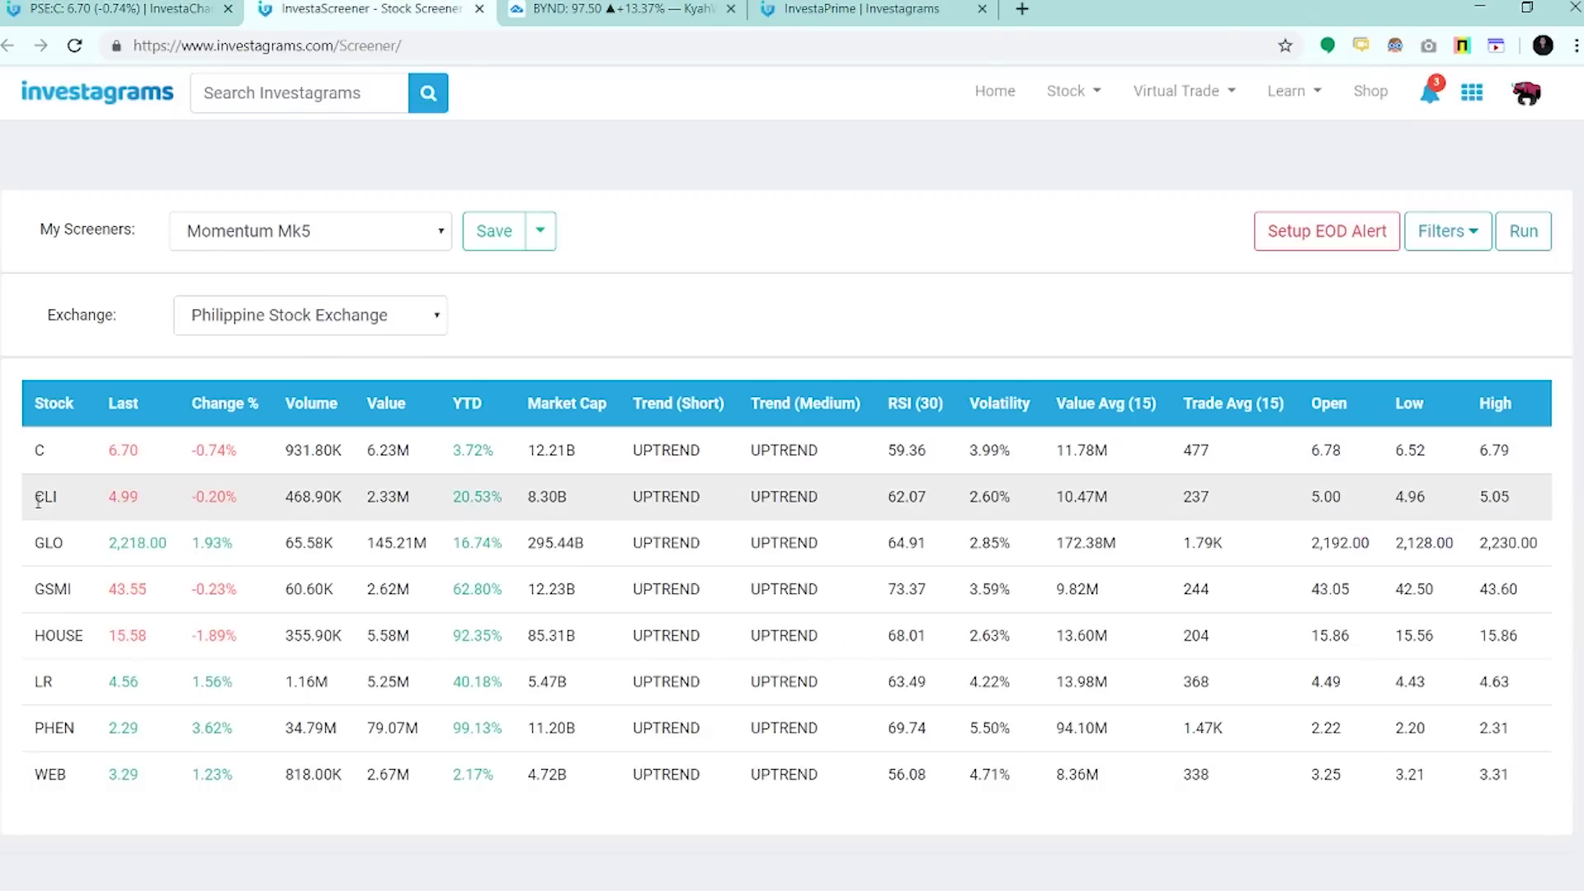
# - Load the CLI chart and pan it back to older prices
pyautogui.click(124, 8)
pyautogui.write('CLI')
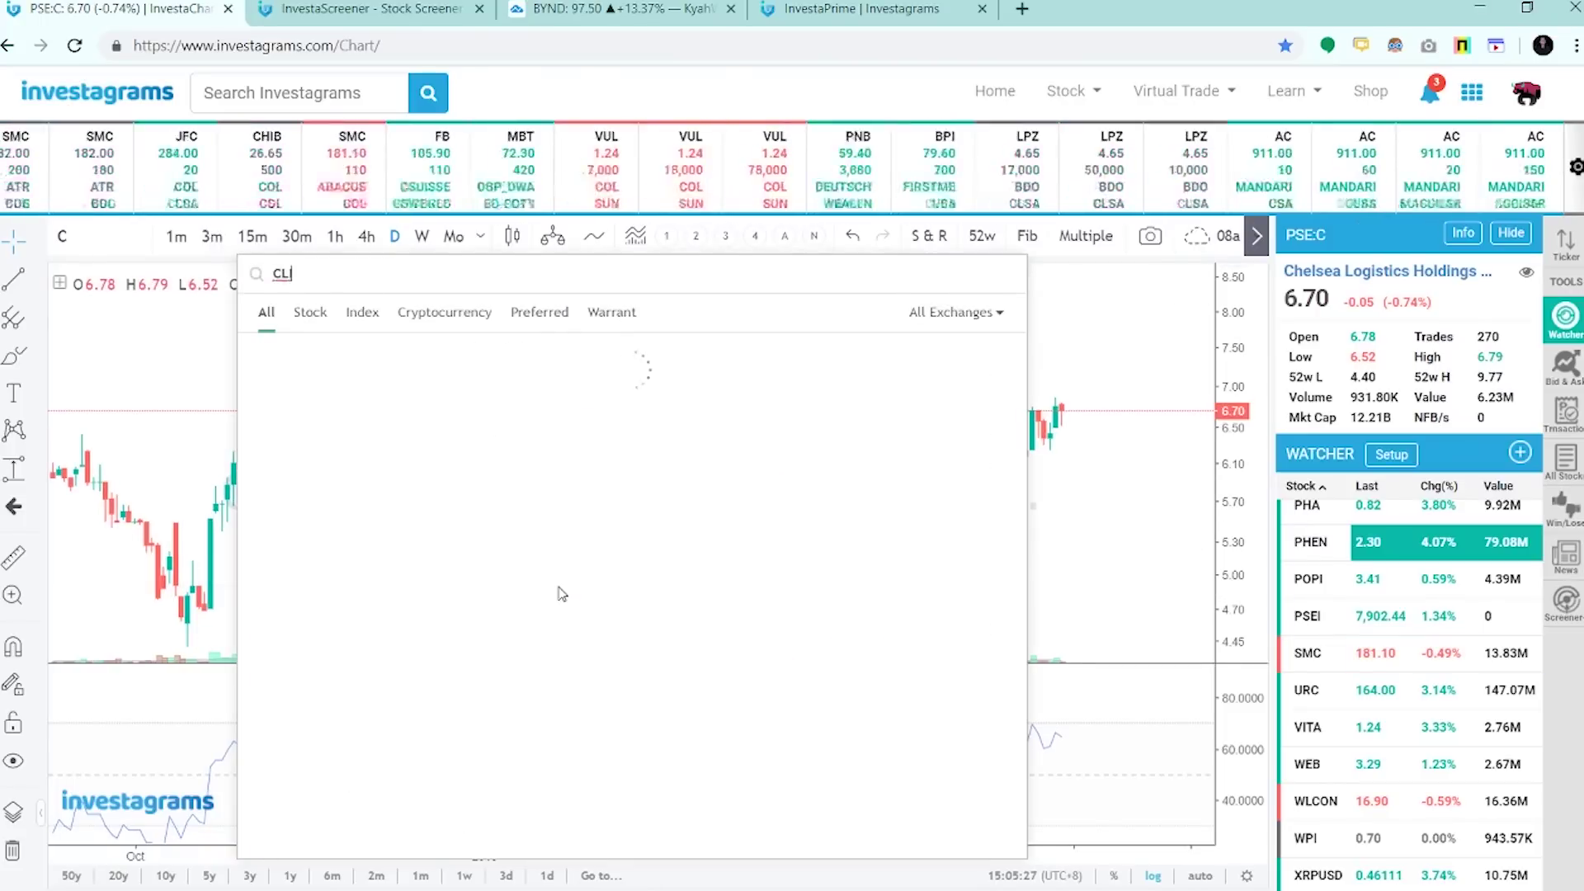
pyautogui.press('Return')
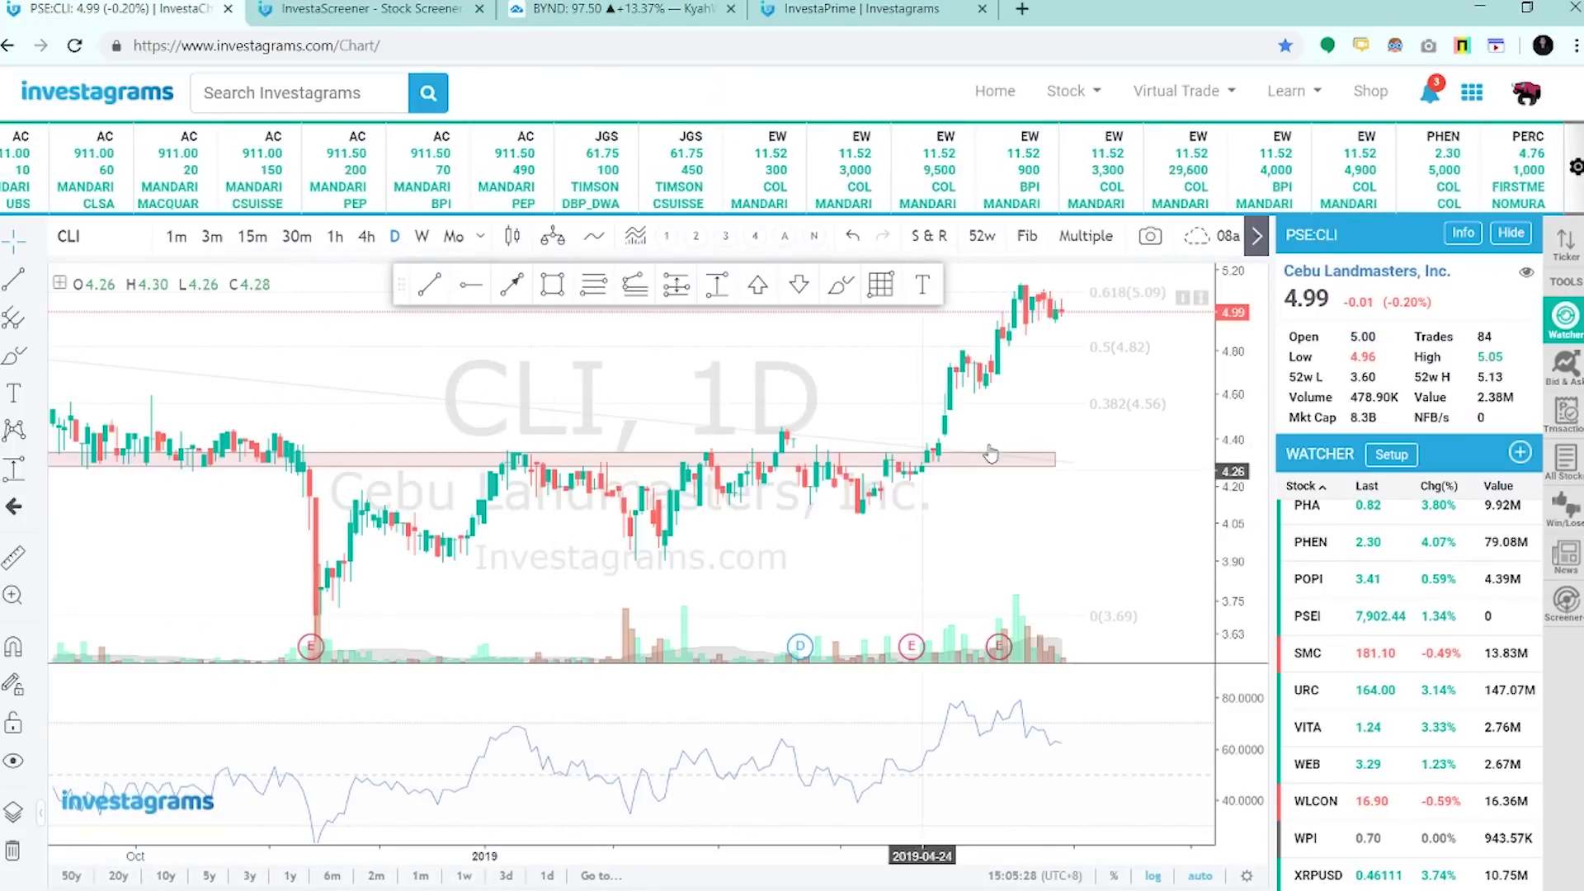
pyautogui.scroll(-5, 1163, 536)
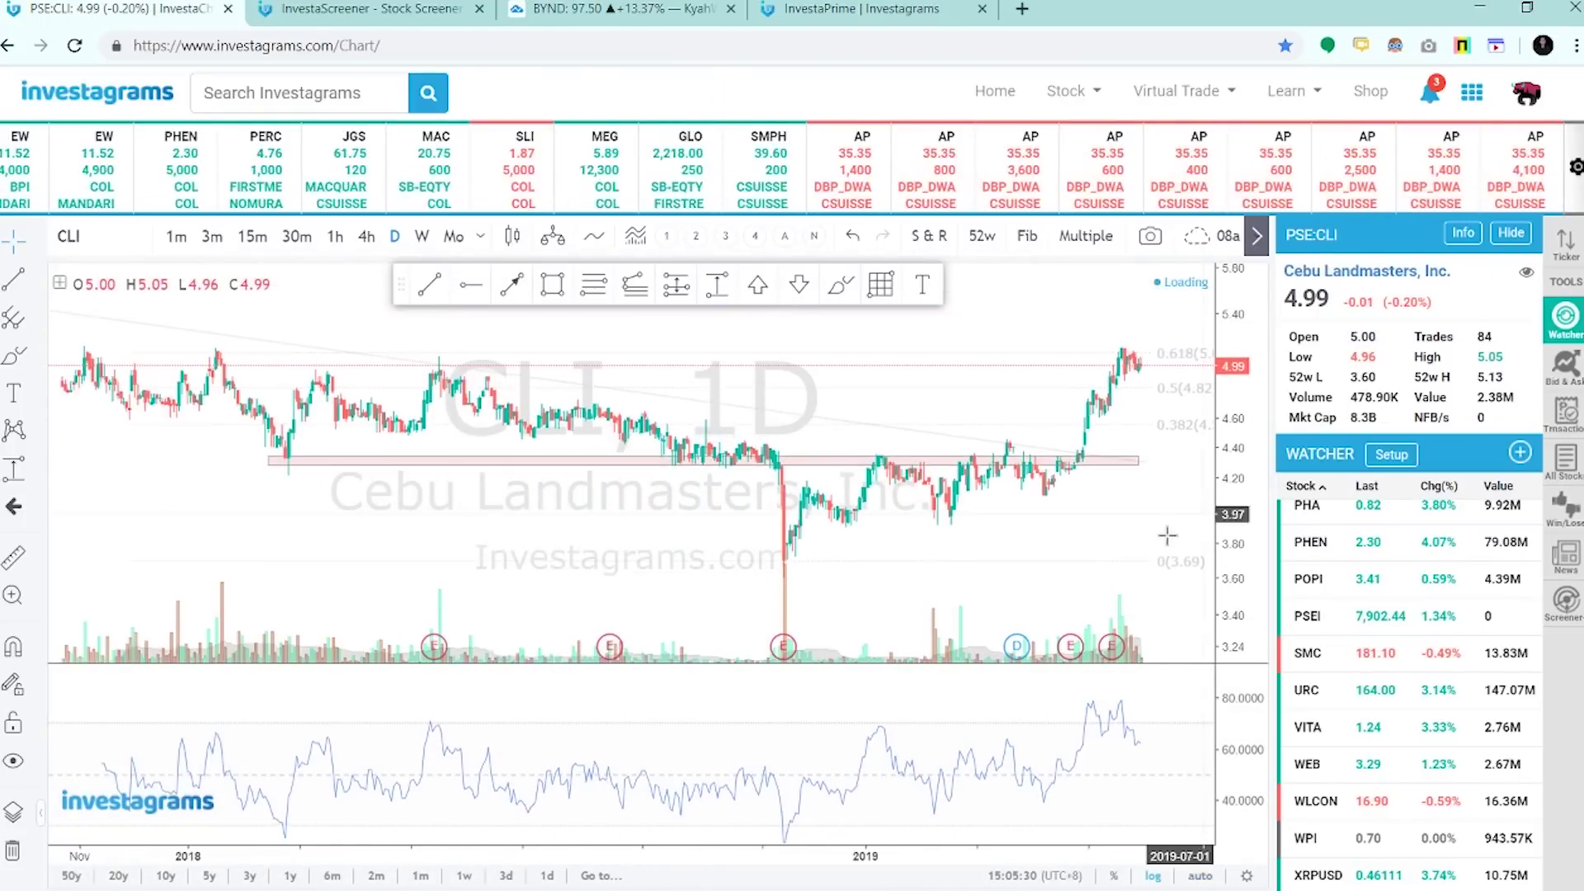
pyautogui.scroll(-2, 1164, 541)
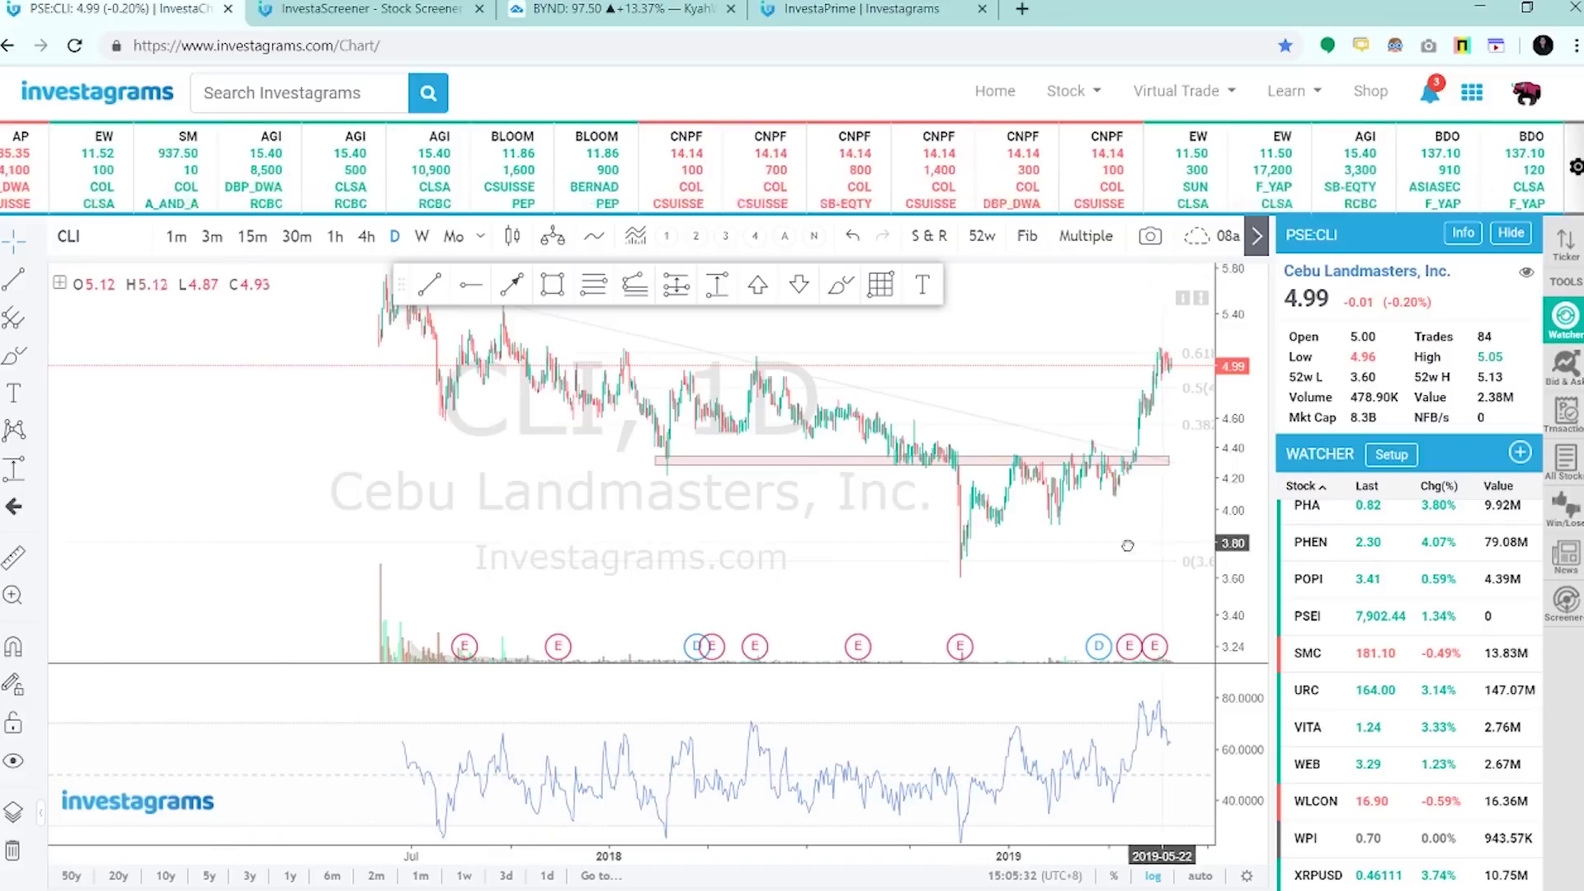
pyautogui.moveTo(1155, 536); pyautogui.dragTo(943, 550)
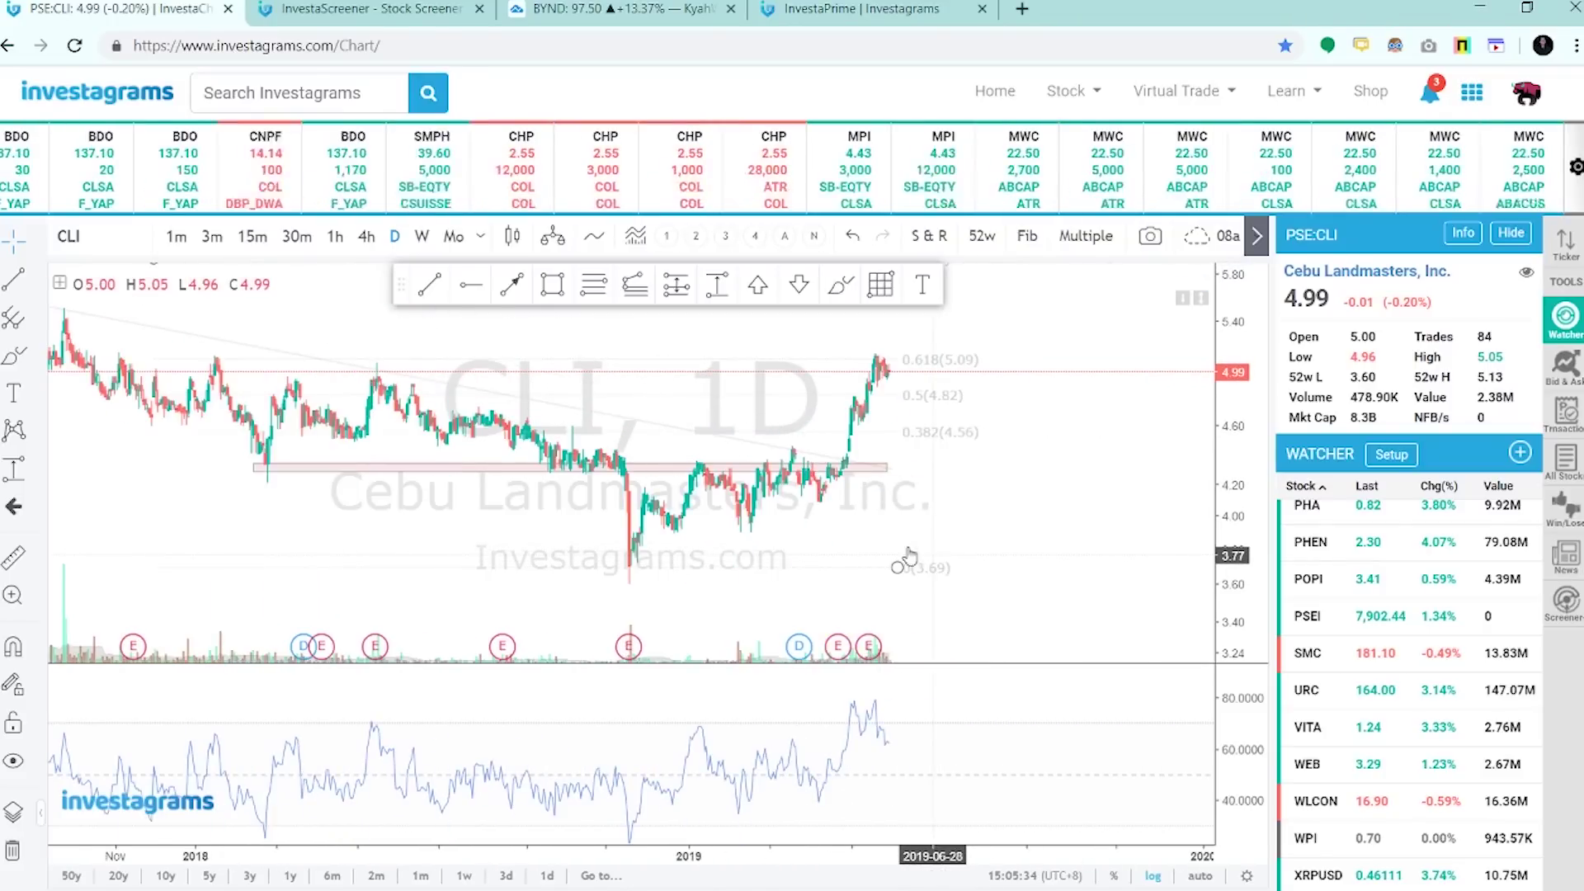
pyautogui.click(293, 8)
# - Load the GLO chart, then return to the screener results page
pyautogui.click(116, 8)
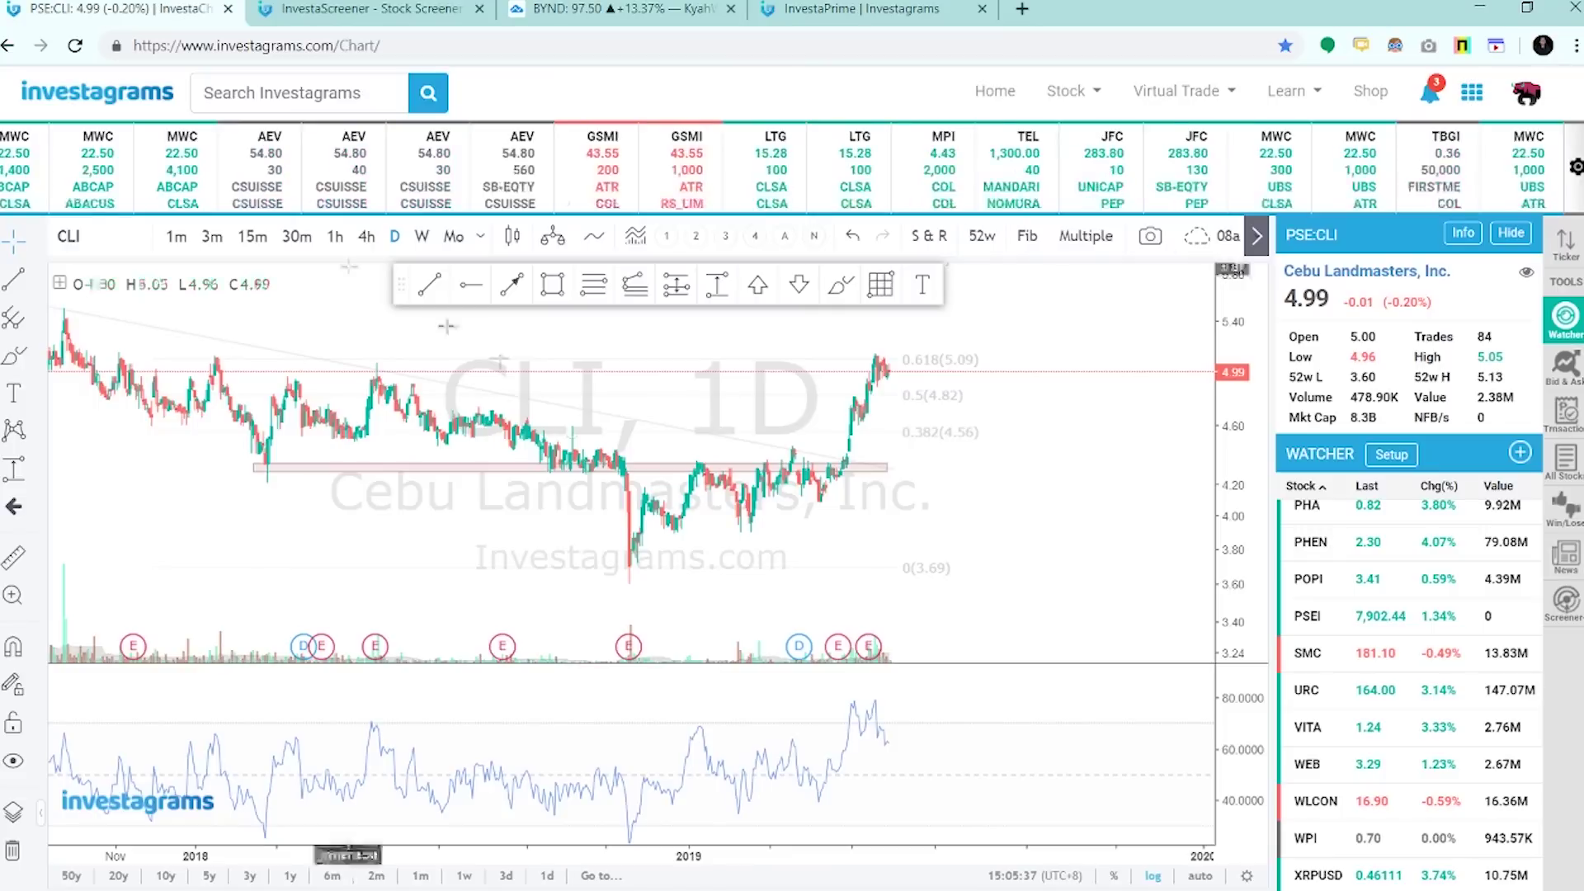
pyautogui.write('GLO')
pyautogui.press('Return')
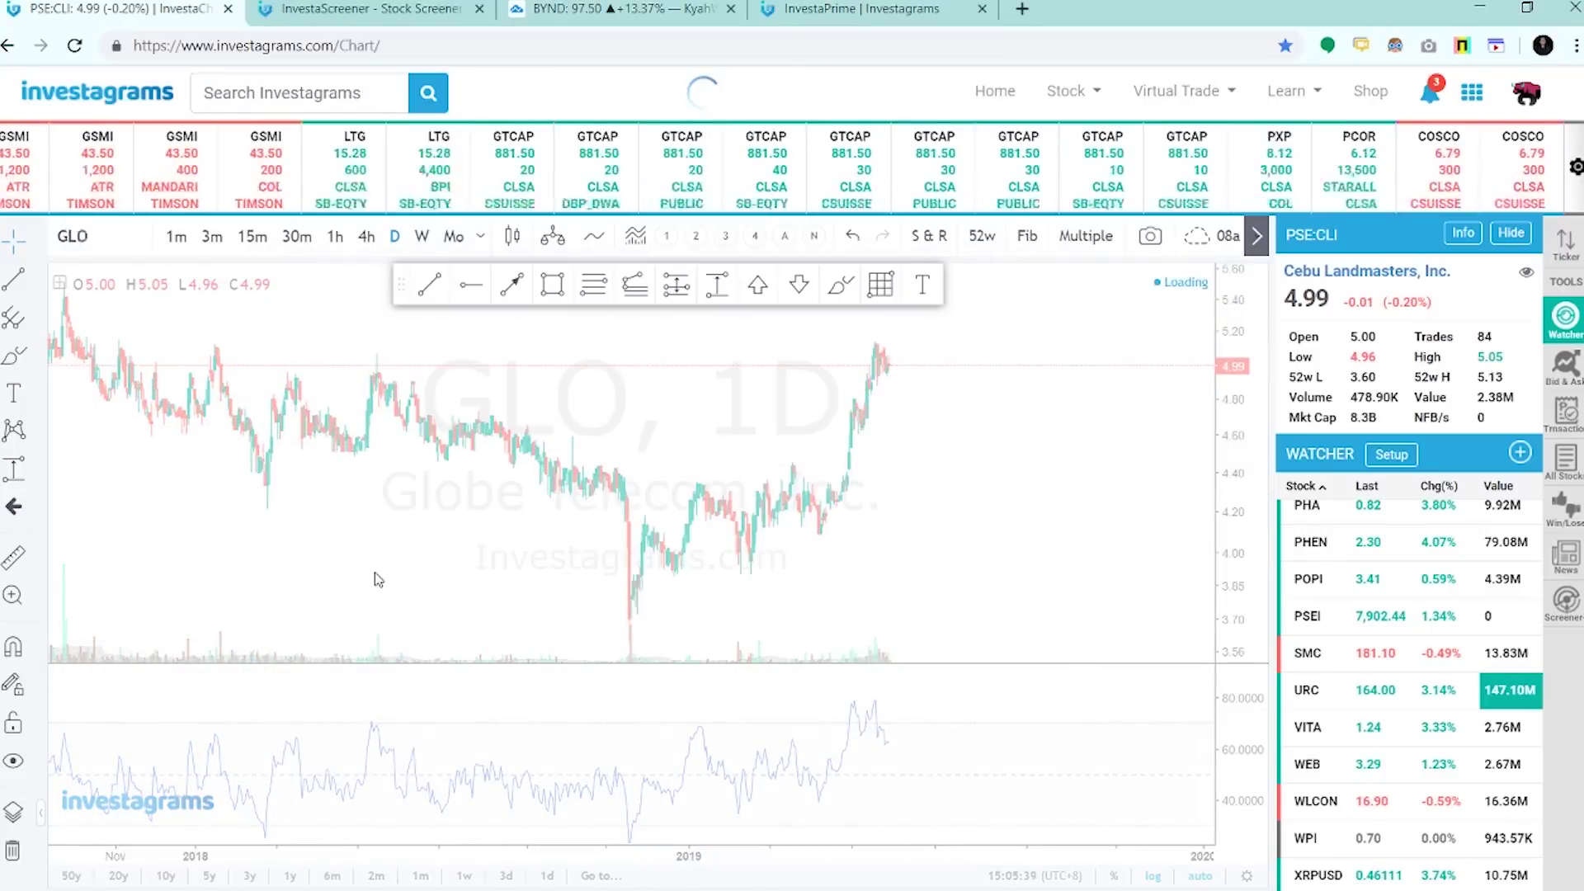
pyautogui.scroll(4, 390, 588)
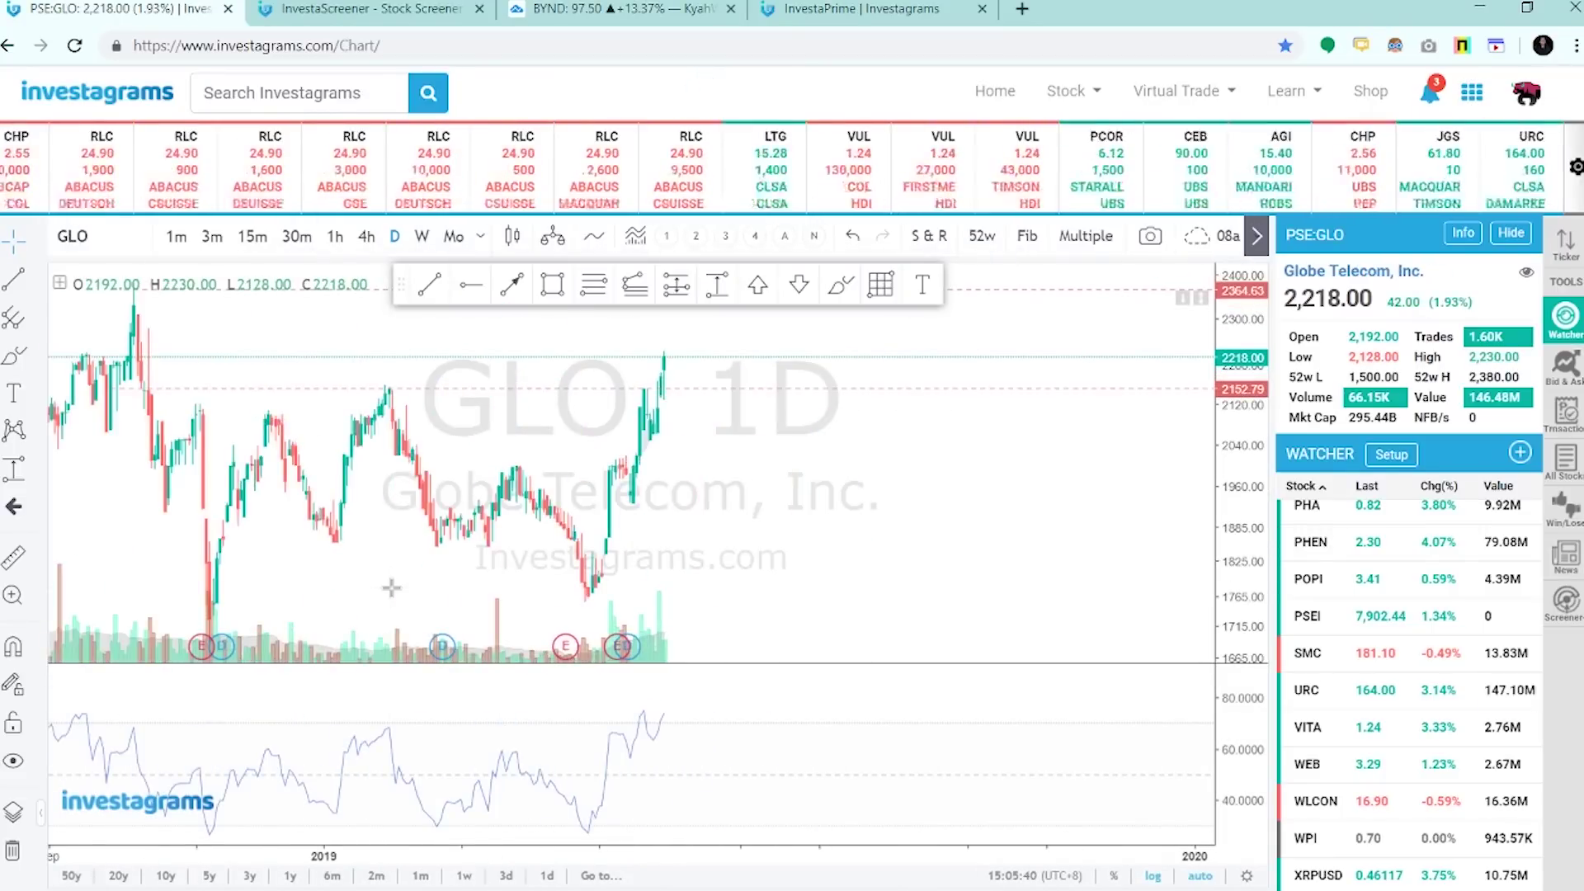
pyautogui.scroll(-1, 388, 372)
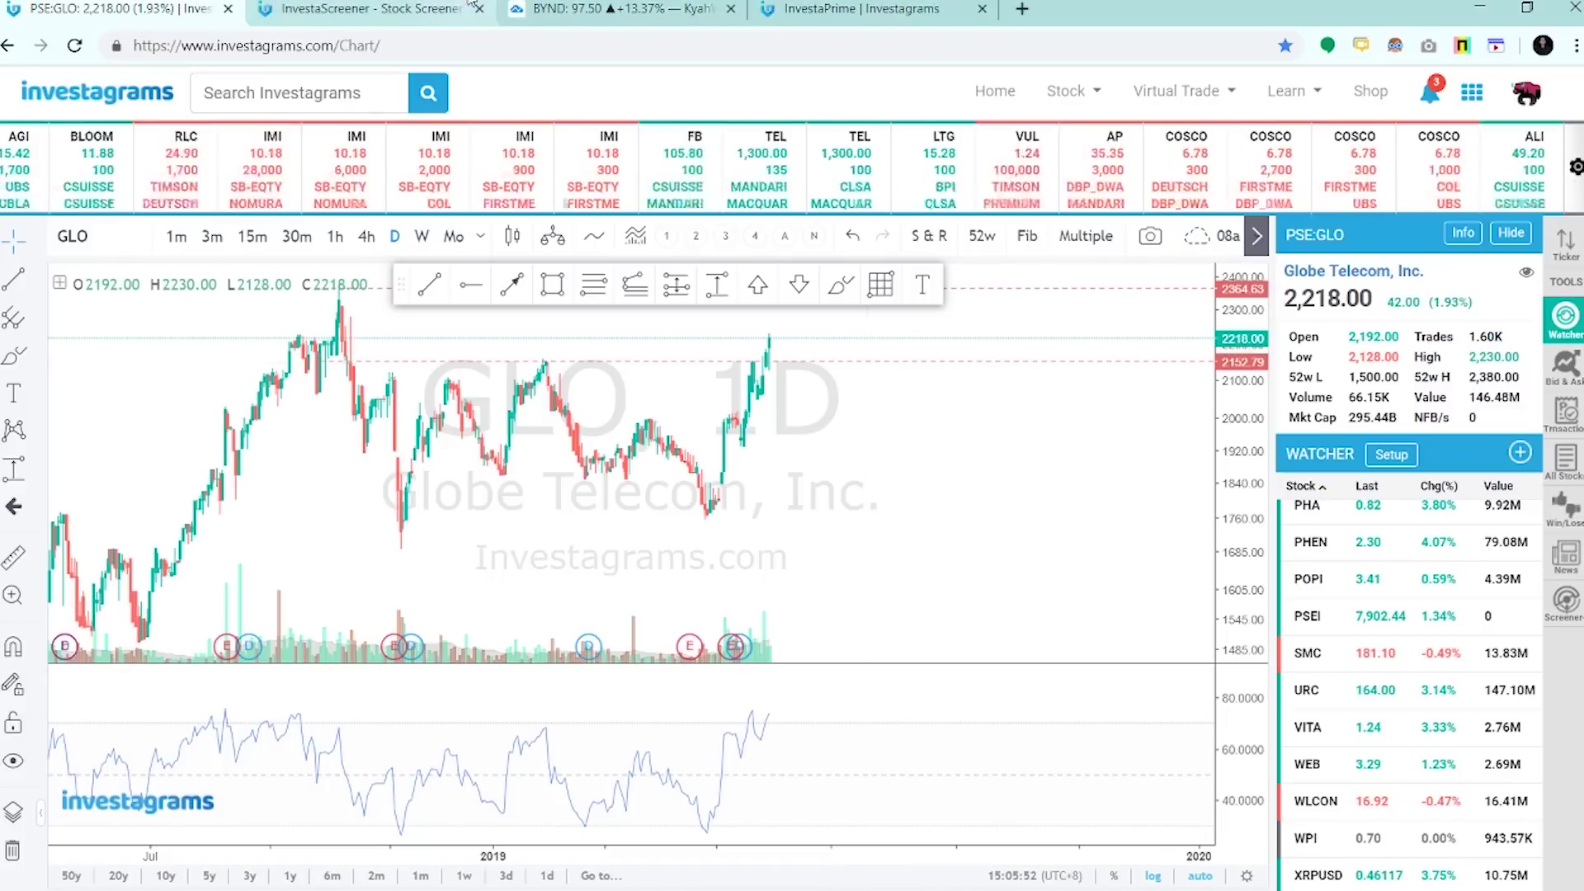
pyautogui.click(368, 10)
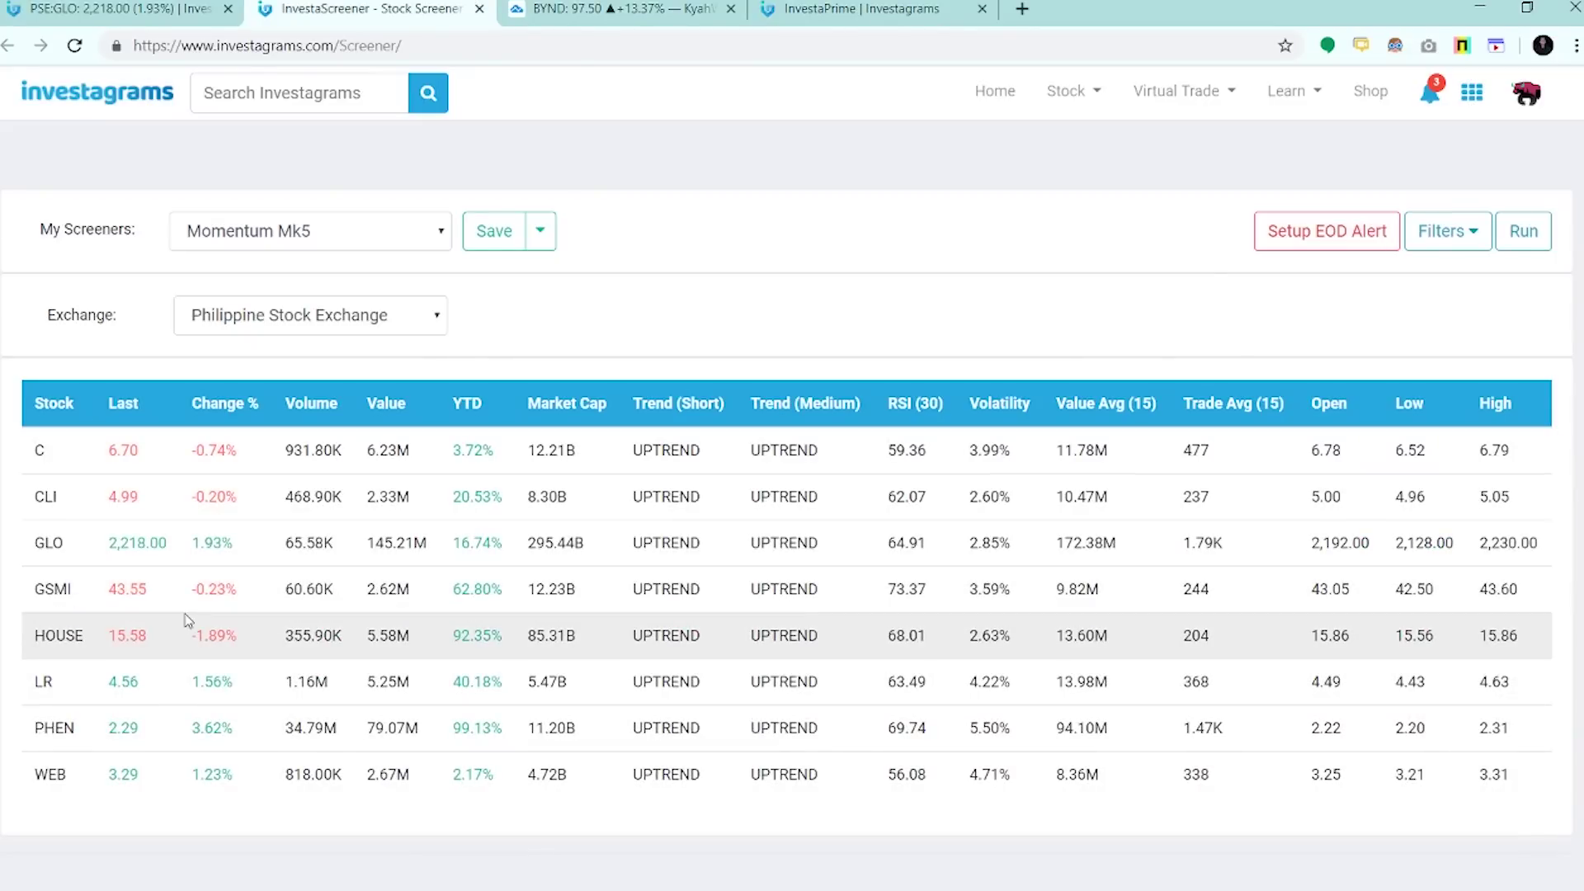
# - Check My Screeners in the chart-side Screener+, then reload the page to pick up Momentum Mk5
pyautogui.click(122, 10)
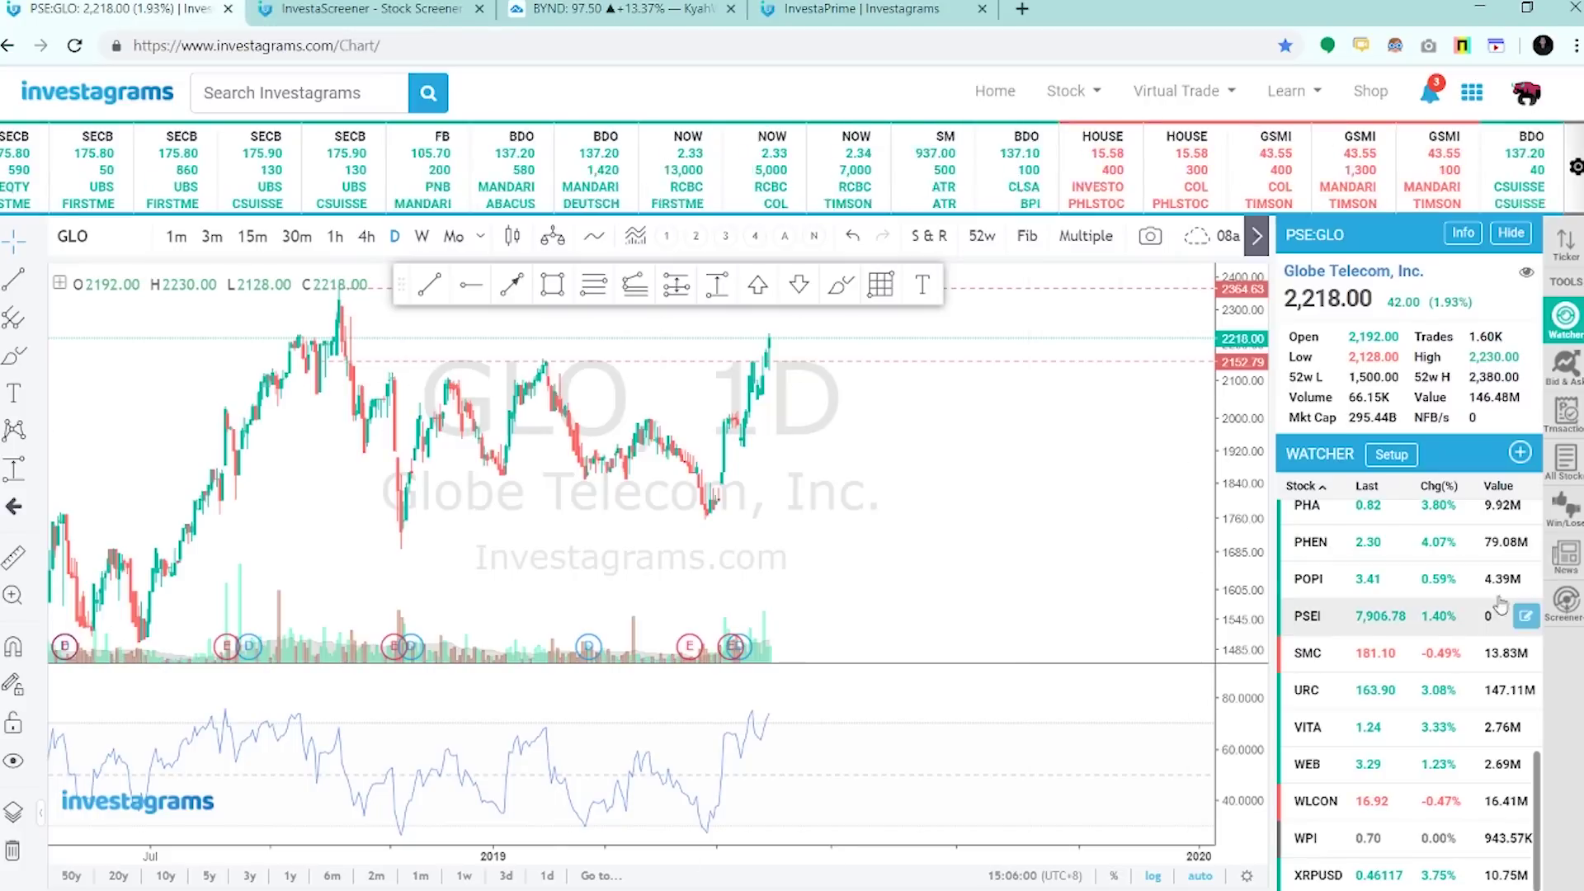
pyautogui.click(1565, 600)
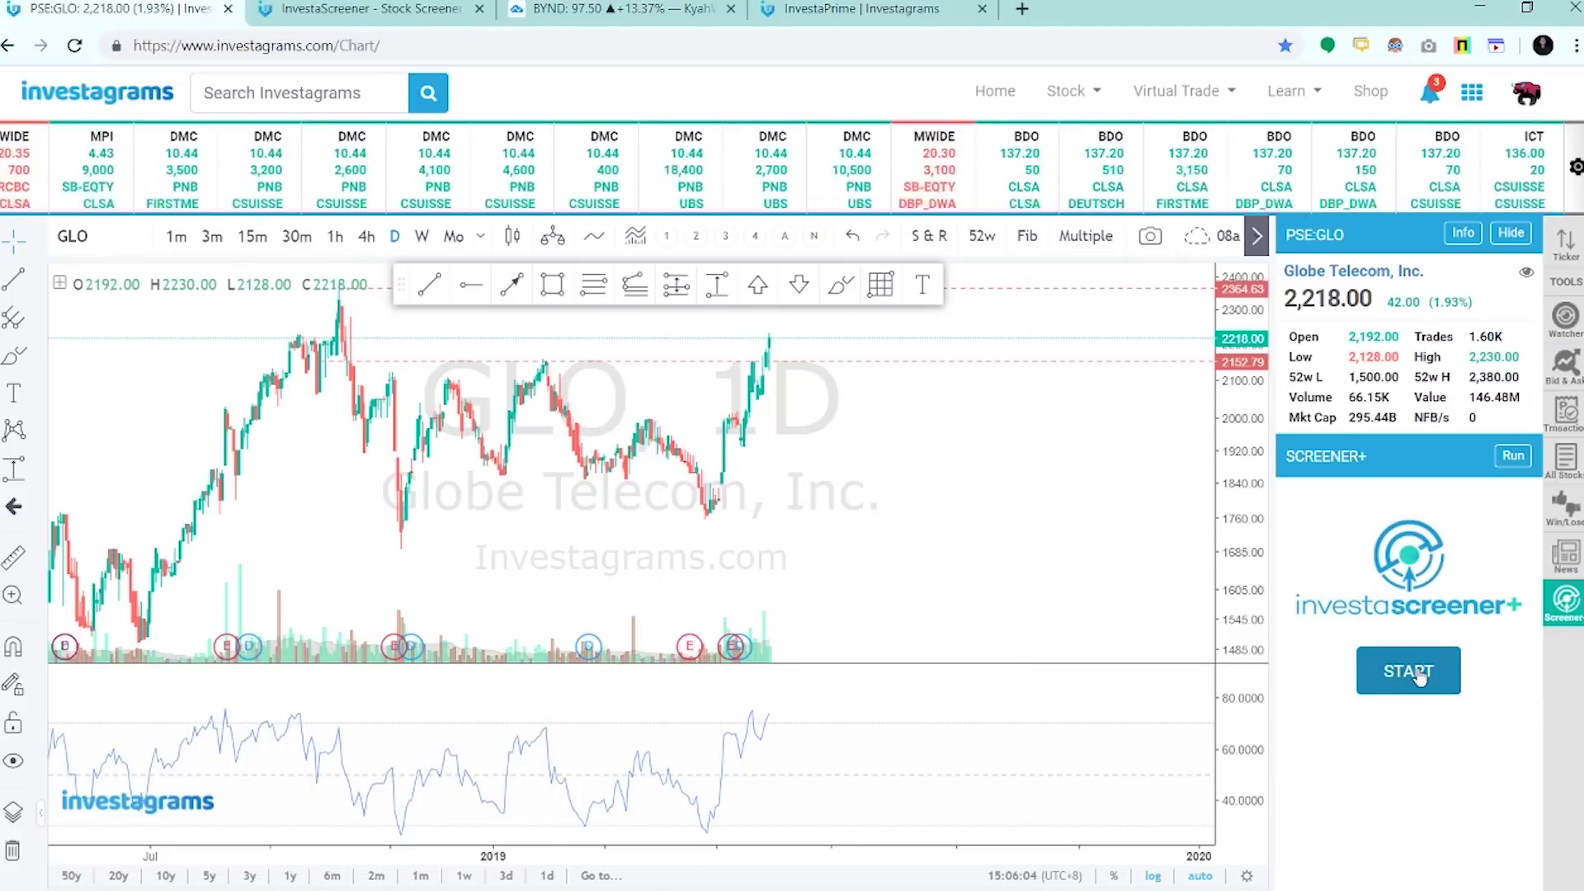
pyautogui.click(1514, 455)
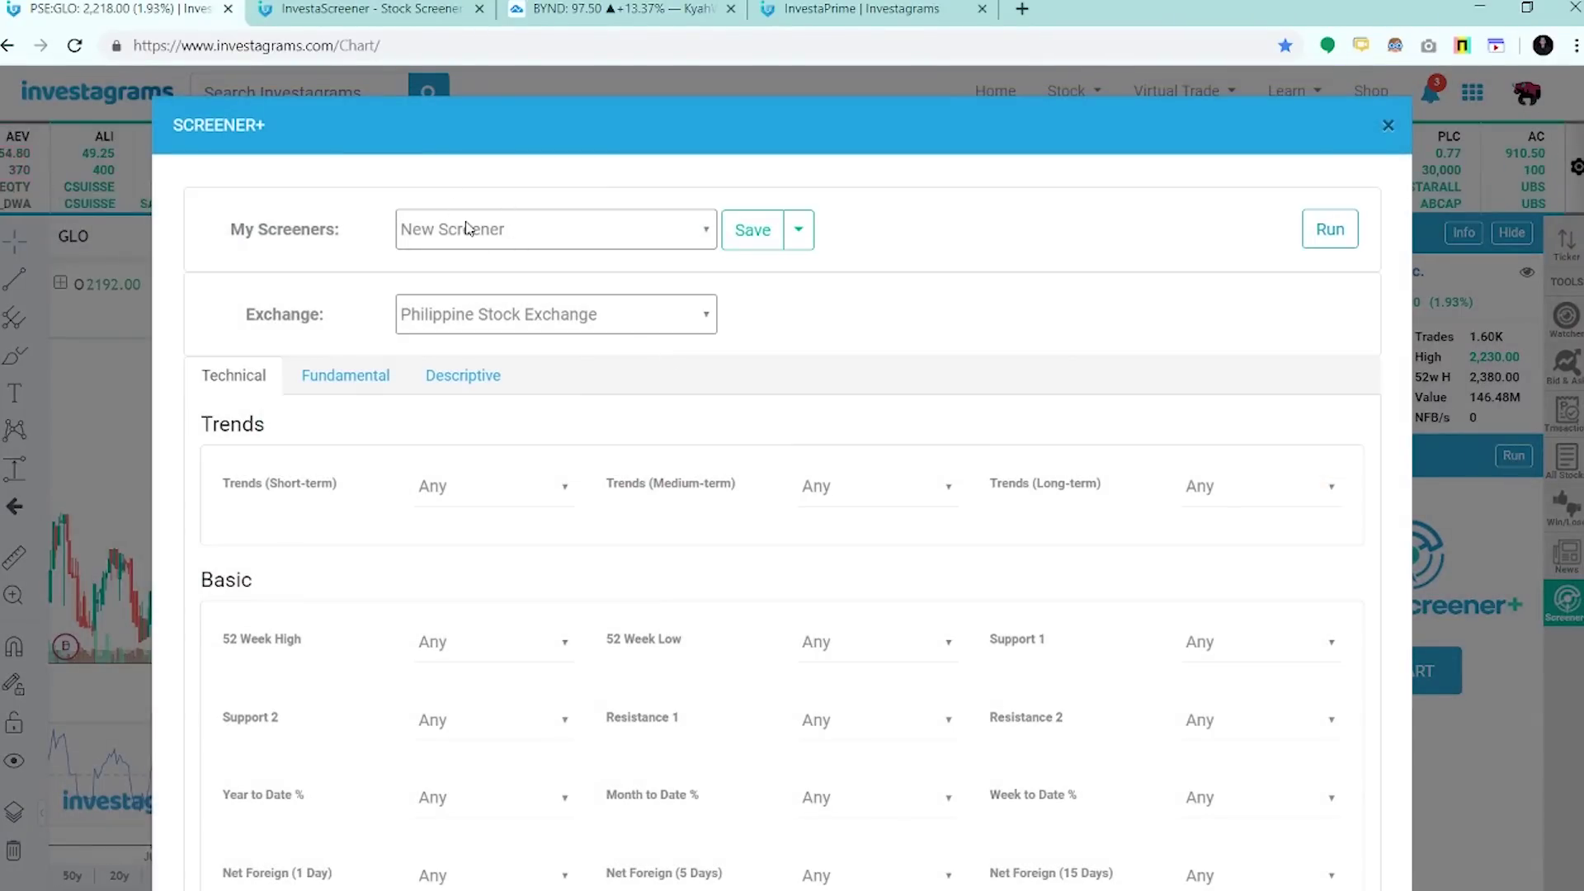
pyautogui.click(467, 229)
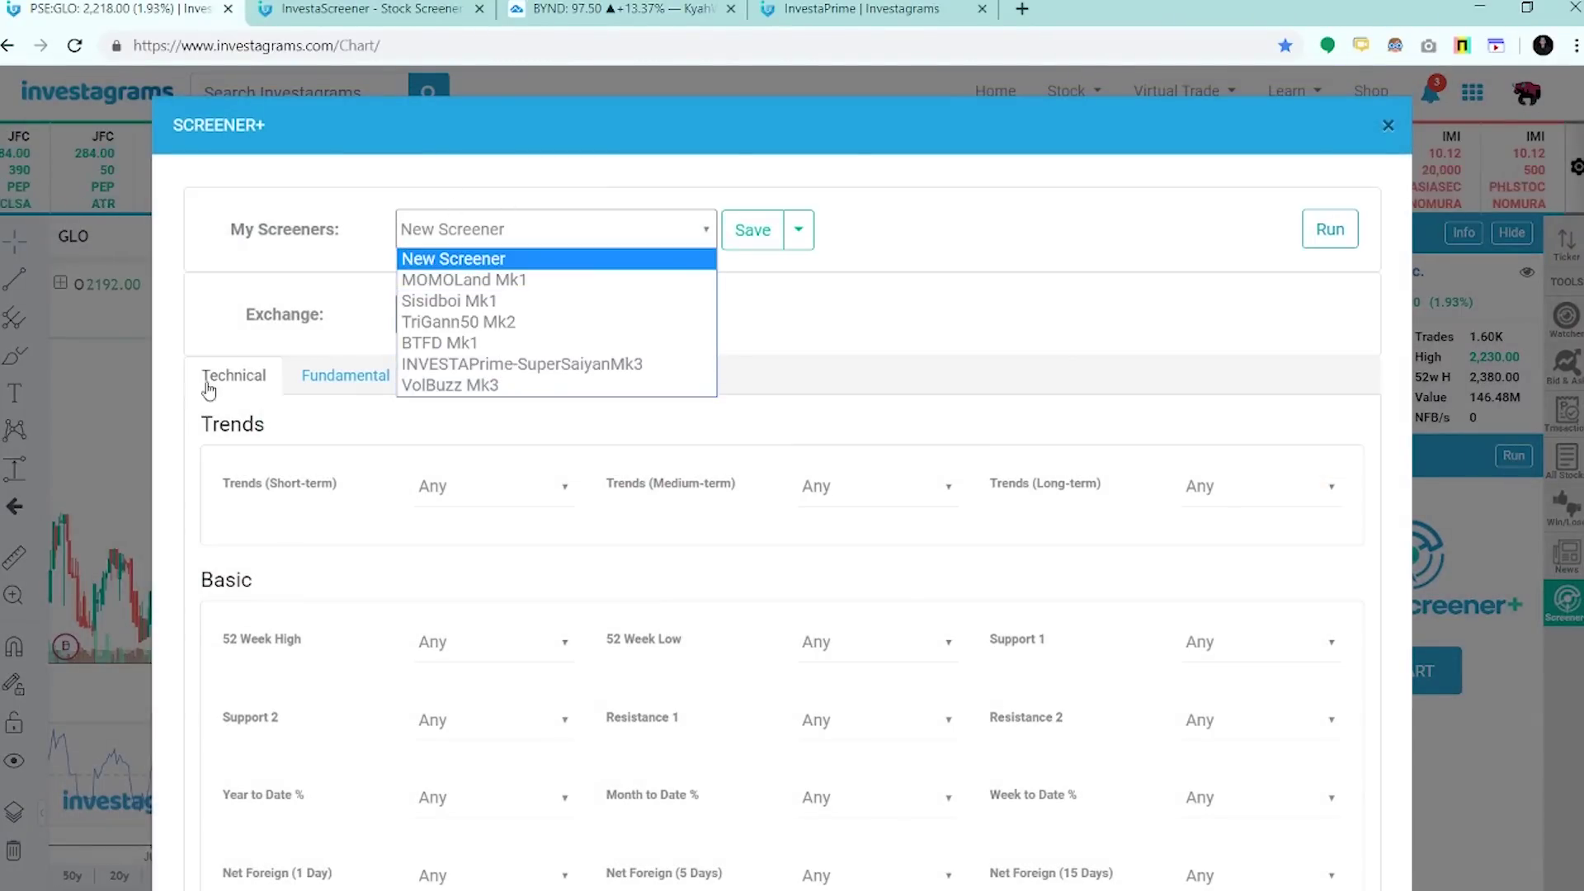
pyautogui.click(75, 46)
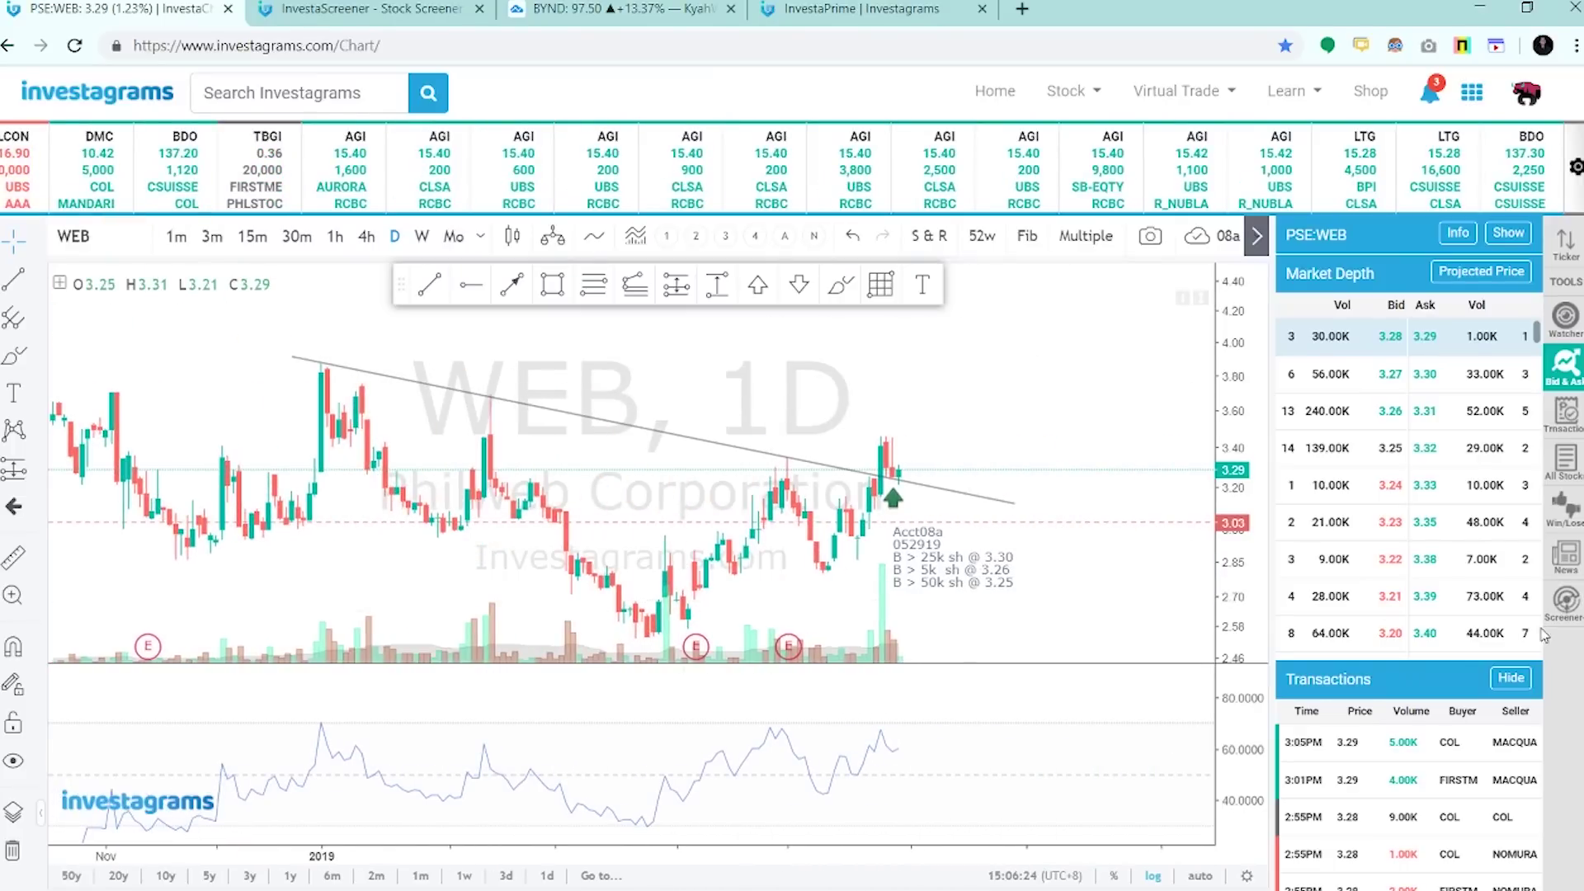
pyautogui.click(1562, 609)
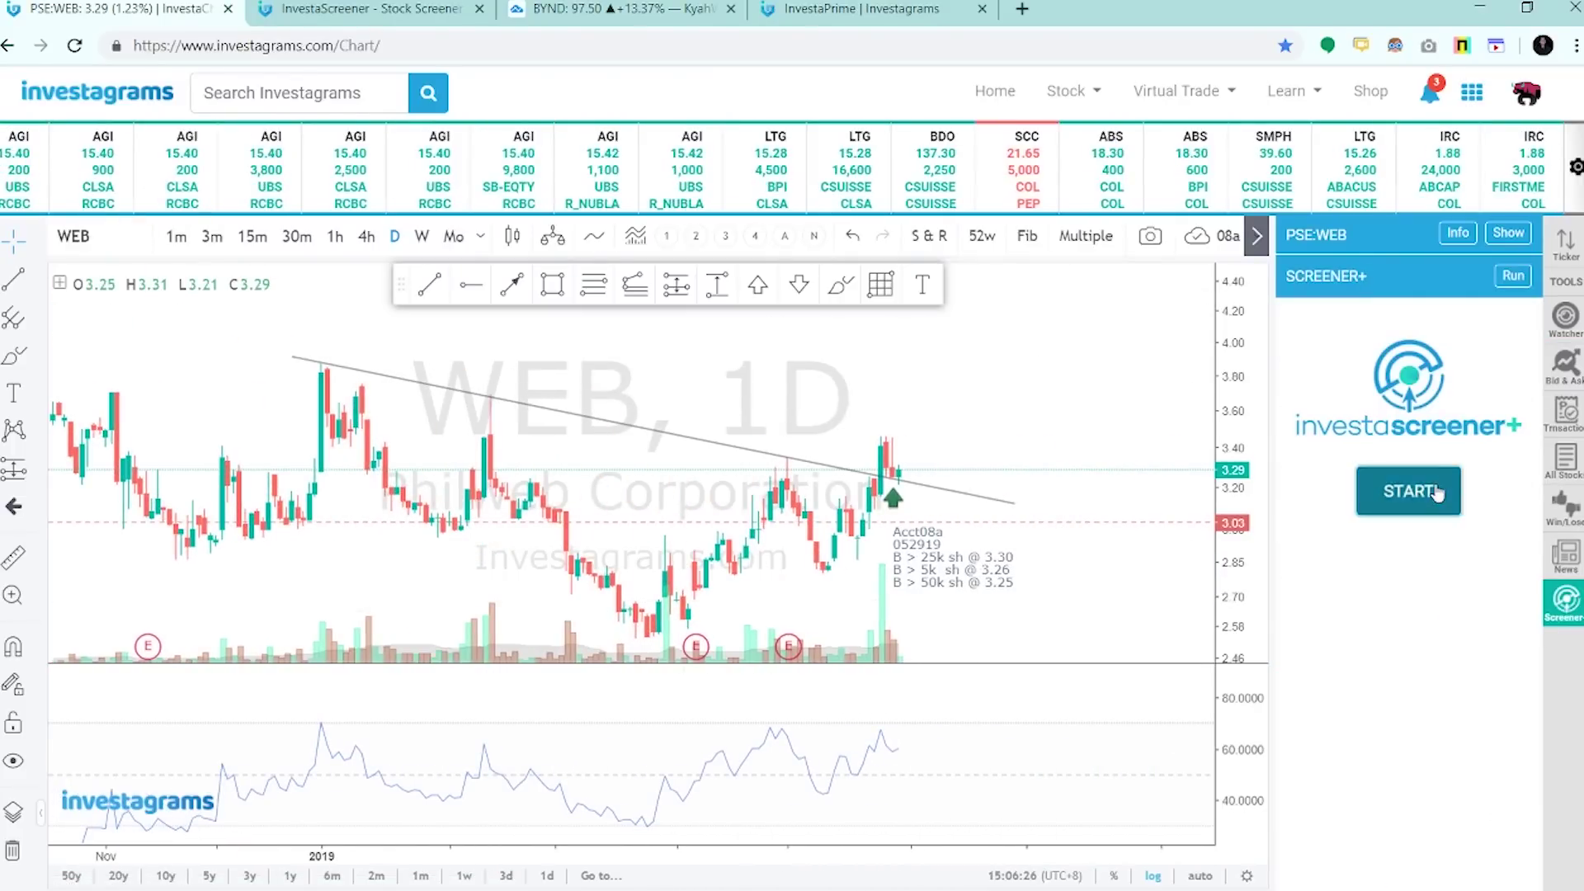
# - Load and run Momentum Mk5 in the chart-side Screener+ panel, listing 9 matches
pyautogui.click(1436, 493)
pyautogui.click(479, 231)
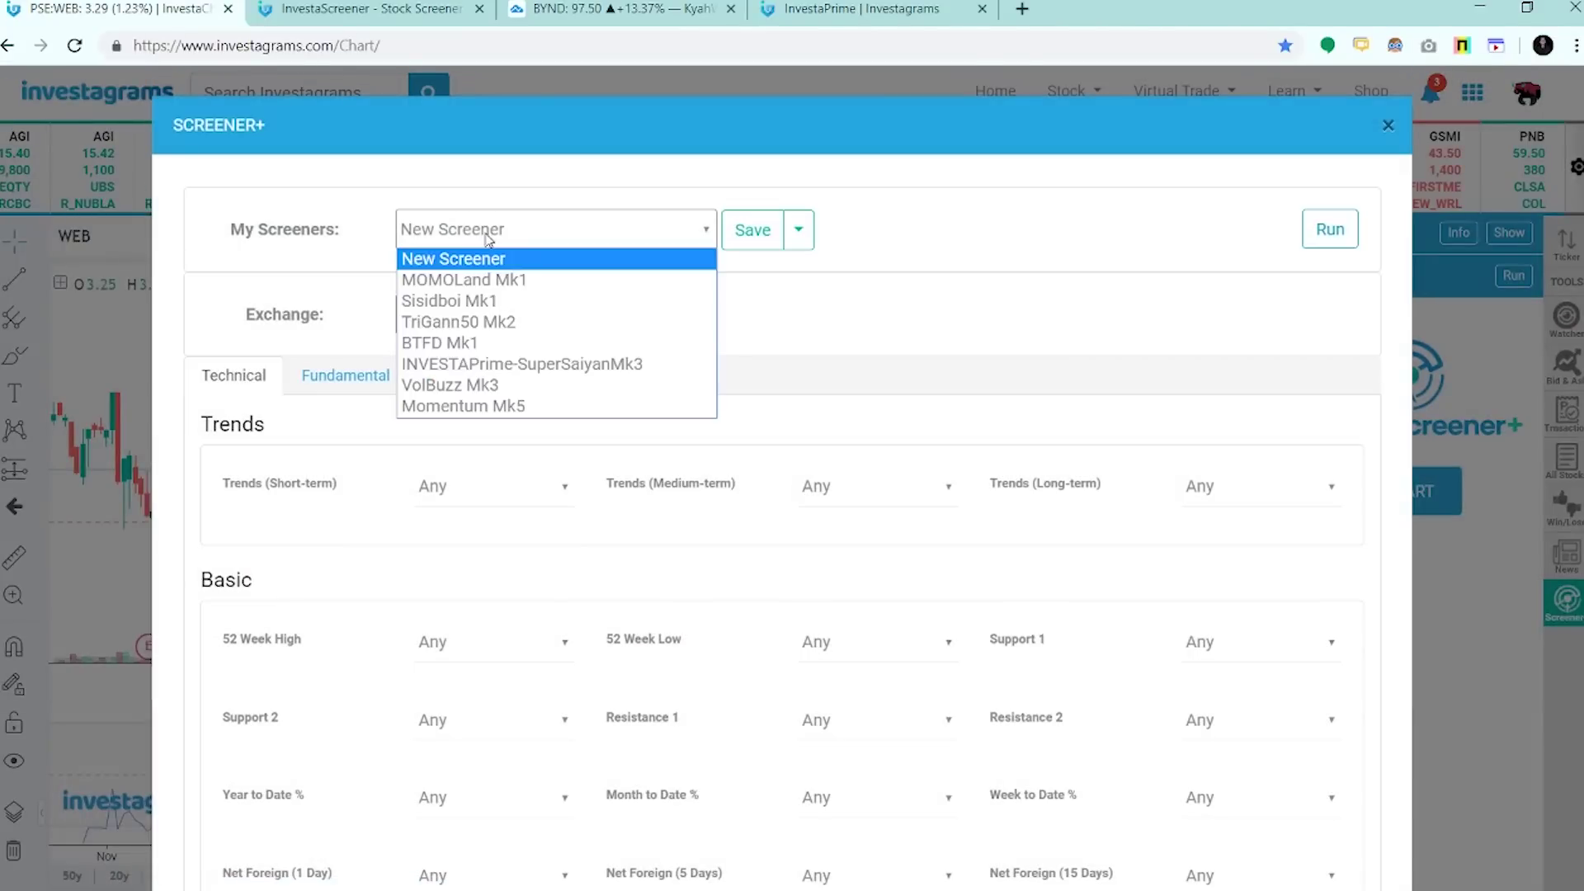
pyautogui.click(498, 406)
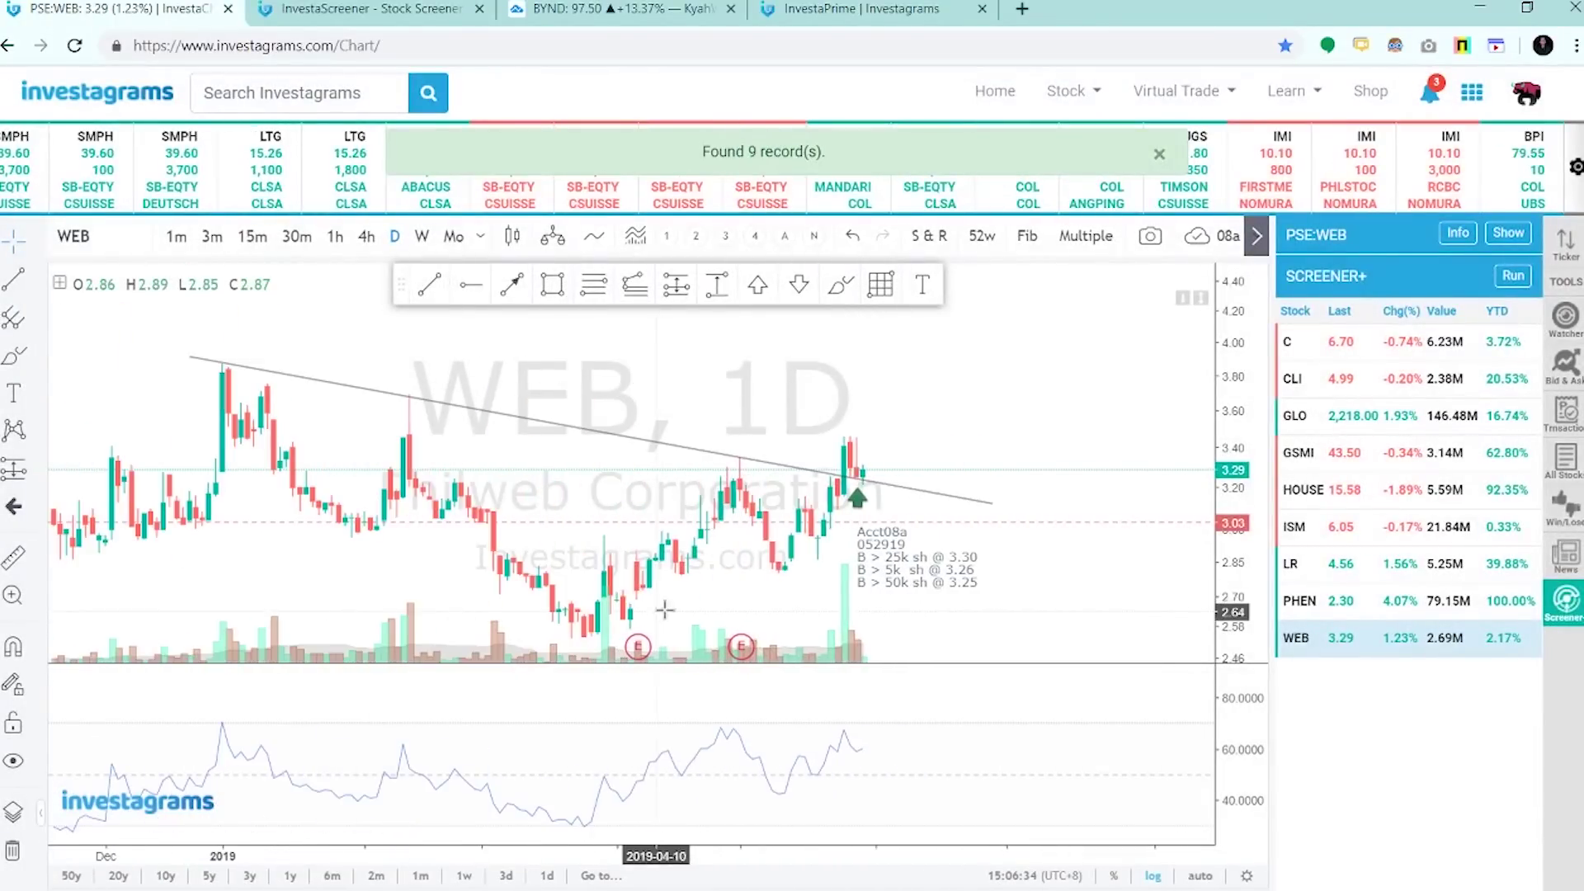
pyautogui.moveTo(1032, 446); pyautogui.dragTo(798, 653)
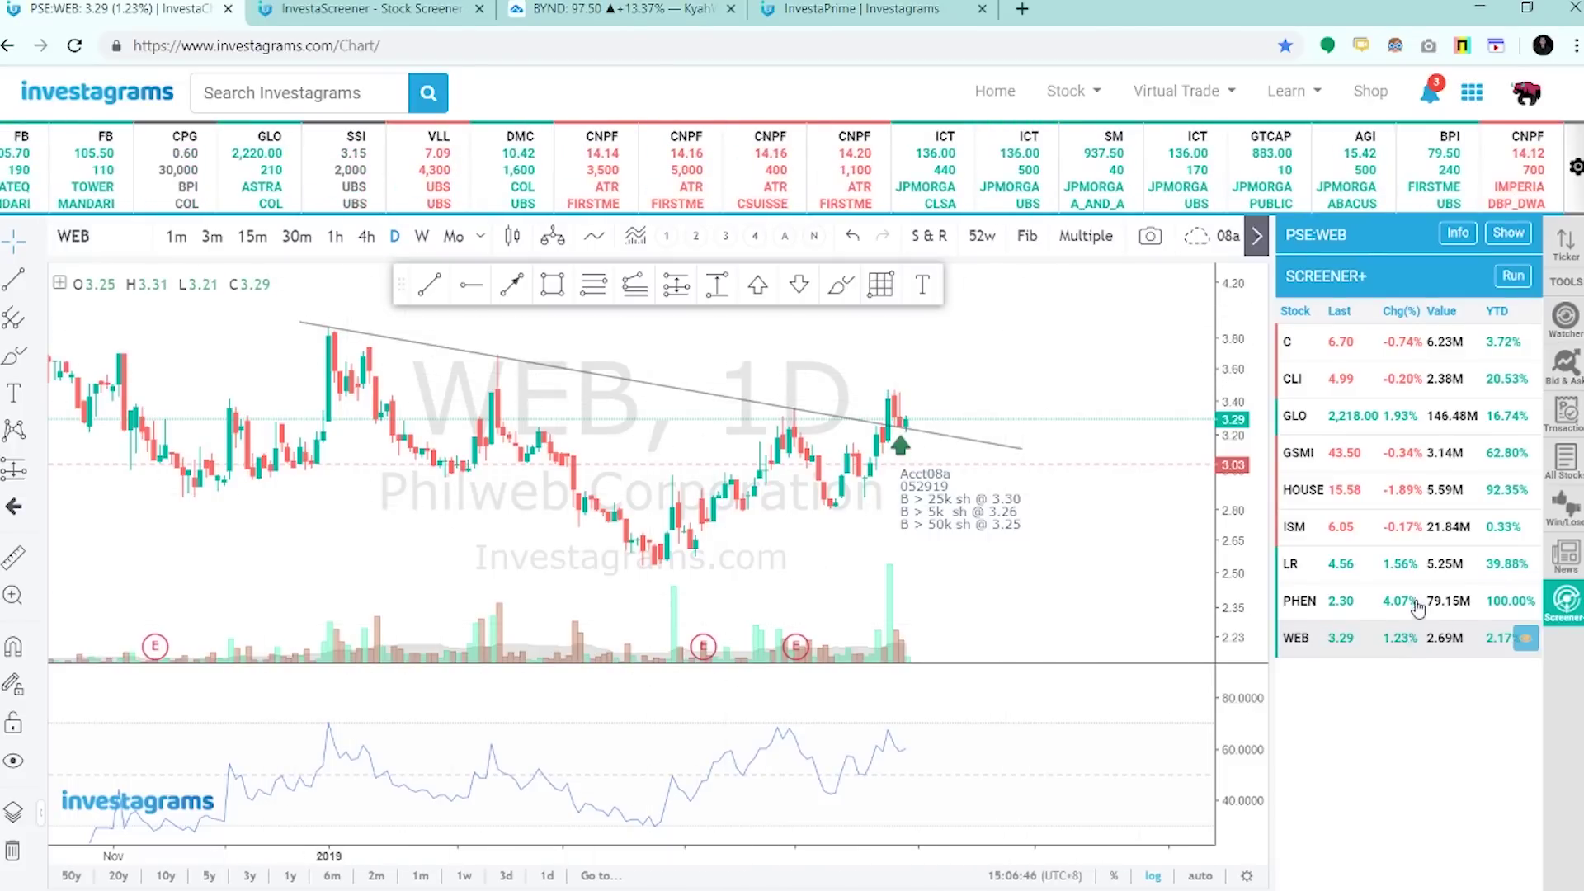
# - Browse the PHEN, LR, ISM and HOUSE charts from the screener results
pyautogui.click(1418, 606)
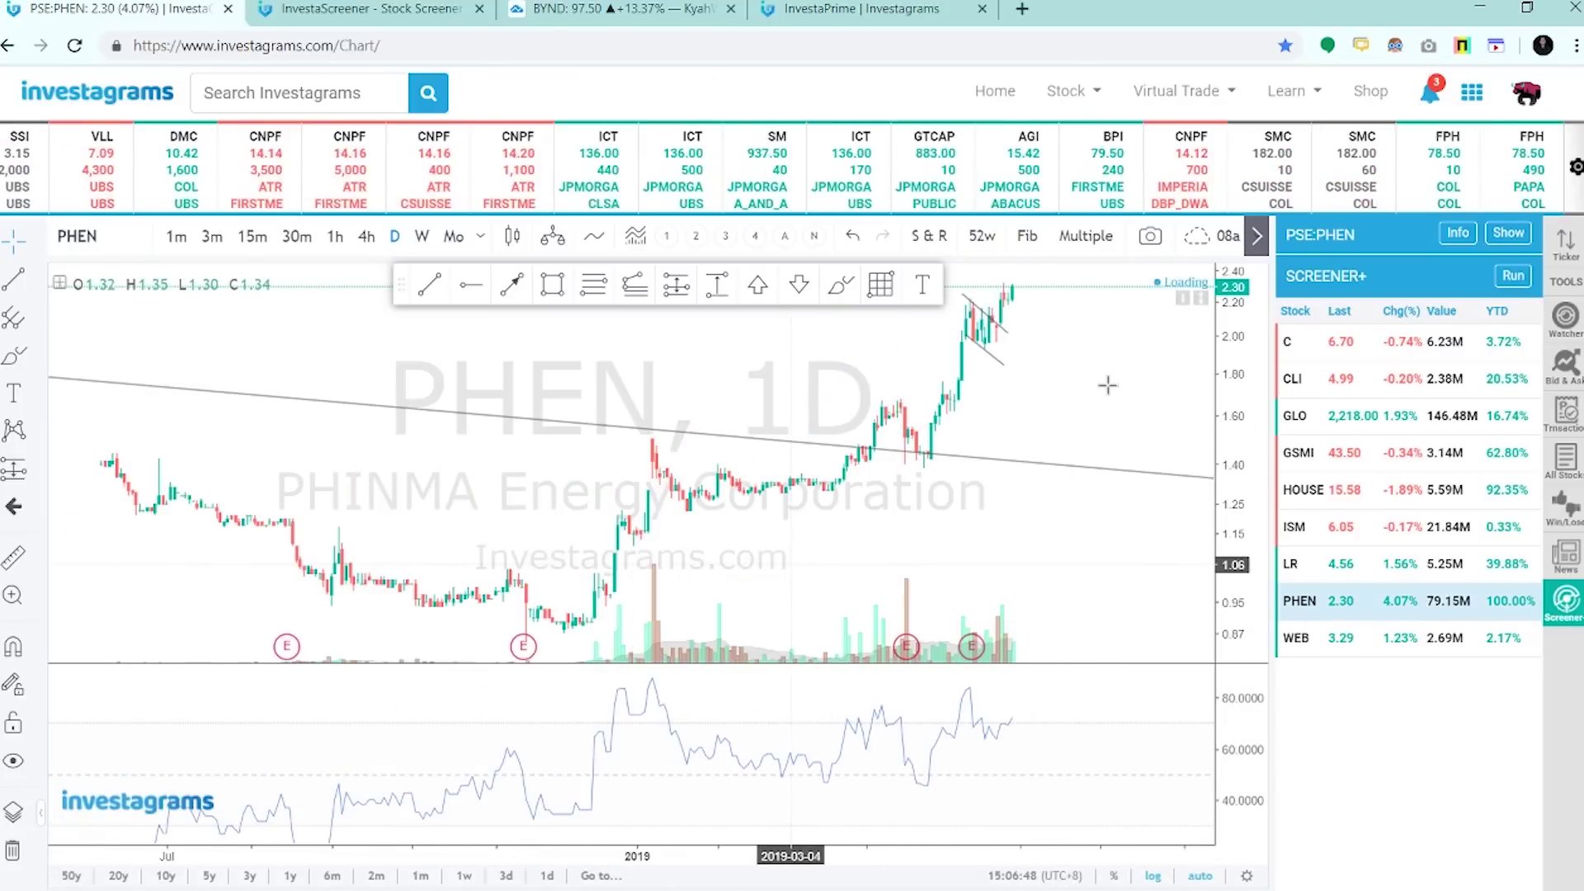
pyautogui.press('Up')
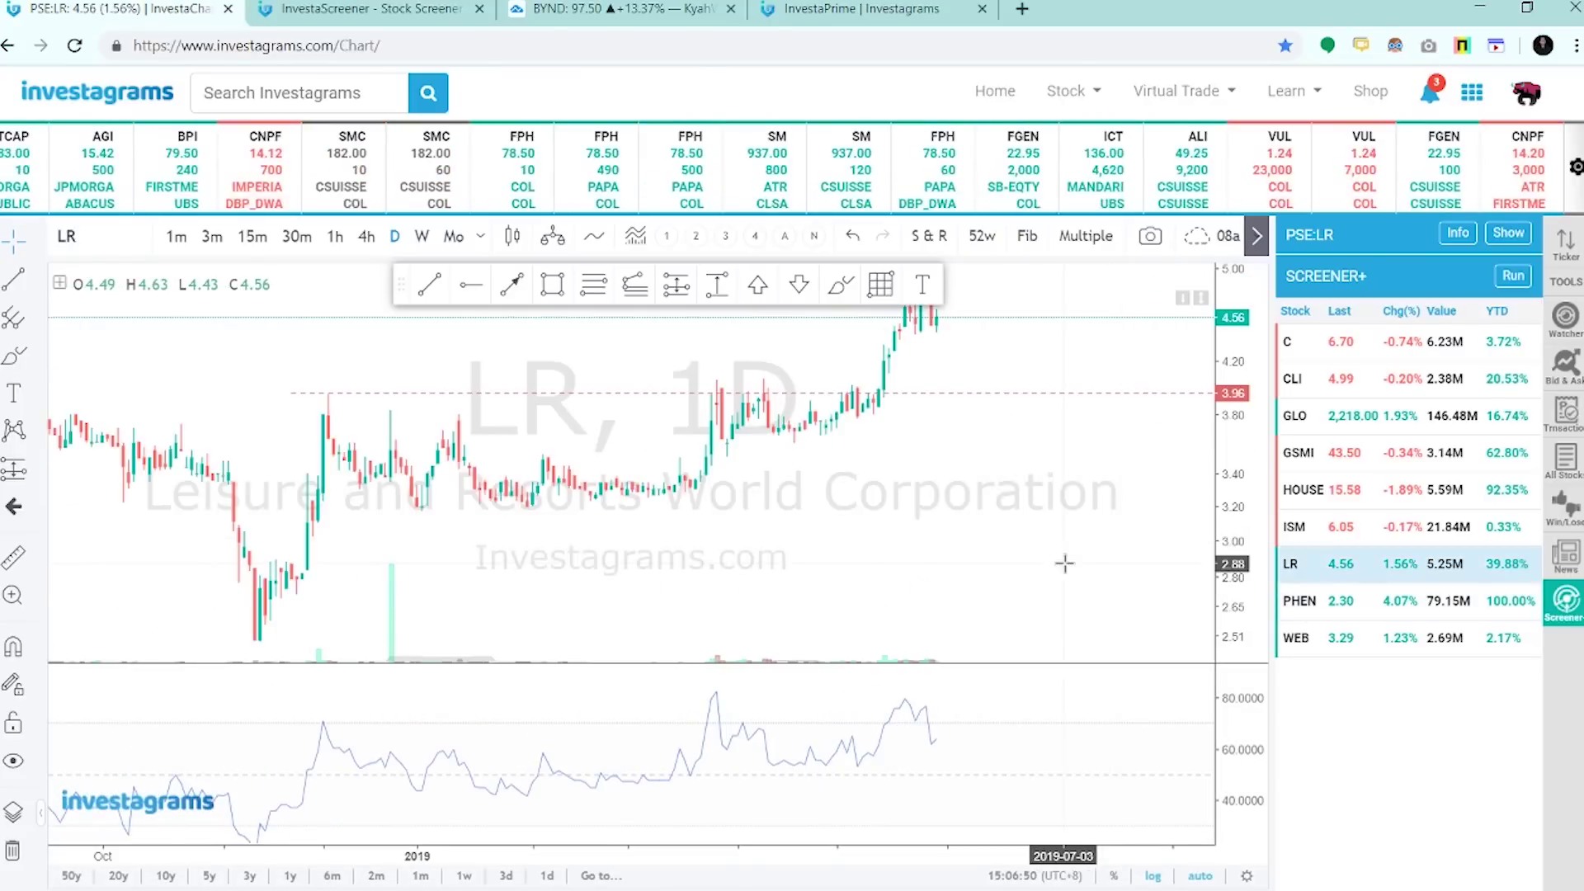
pyautogui.moveTo(1056, 558); pyautogui.dragTo(1005, 530)
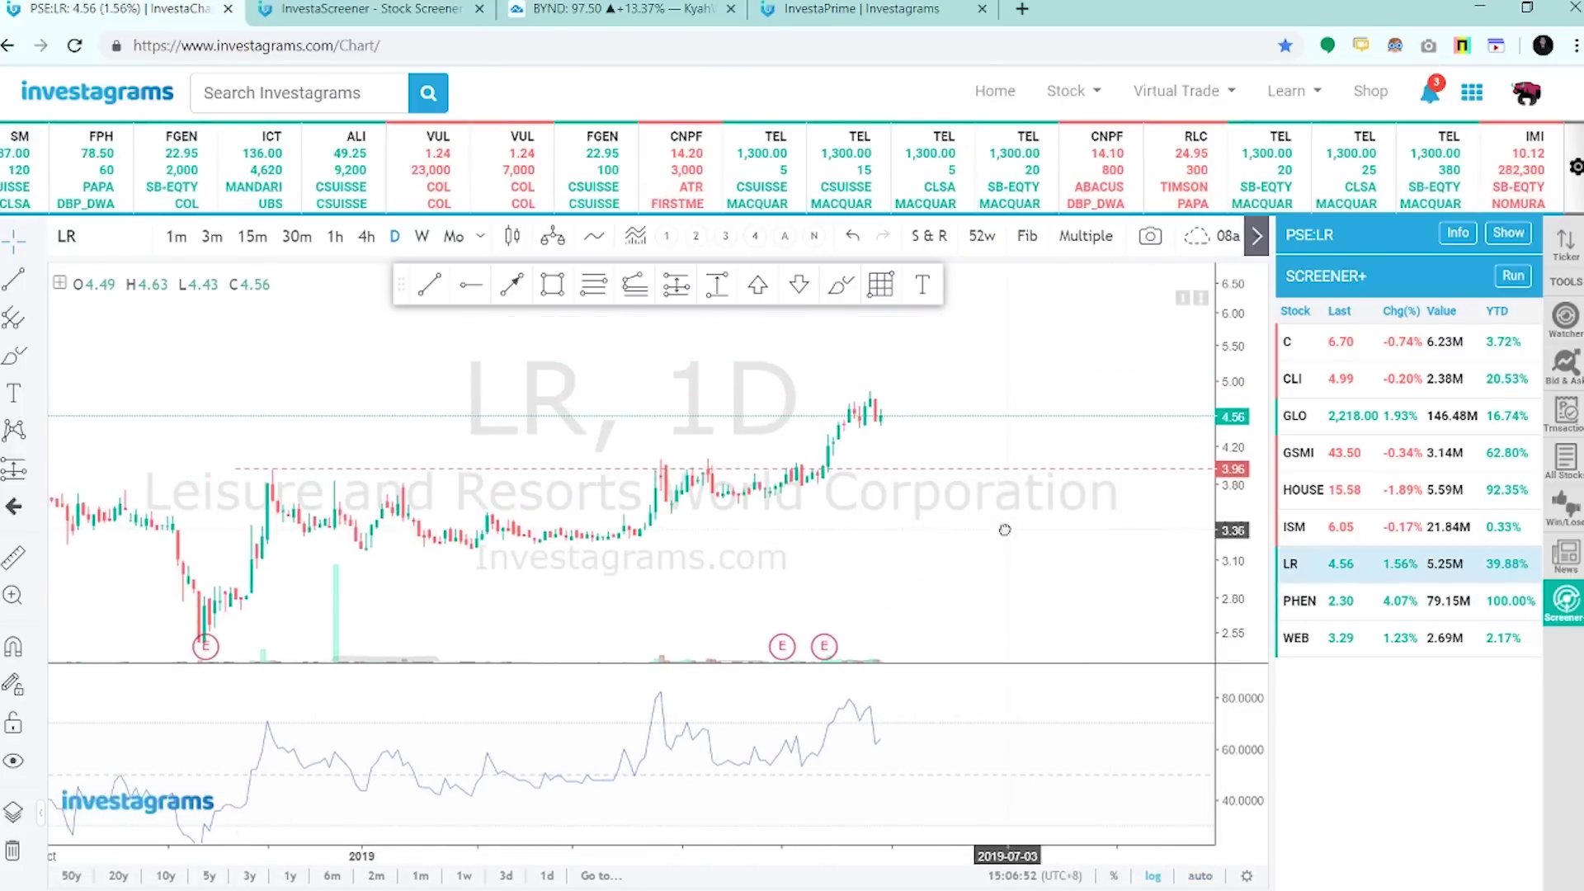
pyautogui.click(1335, 537)
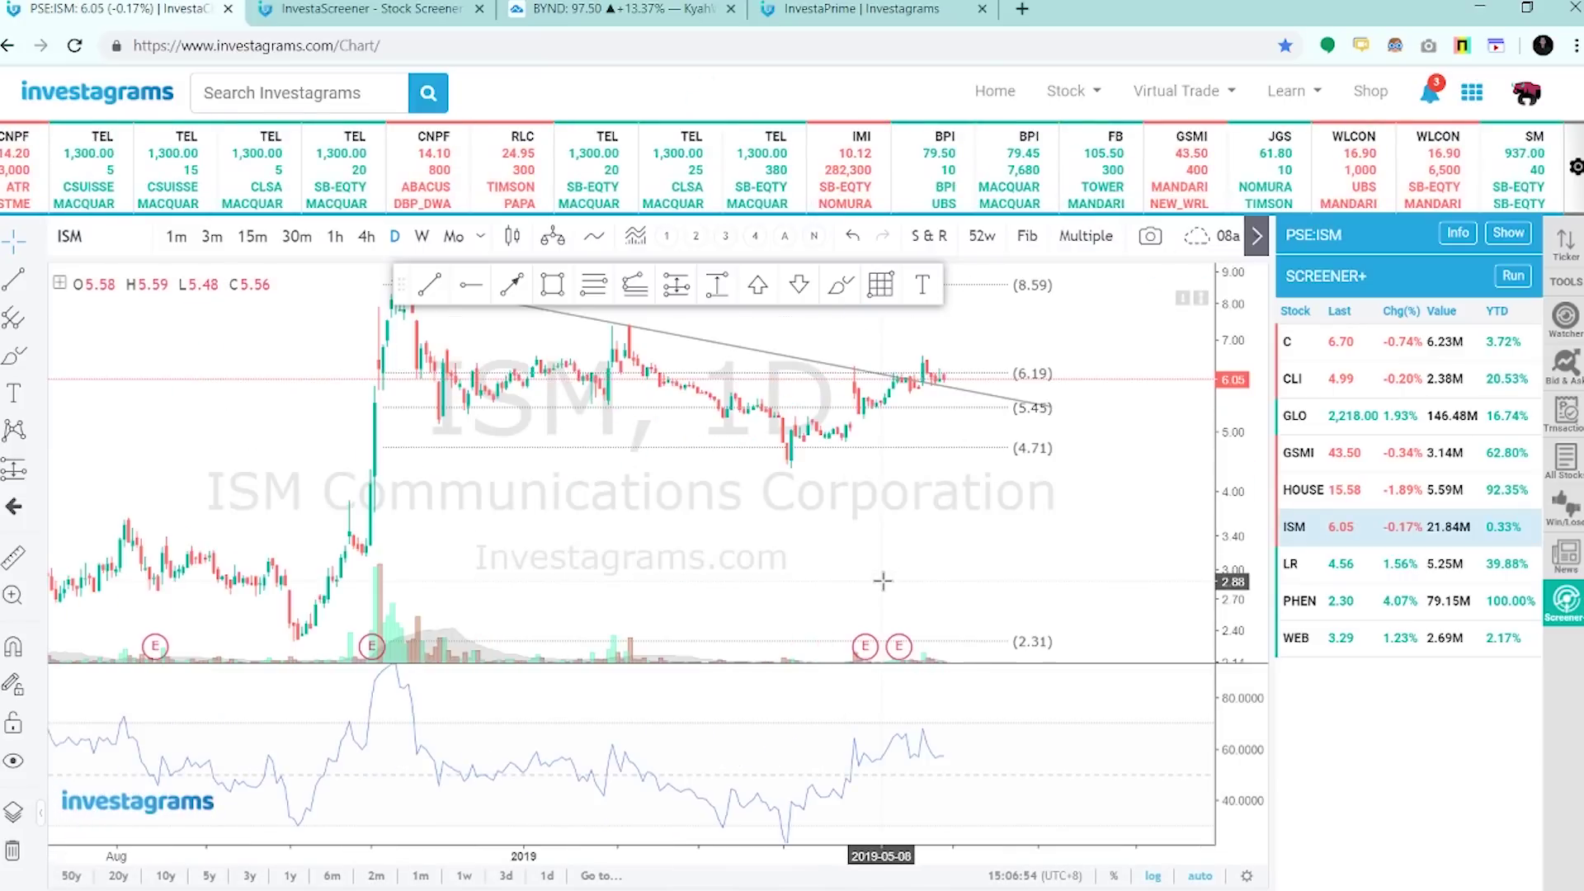
pyautogui.scroll(3, 883, 582)
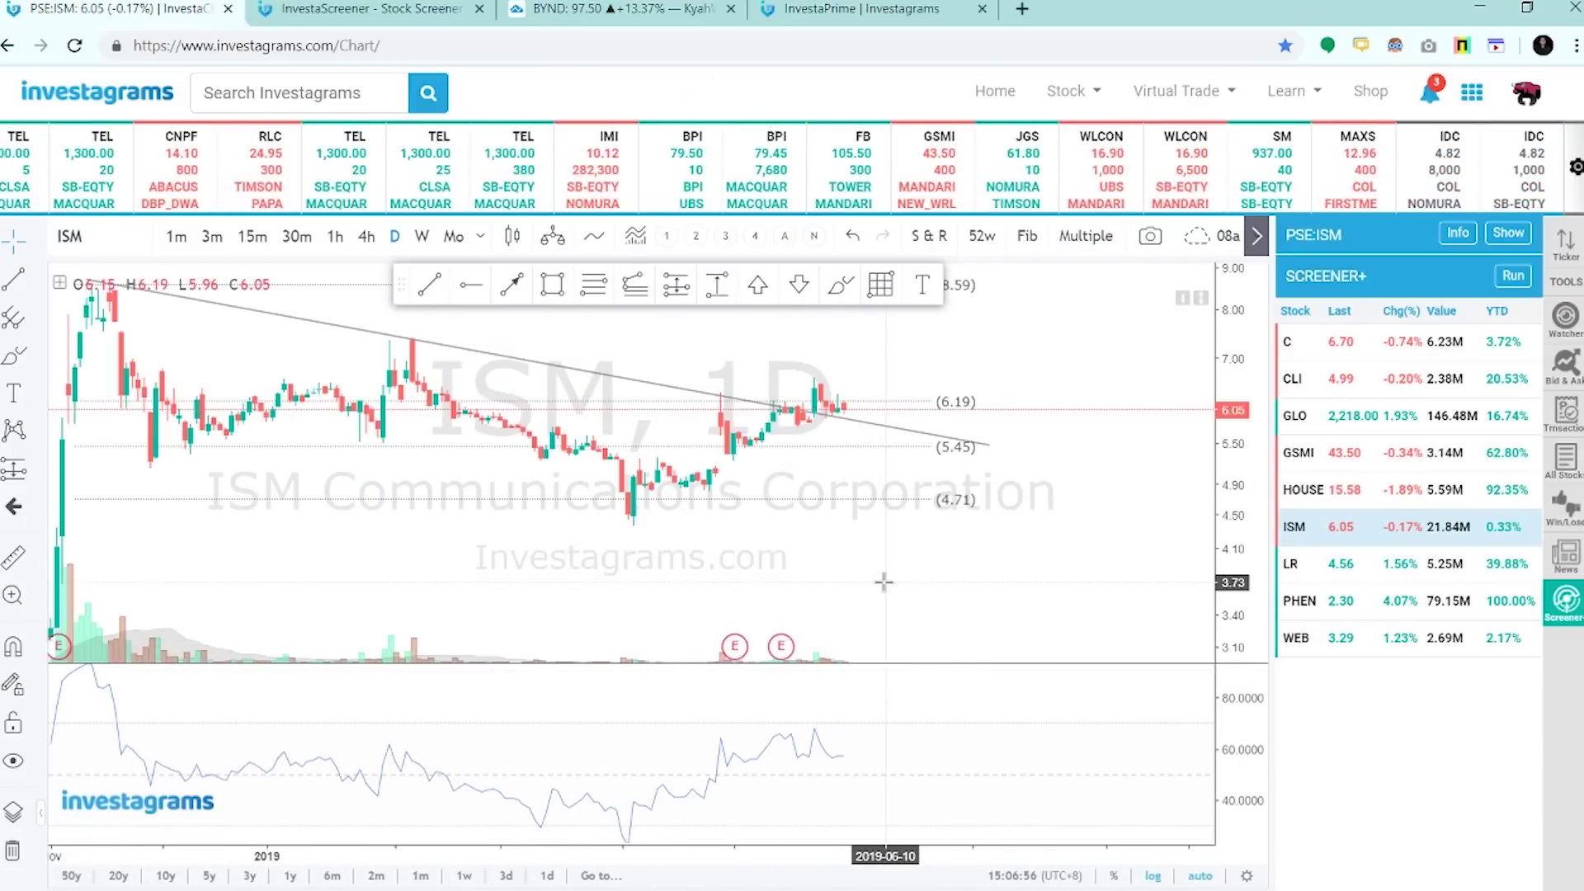
pyautogui.click(1328, 495)
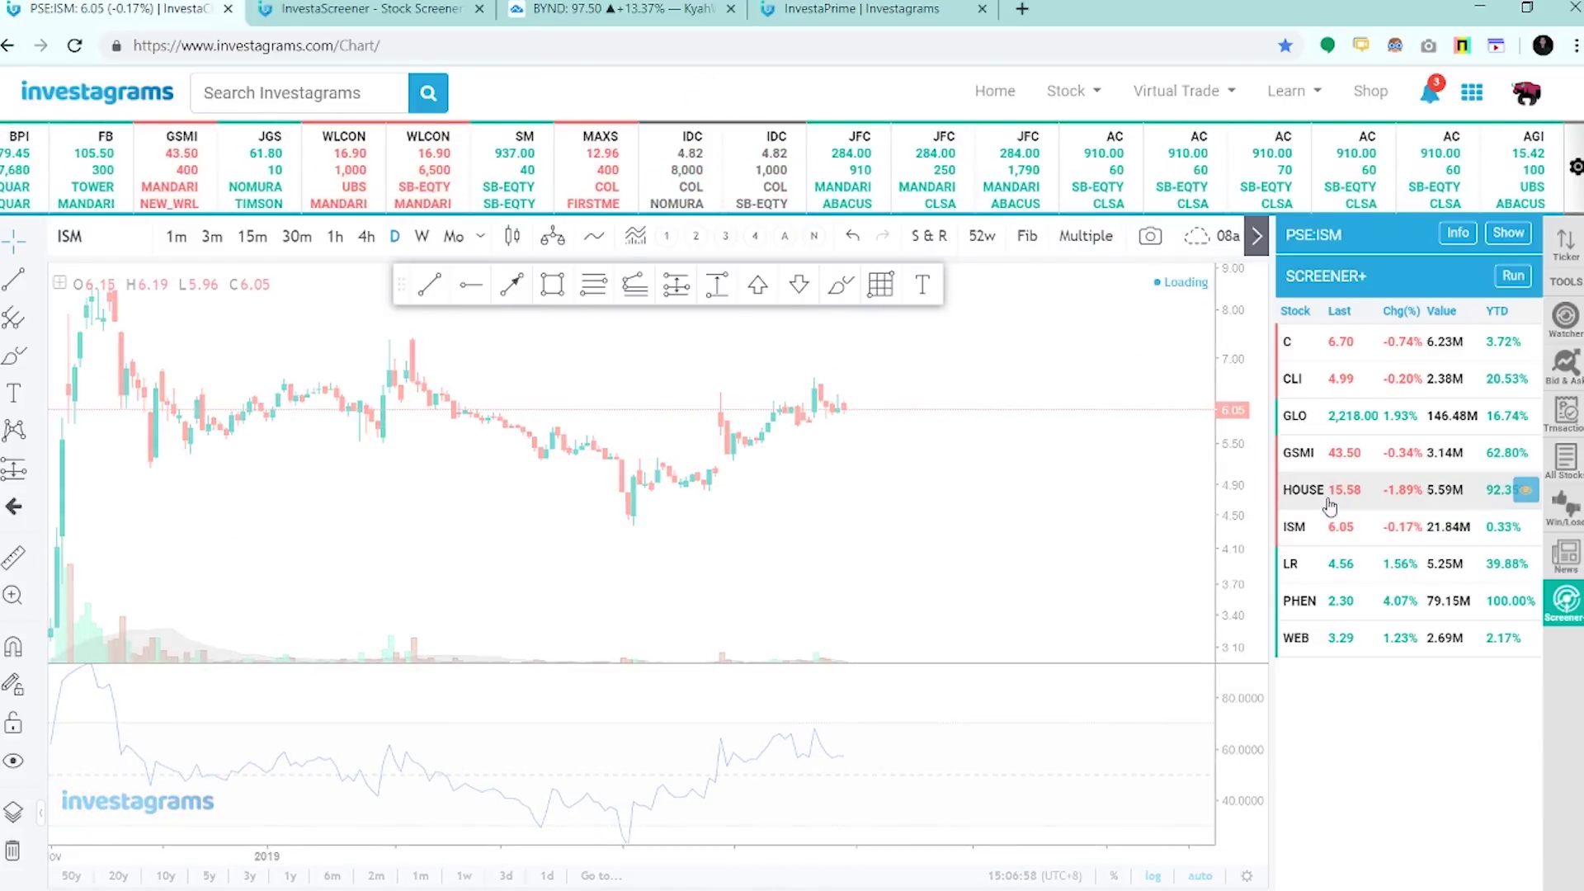
# - Measure the HOUSE rally's percentage gain with a price-range tool, then delete it
pyautogui.scroll(-5, 913, 523)
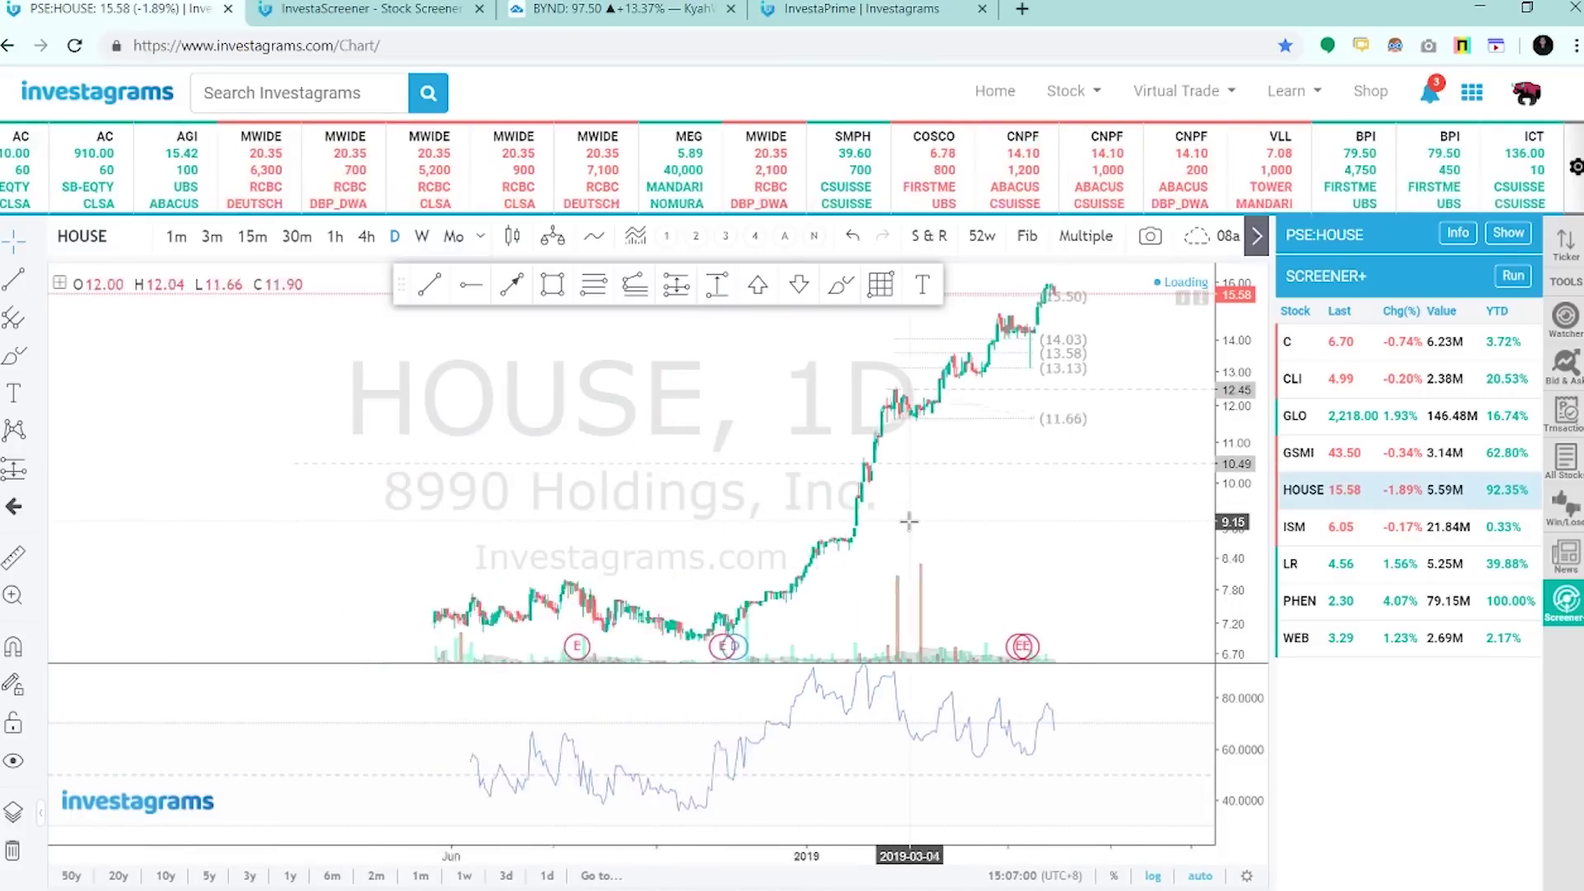
pyautogui.scroll(4, 998, 530)
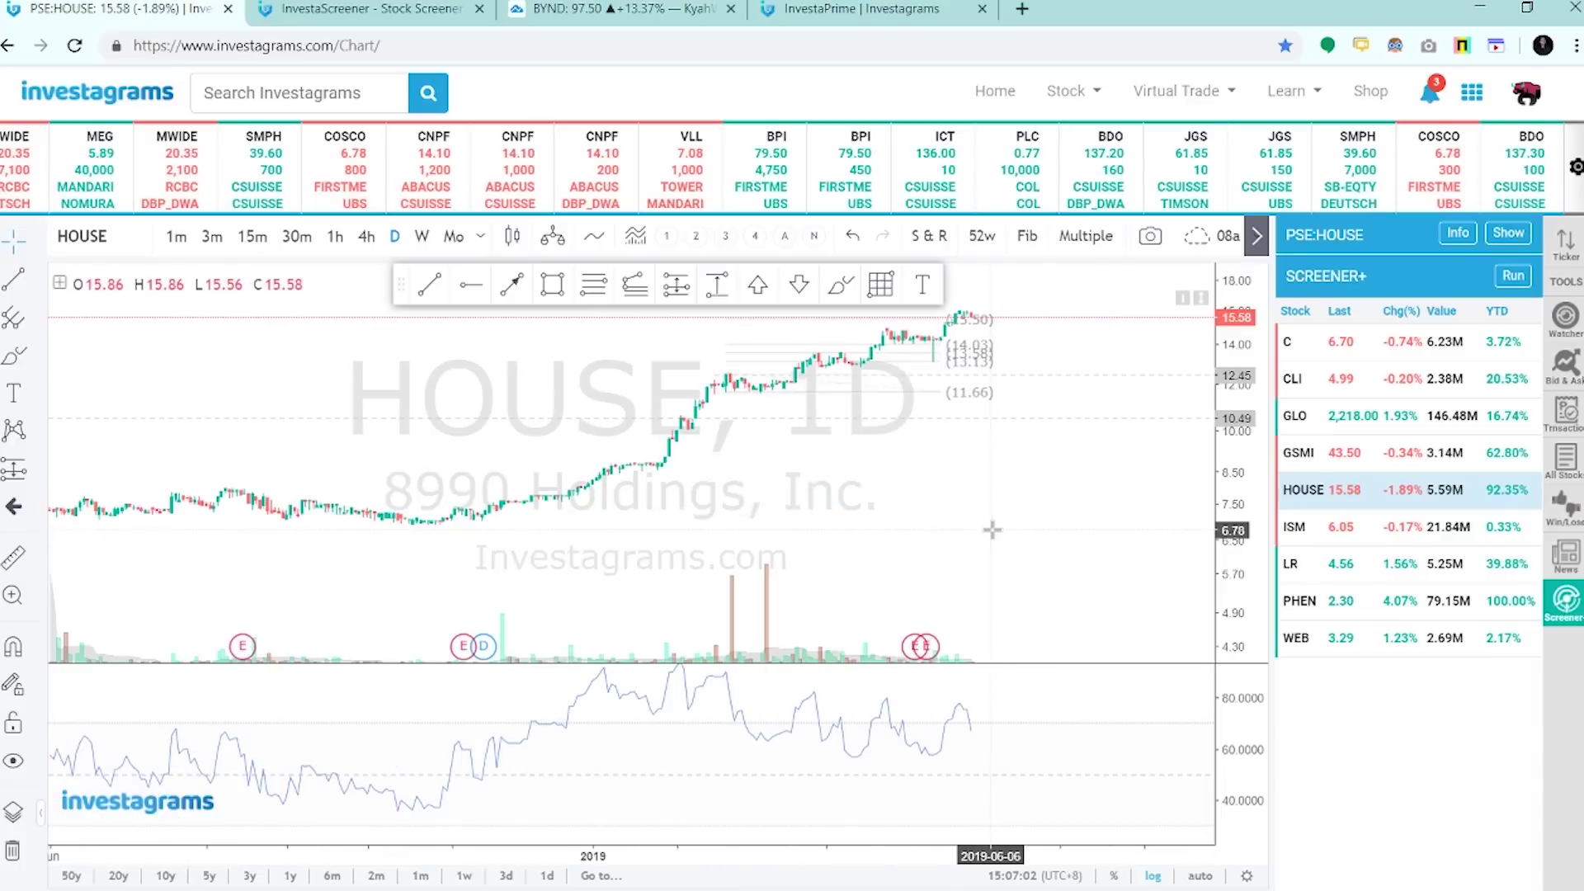
pyautogui.moveTo(1229, 577); pyautogui.dragTo(711, 341)
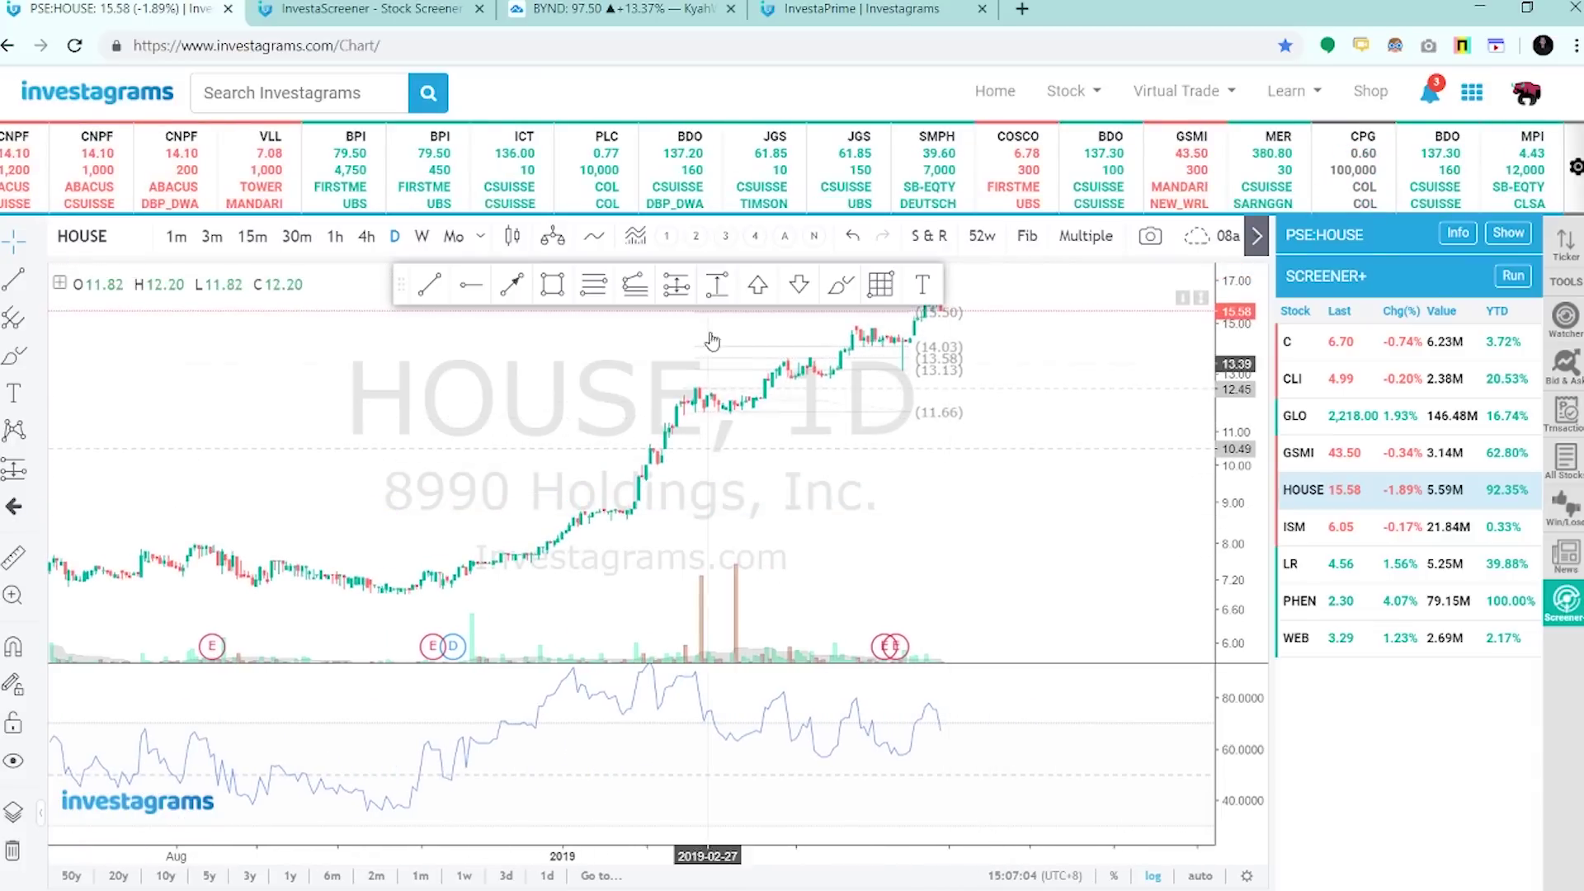
pyautogui.click(719, 285)
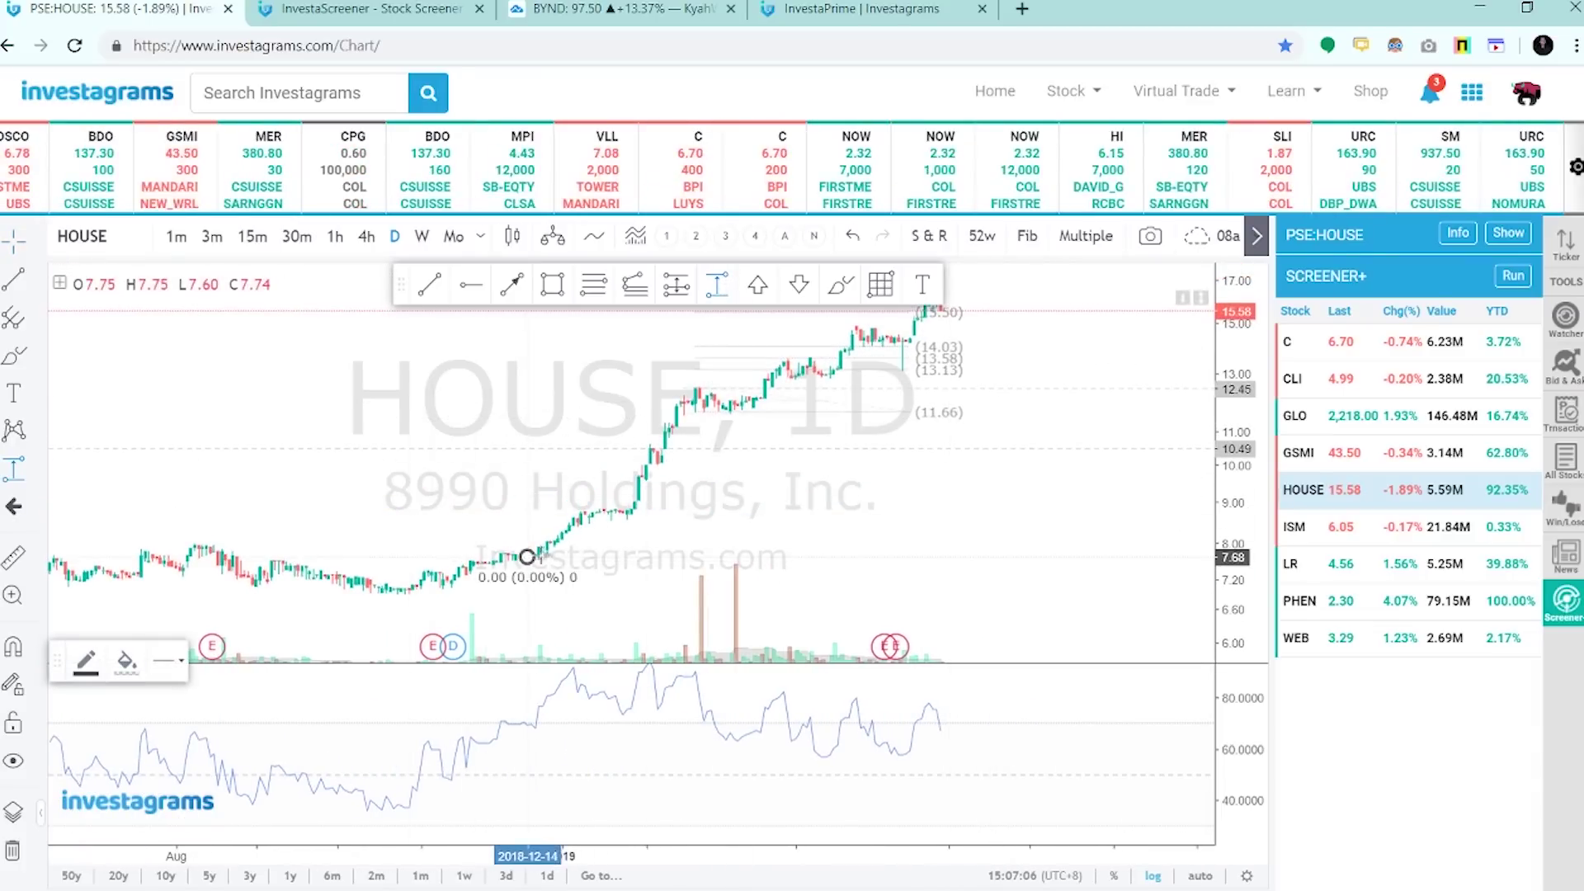
pyautogui.click(527, 557)
pyautogui.click(732, 307)
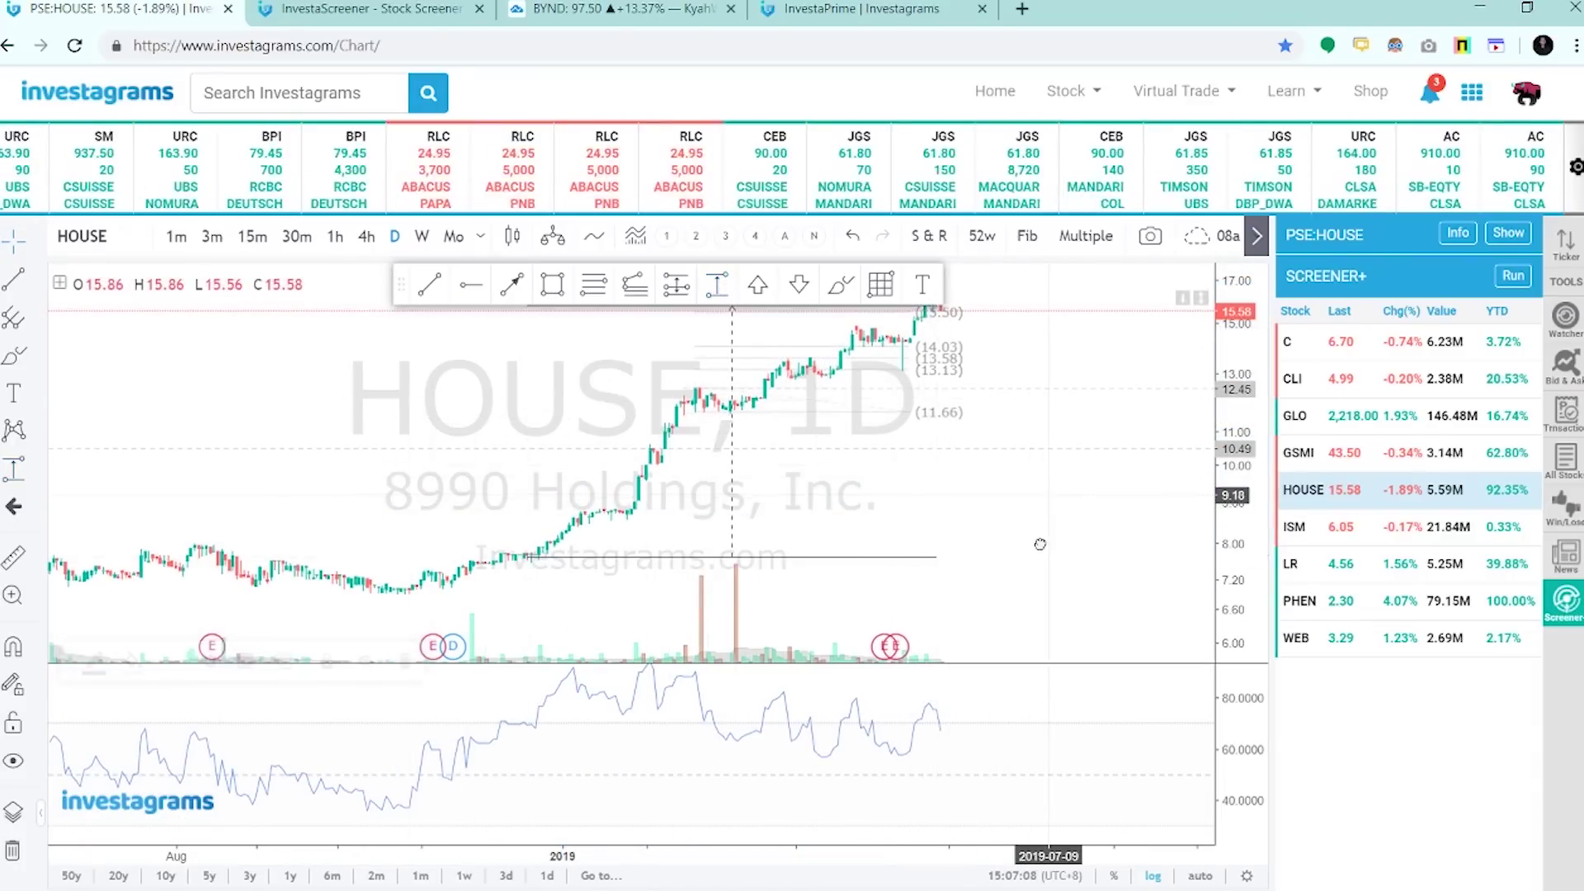
pyautogui.click(722, 553)
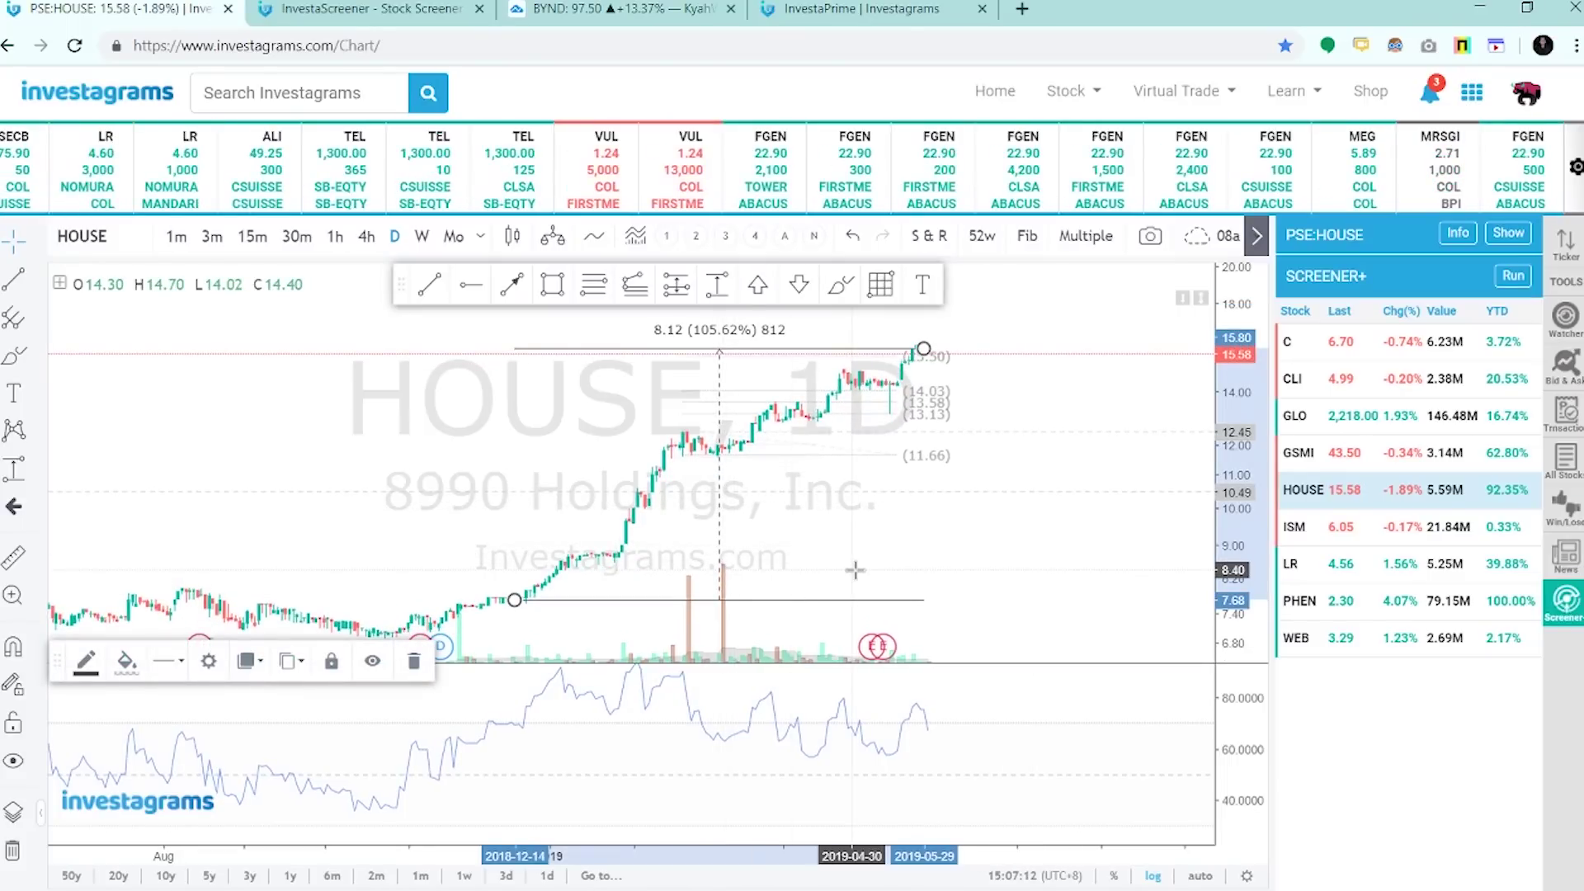
pyautogui.press('Delete')
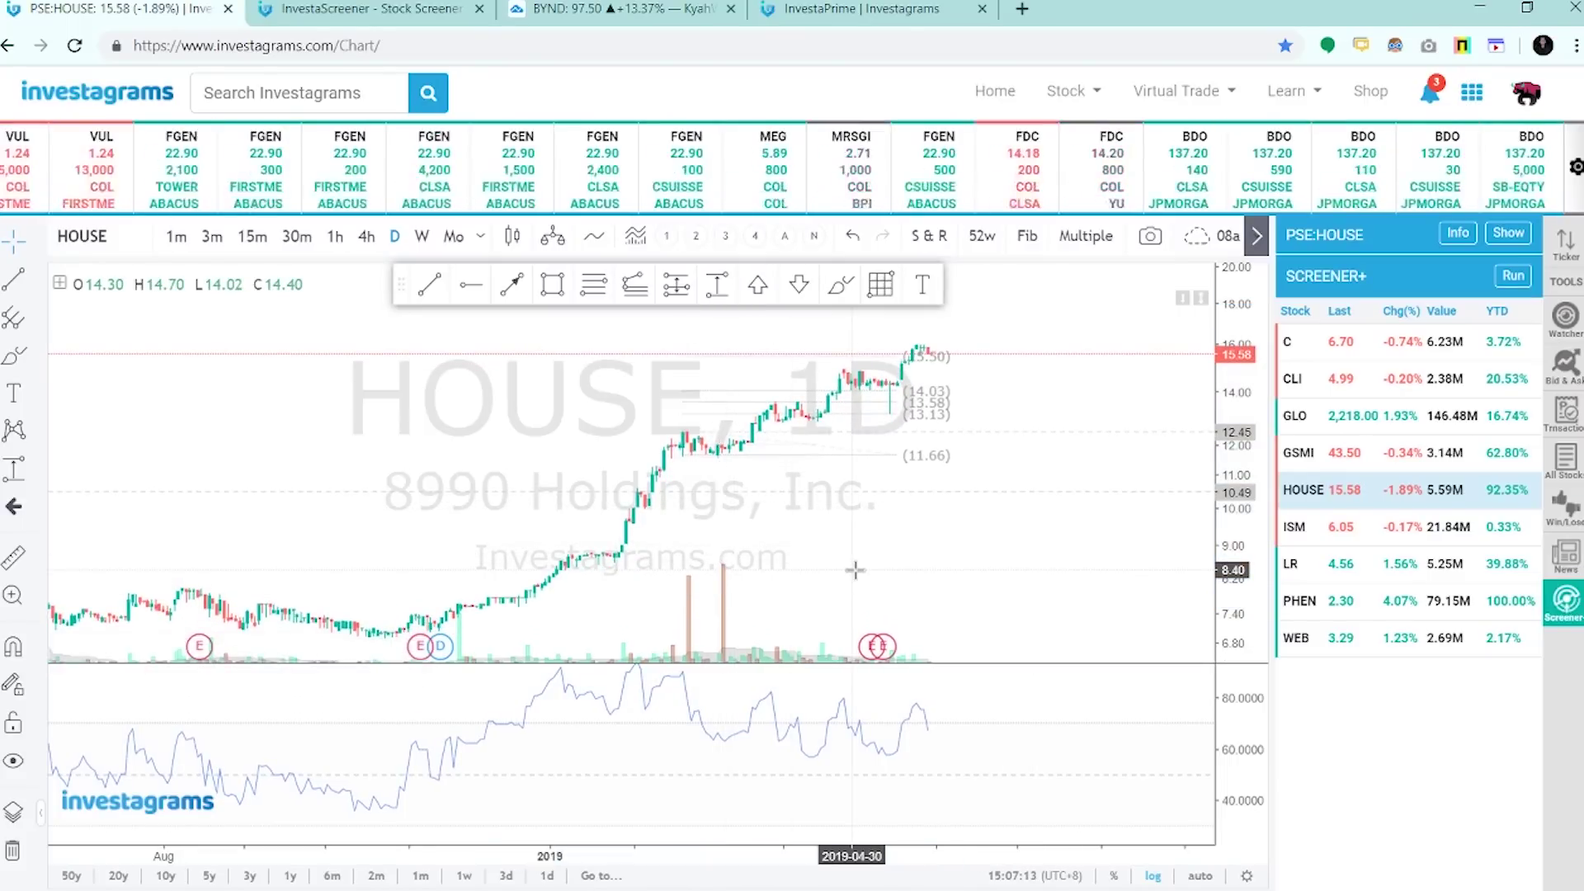
# - Browse the GSMI, GLO, CLI and C charts, then show Most Active, Top Gainers and Top Losers
pyautogui.click(1383, 457)
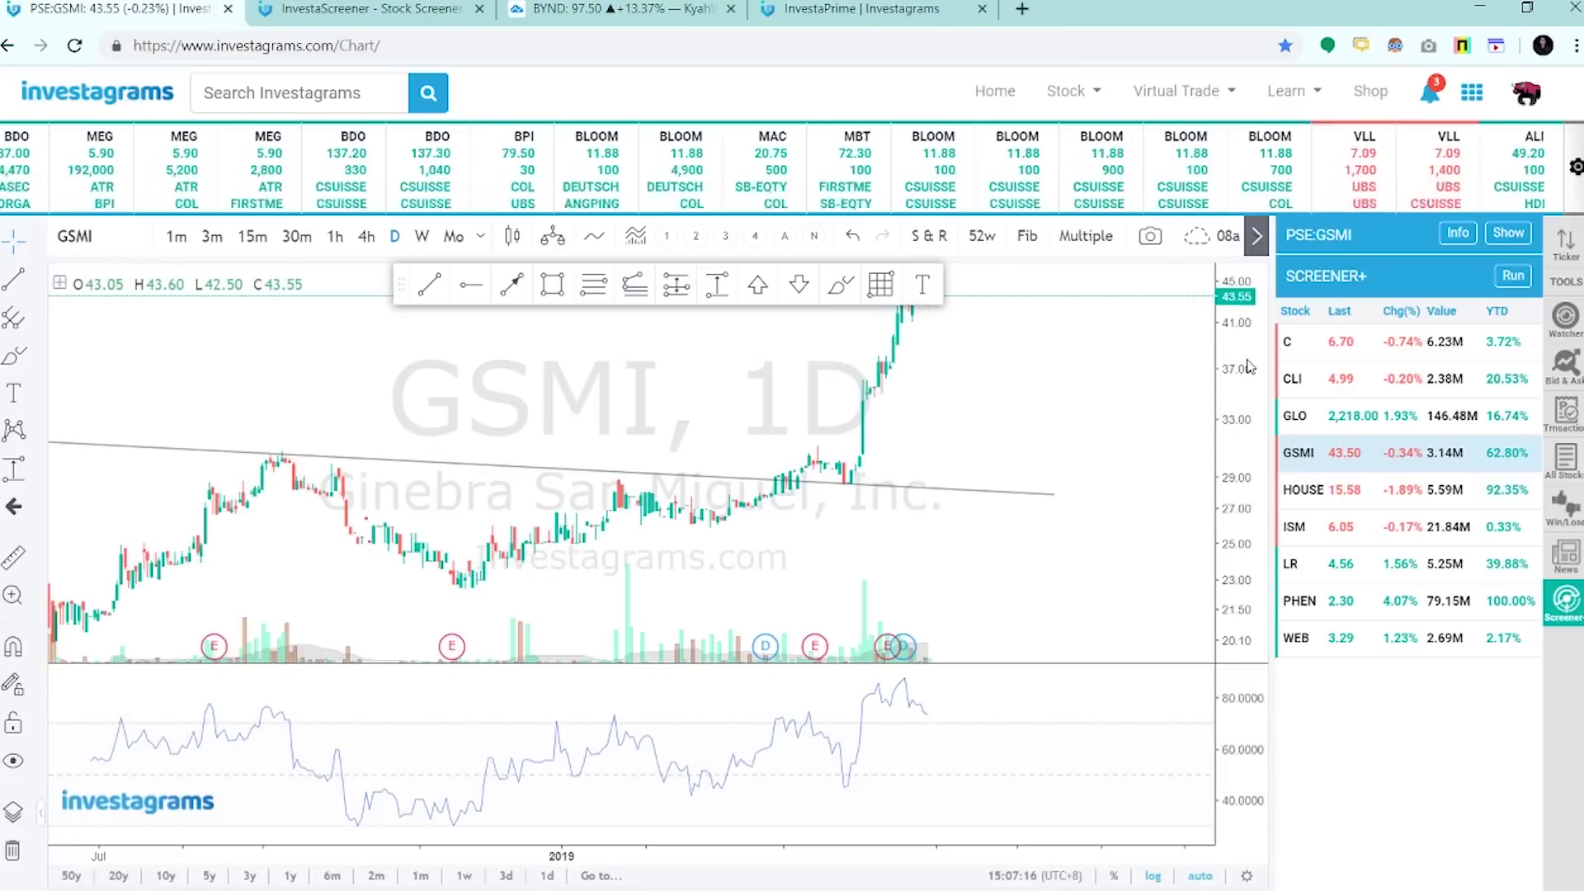
pyautogui.click(1357, 425)
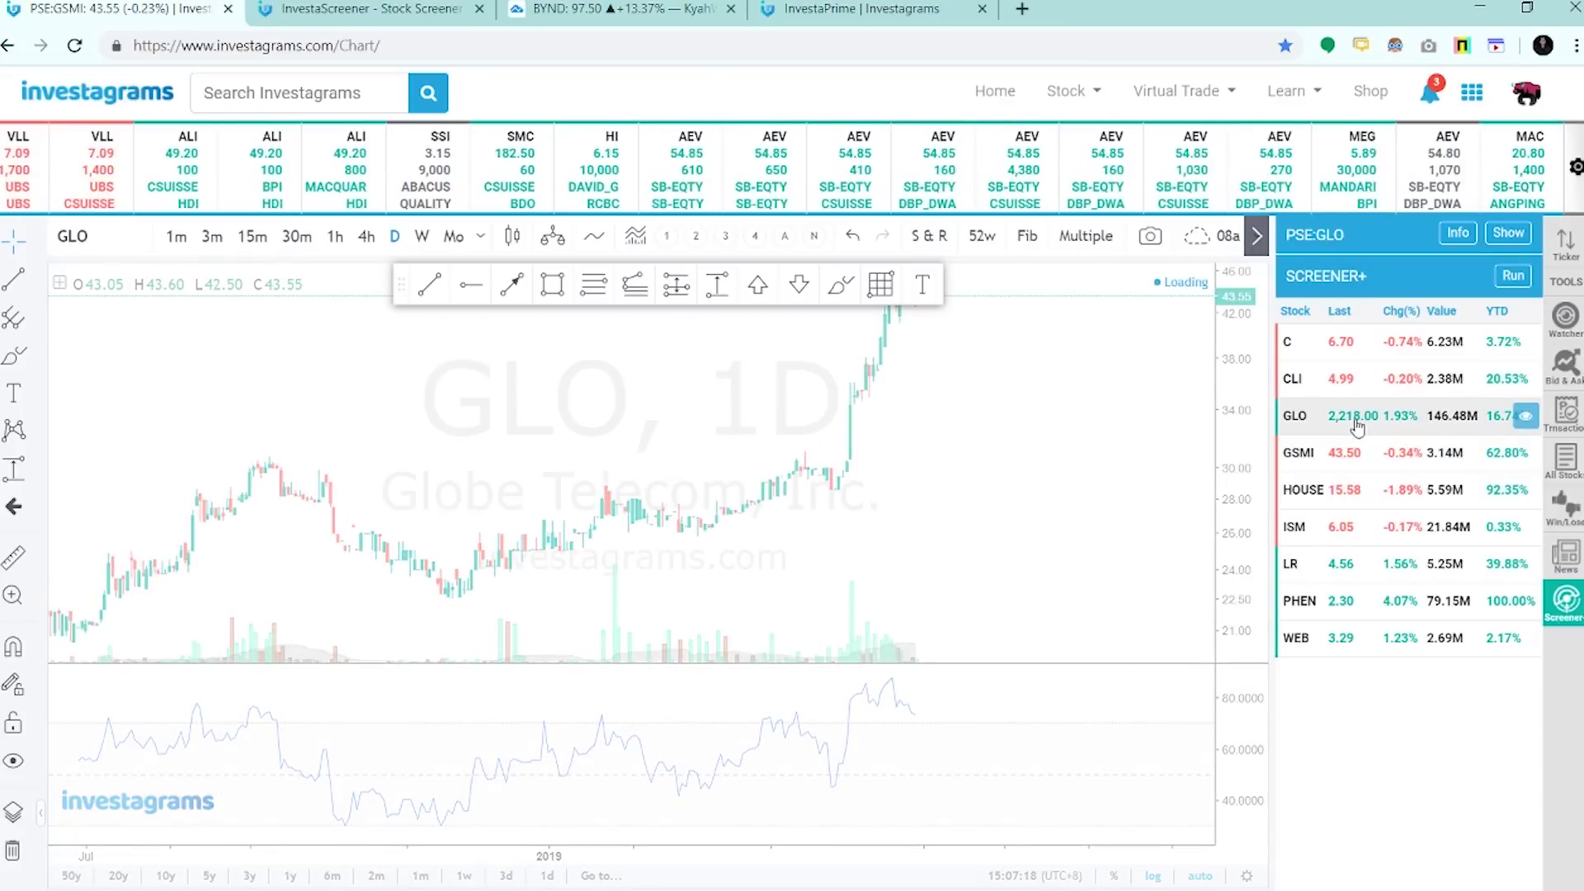
pyautogui.click(1370, 378)
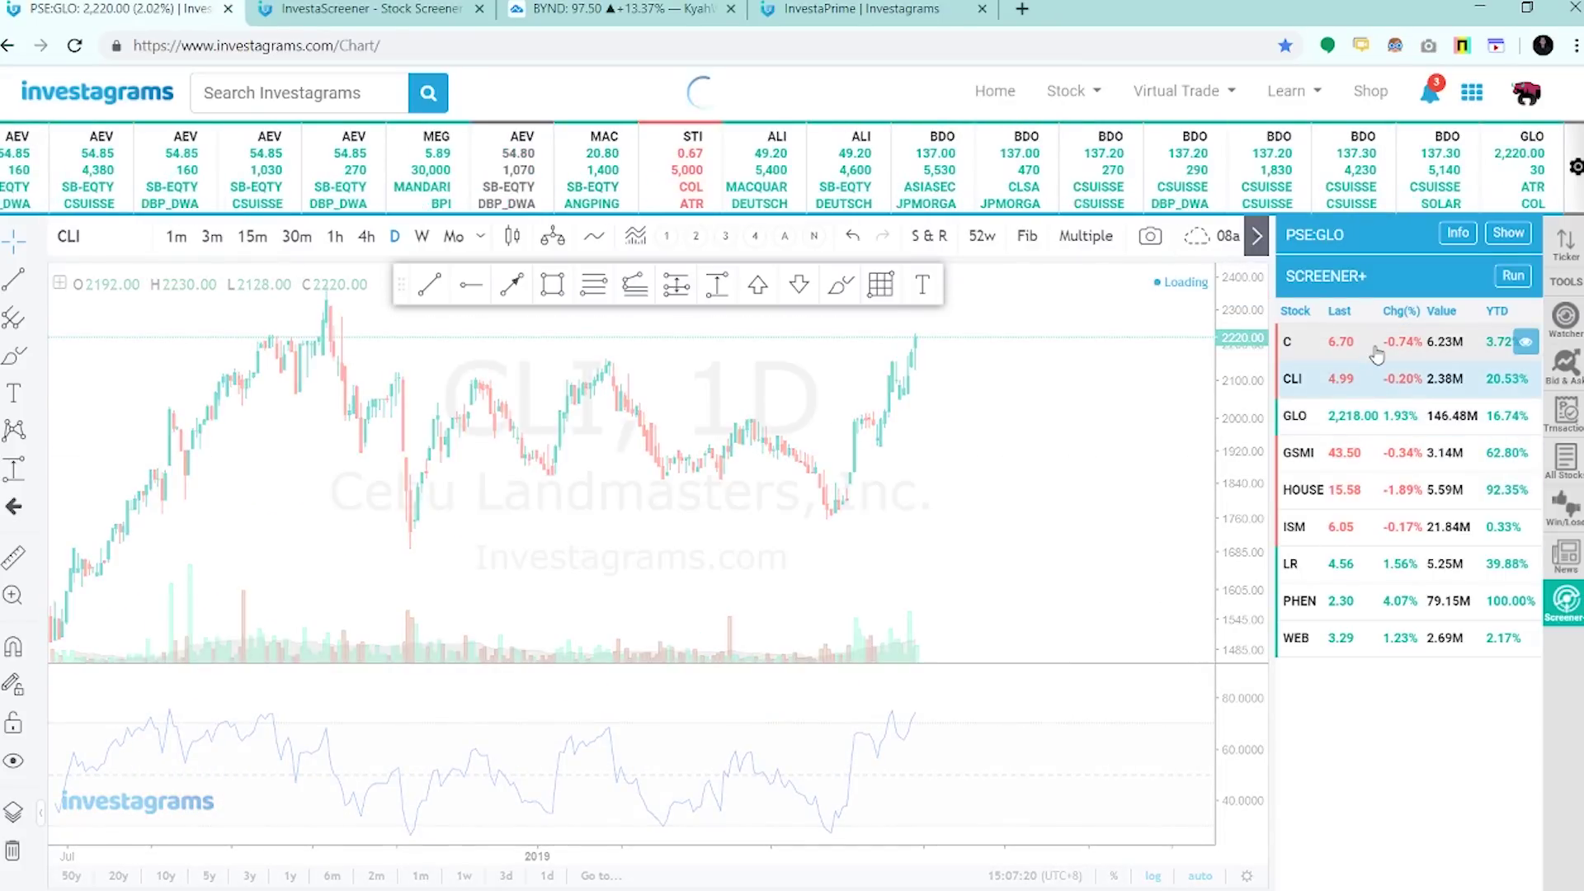
pyautogui.click(1375, 346)
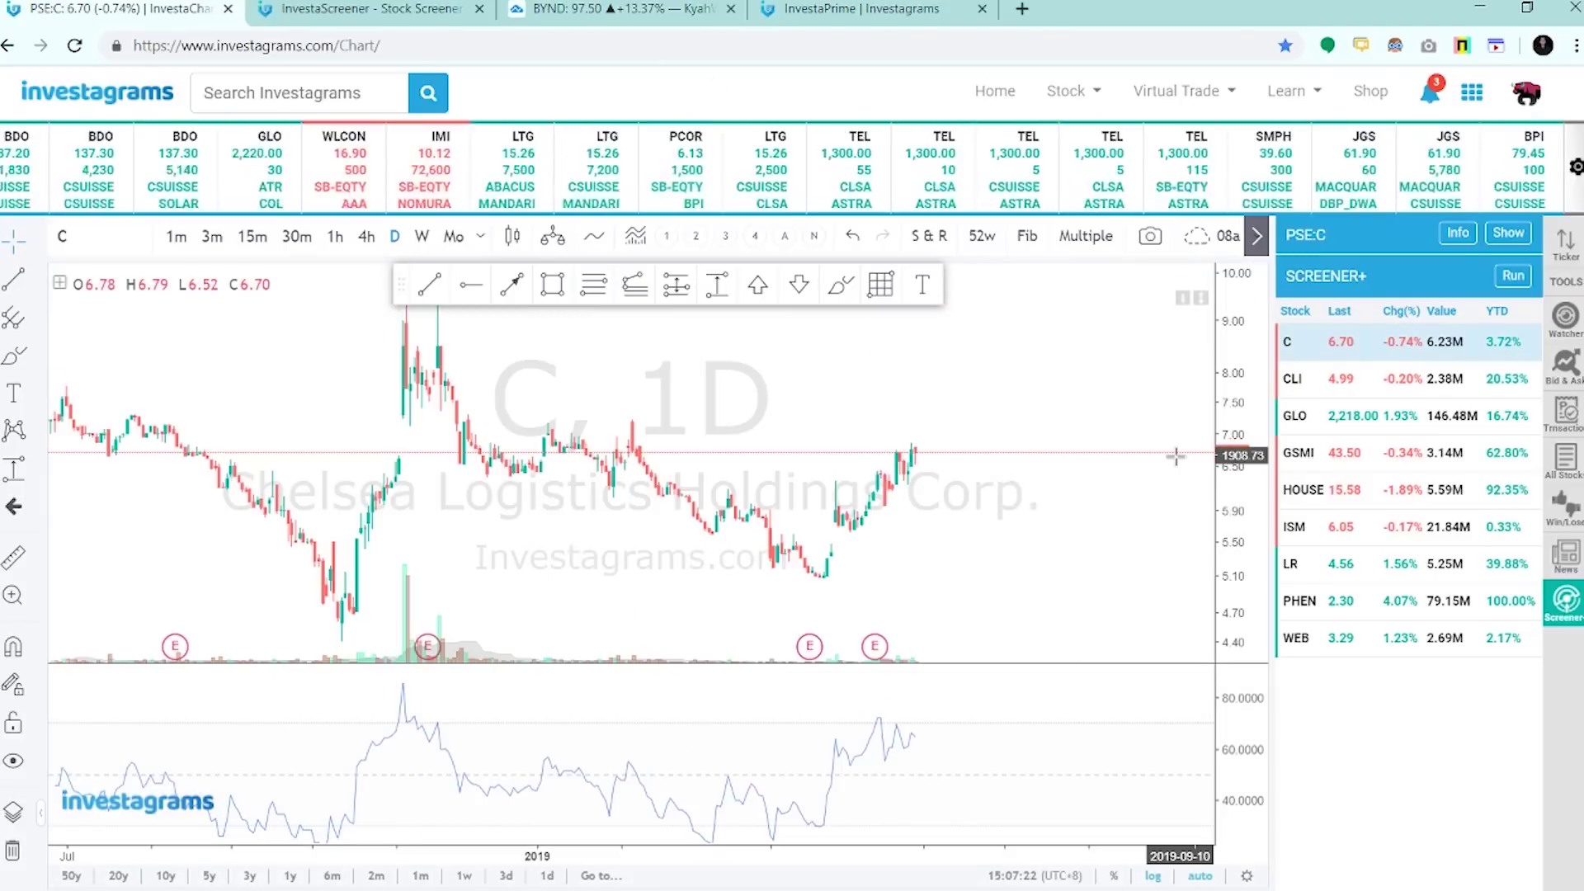
pyautogui.scroll(2, 1073, 537)
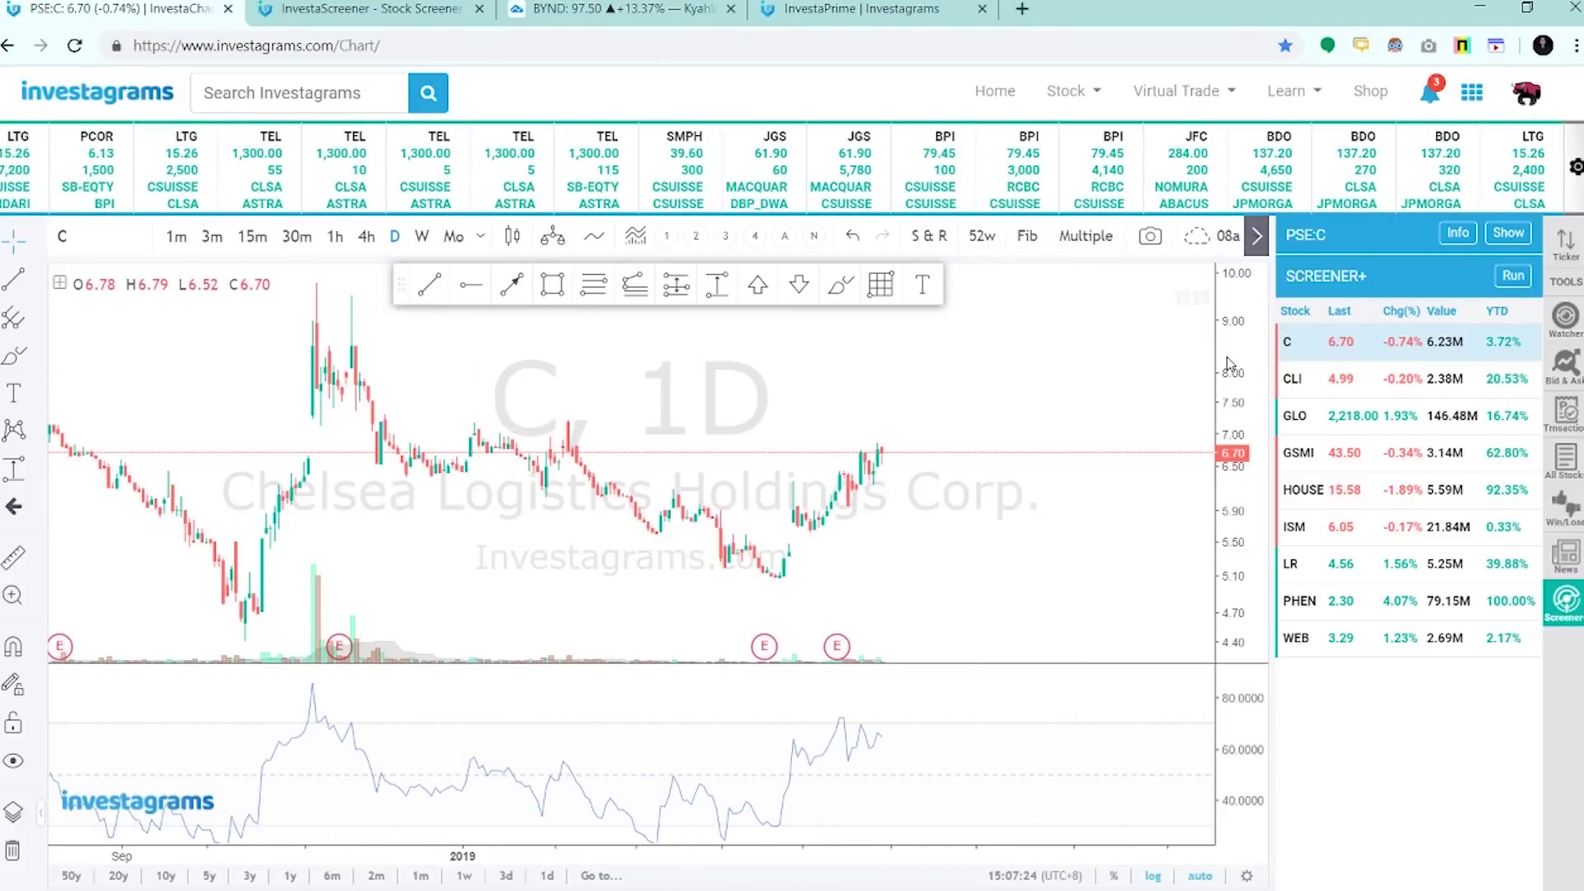
pyautogui.moveTo(1230, 363); pyautogui.dragTo(1229, 396)
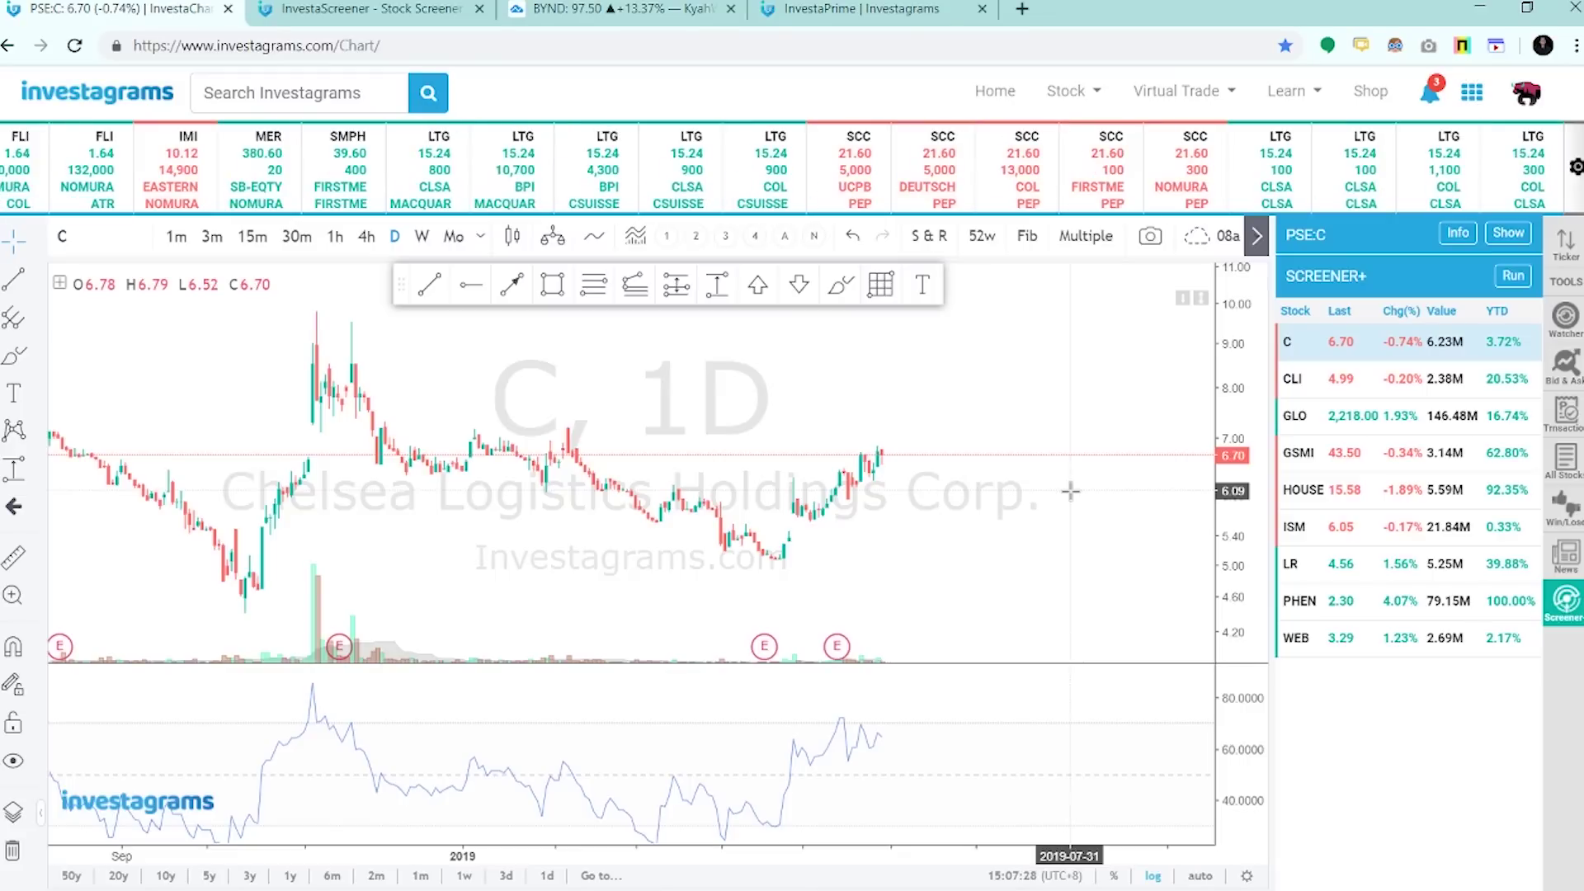
pyautogui.click(1564, 505)
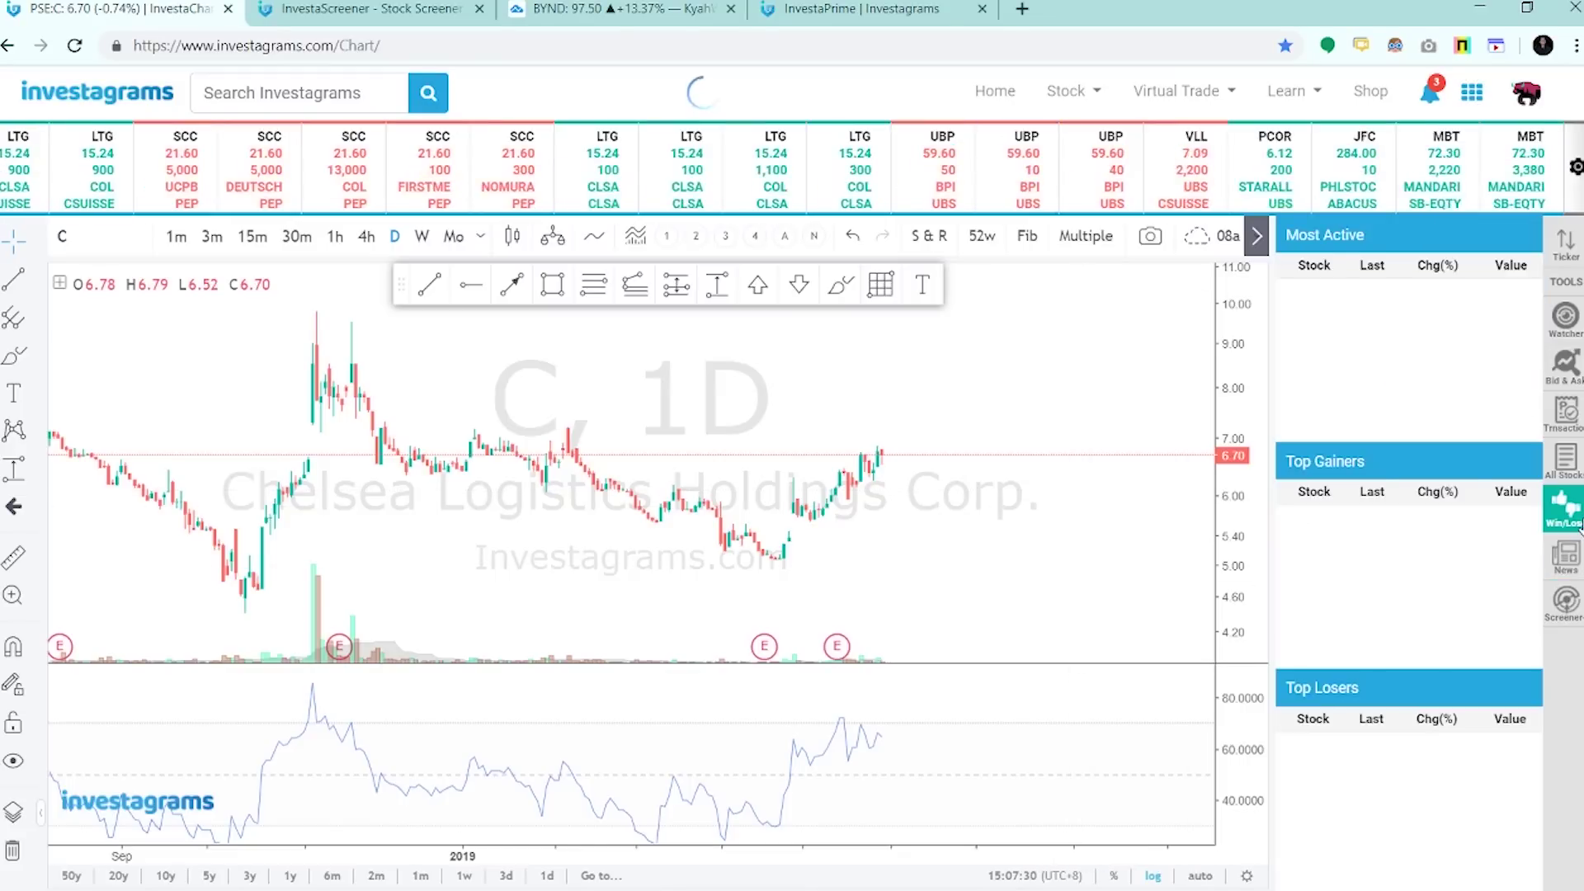
# - Restore the screener results and confirm Momentum Mk5 is selected in Screener+ settings
pyautogui.click(1565, 600)
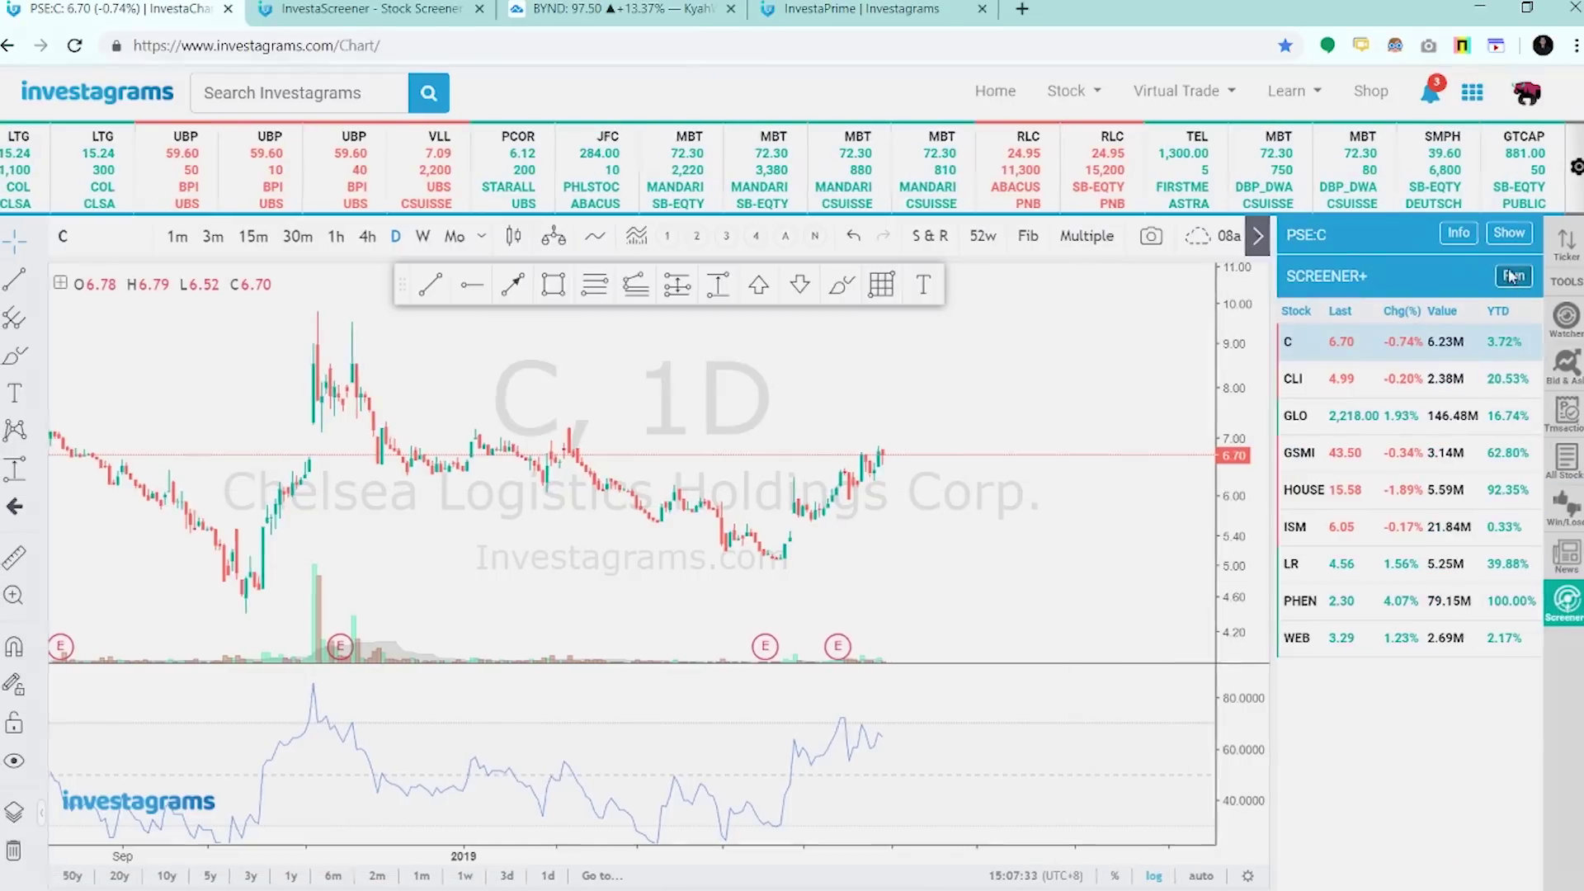
pyautogui.click(1512, 277)
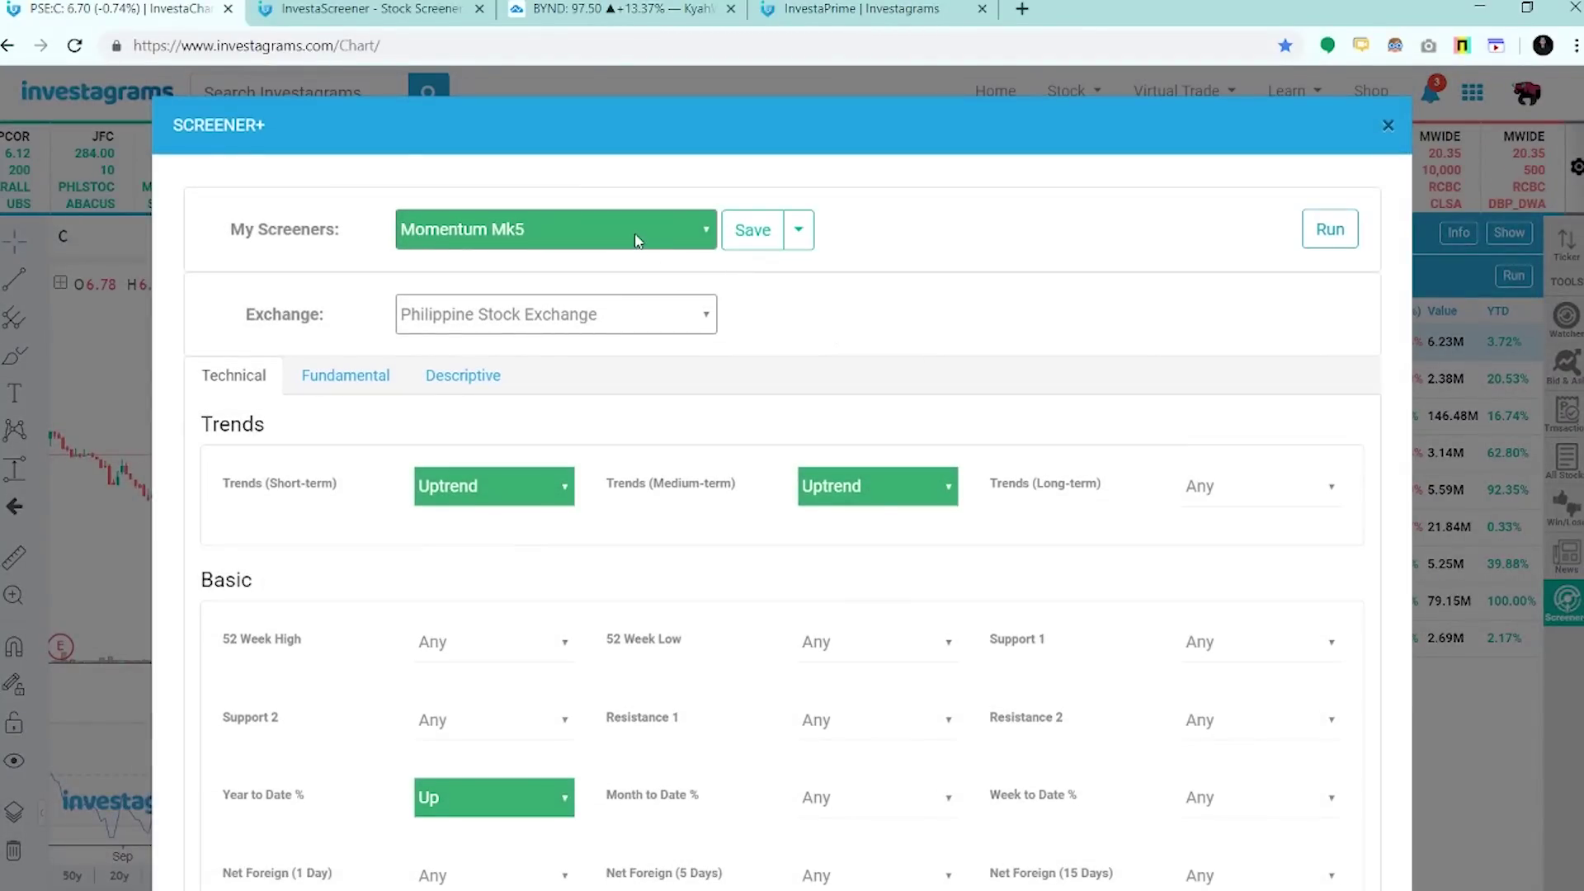
pyautogui.click(636, 239)
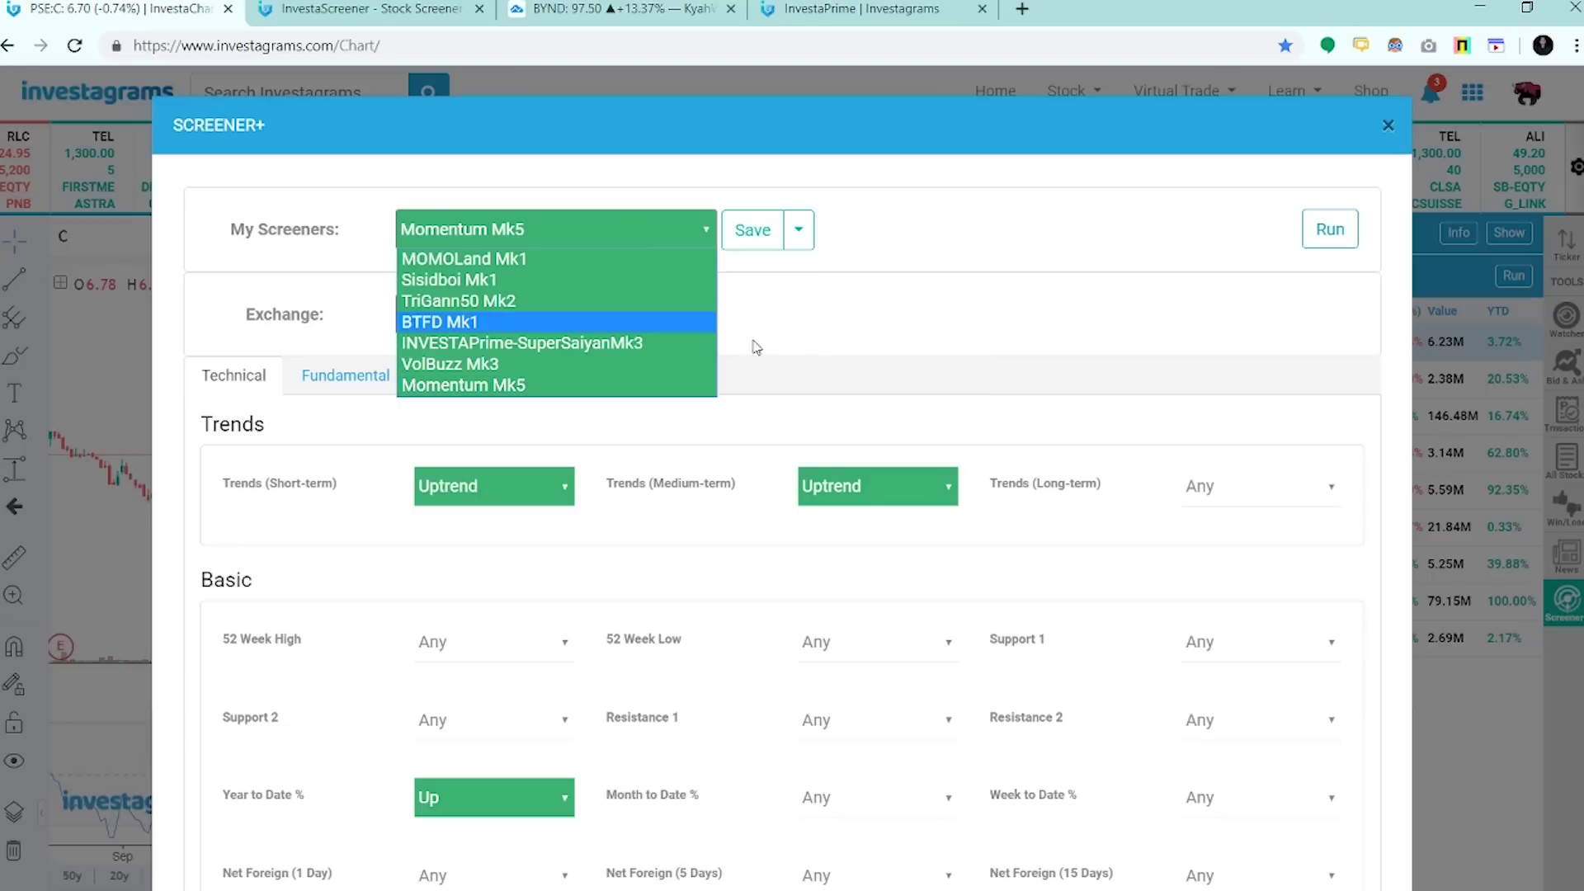
pyautogui.click(697, 391)
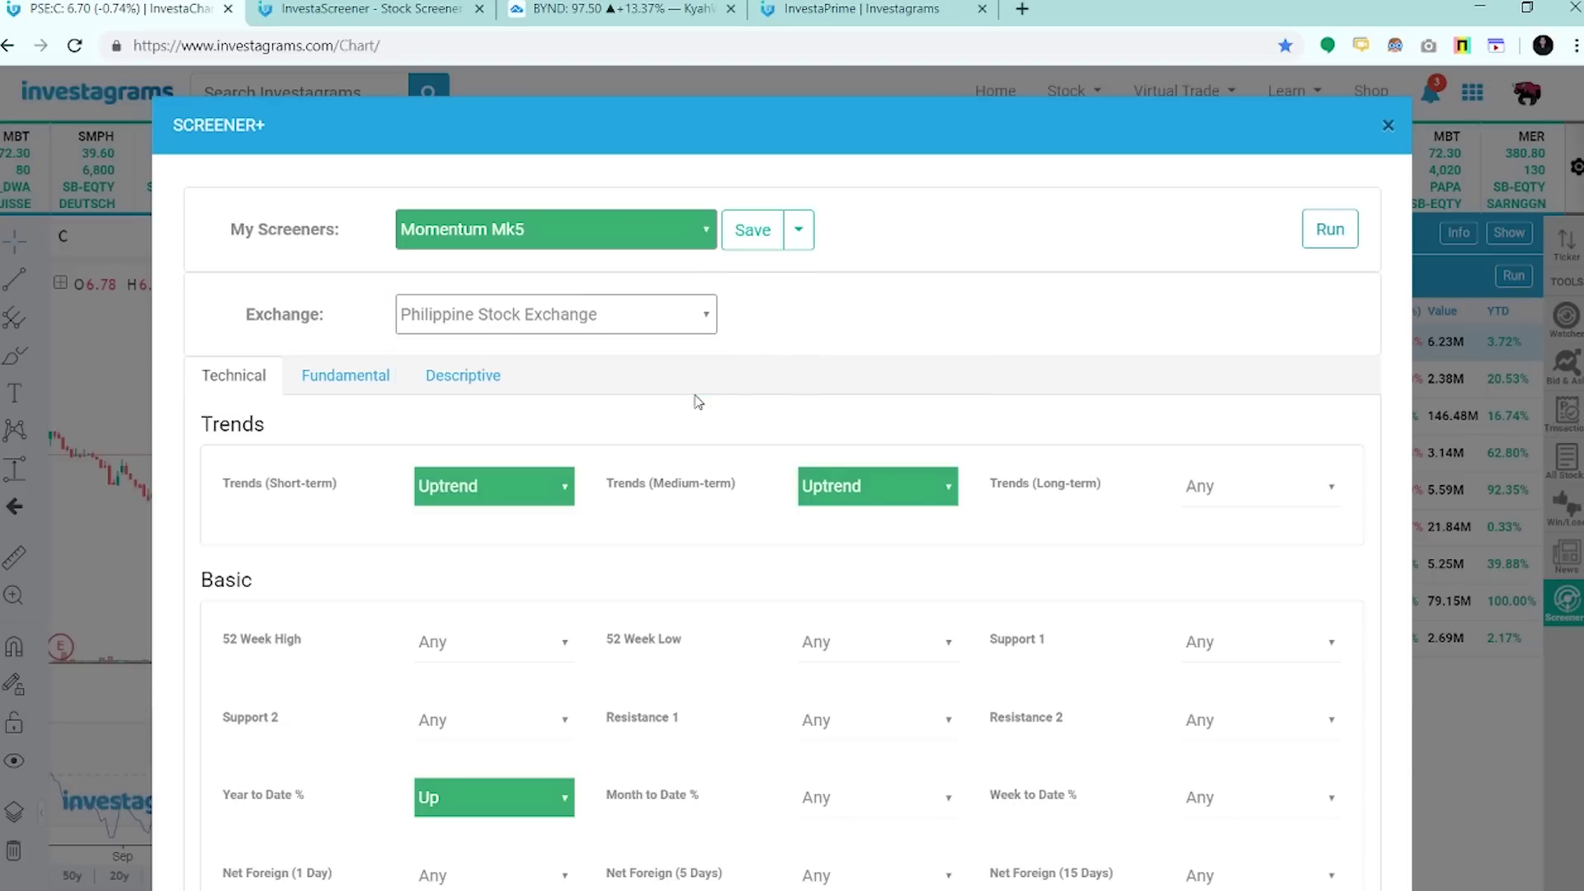
pyautogui.click(613, 215)
pyautogui.click(807, 330)
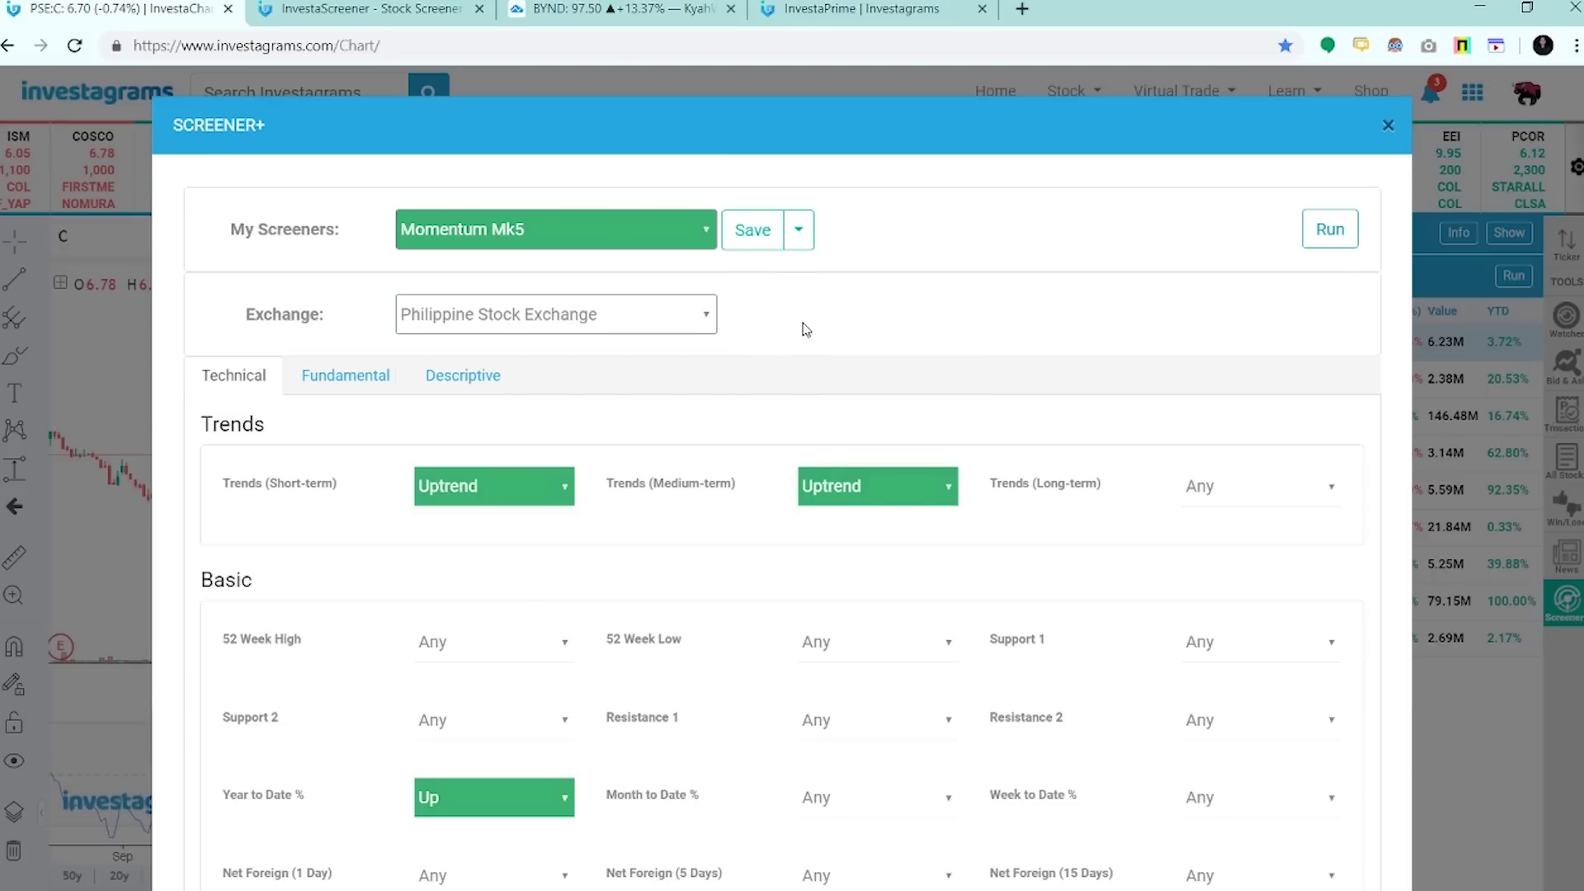
pyautogui.click(553, 245)
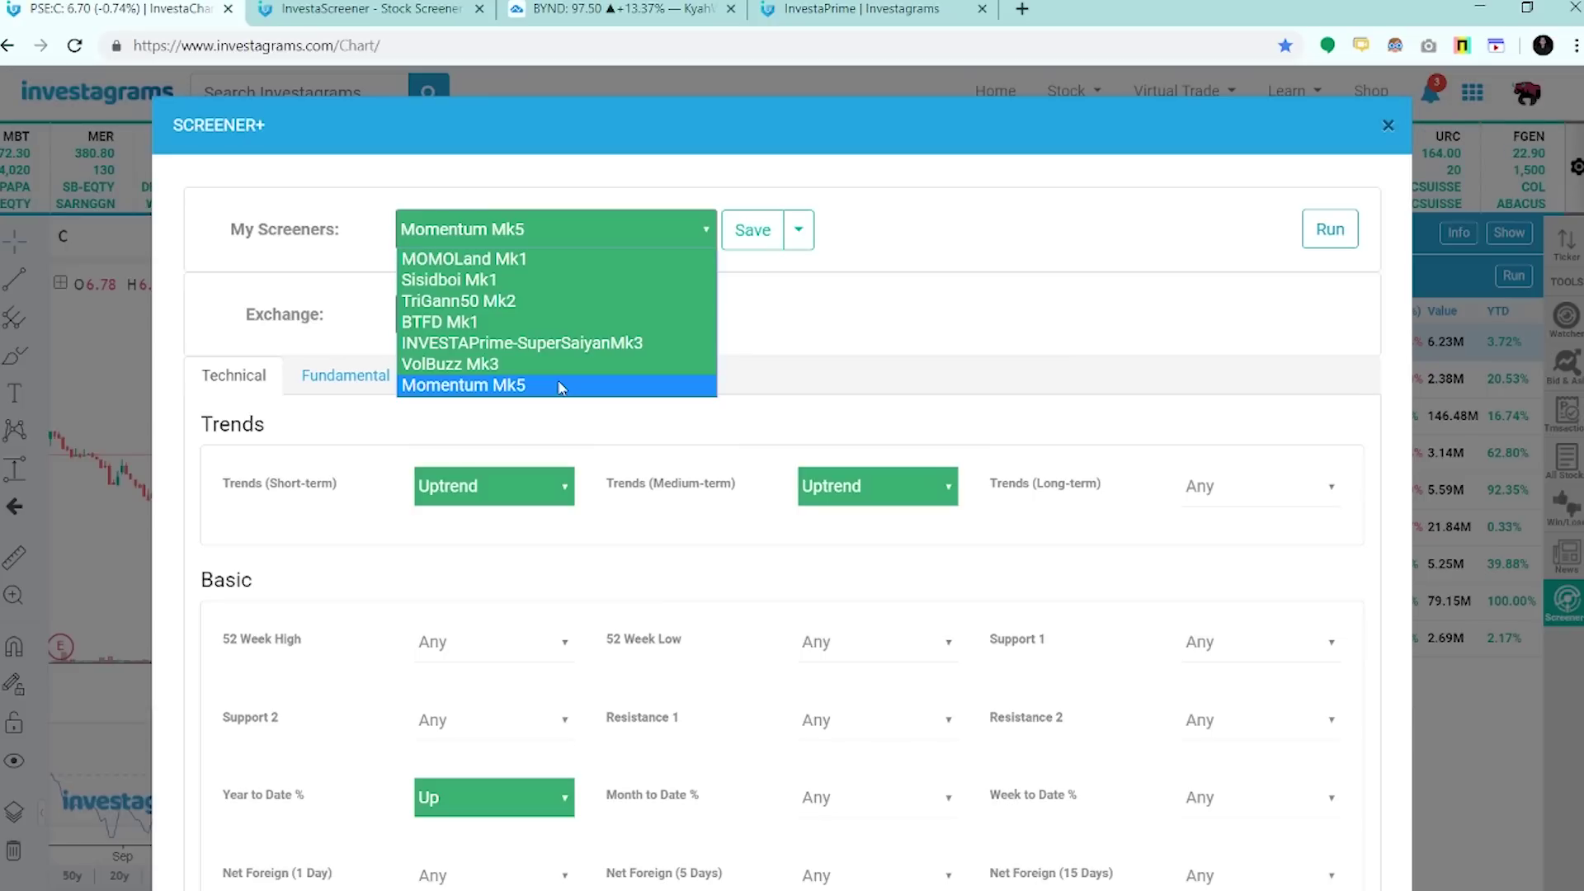
pyautogui.click(562, 386)
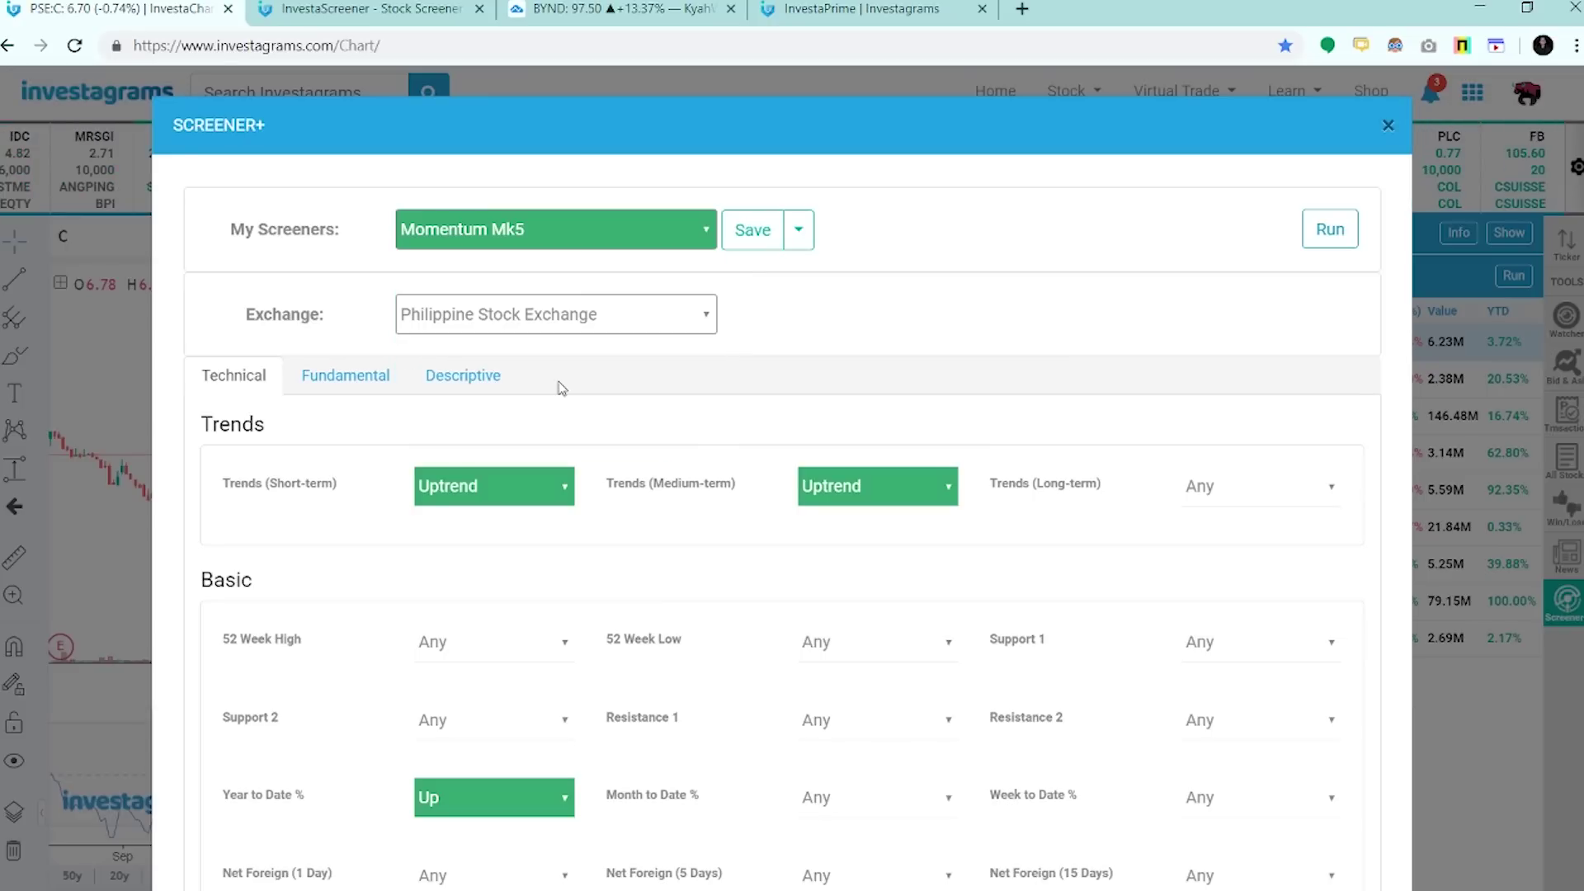
pyautogui.click(675, 246)
pyautogui.click(569, 385)
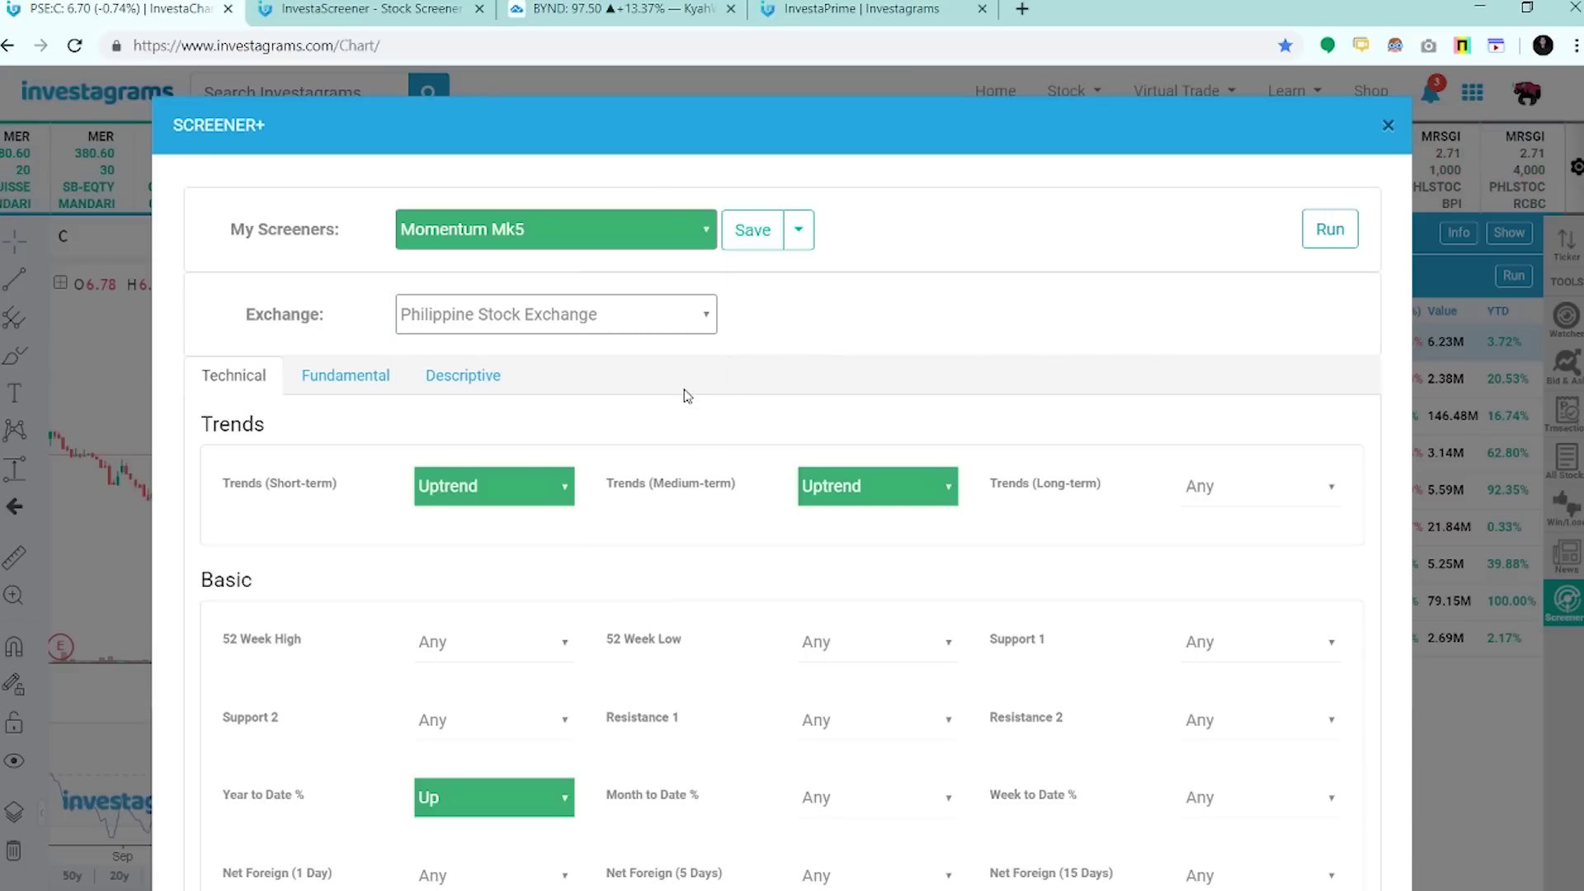
pyautogui.click(1390, 128)
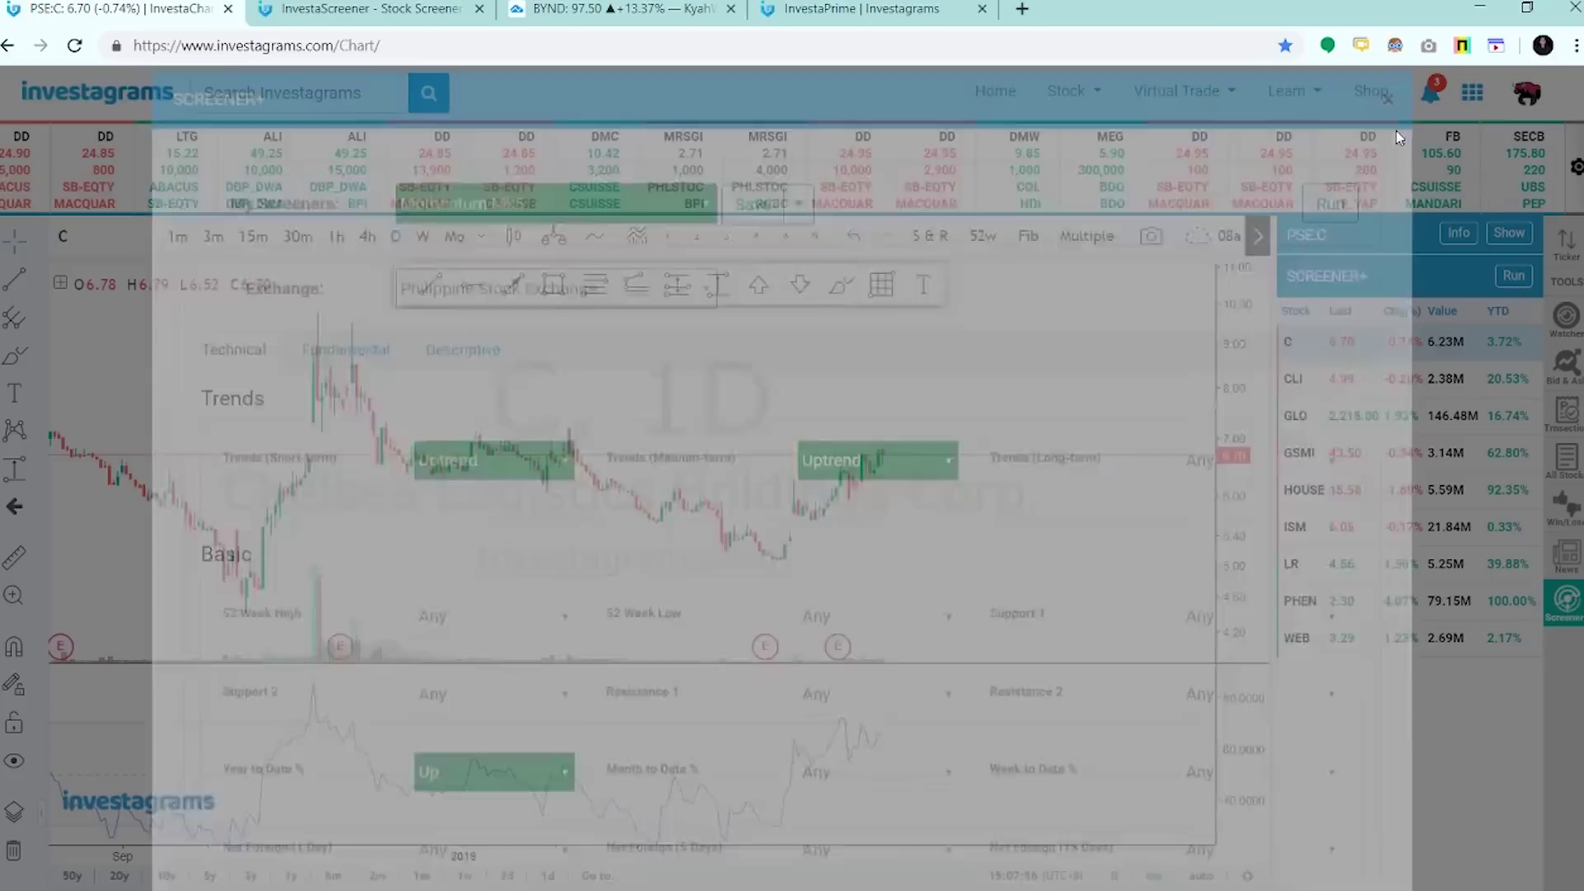
# - Pick the trend line tool, toggle the screener panel, and reopen the Screener+ criteria form
pyautogui.scroll(4, 990, 541)
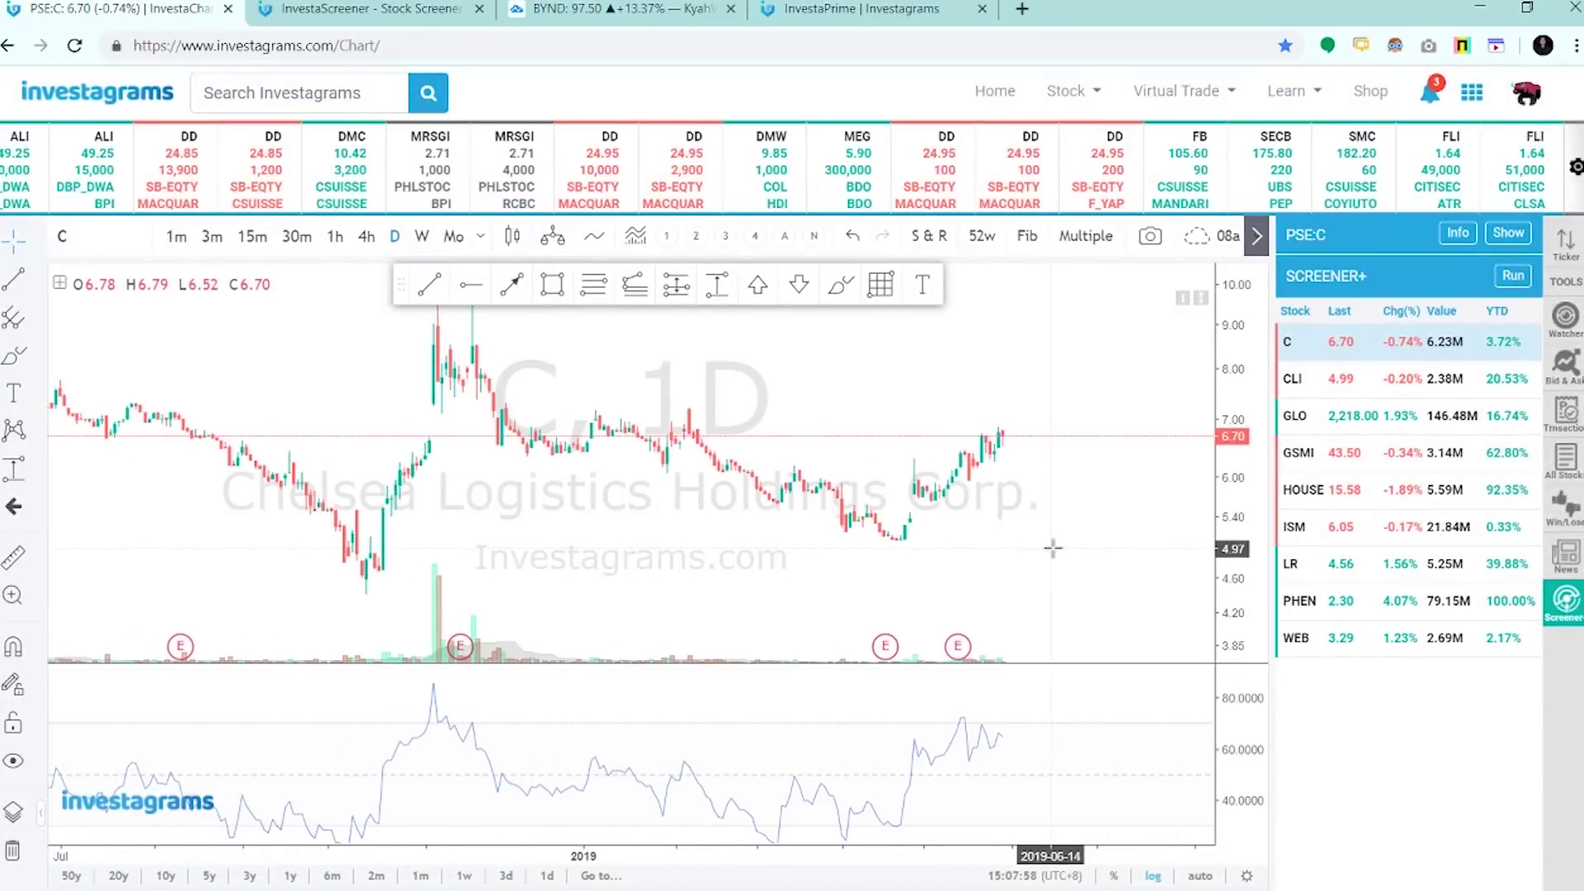
pyautogui.click(429, 285)
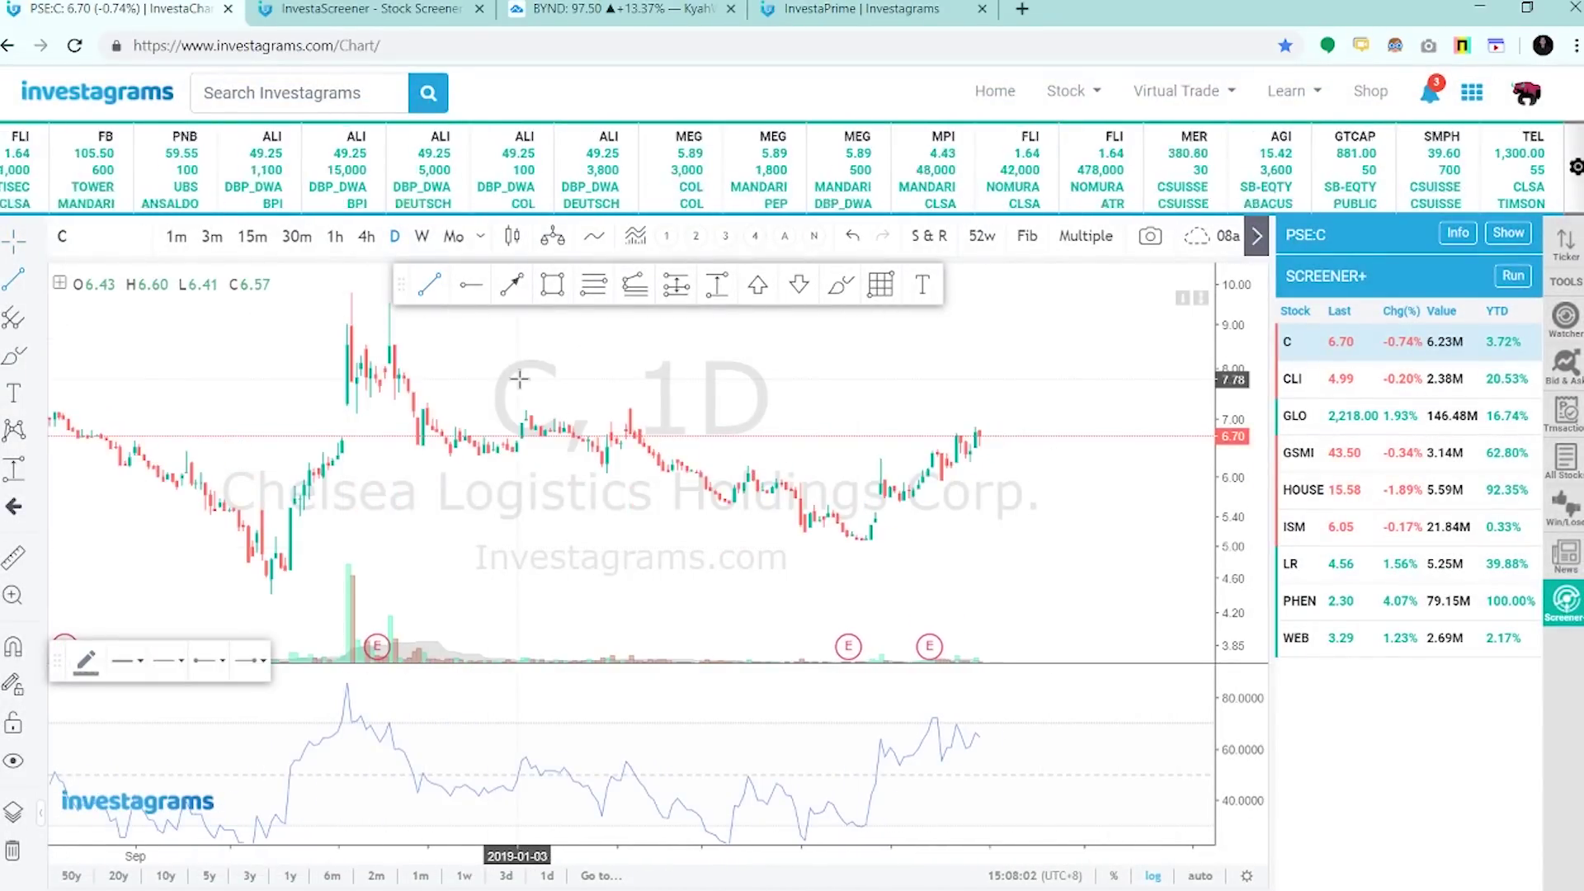
pyautogui.moveTo(1461, 609)
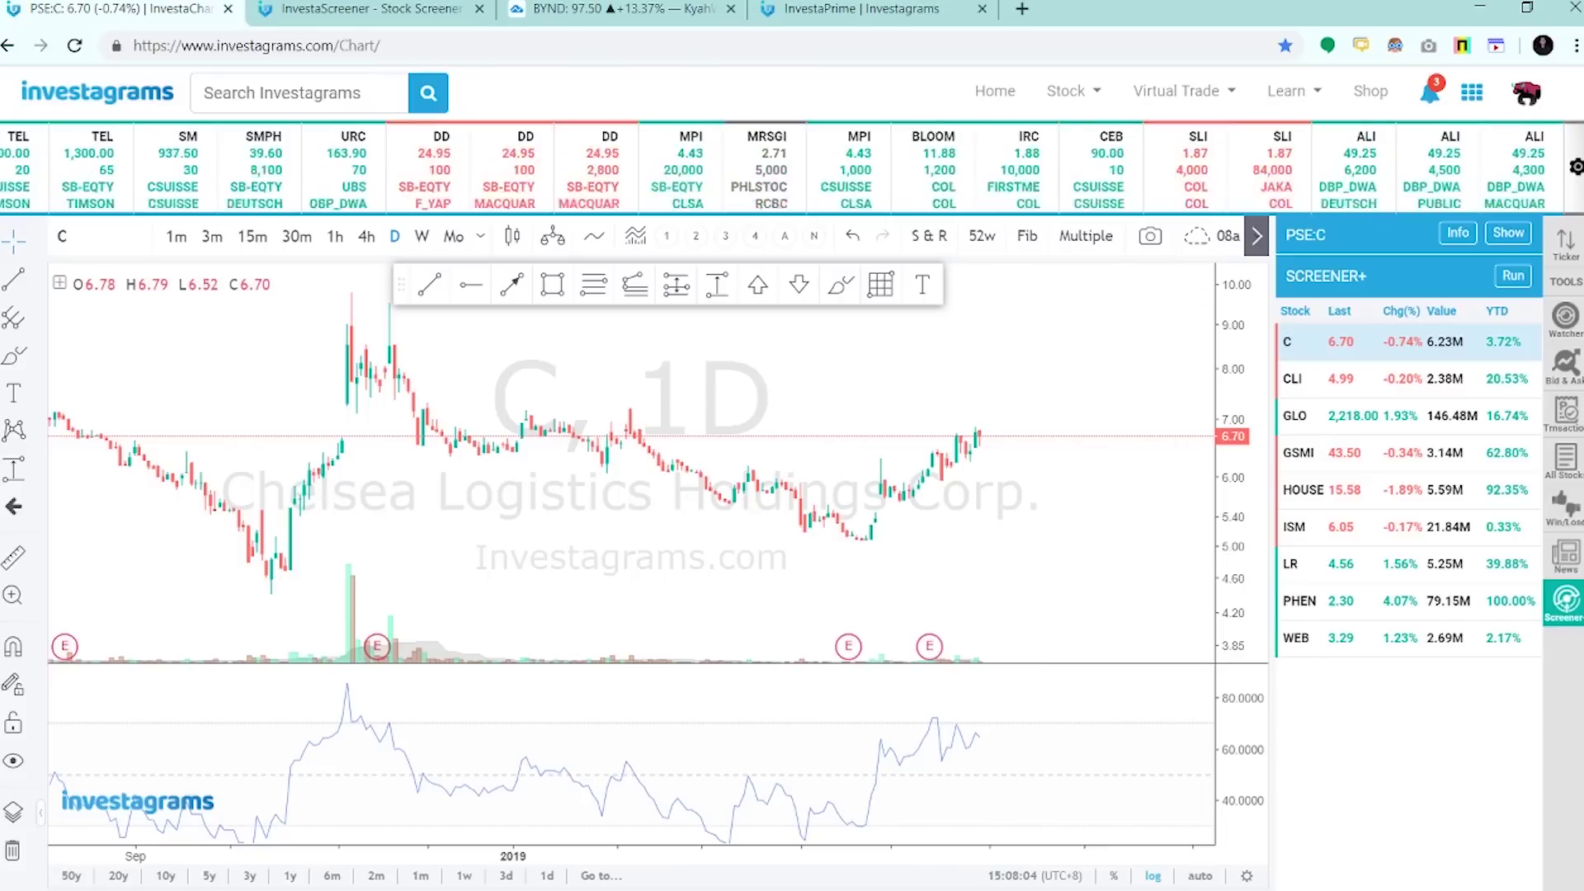
pyautogui.click(1574, 619)
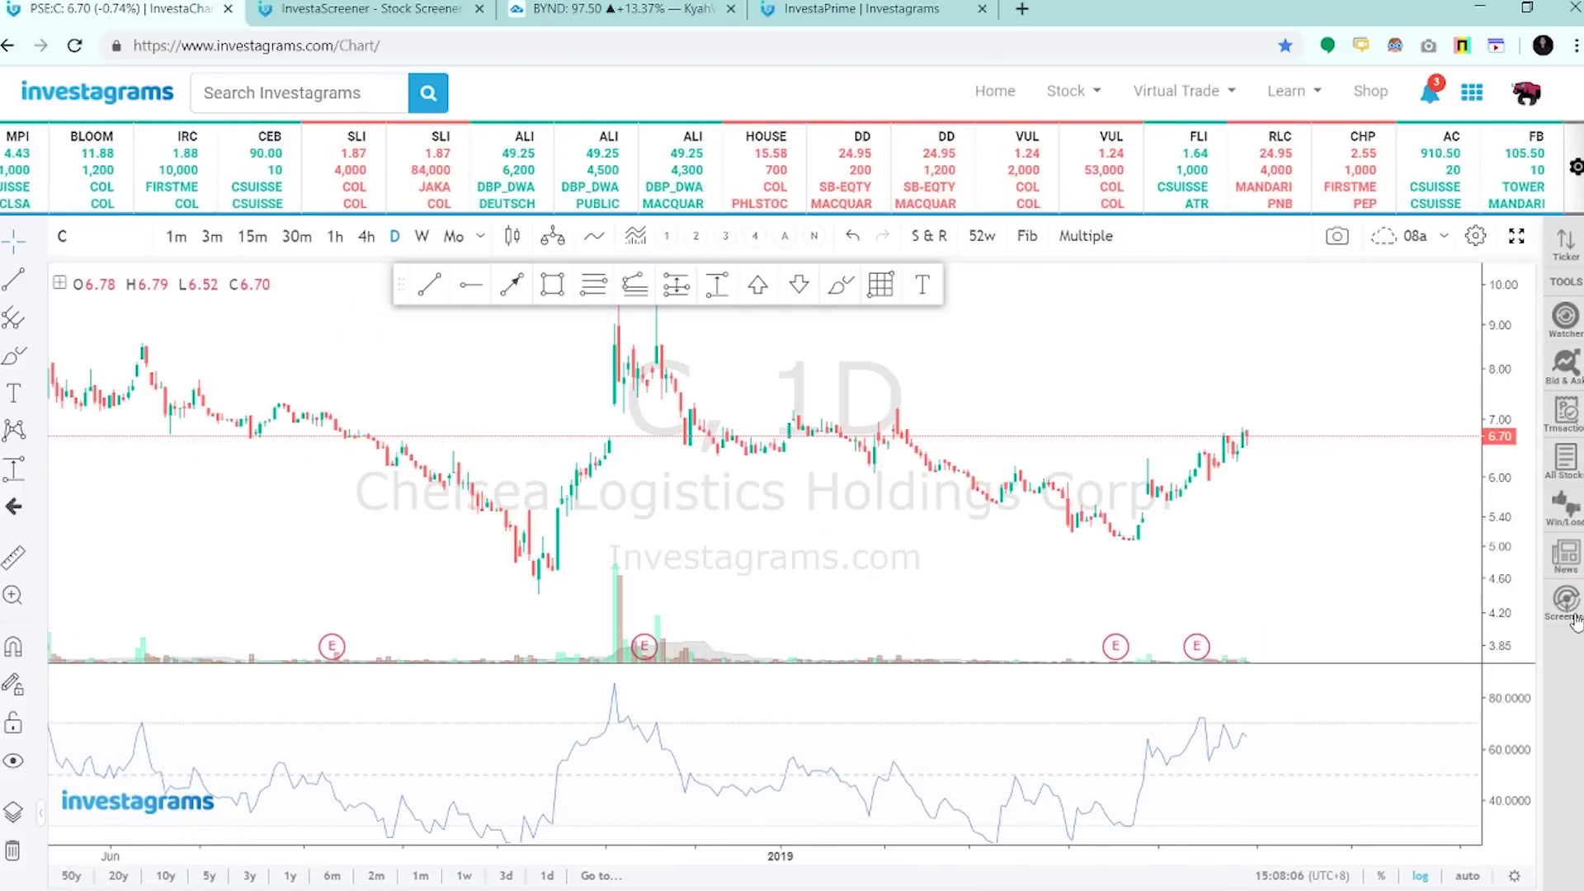
pyautogui.click(1575, 621)
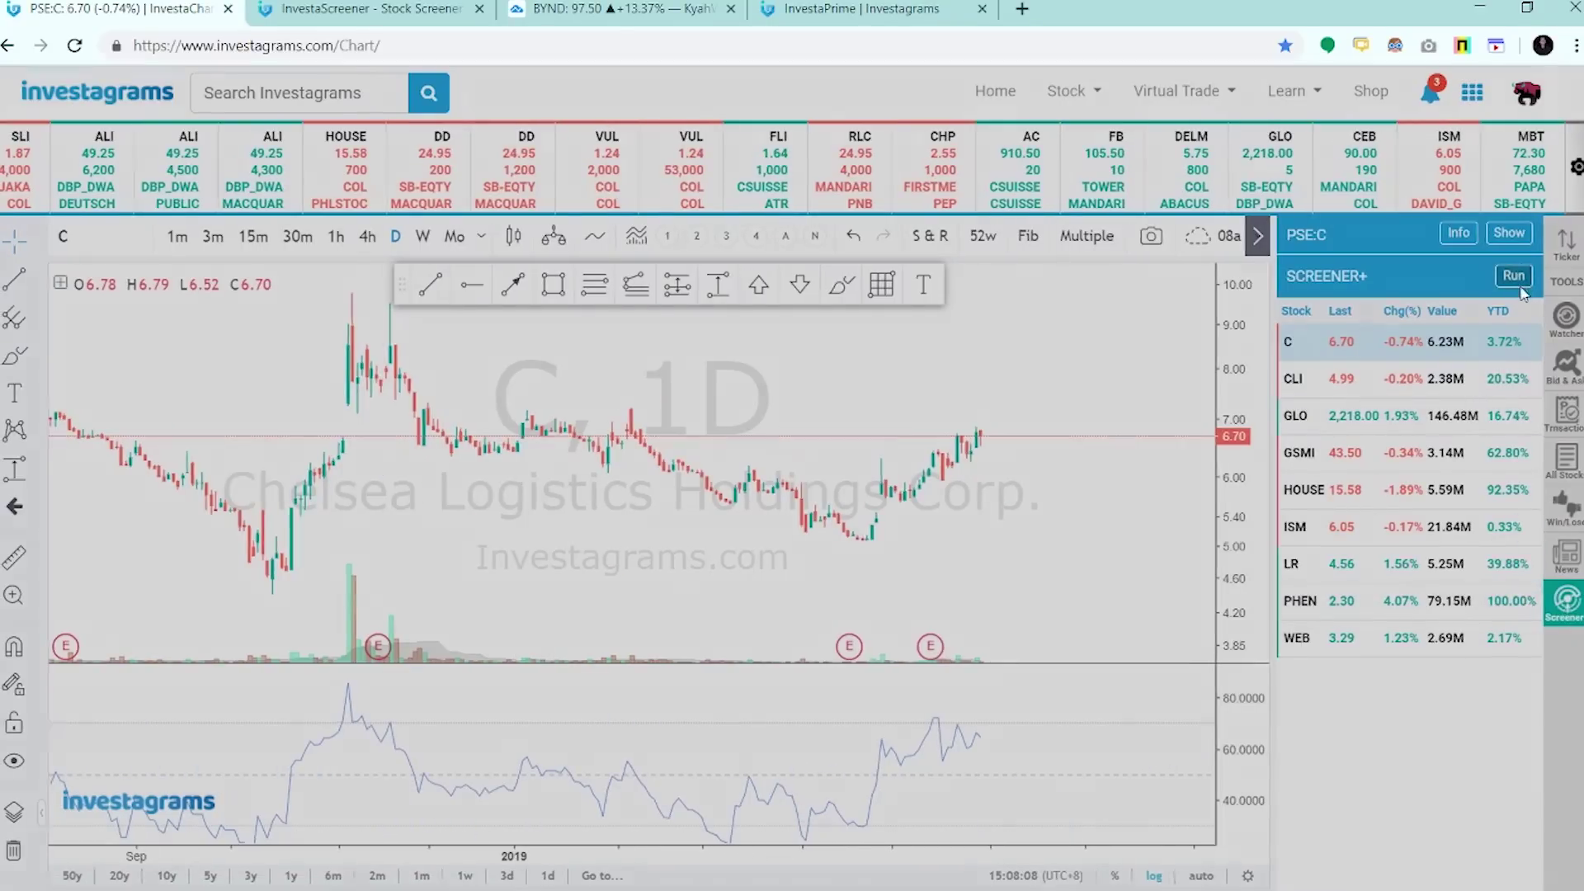
pyautogui.click(1522, 286)
# - Load and run the INVESTAPrime-SuperSaiyanMk3 saved screener
pyautogui.click(545, 230)
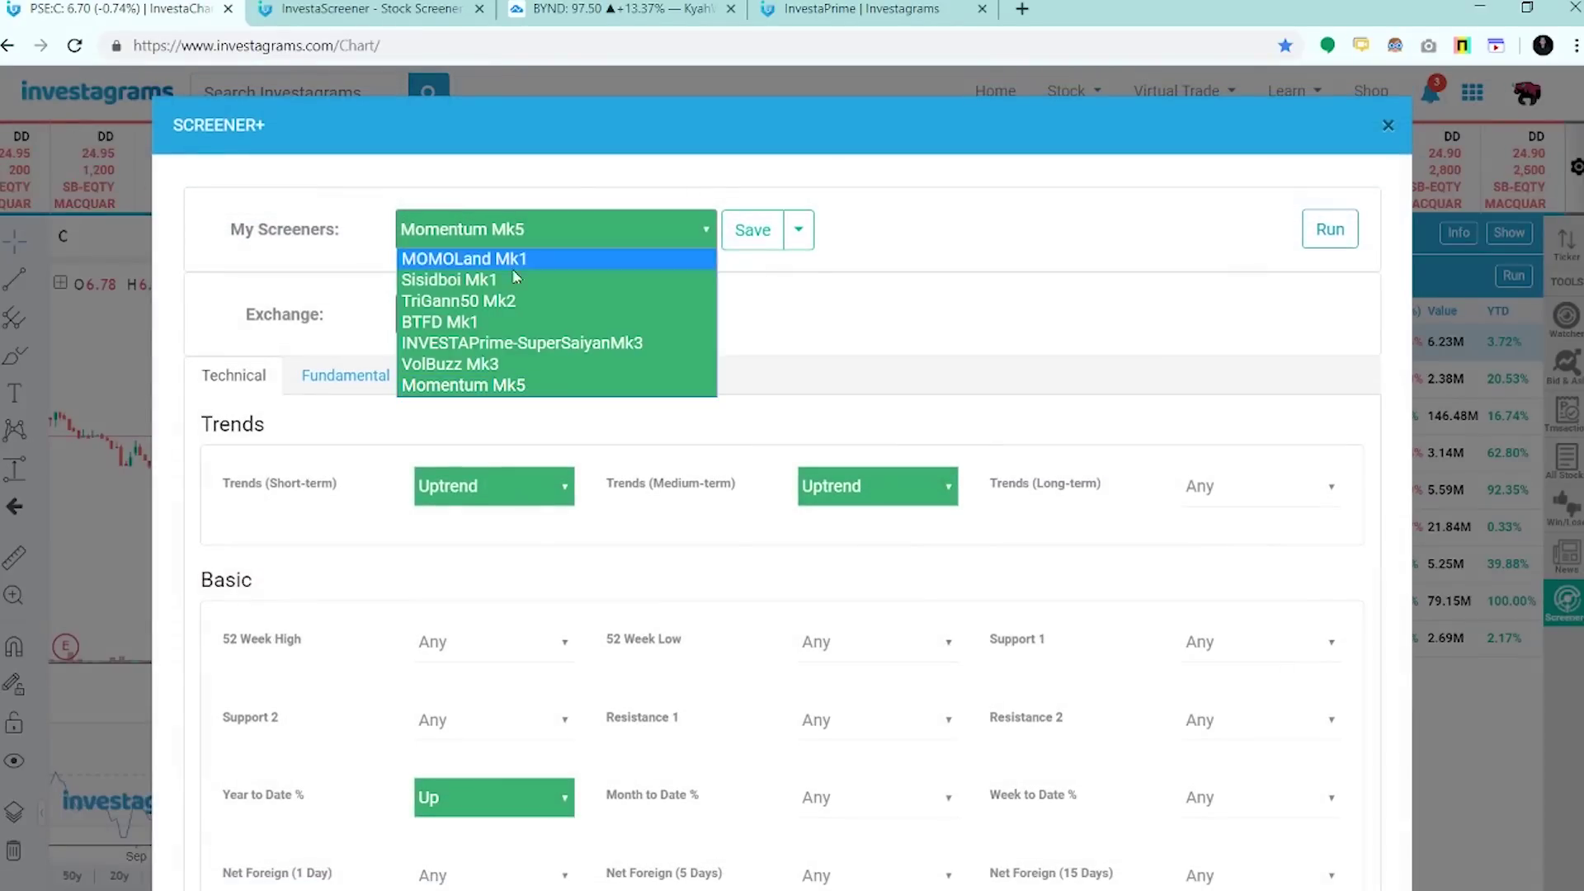
pyautogui.click(548, 343)
pyautogui.click(1345, 240)
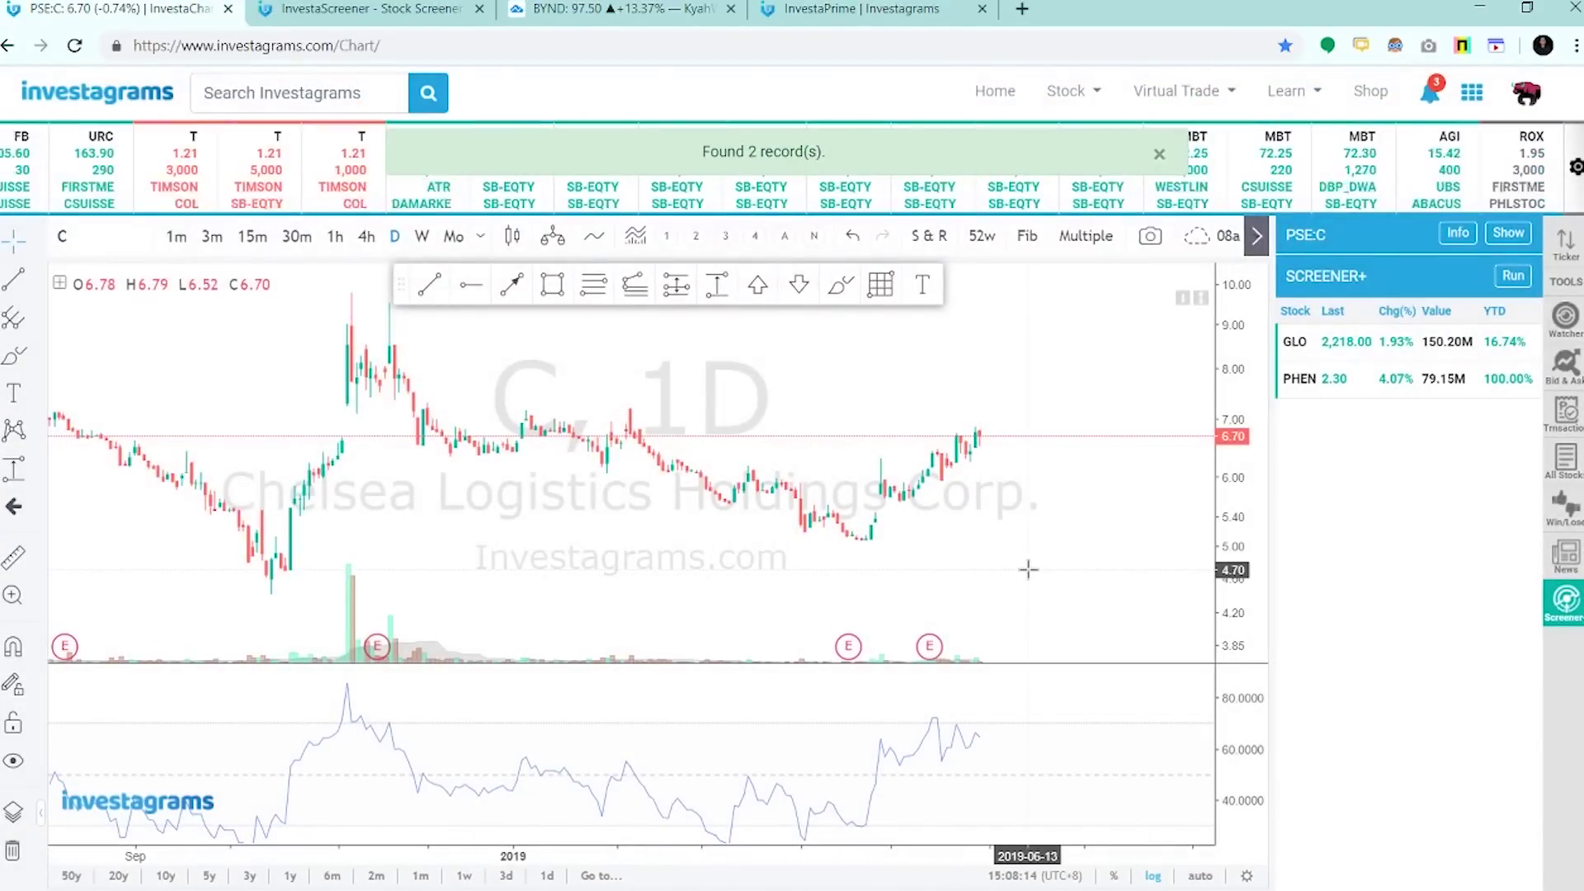
# - Reframe the chart, show stock details and watchlist, then go to the InvestaScreener tab
pyautogui.scroll(-2, 1026, 566)
pyautogui.scroll(1, 1027, 569)
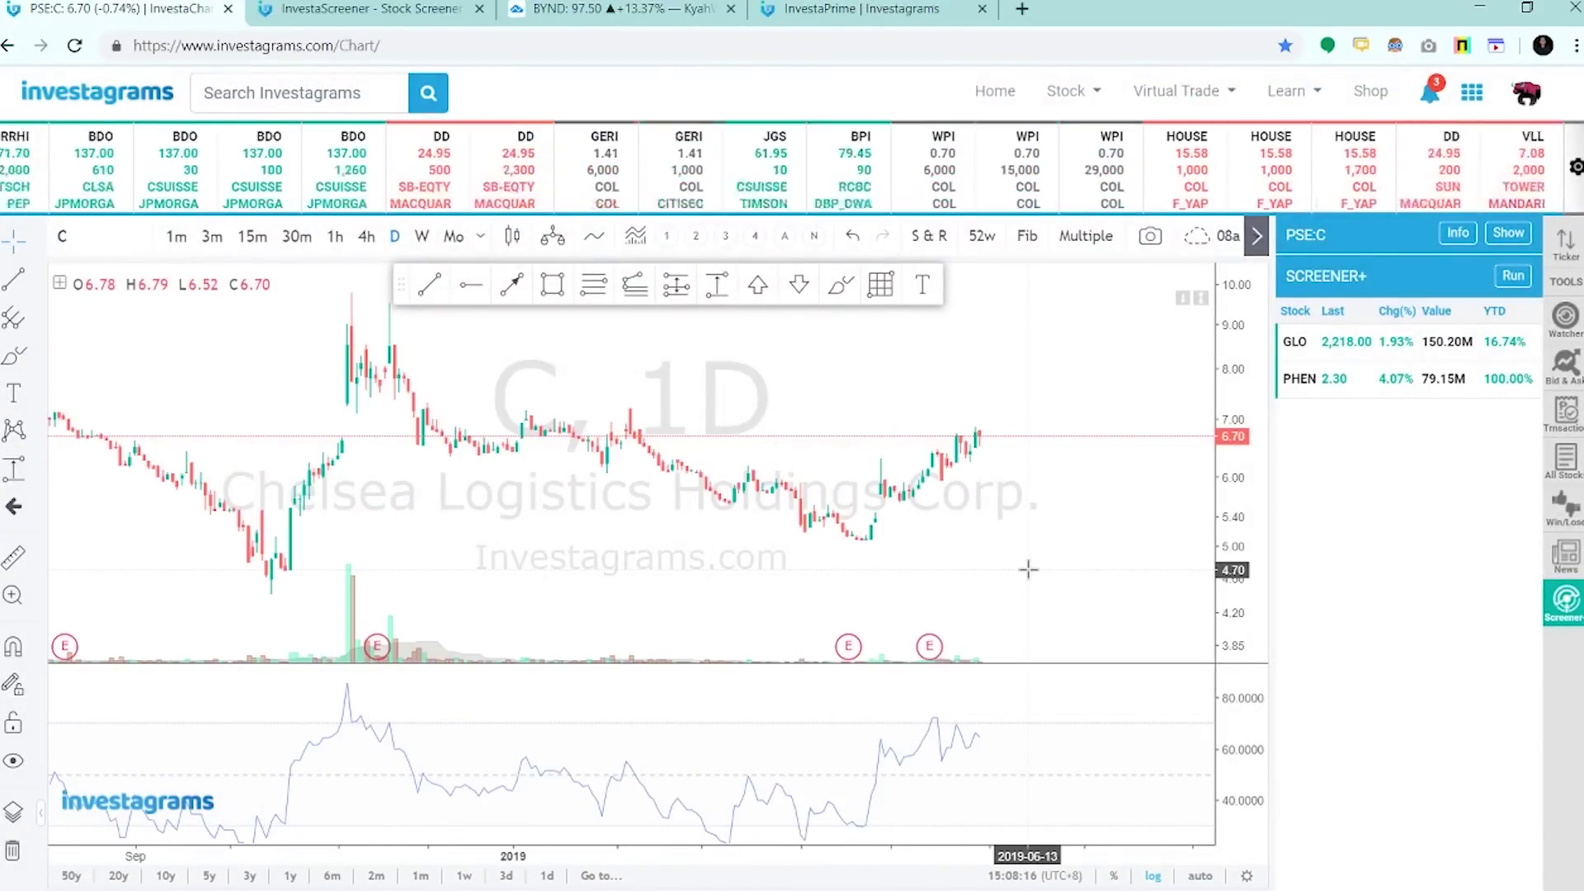
pyautogui.moveTo(1039, 523); pyautogui.dragTo(1023, 549)
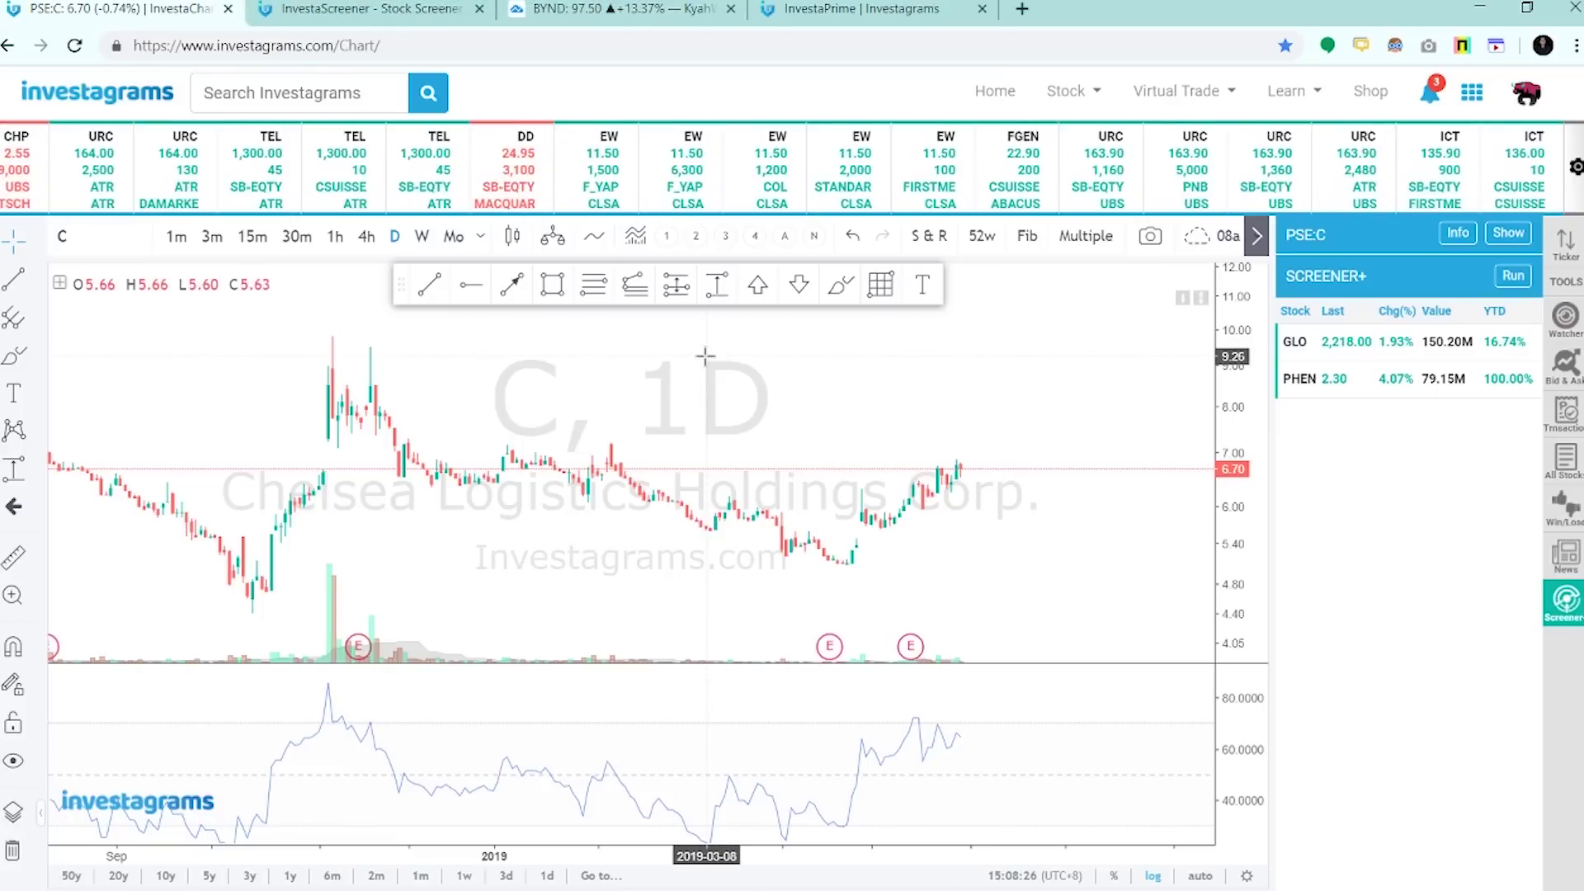
pyautogui.click(1575, 329)
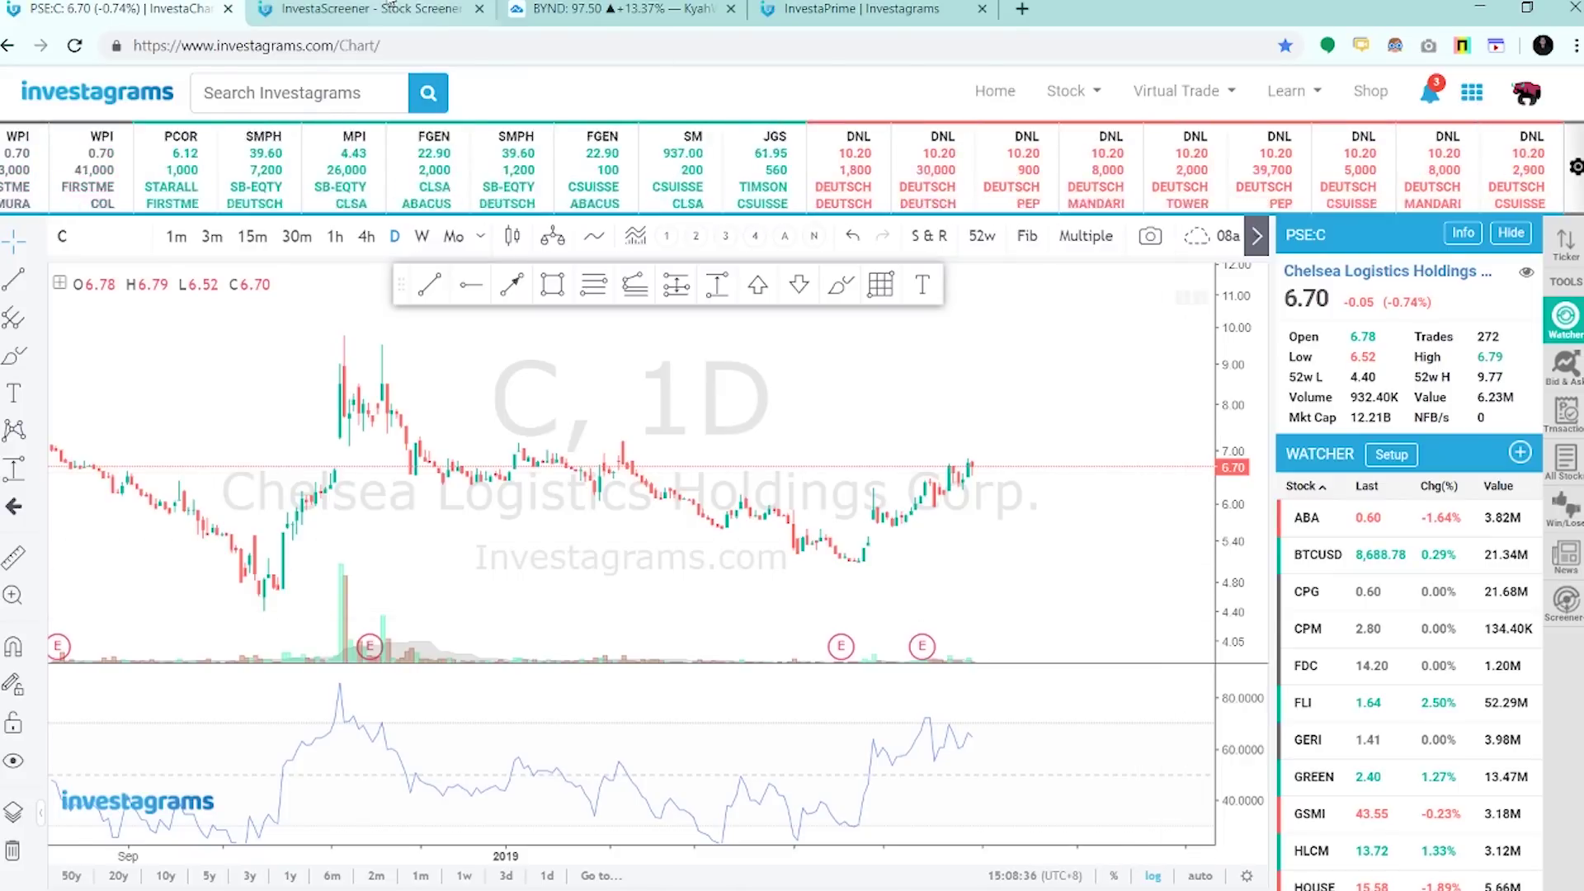
pyautogui.hotkey('ctrl', 'Tab')
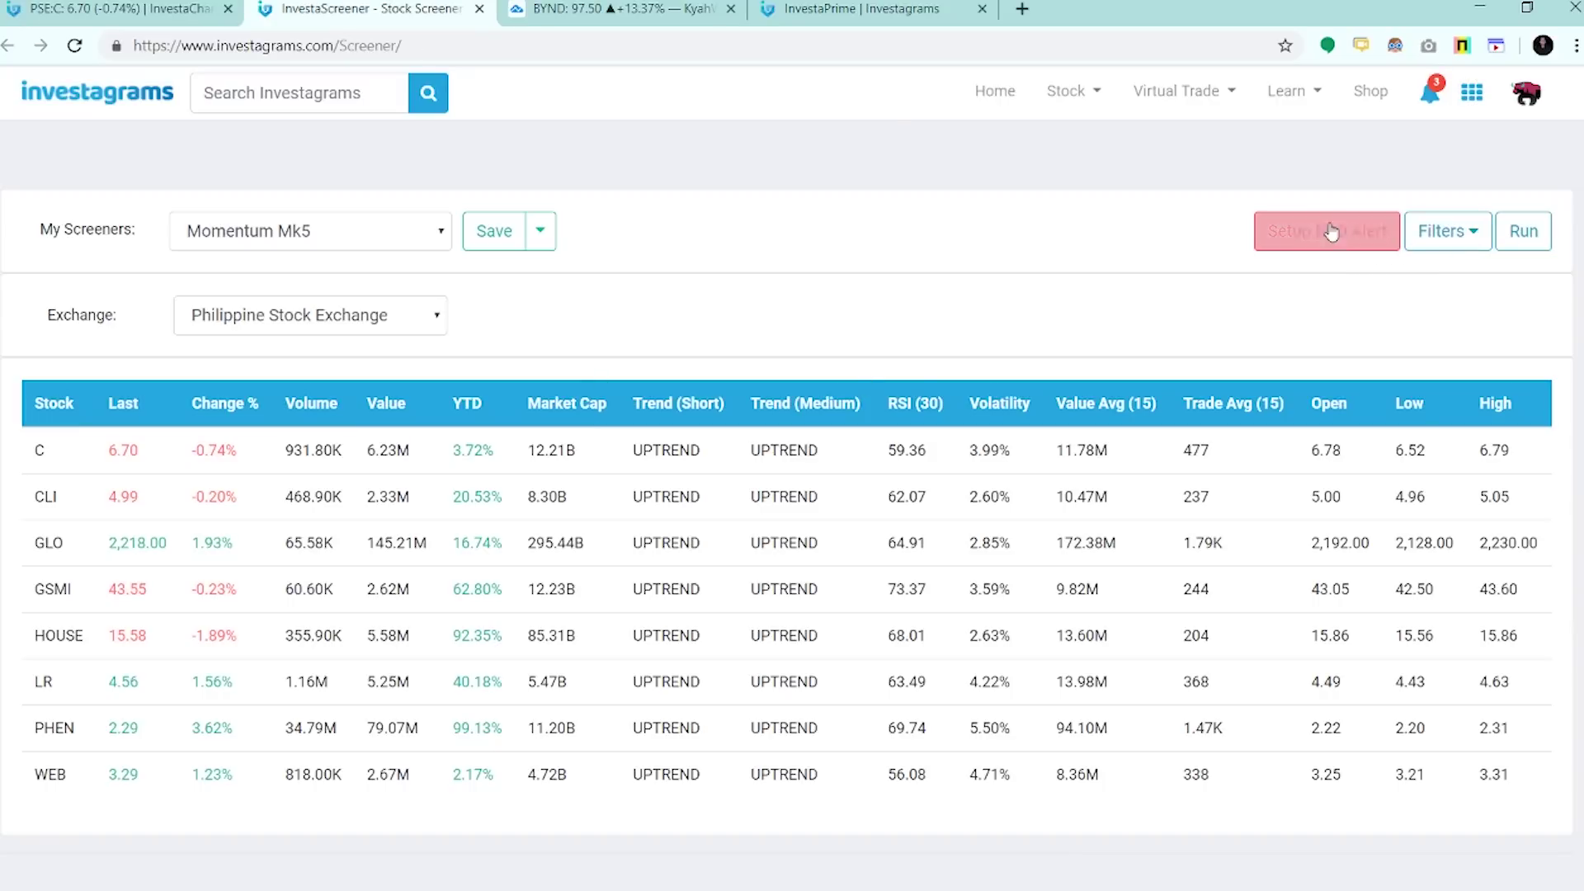
# - Show Momentum Mk5's filters and review the Uptrend, Year to Date % Up and Volatility Over 2% settings
pyautogui.click(1440, 233)
pyautogui.scroll(-4, 782, 449)
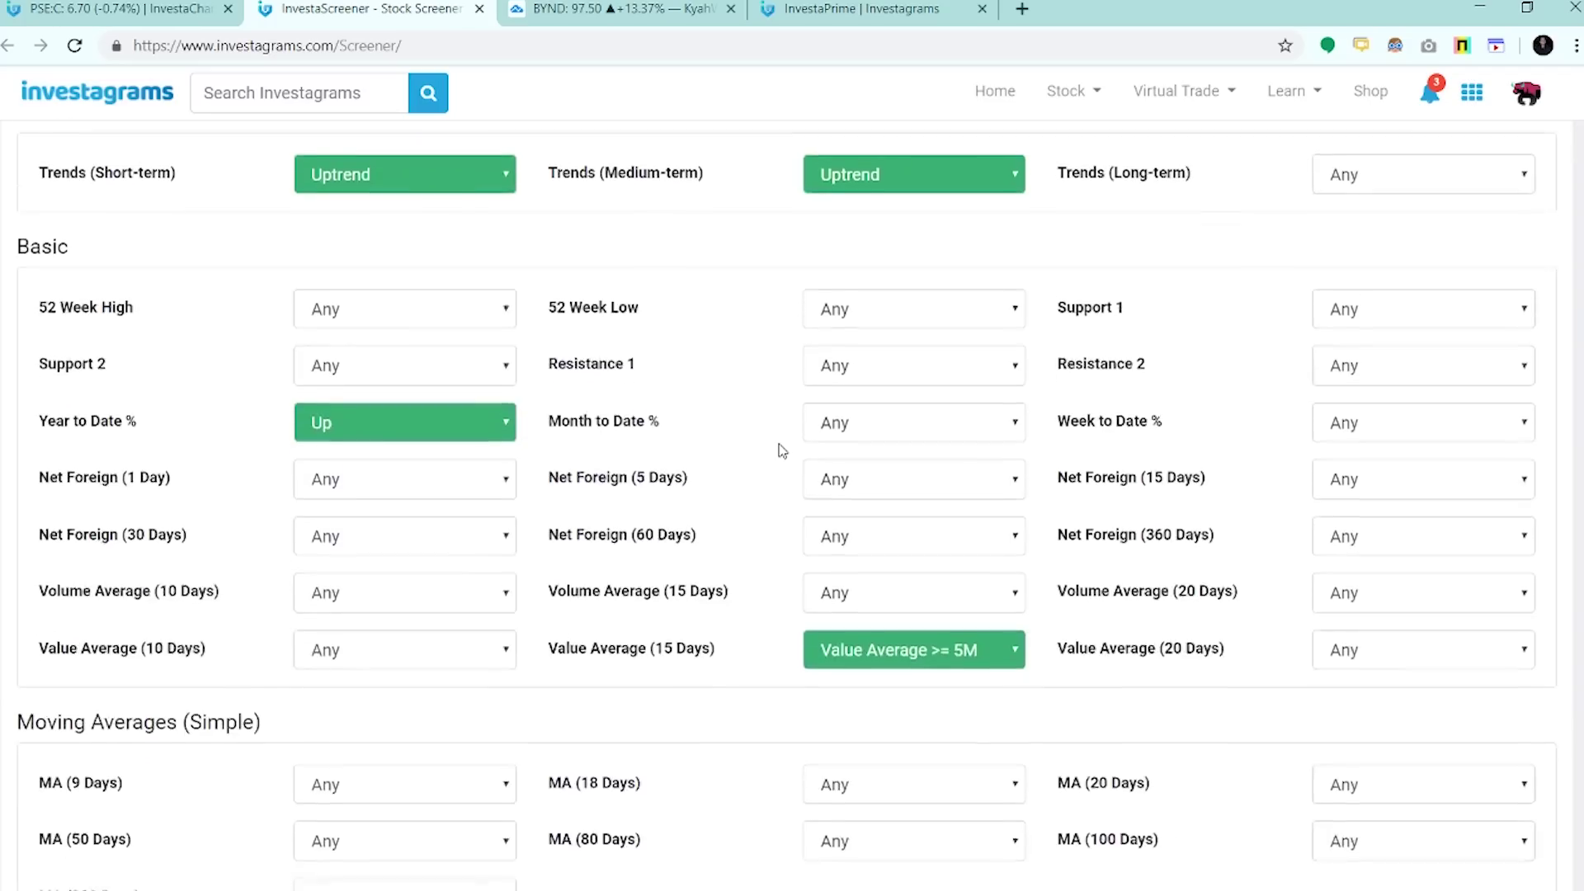
pyautogui.scroll(3, 781, 448)
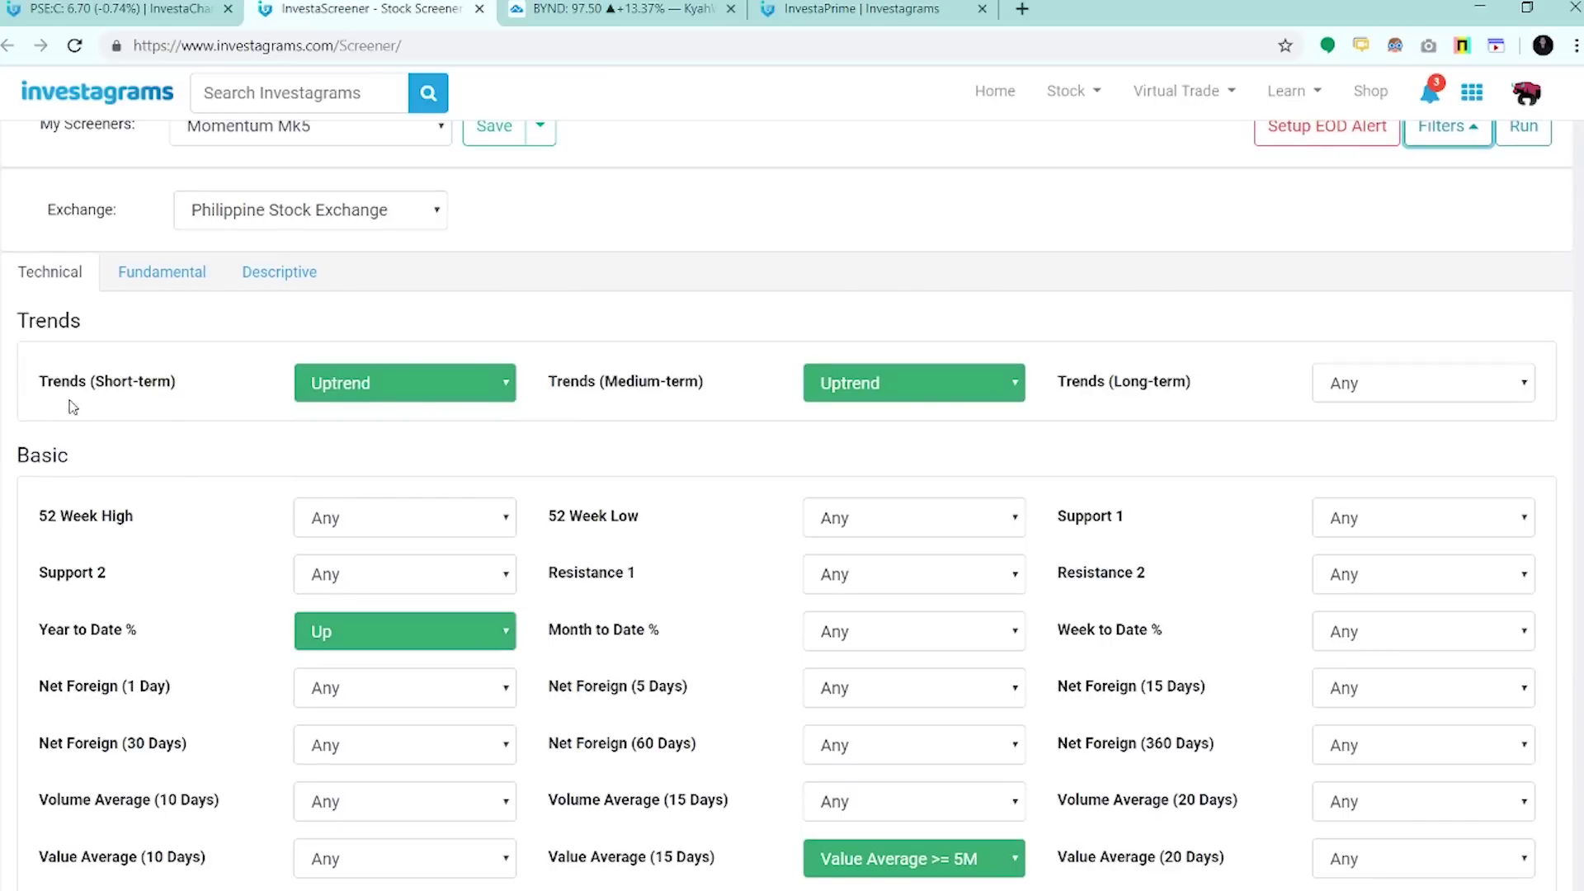
pyautogui.moveTo(72, 406); pyautogui.dragTo(813, 406)
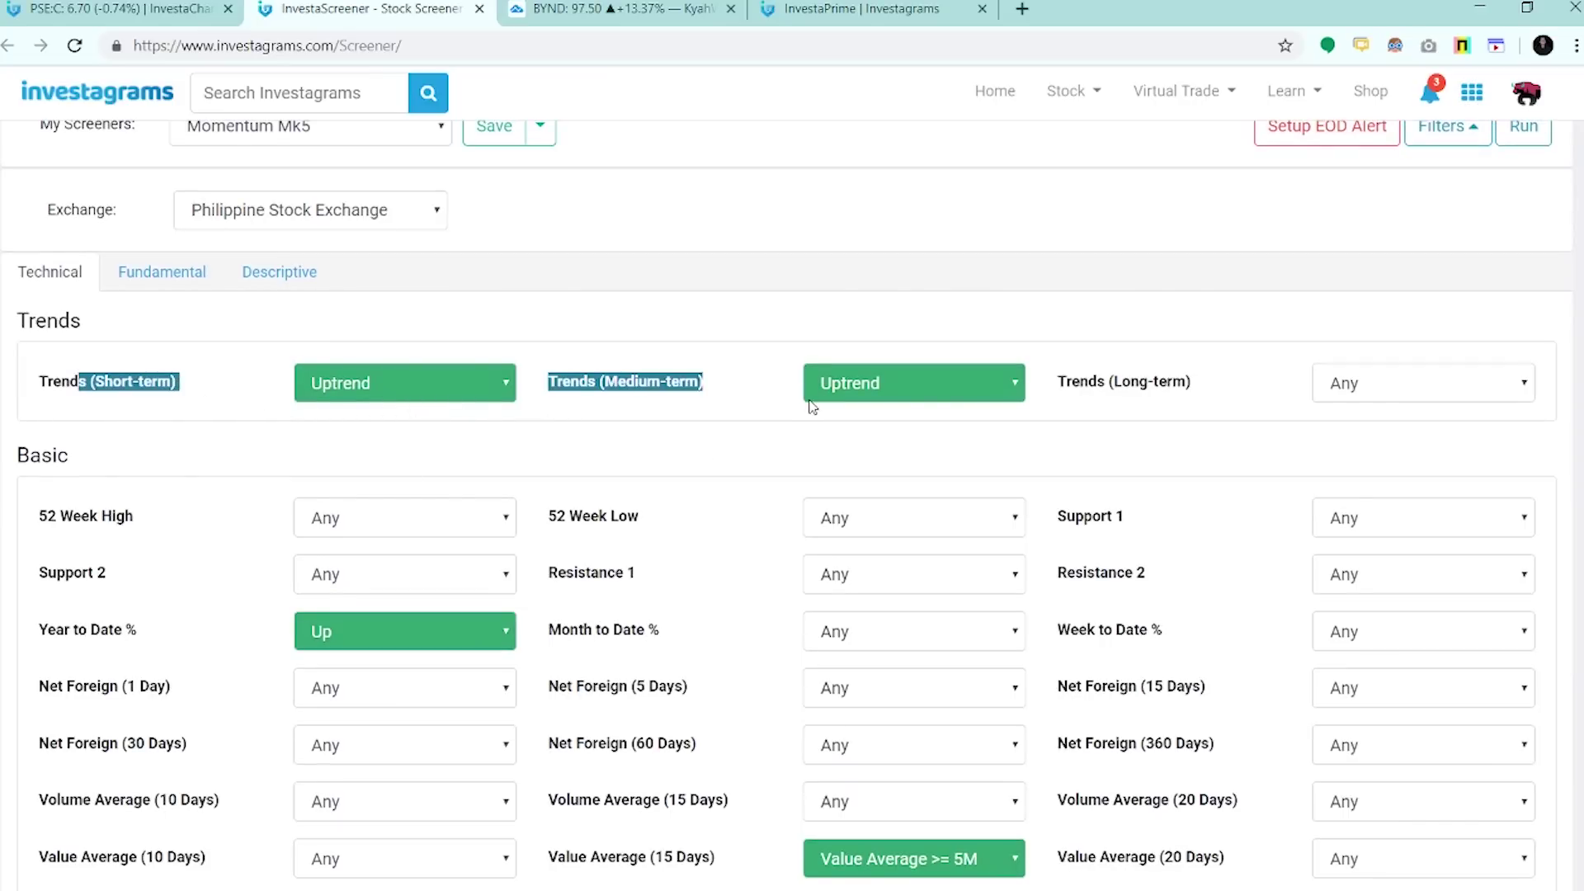
pyautogui.click(701, 409)
pyautogui.scroll(-3, 682, 410)
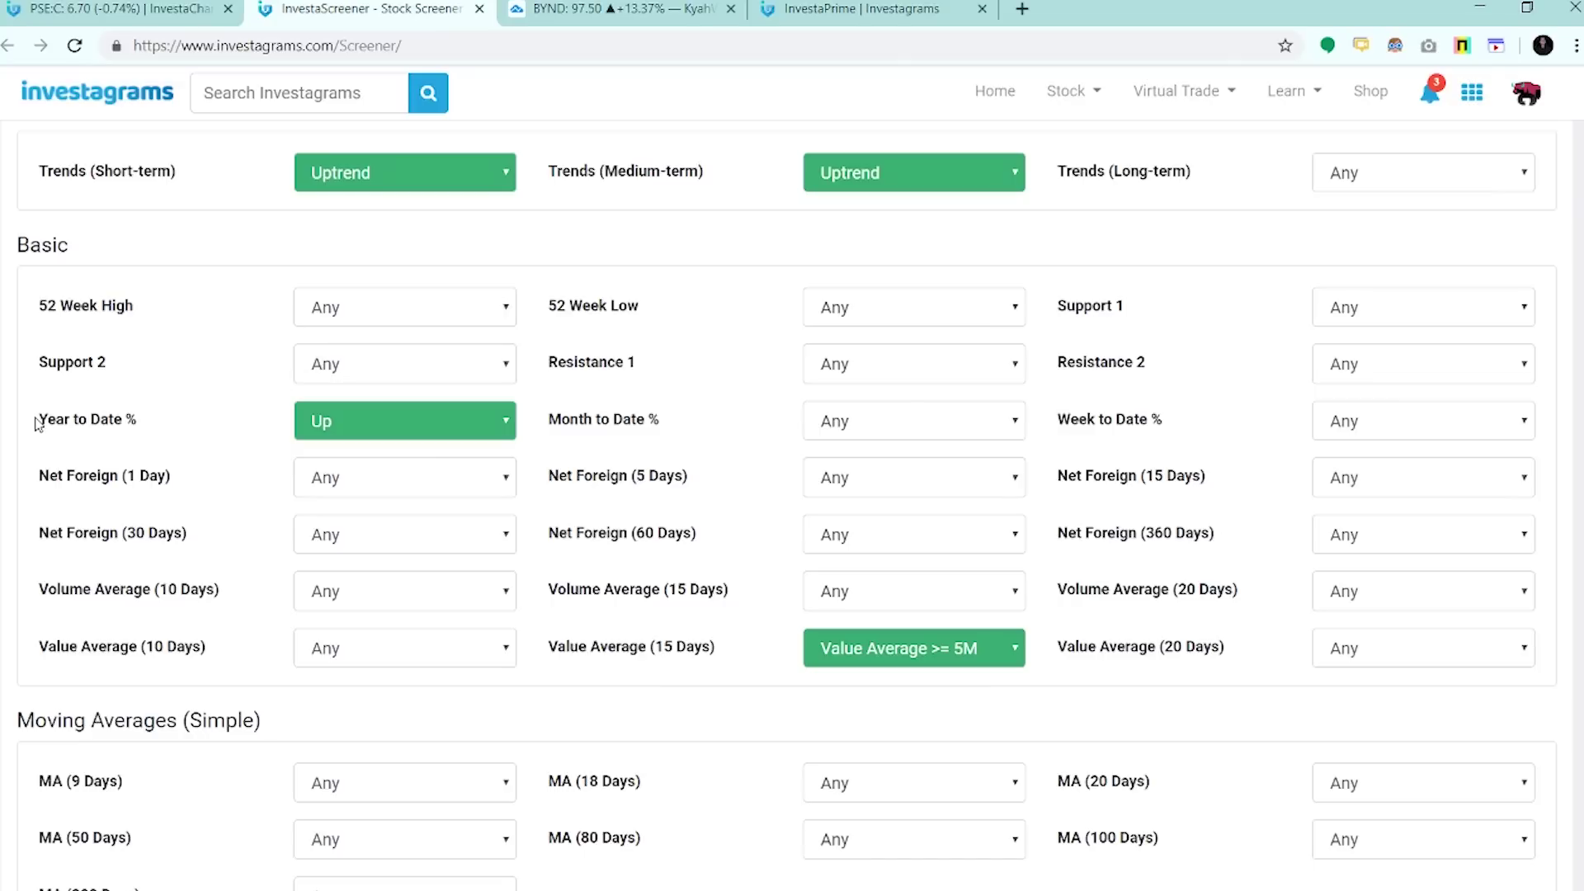
pyautogui.moveTo(36, 425); pyautogui.dragTo(187, 424)
pyautogui.click(189, 424)
pyautogui.scroll(-6, 737, 652)
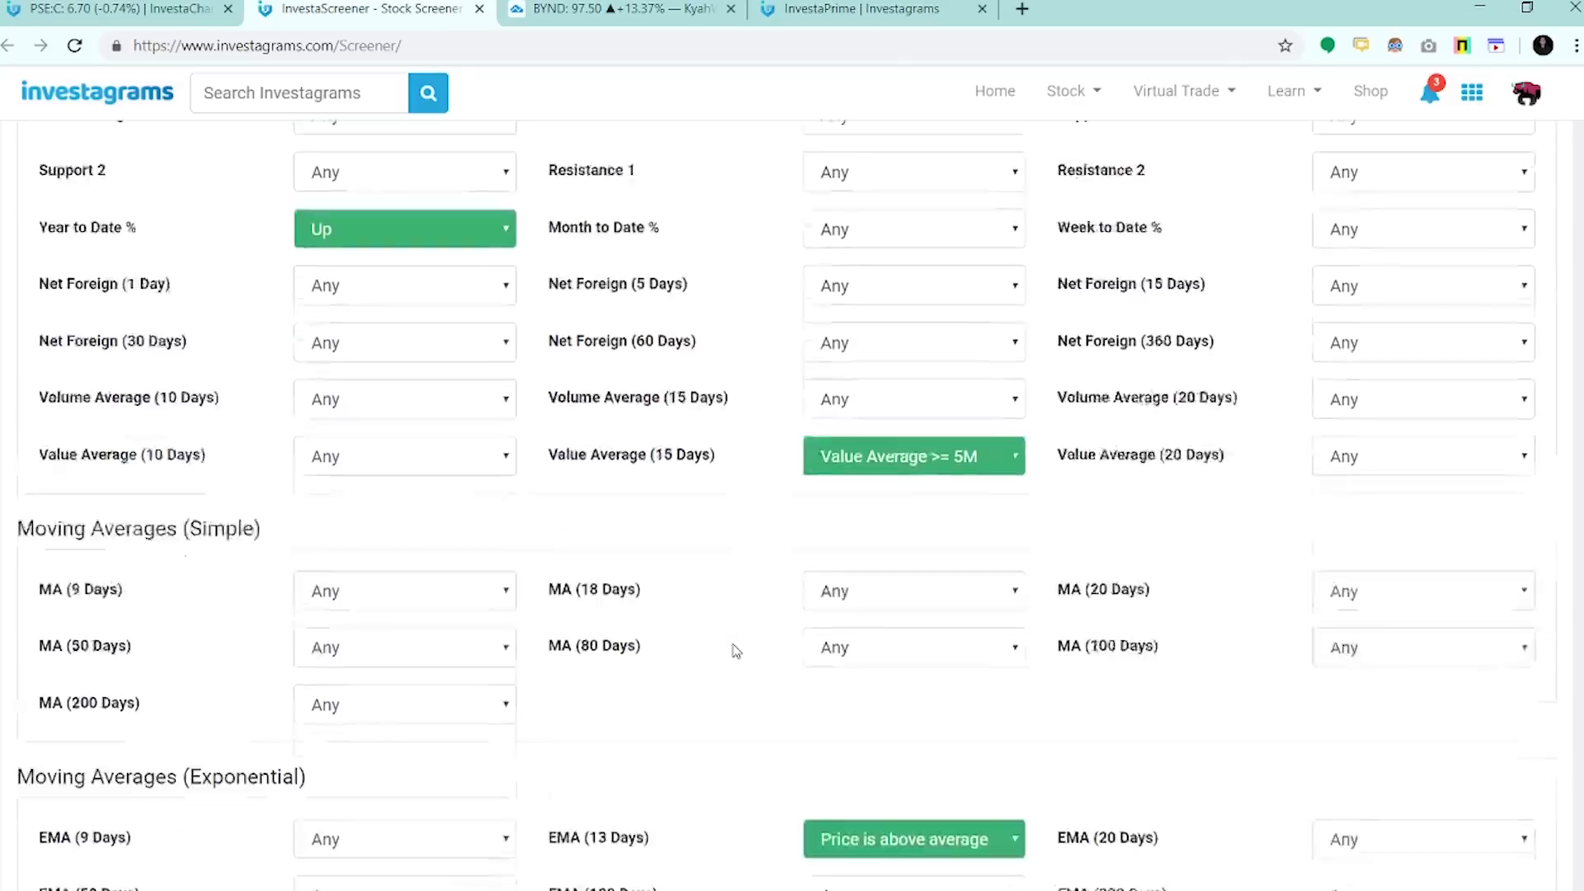
pyautogui.scroll(-1, 736, 652)
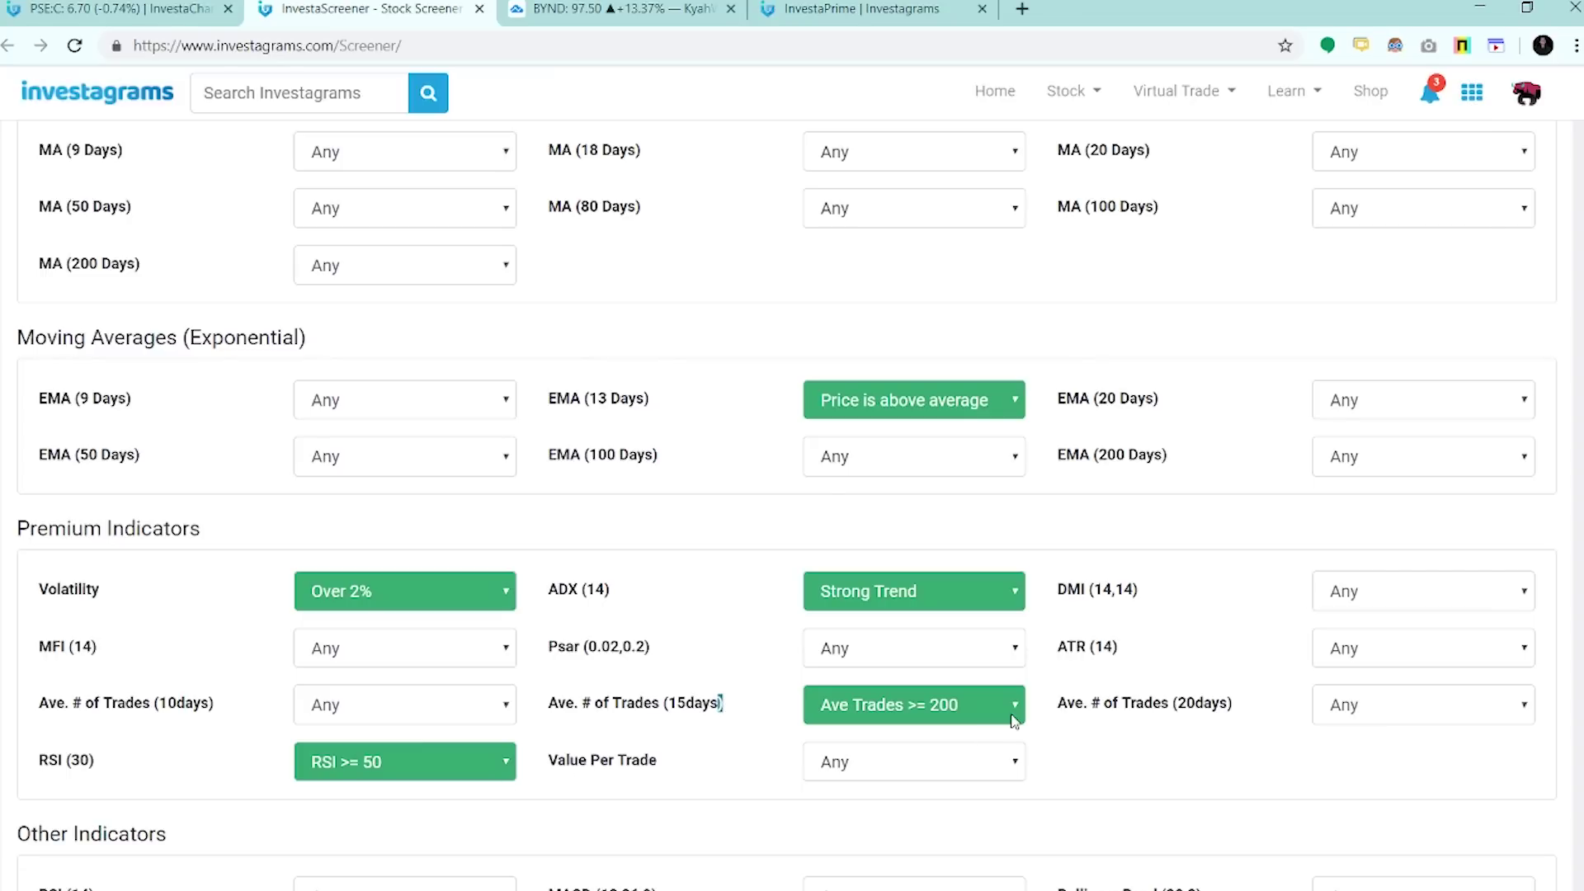
pyautogui.scroll(-6, 1091, 766)
pyautogui.scroll(16, 1091, 766)
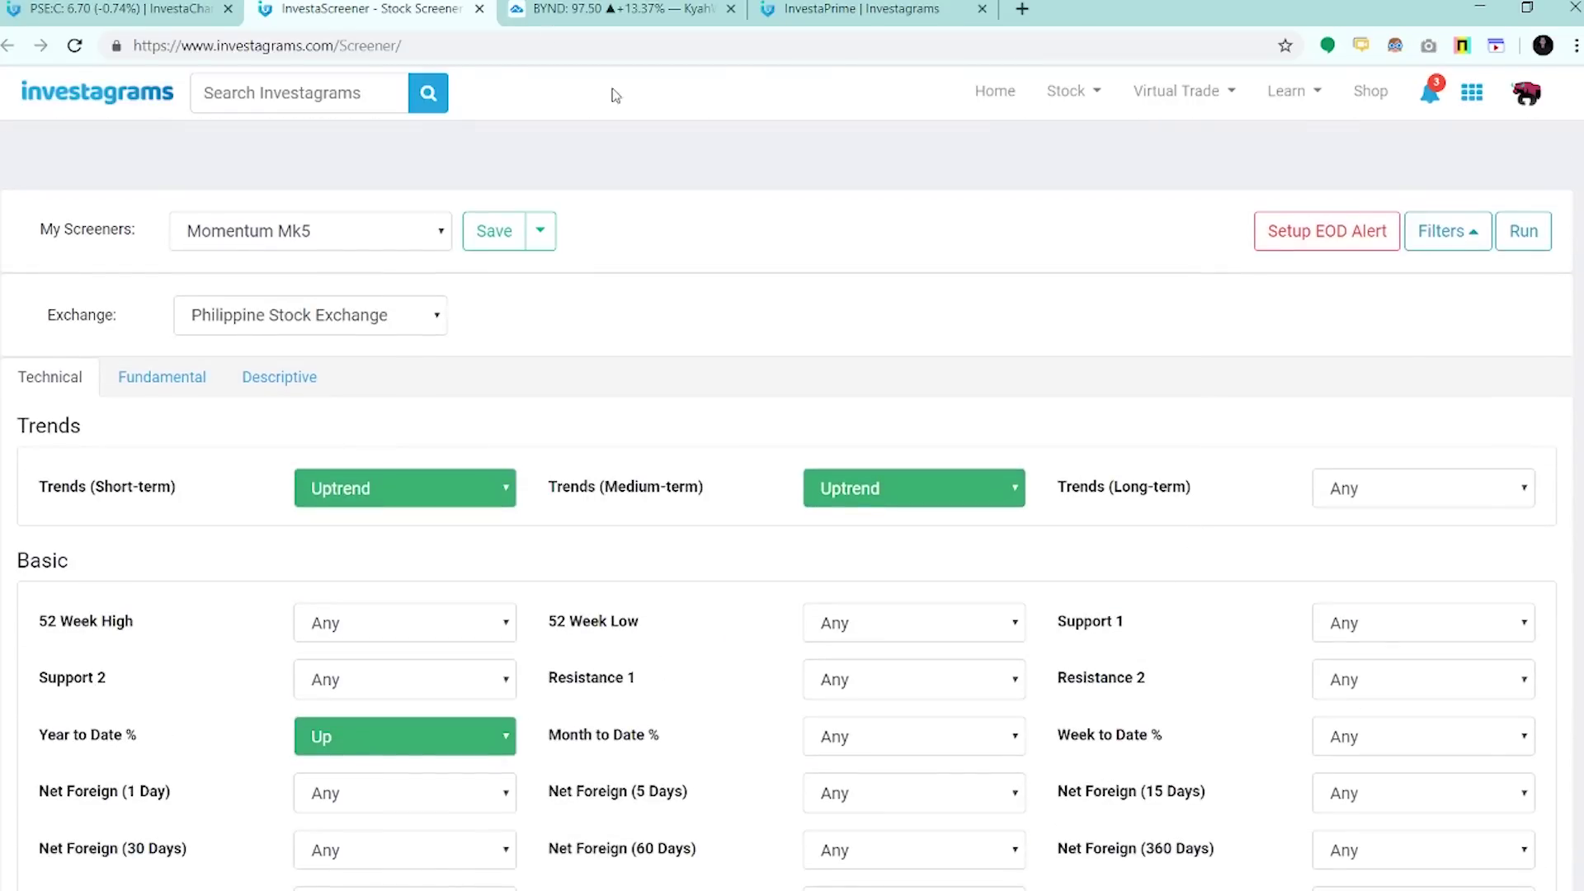
# - Open the InvestaPrime plan comparison page and jump down to its pricing plans
pyautogui.click(148, 10)
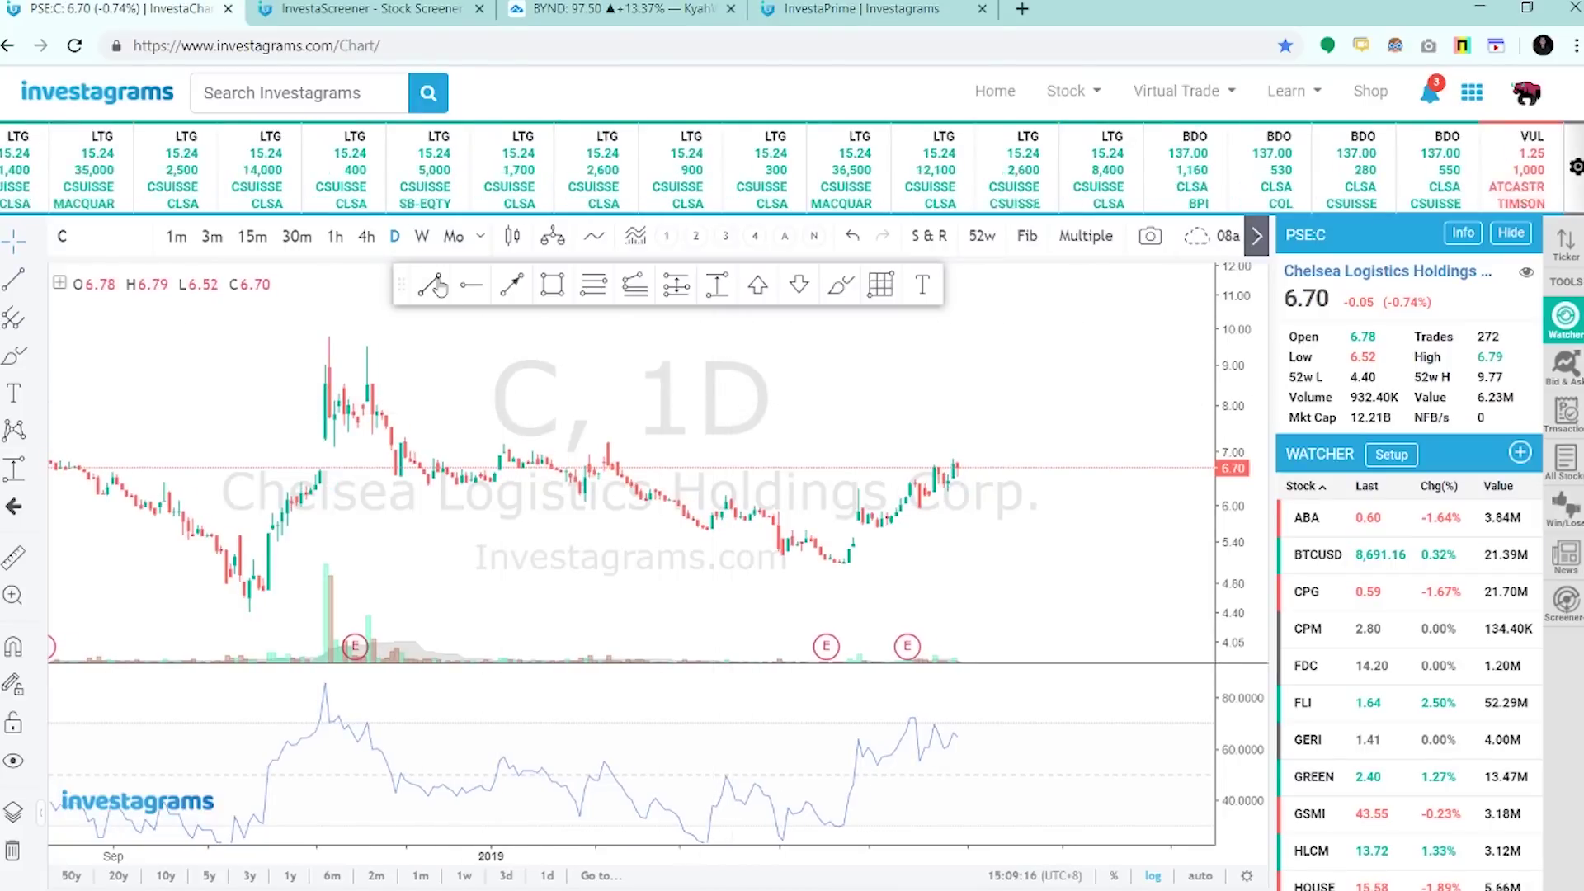
pyautogui.click(929, 7)
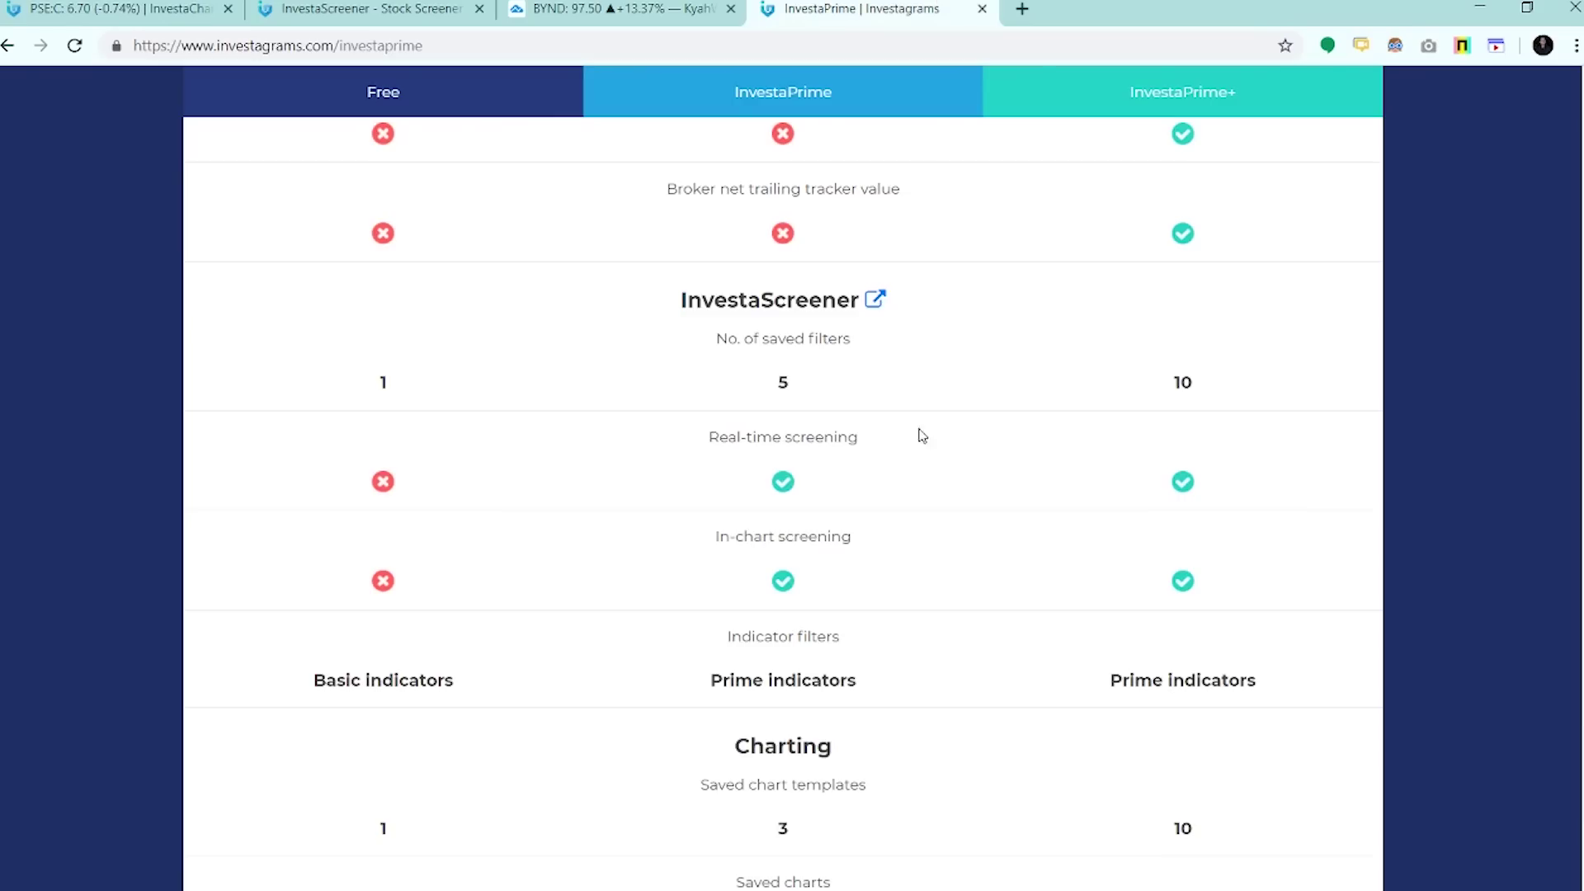
pyautogui.scroll(20, 922, 436)
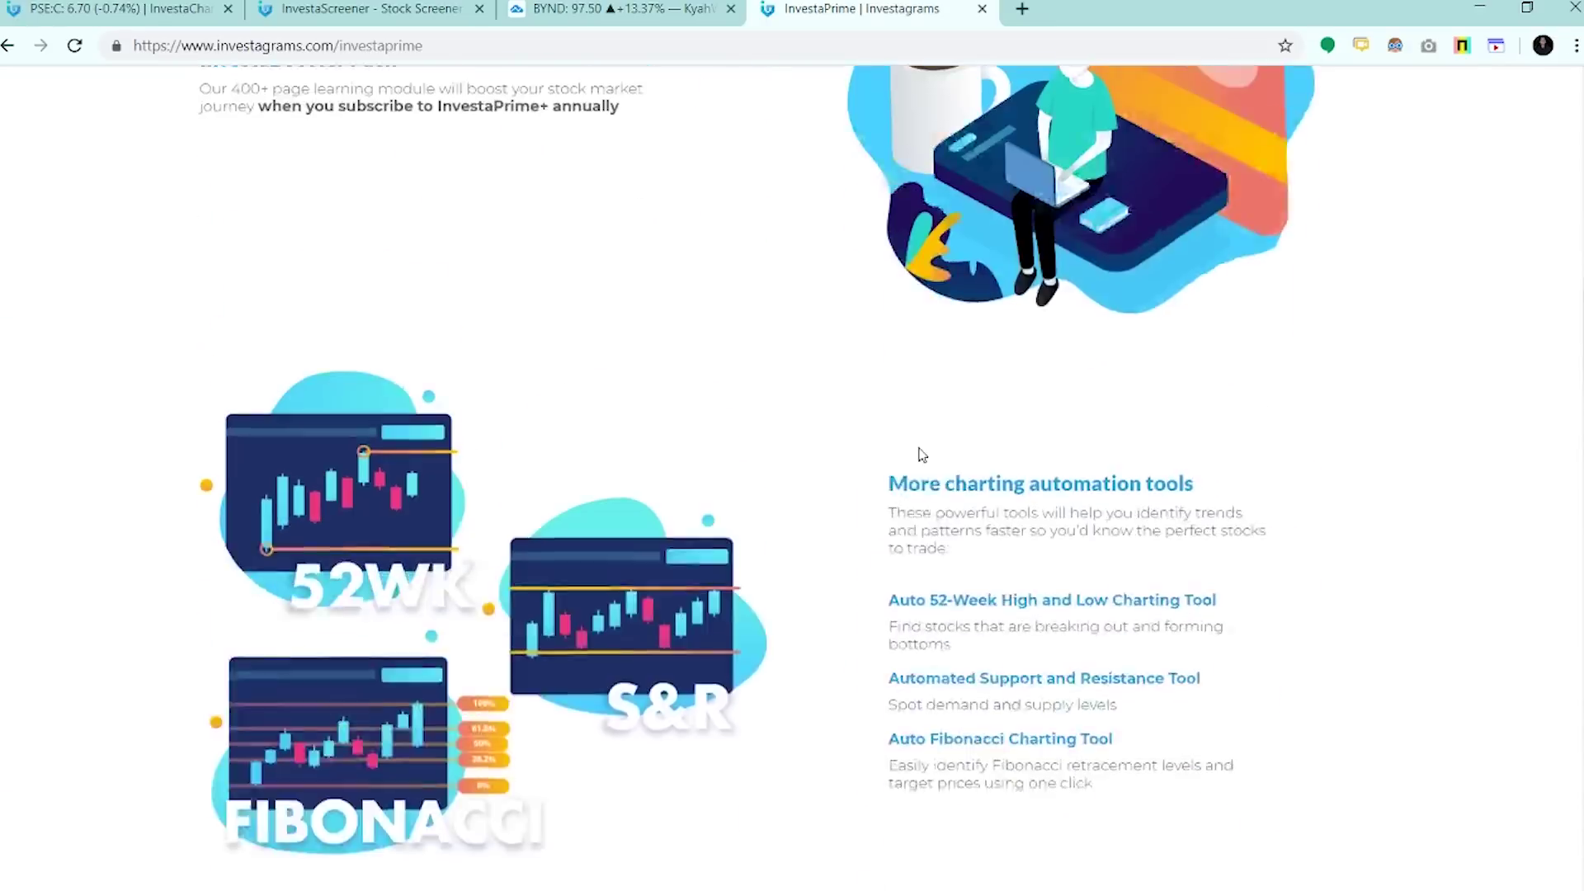
pyautogui.scroll(2, 922, 456)
pyautogui.click(465, 45)
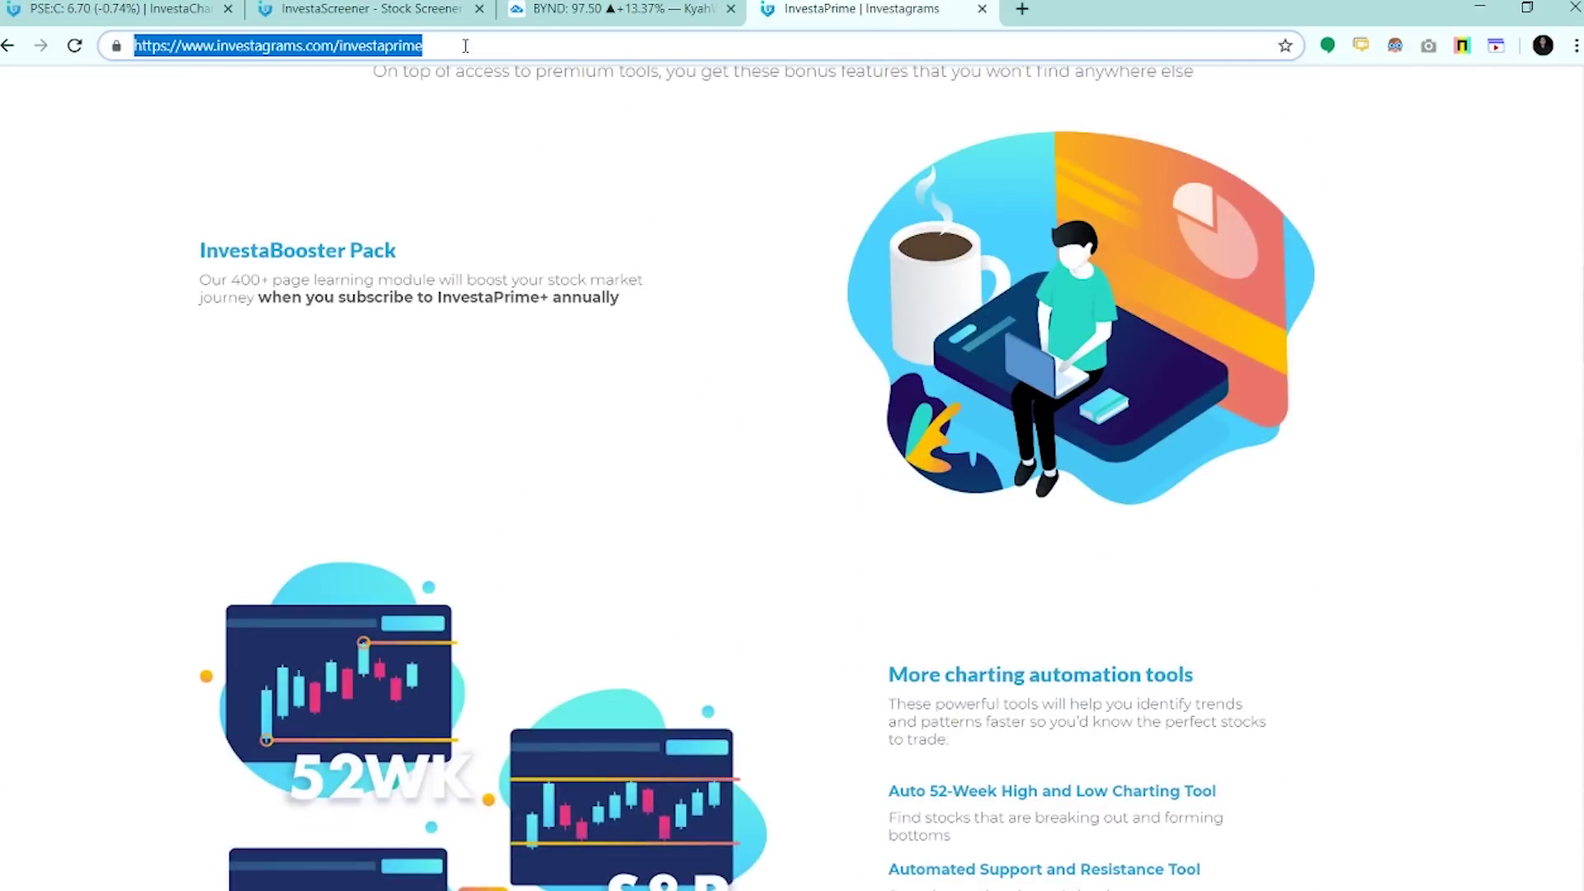
pyautogui.click(465, 45)
pyautogui.scroll(10, 555, 449)
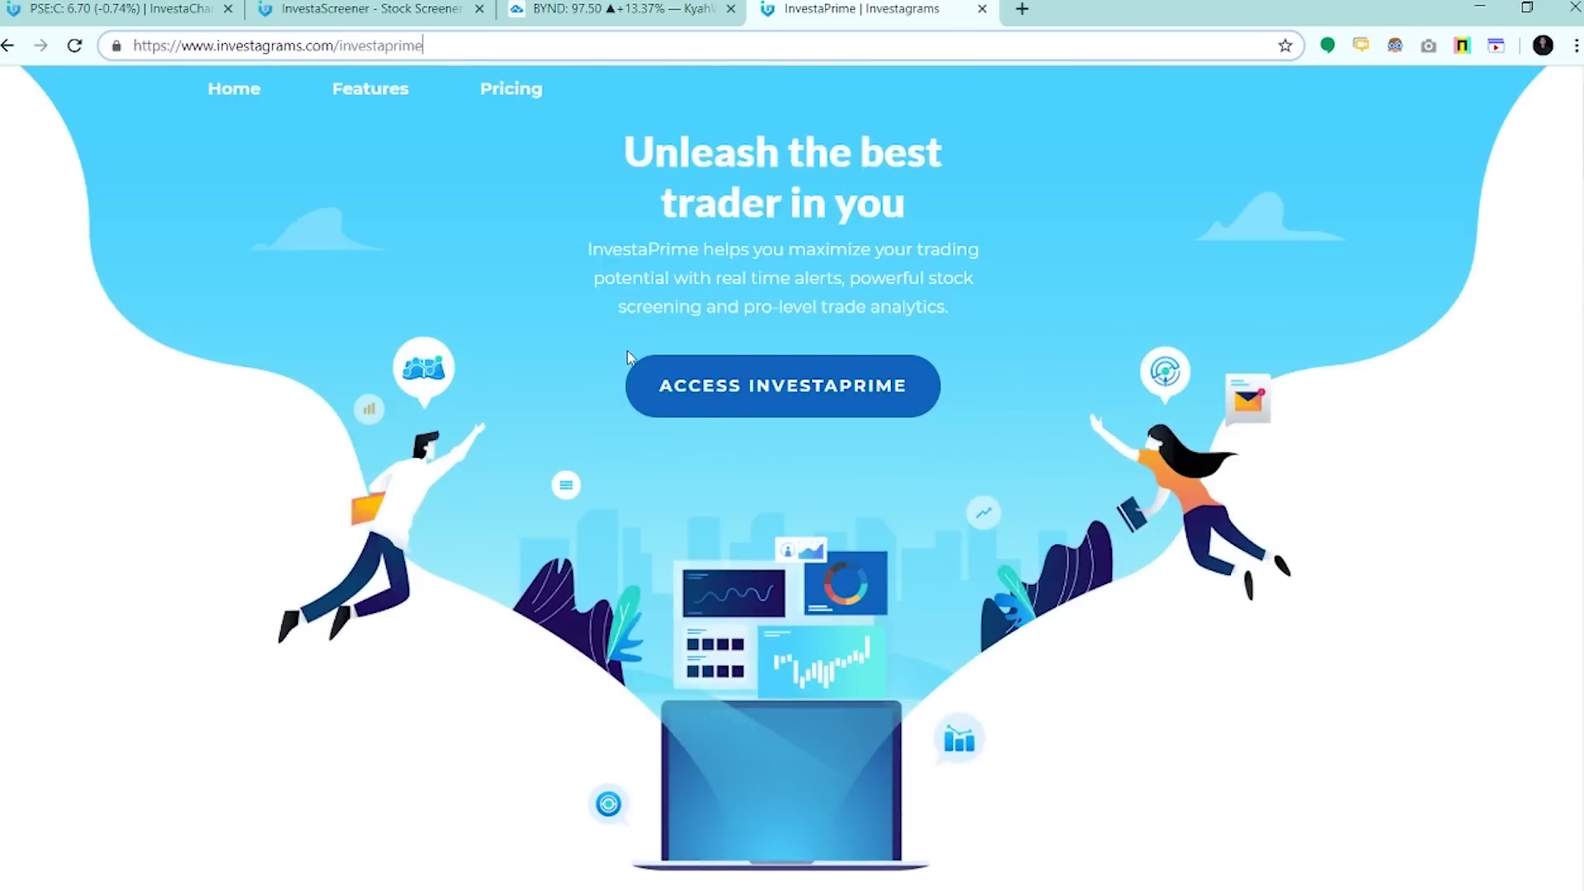
pyautogui.click(660, 383)
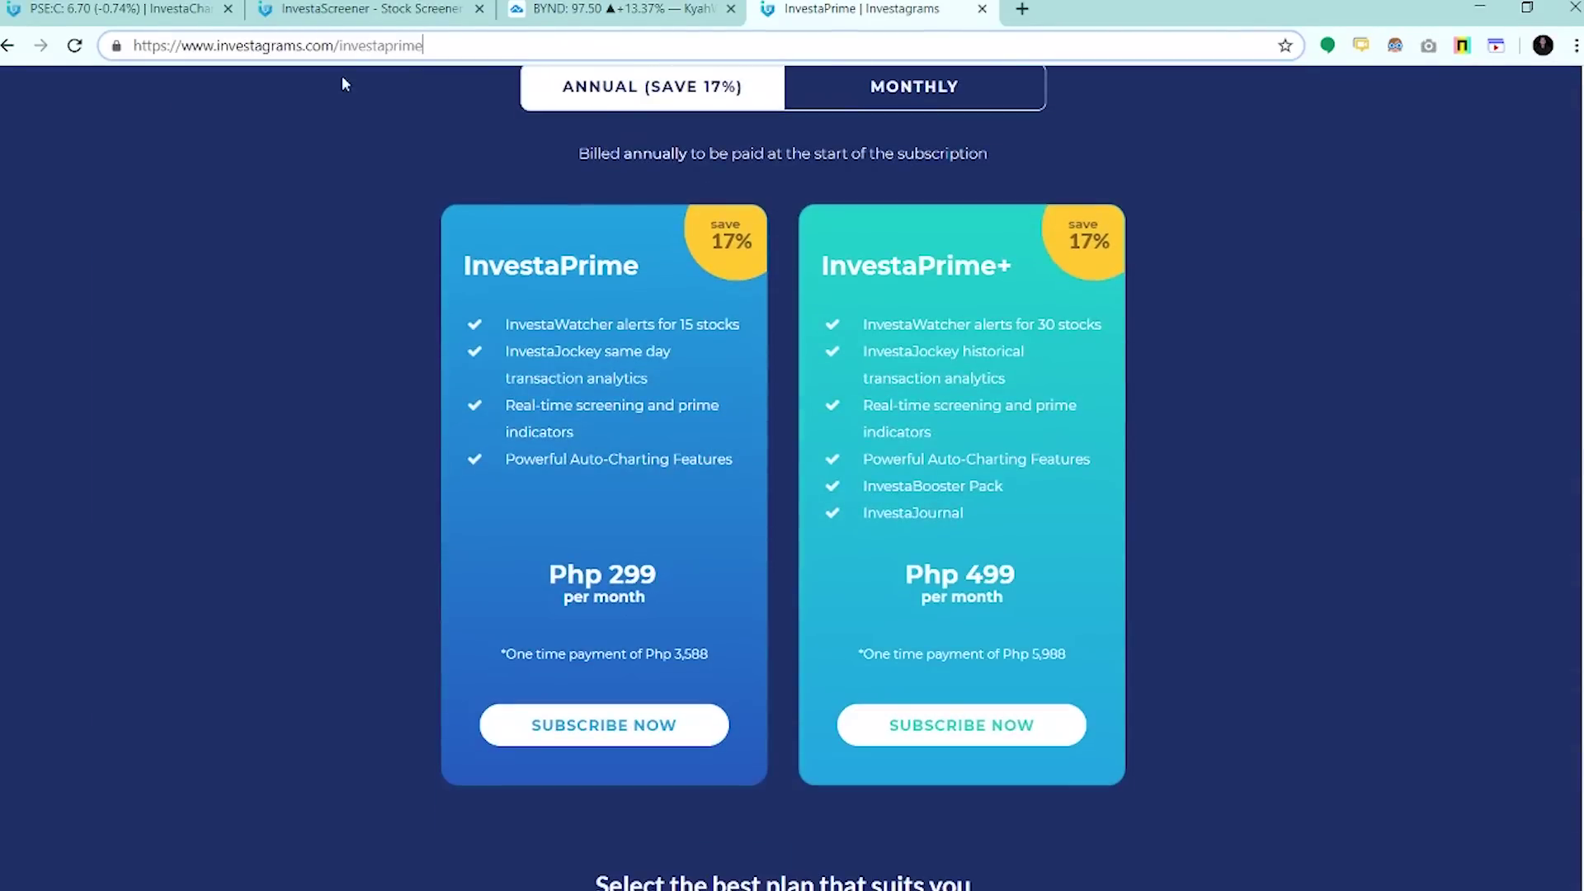
# - Glance at the screener's Trends (Short-term) filter, then return to InvestaPrime pricing
pyautogui.click(363, 10)
pyautogui.moveTo(61, 459); pyautogui.dragTo(483, 461)
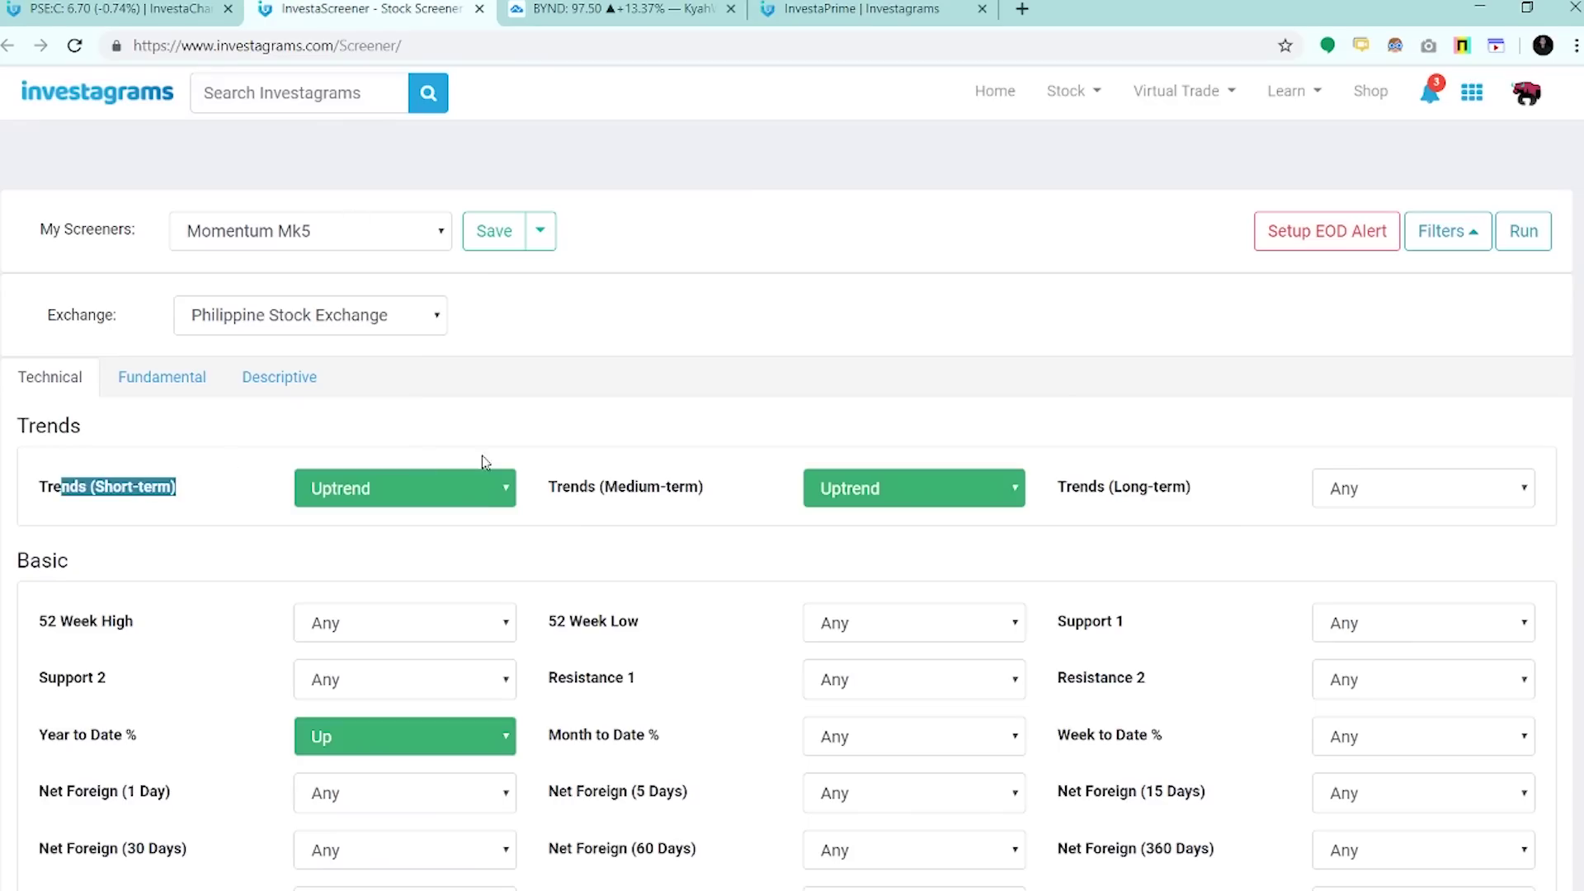
pyautogui.click(1151, 556)
pyautogui.scroll(-12, 1151, 557)
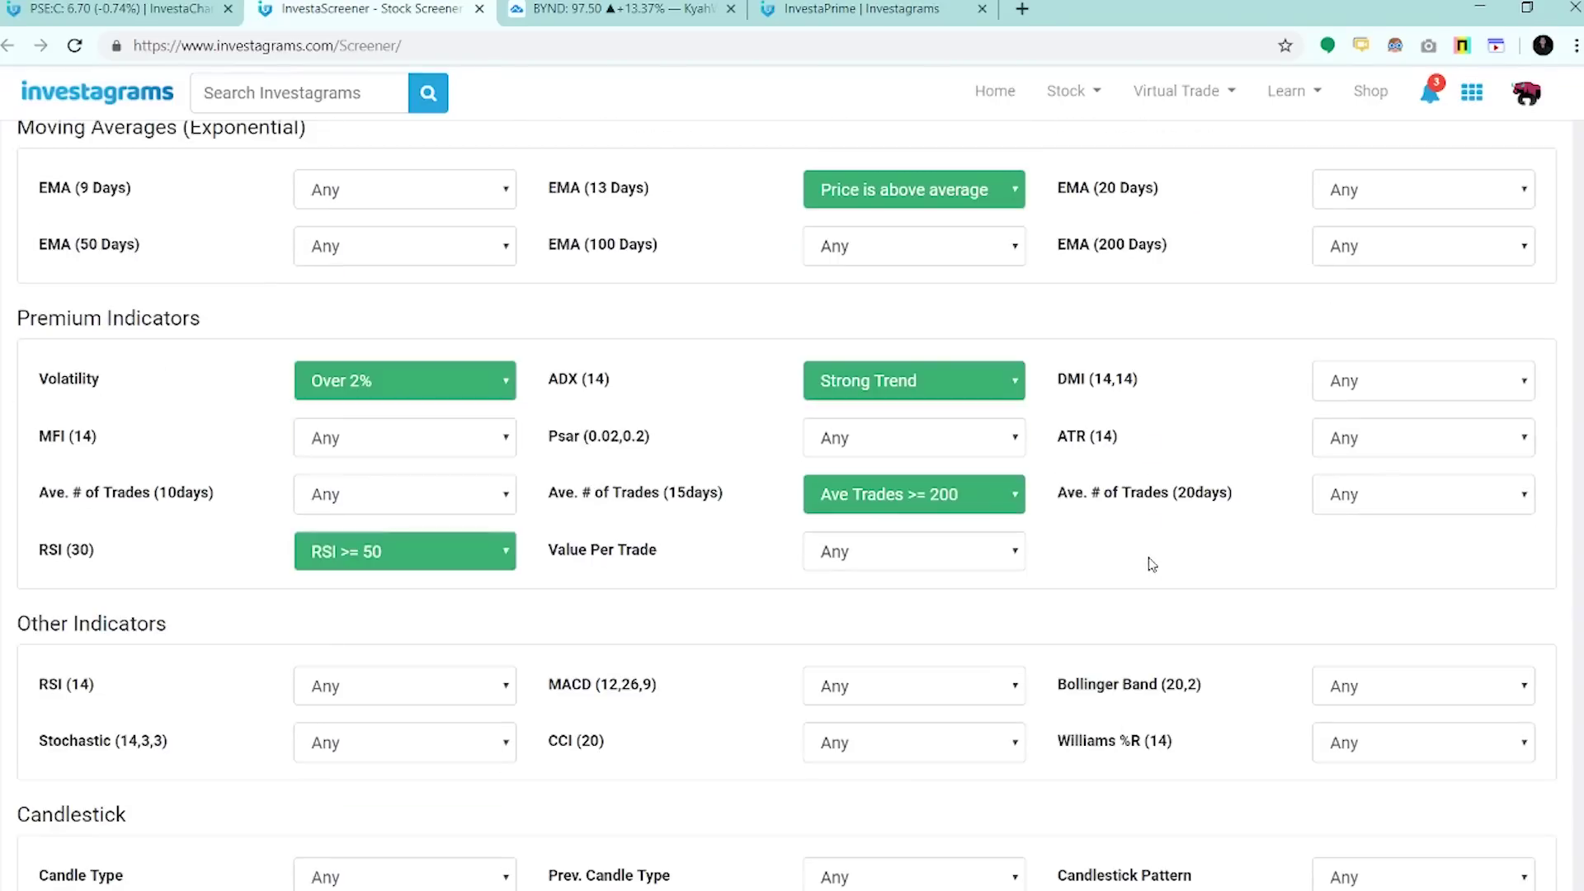
pyautogui.click(858, 10)
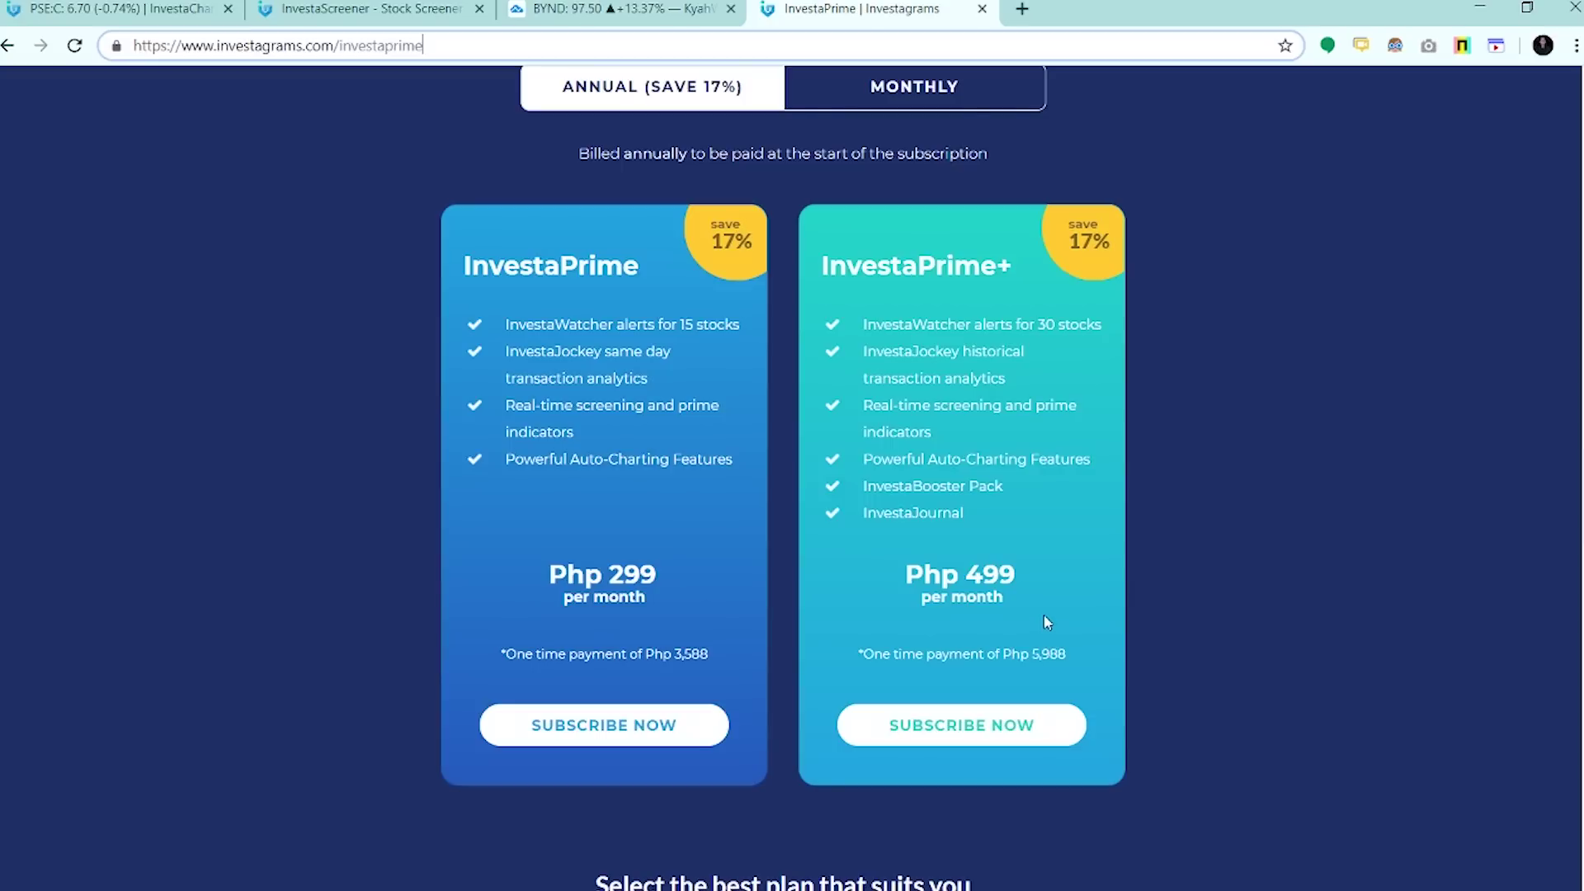
# - Point out the Php 499 InvestaPrime+ price and the saved-filters and real-time screening rows
pyautogui.moveTo(1046, 622); pyautogui.dragTo(916, 652)
pyautogui.click(926, 636)
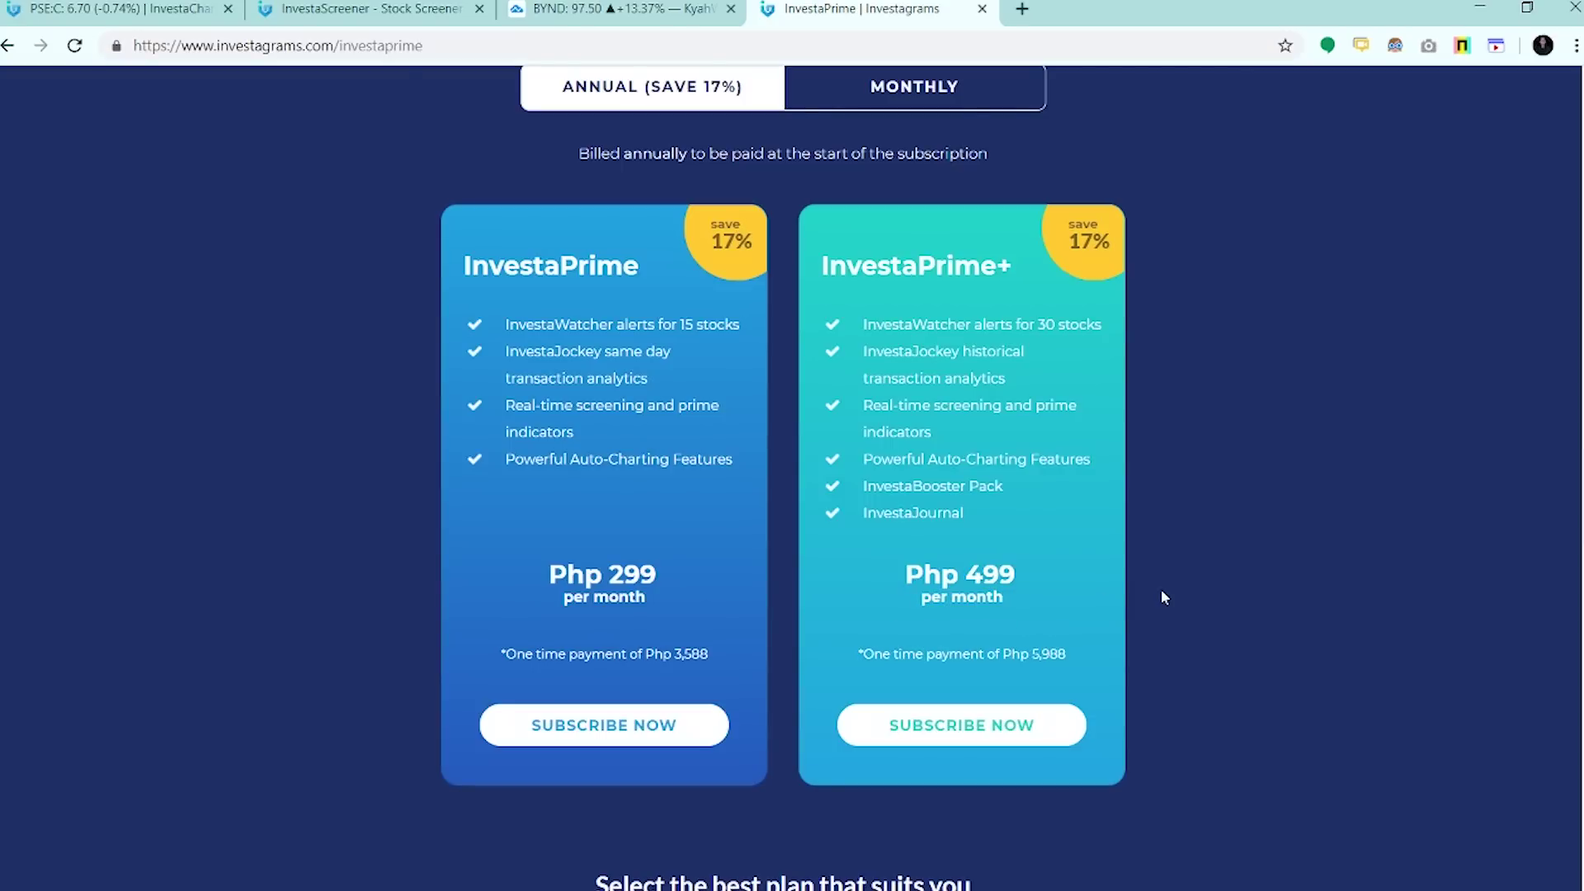
pyautogui.scroll(-15, 1161, 590)
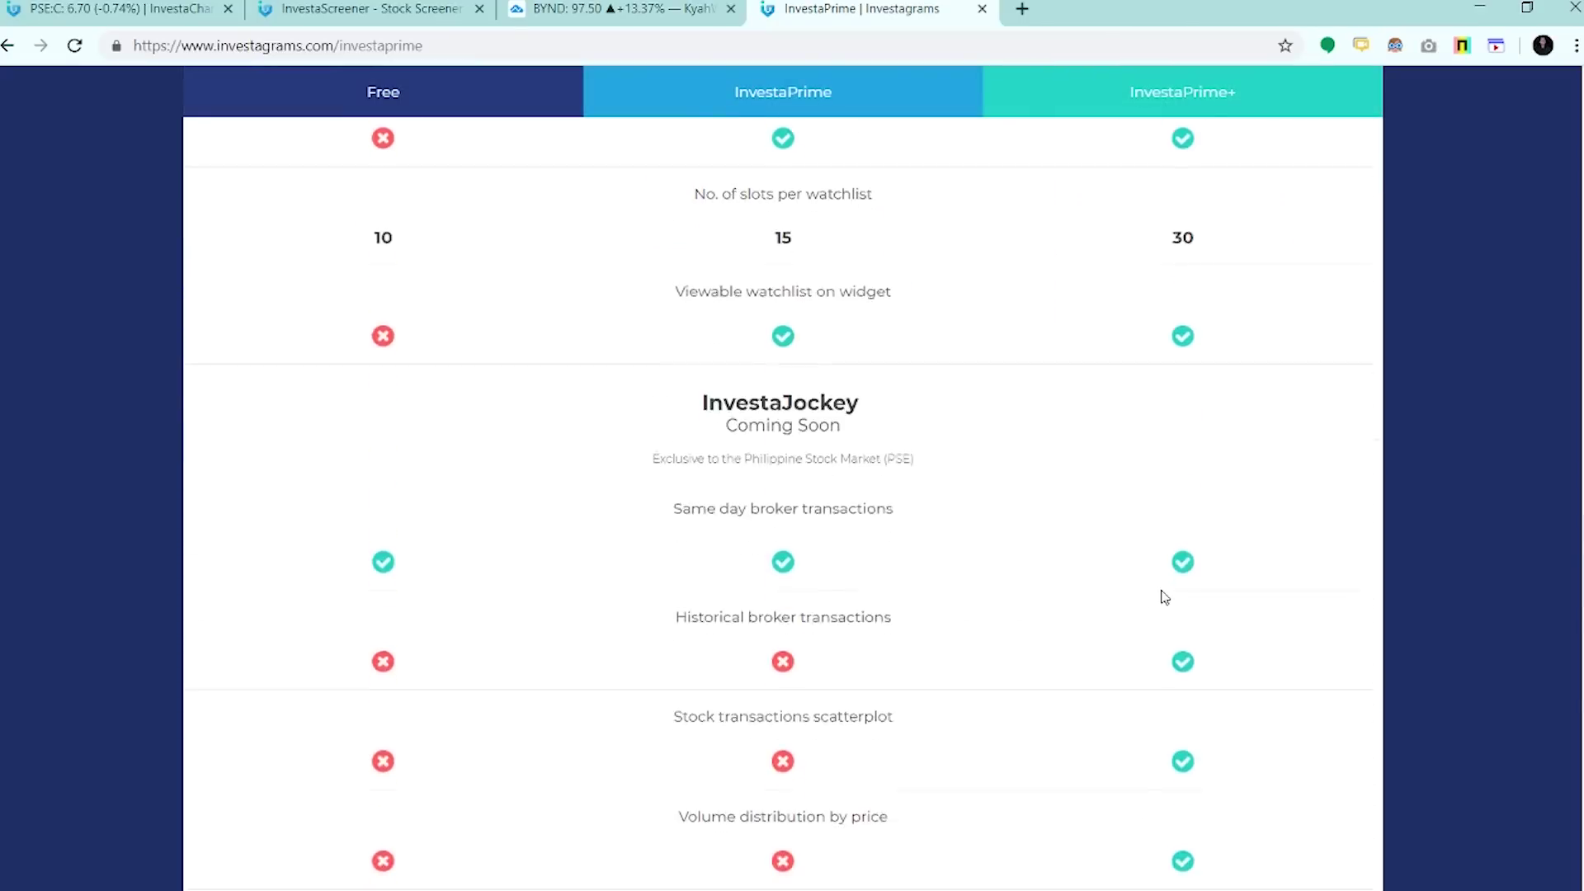
pyautogui.scroll(-10, 1164, 596)
pyautogui.scroll(3, 677, 580)
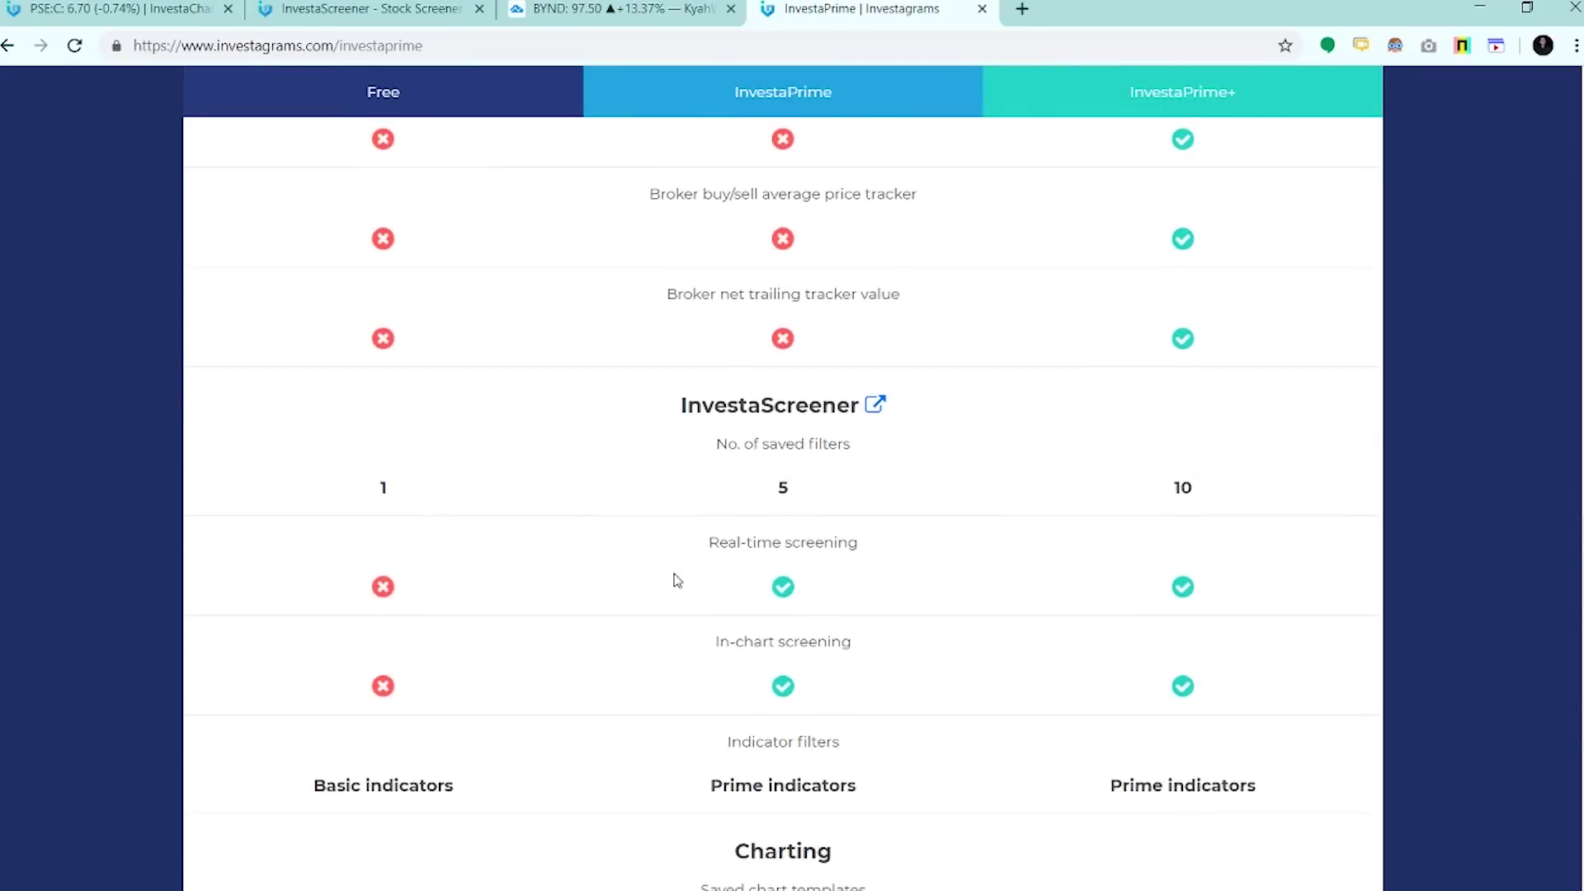
pyautogui.moveTo(383, 491); pyautogui.dragTo(393, 652)
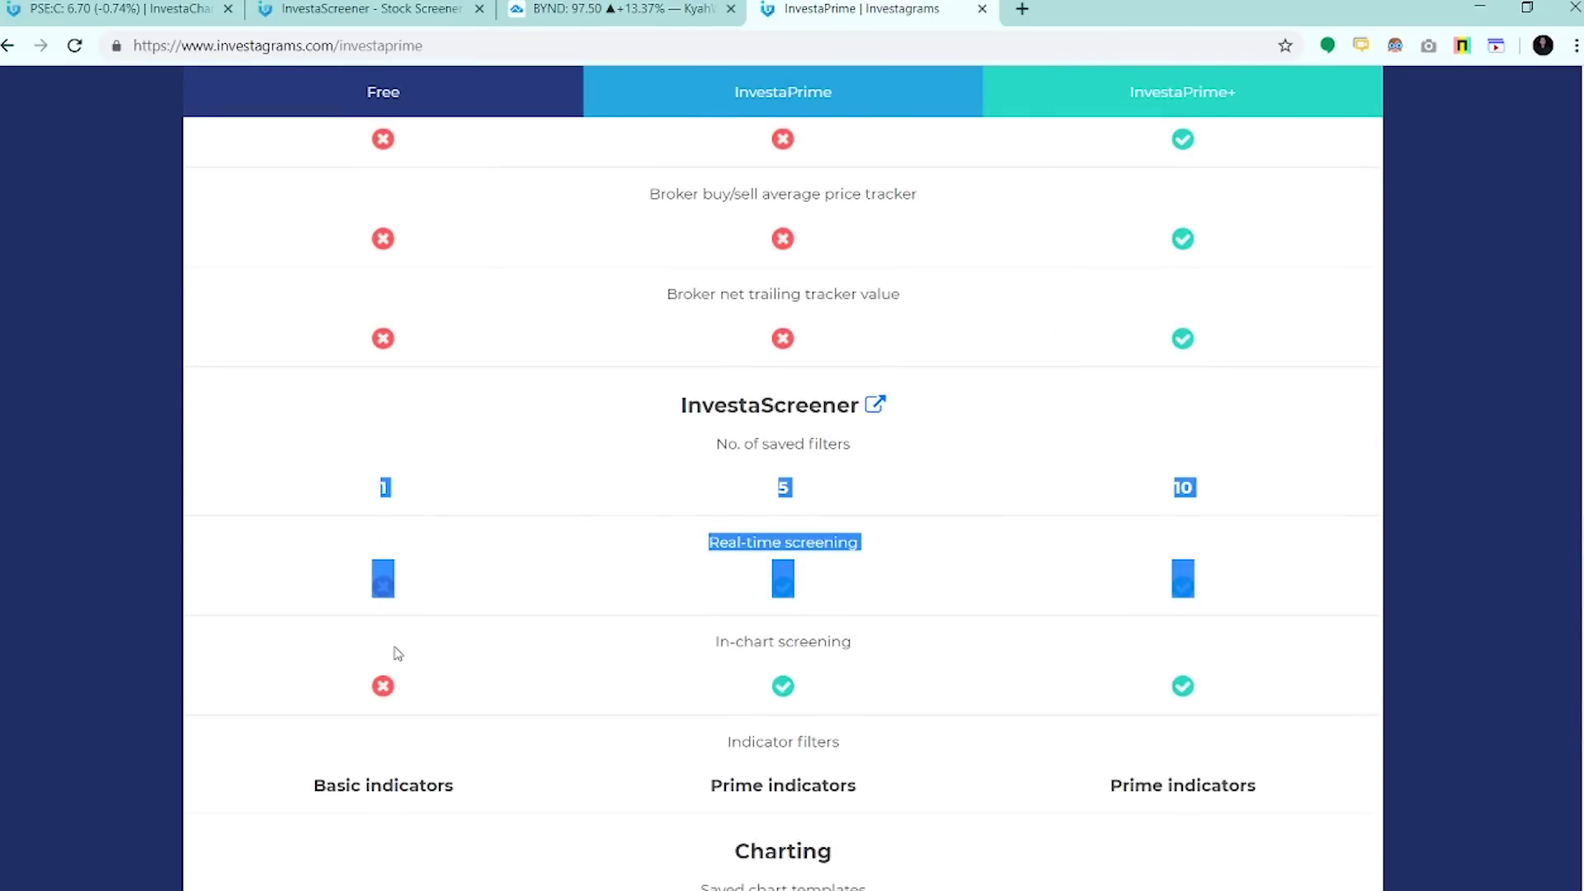
pyautogui.click(398, 598)
# - Highlight the saved-filter limits: Free 1, InvestaPrime 5, InvestaPrime+ 10
pyautogui.doubleClick(381, 488)
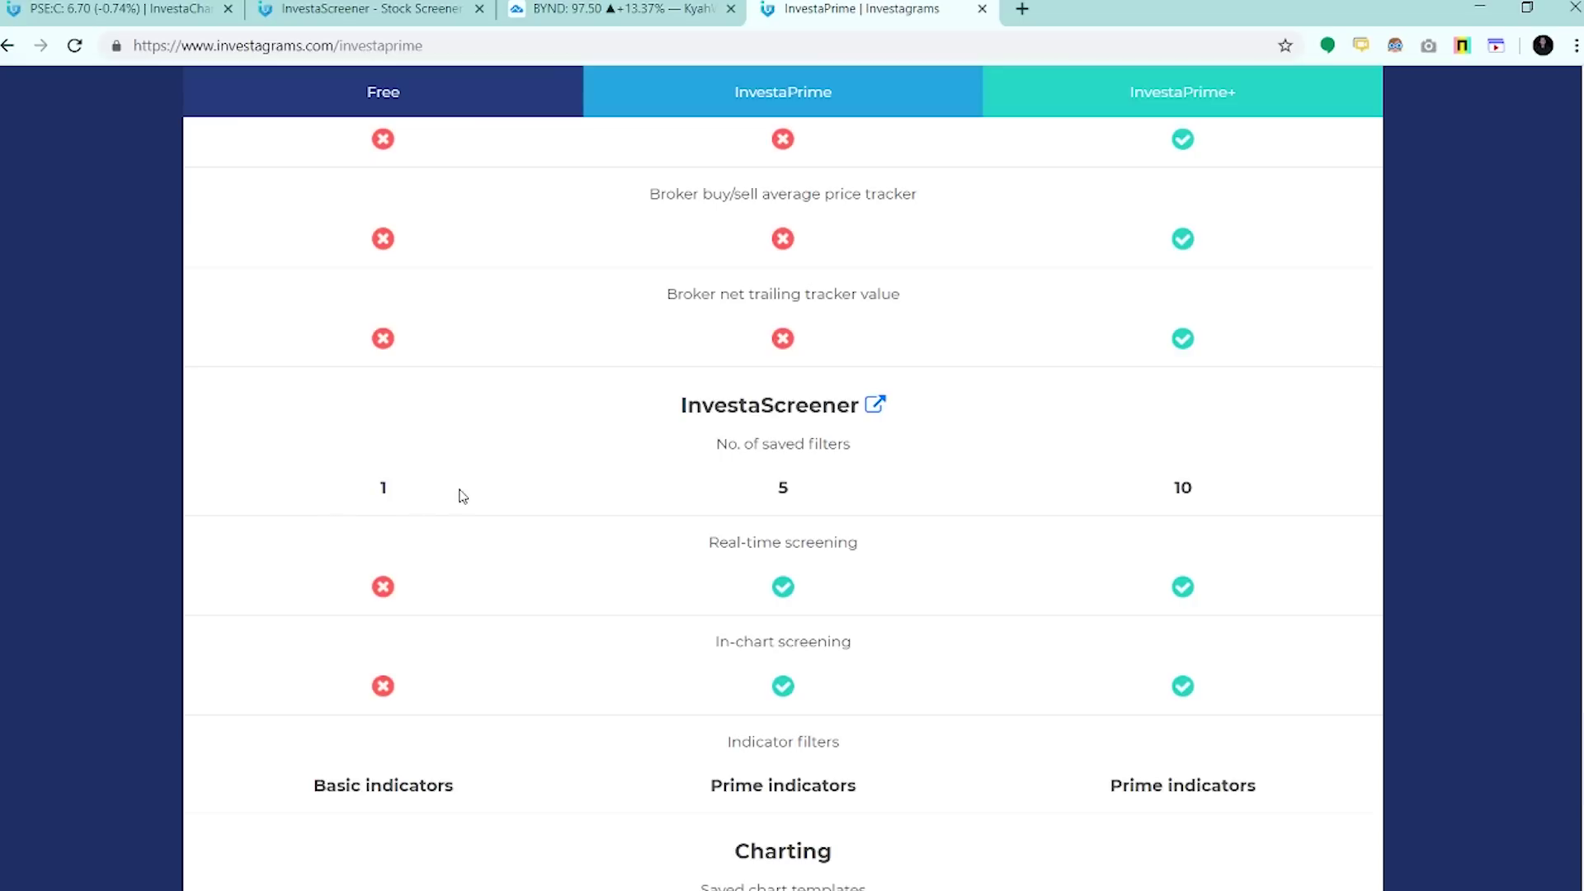
pyautogui.moveTo(462, 496); pyautogui.dragTo(318, 498)
pyautogui.click(565, 522)
pyautogui.moveTo(750, 499); pyautogui.dragTo(824, 497)
pyautogui.moveTo(799, 507); pyautogui.dragTo(694, 514)
pyautogui.moveTo(1079, 506); pyautogui.dragTo(1227, 494)
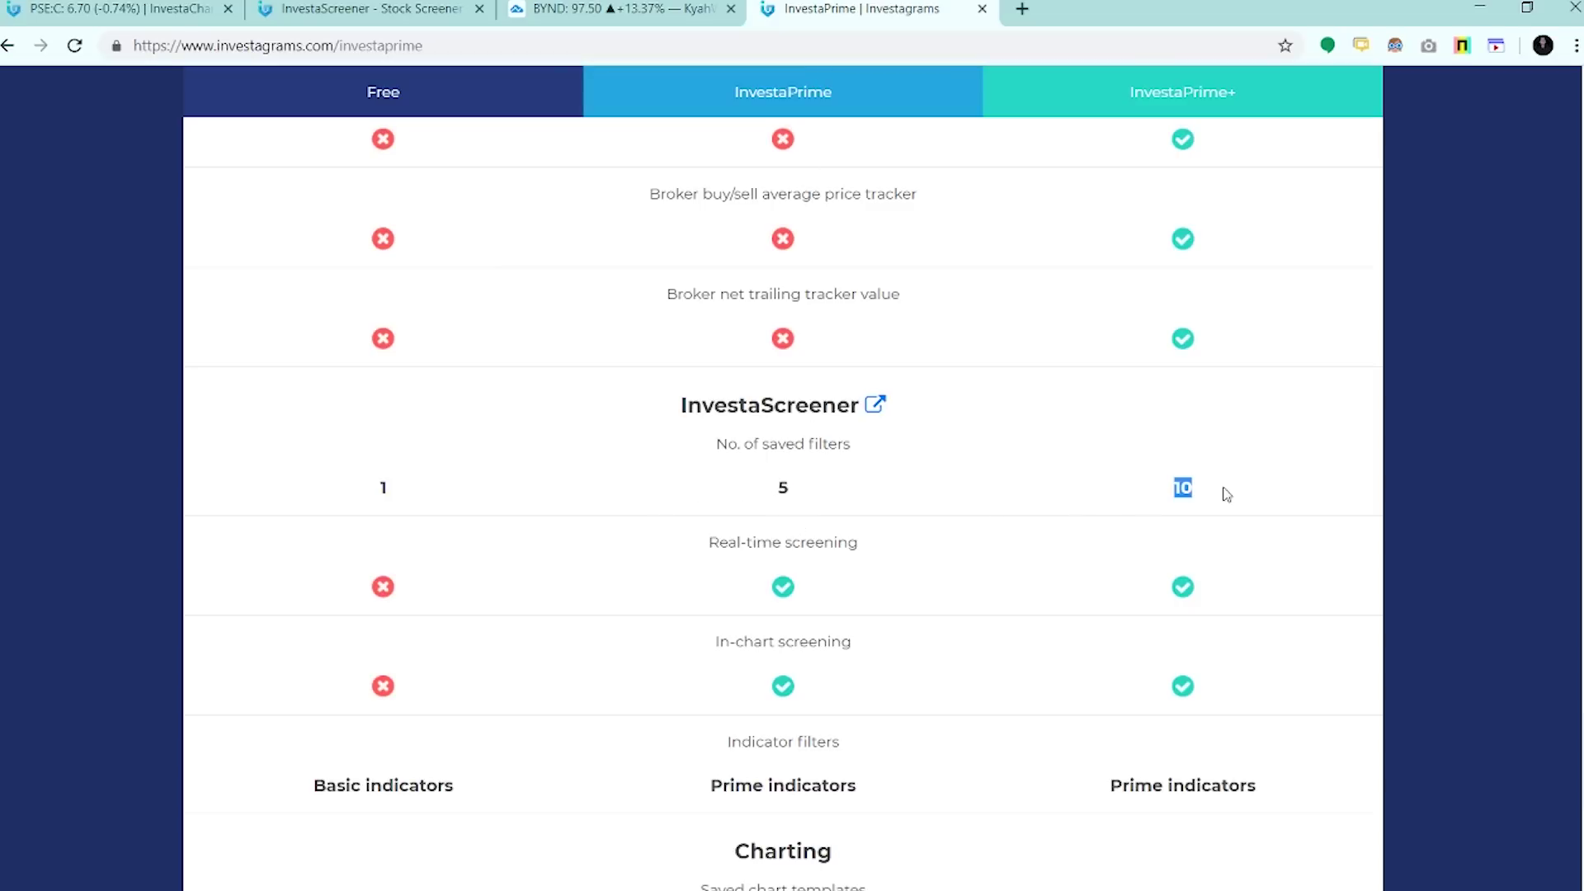
pyautogui.click(1268, 507)
# - Scroll through the rest of the comparison table and return to the screener filters page
pyautogui.scroll(-5, 1259, 528)
pyautogui.scroll(-3, 1248, 550)
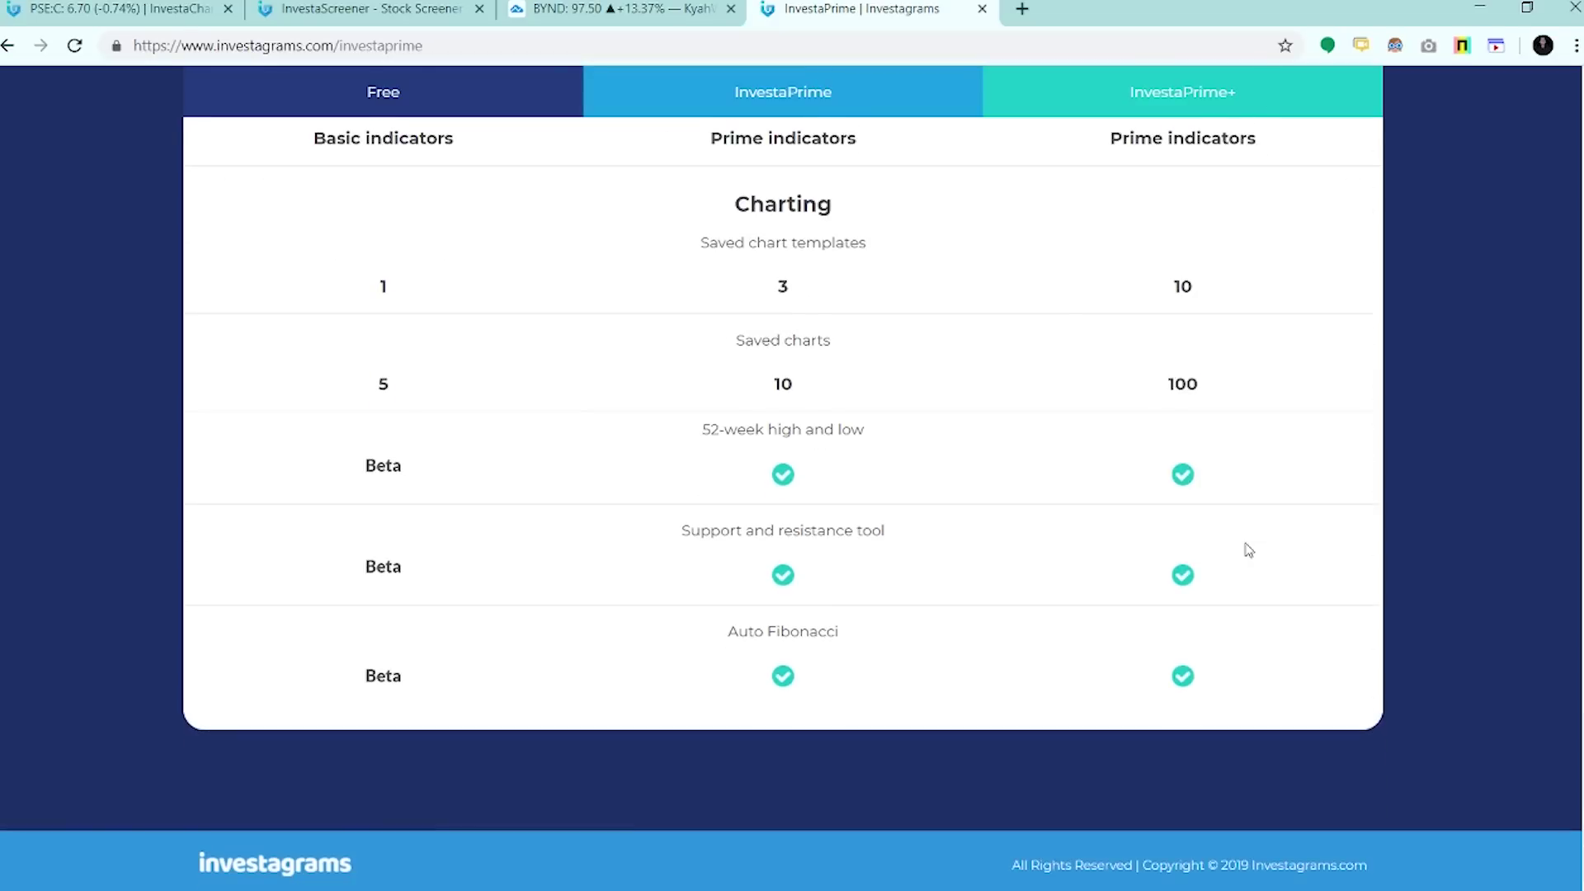
pyautogui.scroll(20, 1246, 548)
pyautogui.scroll(6, 1237, 555)
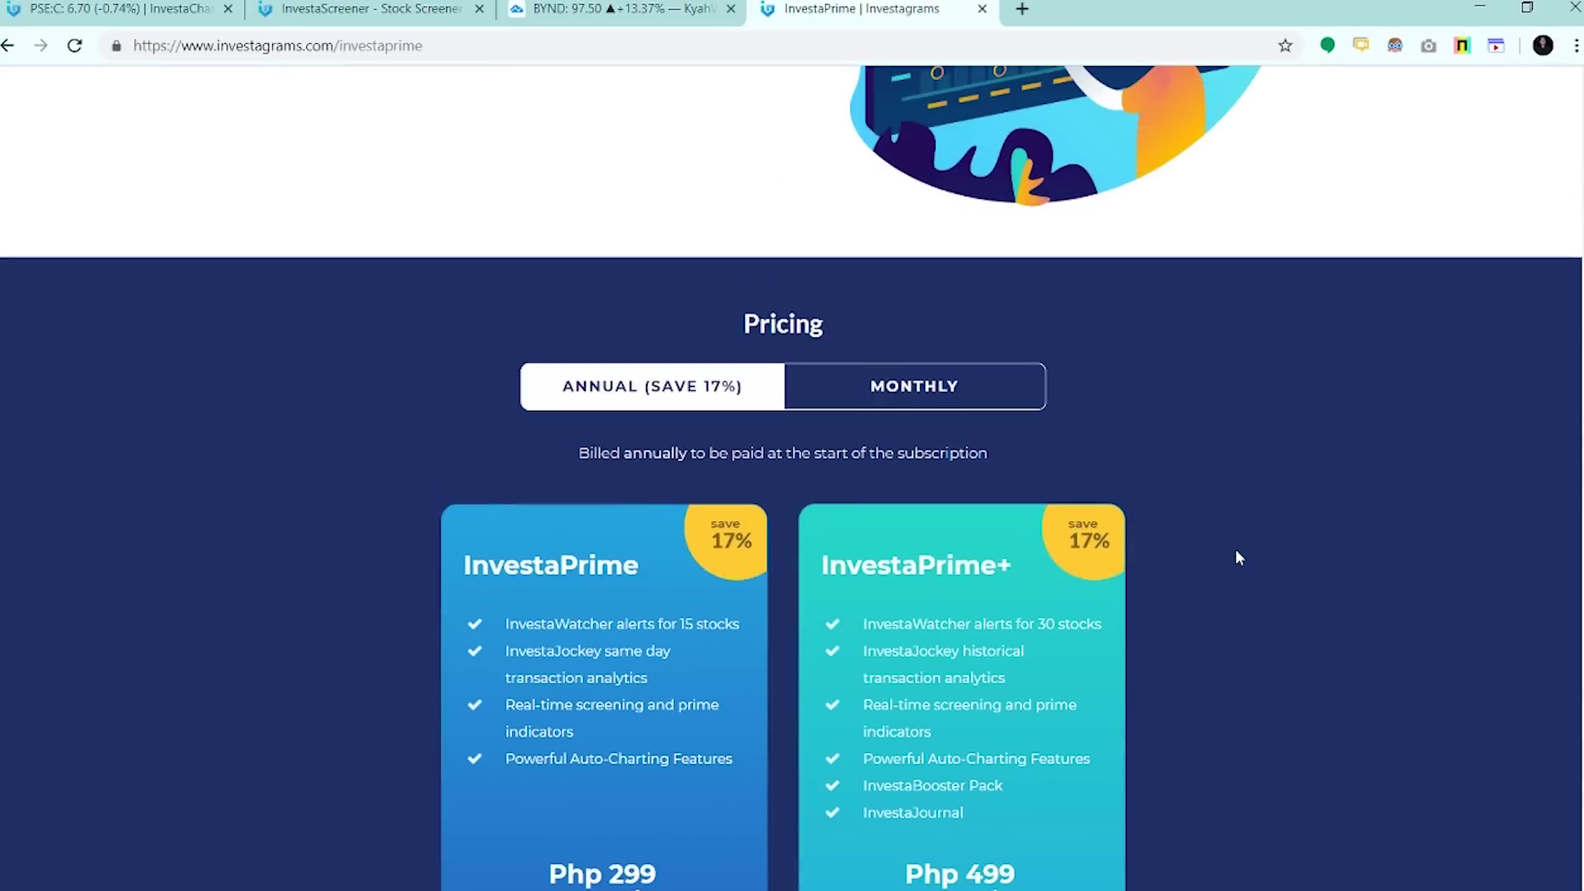
pyautogui.scroll(-5, 1237, 555)
pyautogui.scroll(4, 1237, 554)
pyautogui.scroll(-3, 1237, 555)
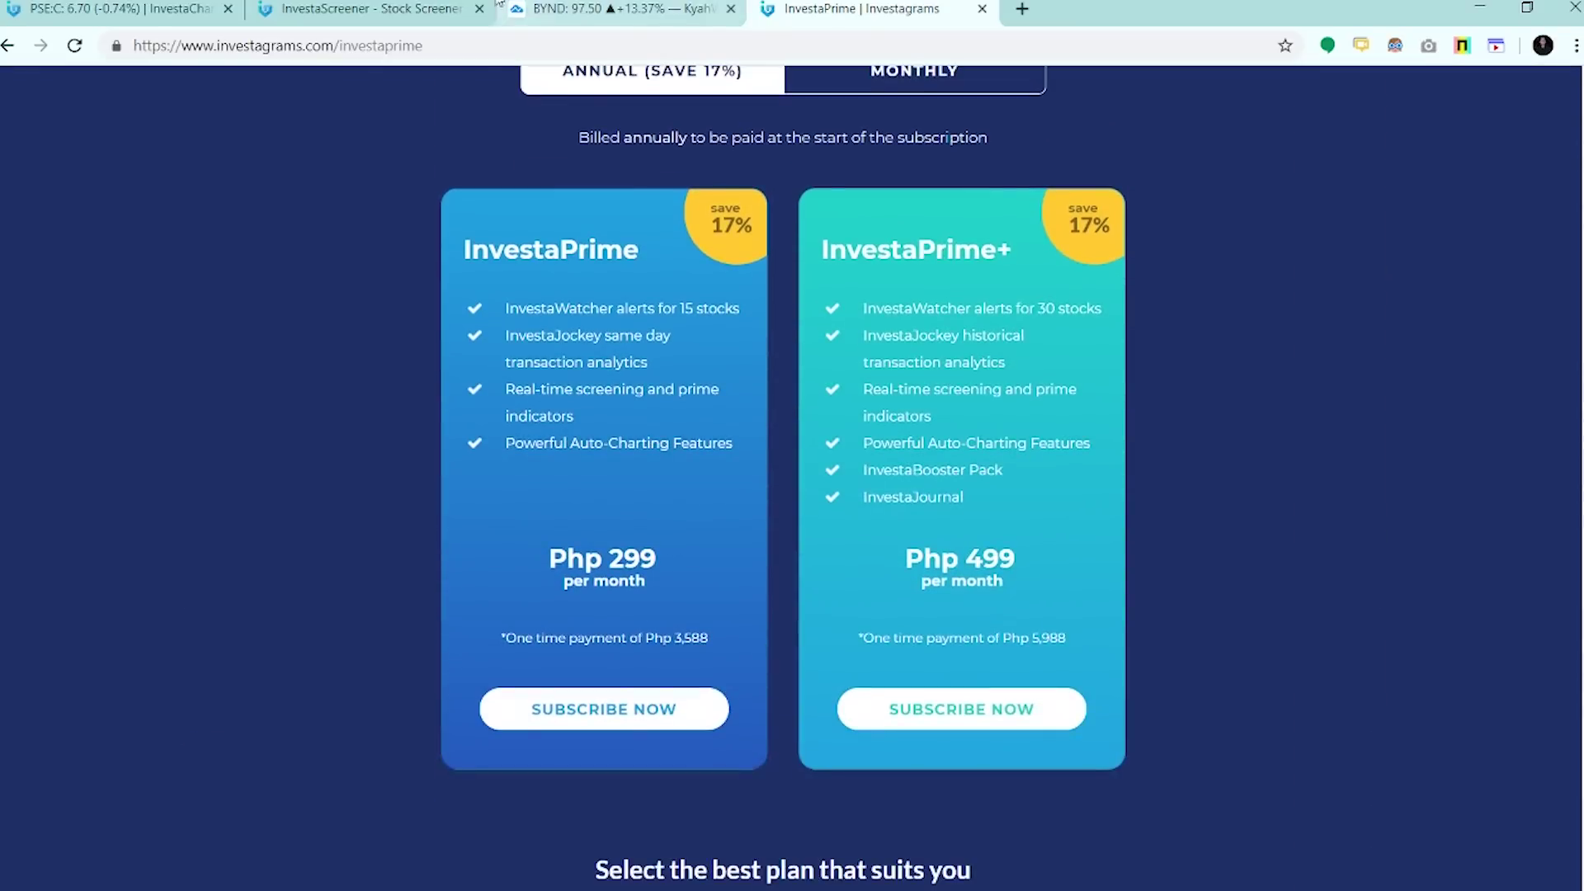
pyautogui.click(402, 8)
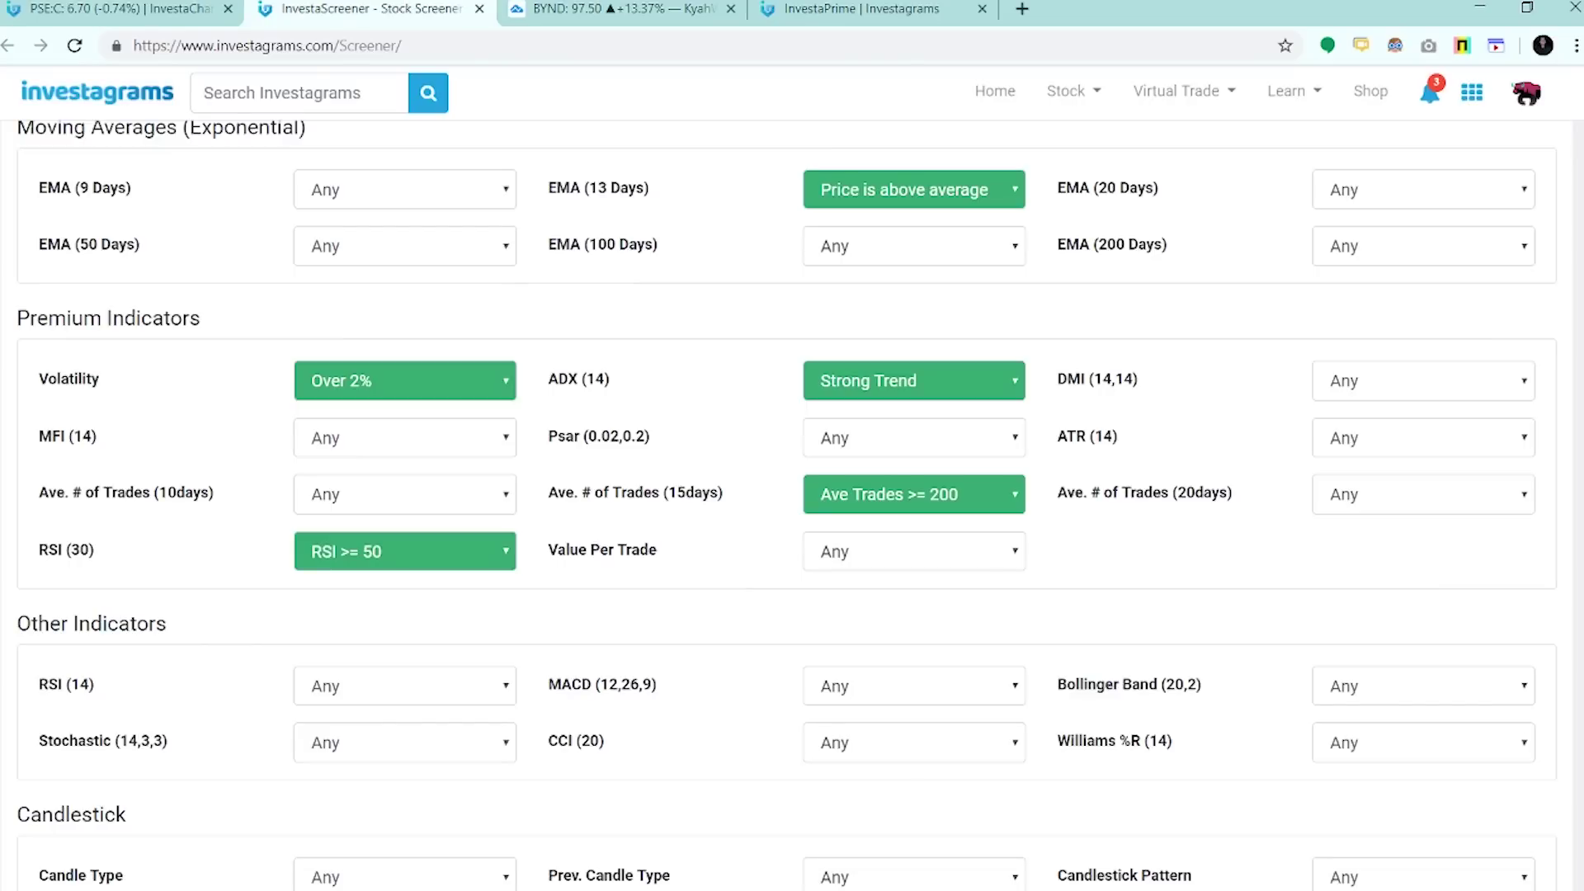
# - Confirm Momentum Mk5 in My Screeners, then switch back to the PSE:C daily chart
pyautogui.scroll(6, 417, 379)
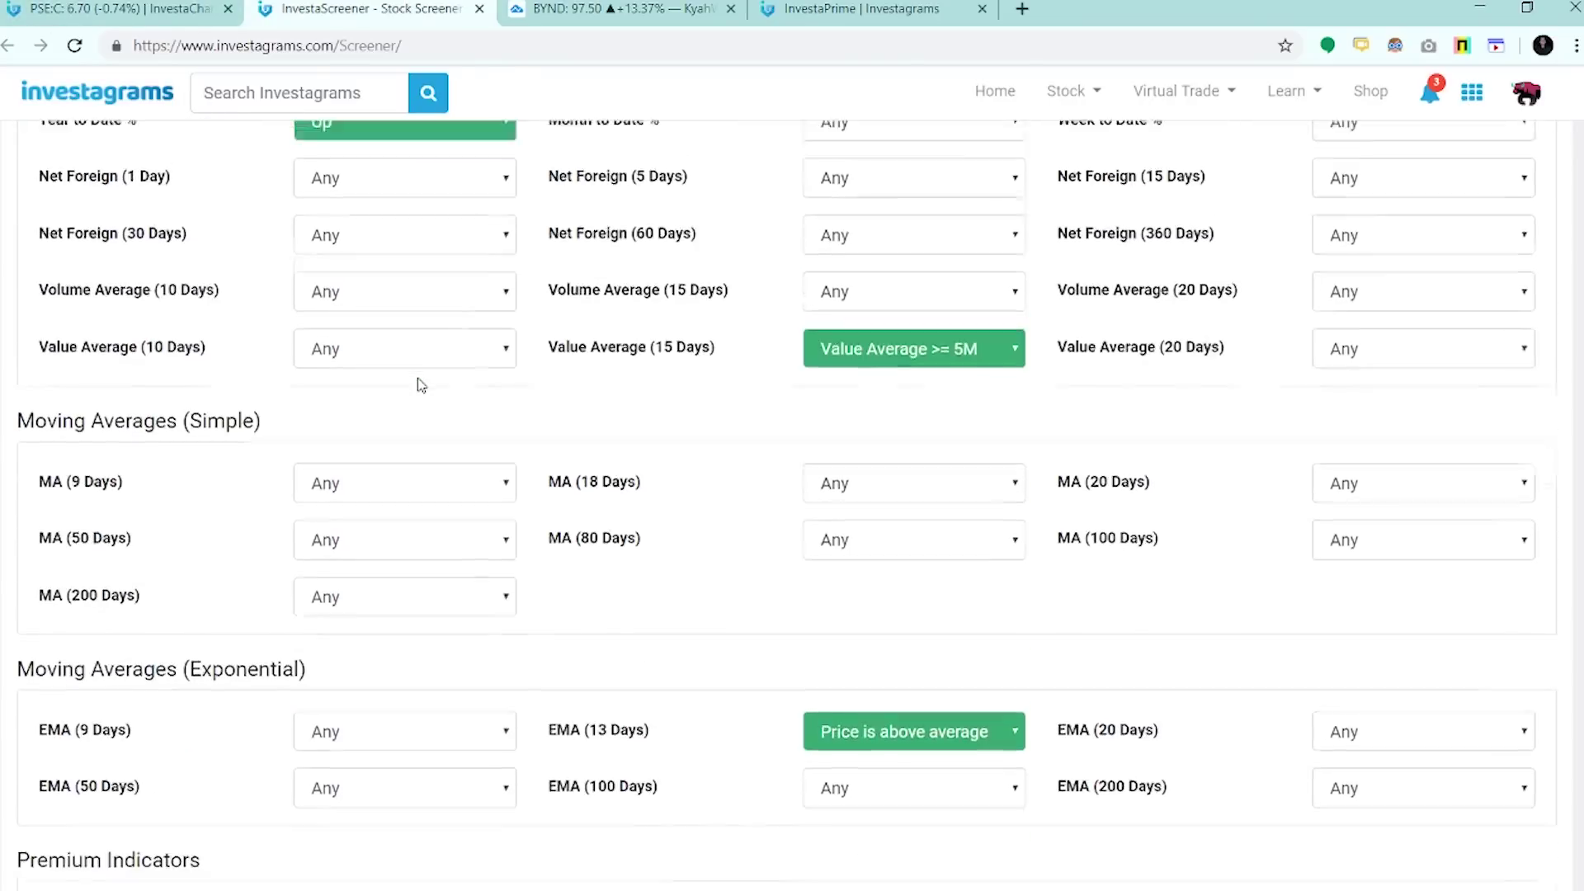
pyautogui.scroll(7, 419, 396)
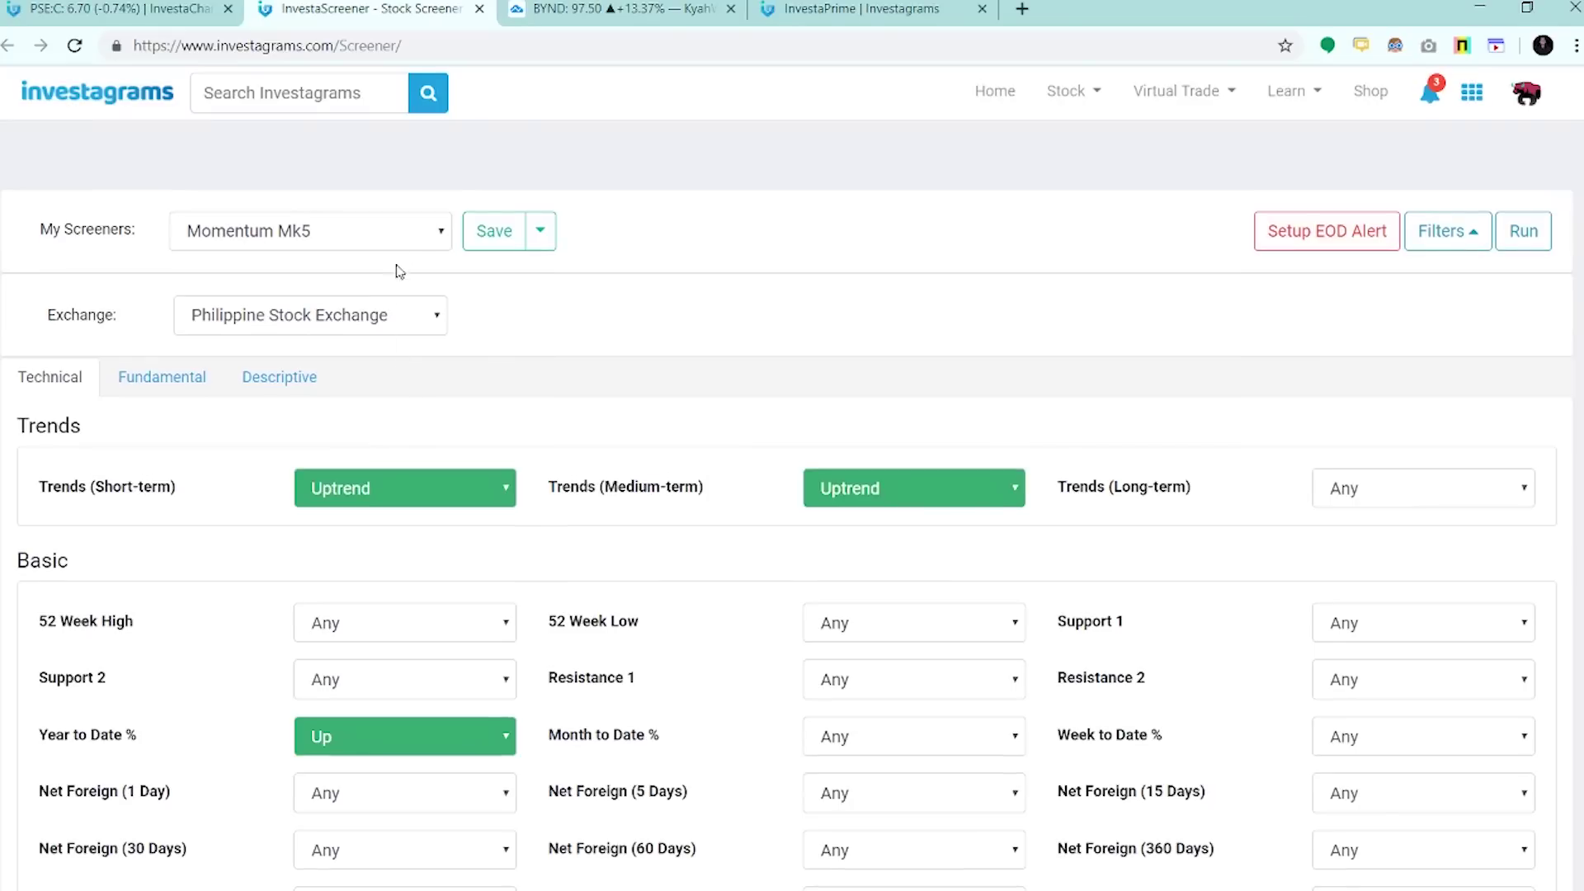
pyautogui.click(428, 235)
pyautogui.click(425, 386)
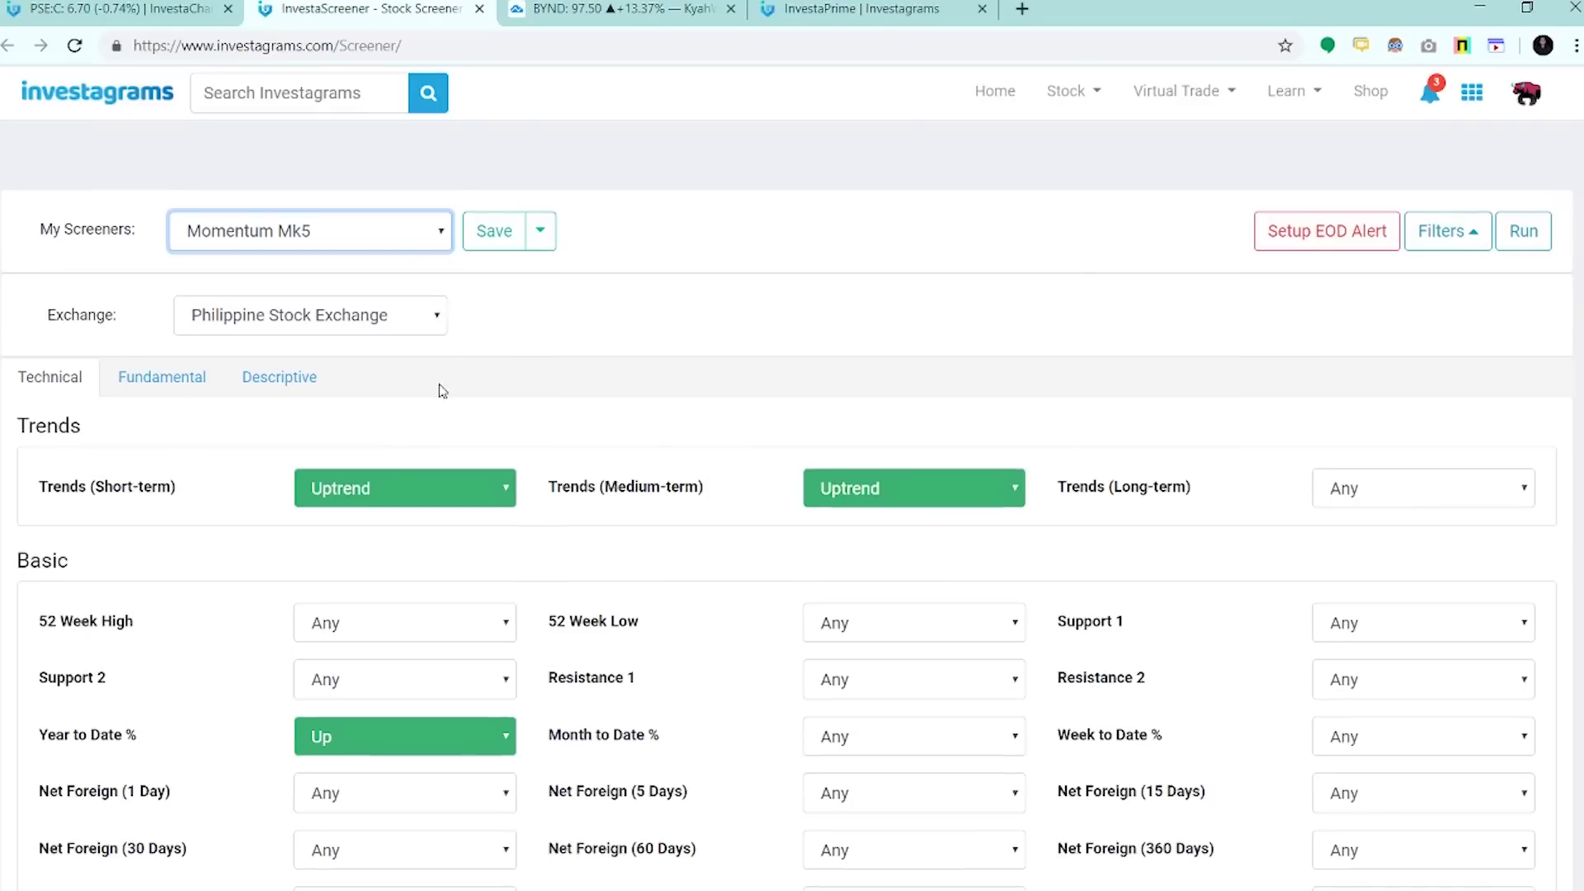
pyautogui.click(868, 316)
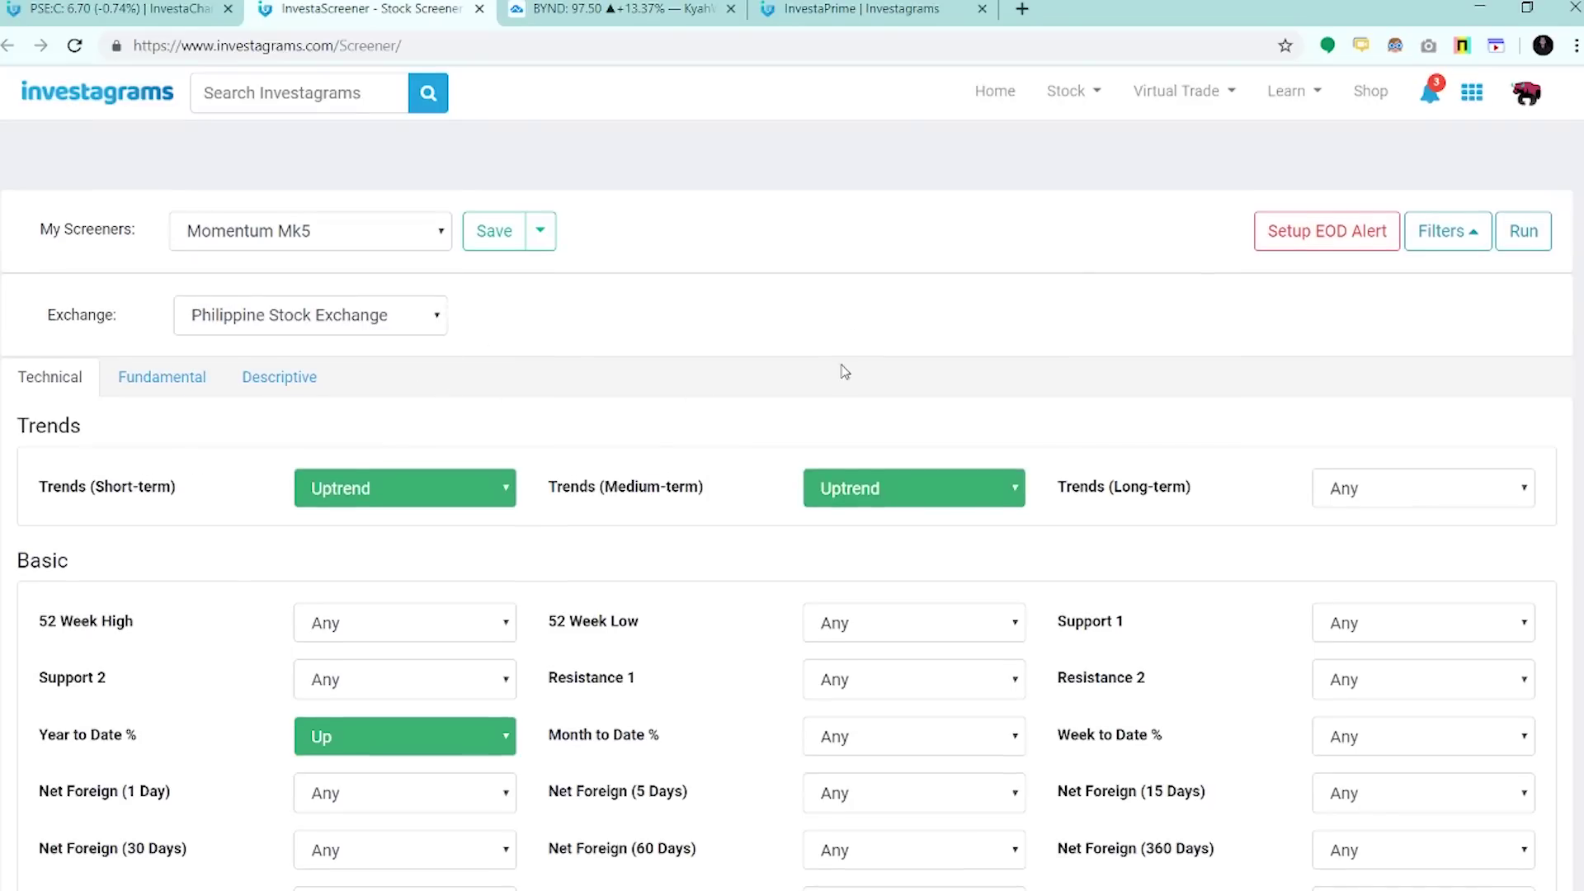
pyautogui.scroll(-1, 845, 371)
pyautogui.scroll(1, 843, 374)
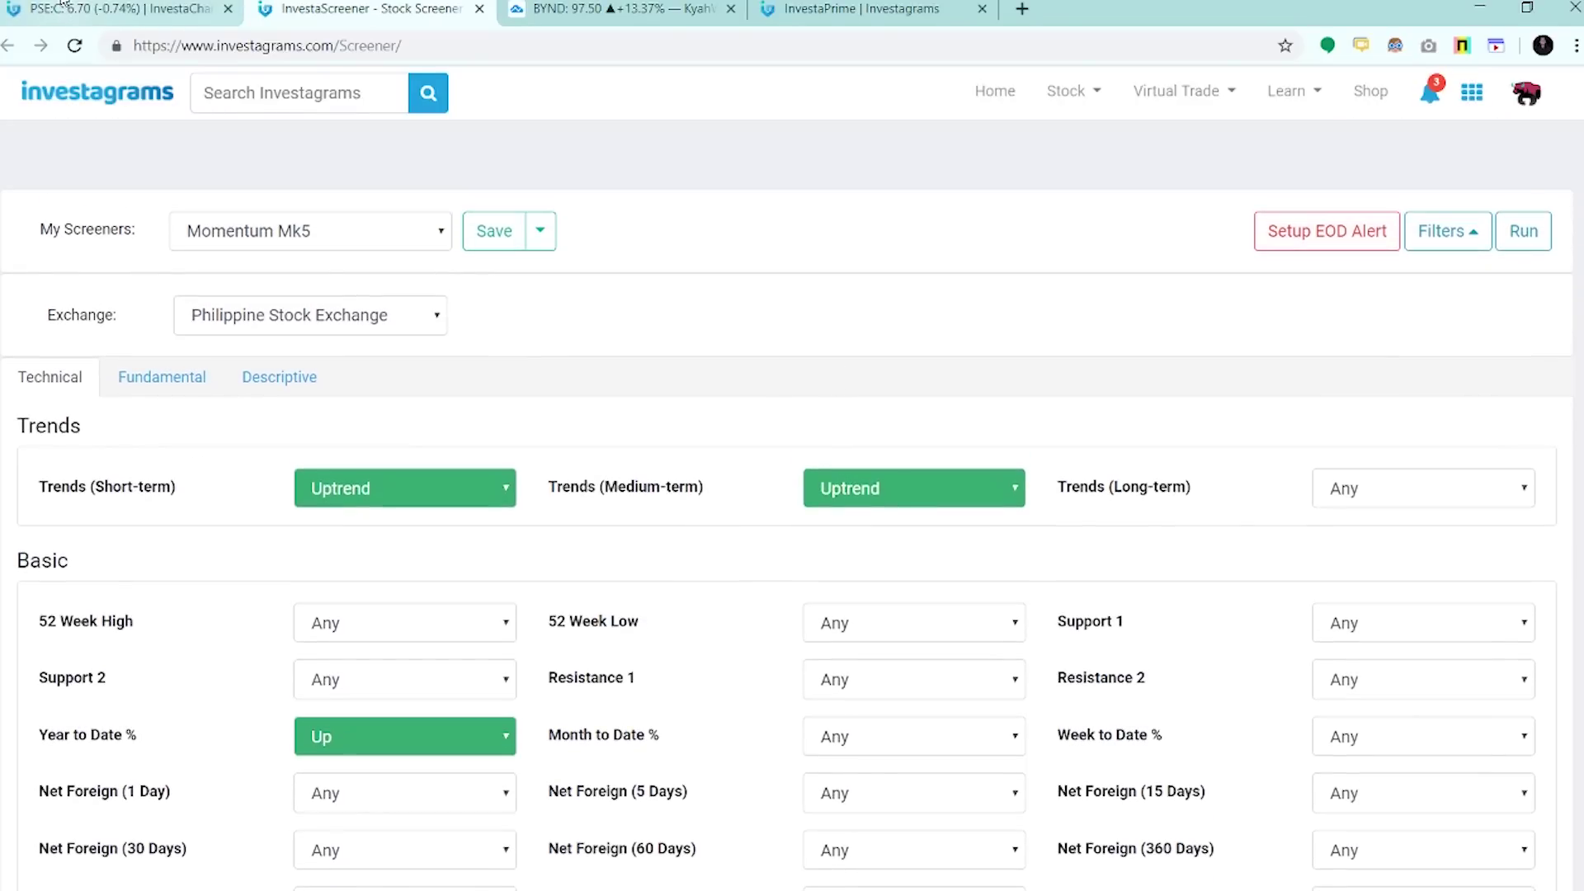
pyautogui.click(120, 9)
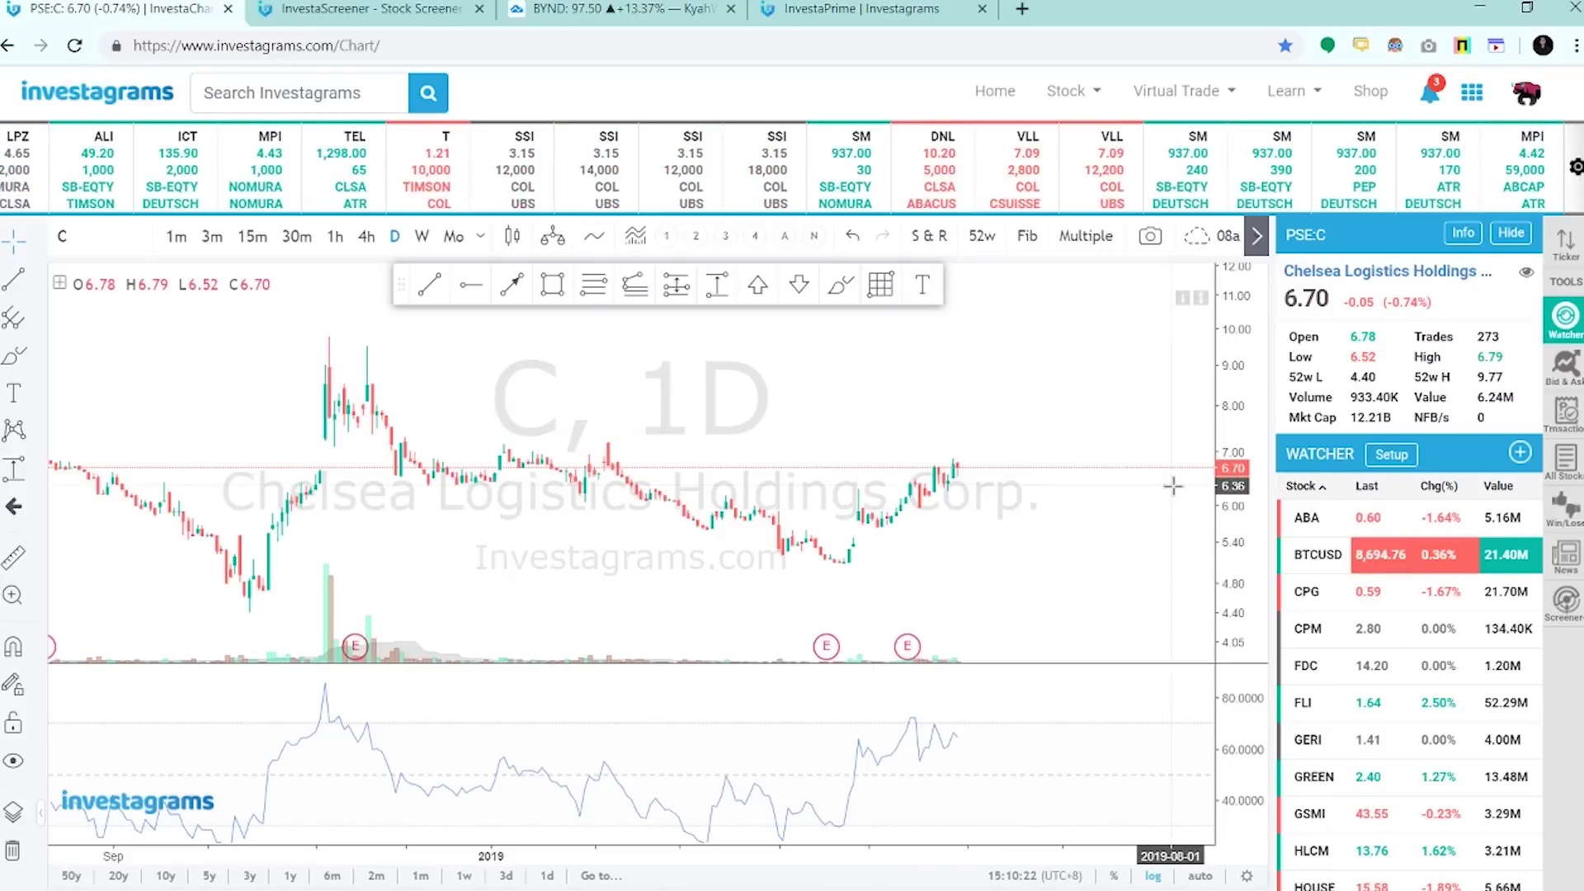